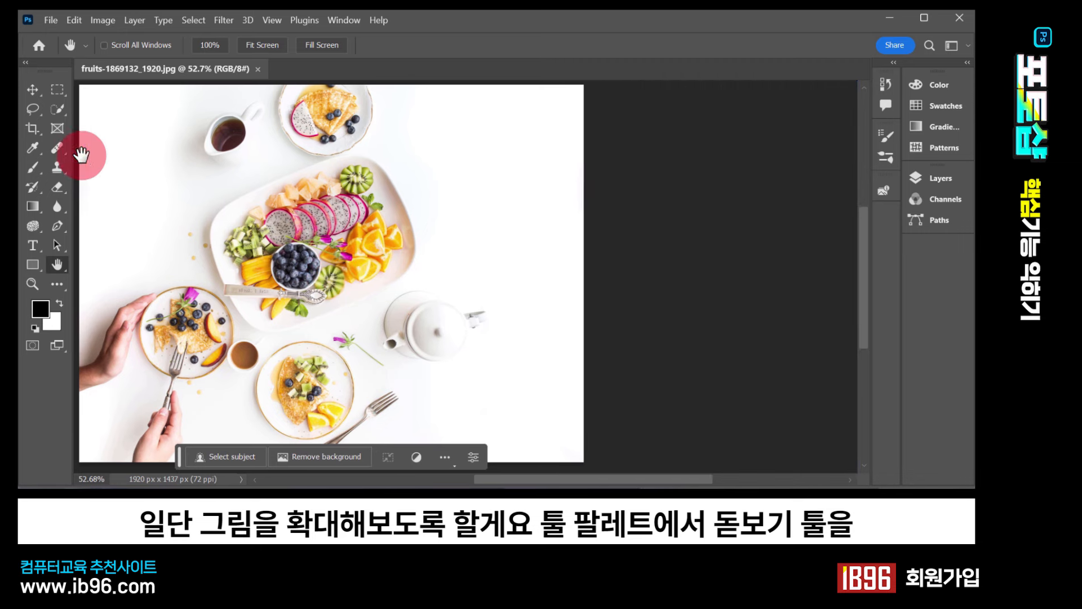
Zoom the fruit photo in and out with the Zoom tool, up to 12800%, to examine its individual pixel blocks
click(31, 283)
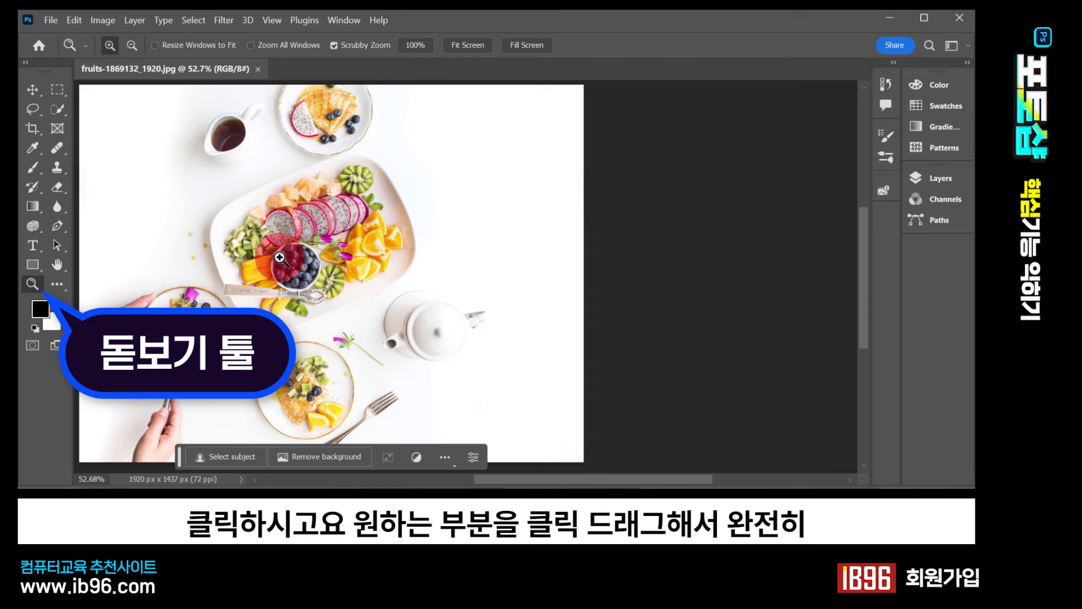
drag(279, 253, 676, 437)
drag(265, 292, 563, 362)
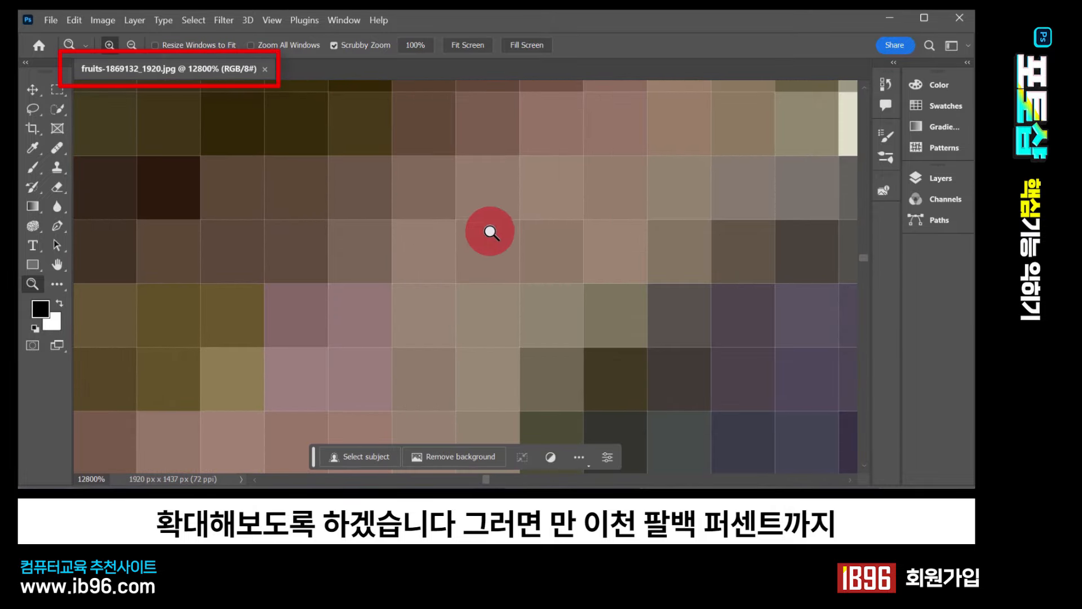
drag(459, 234, 307, 220)
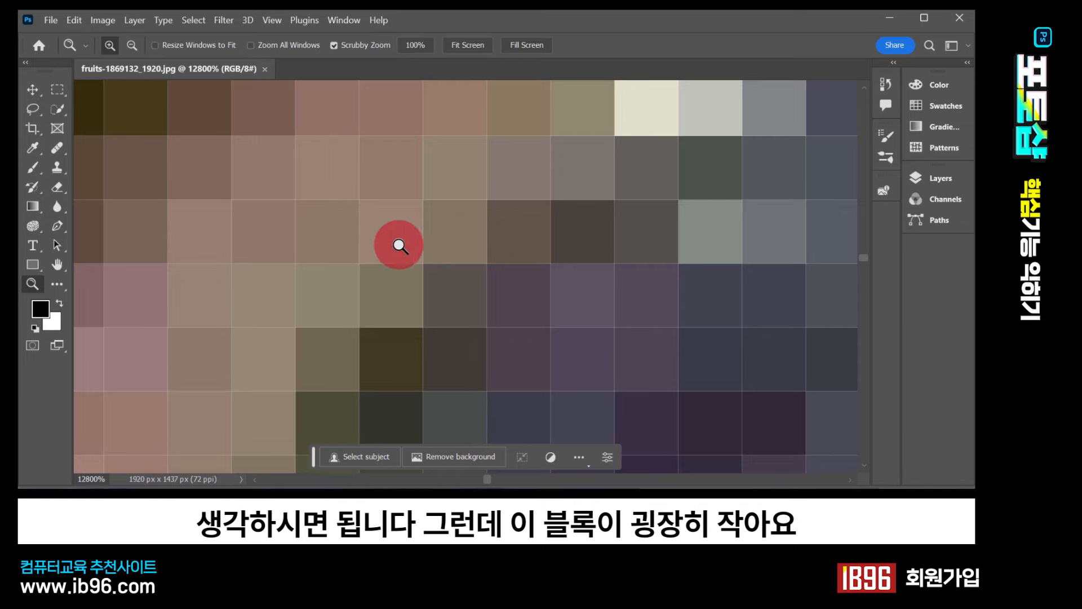
drag(452, 218, 425, 246)
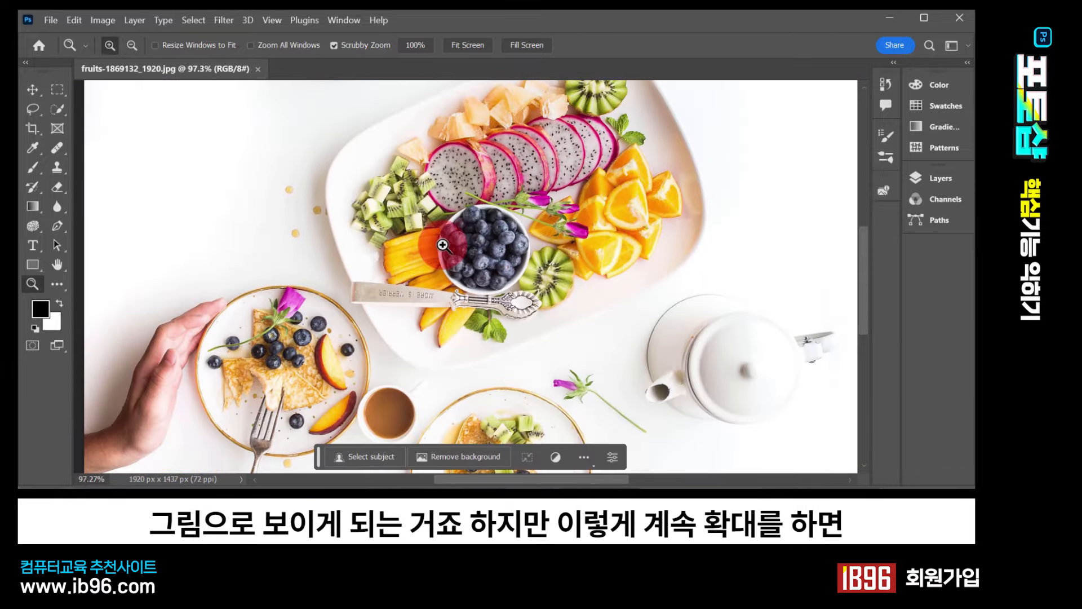
drag(406, 227, 619, 280)
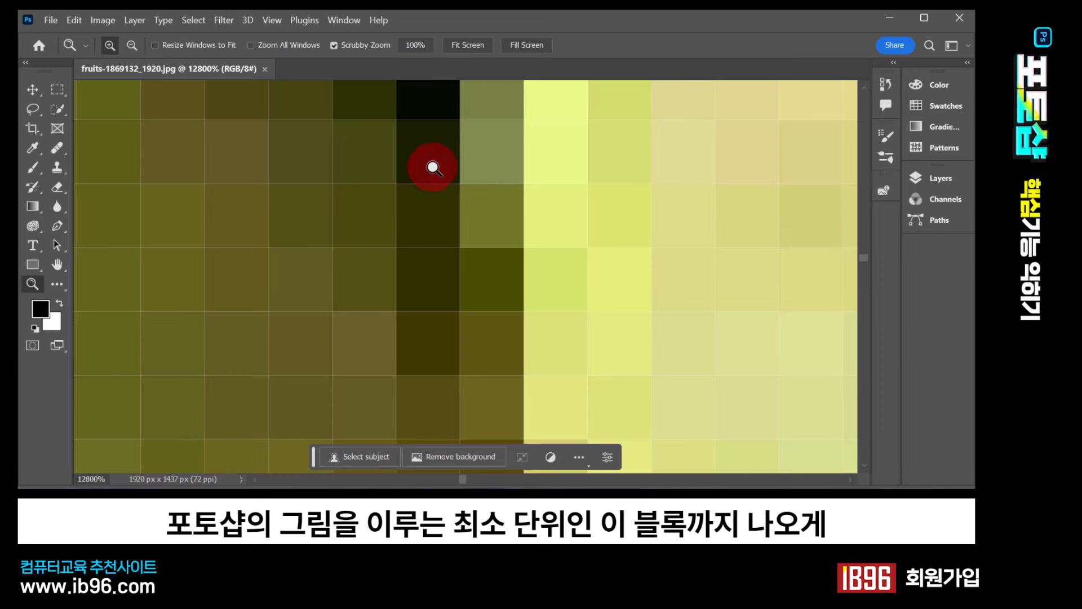
drag(442, 149, 324, 216)
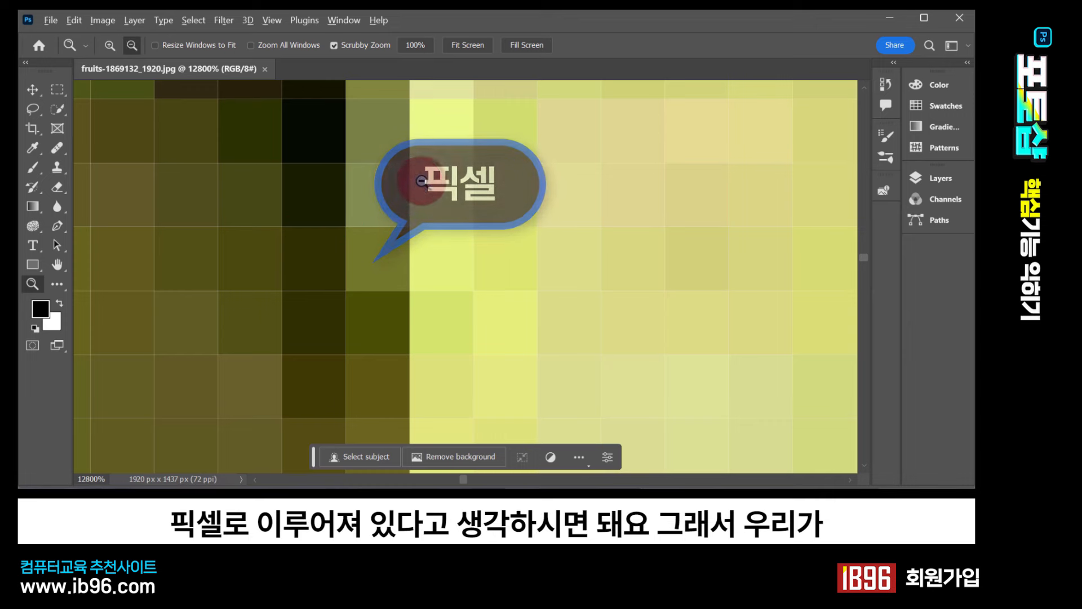
drag(389, 203, 407, 233)
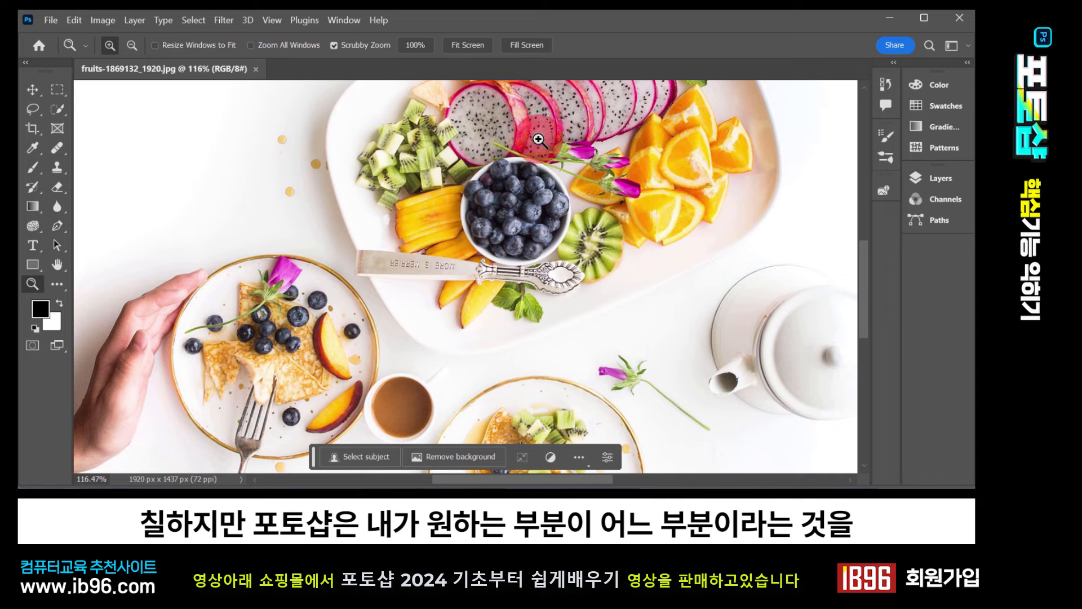
Select a rectangular area covering the kiwi cubes, dragon fruit slice and part of the blueberry bowl with the Rectangular Marquee tool
scroll(525, 135, up, 2)
scroll(525, 135, right, 3)
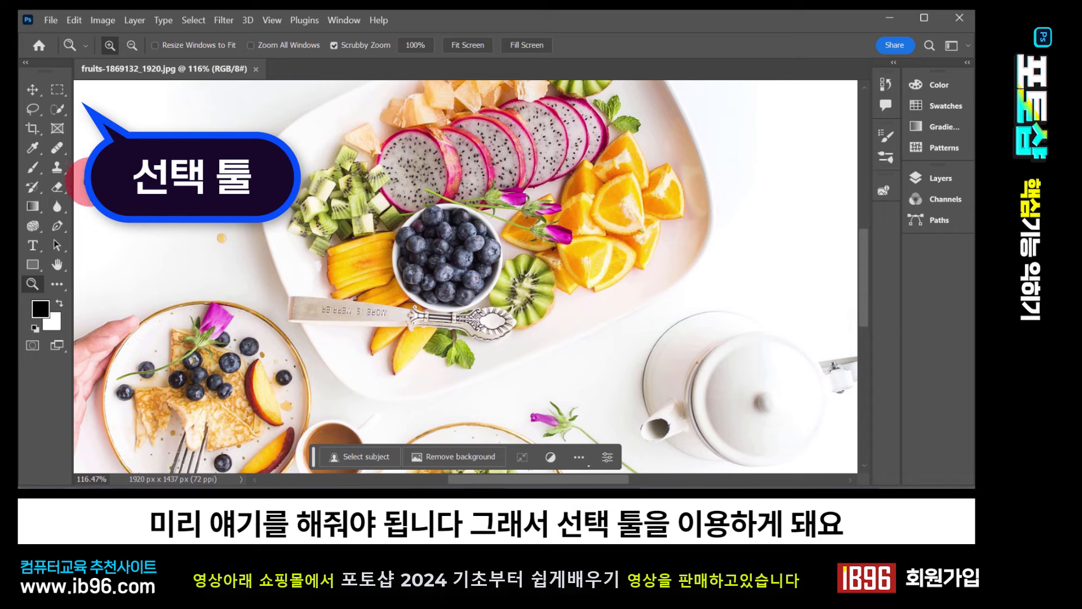
click(60, 88)
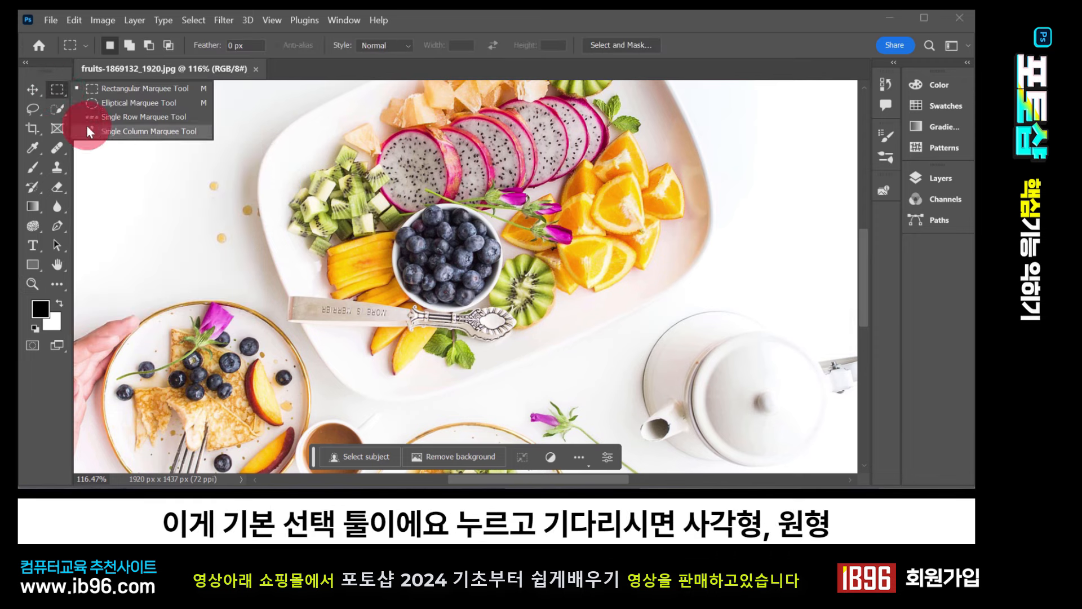
click(104, 89)
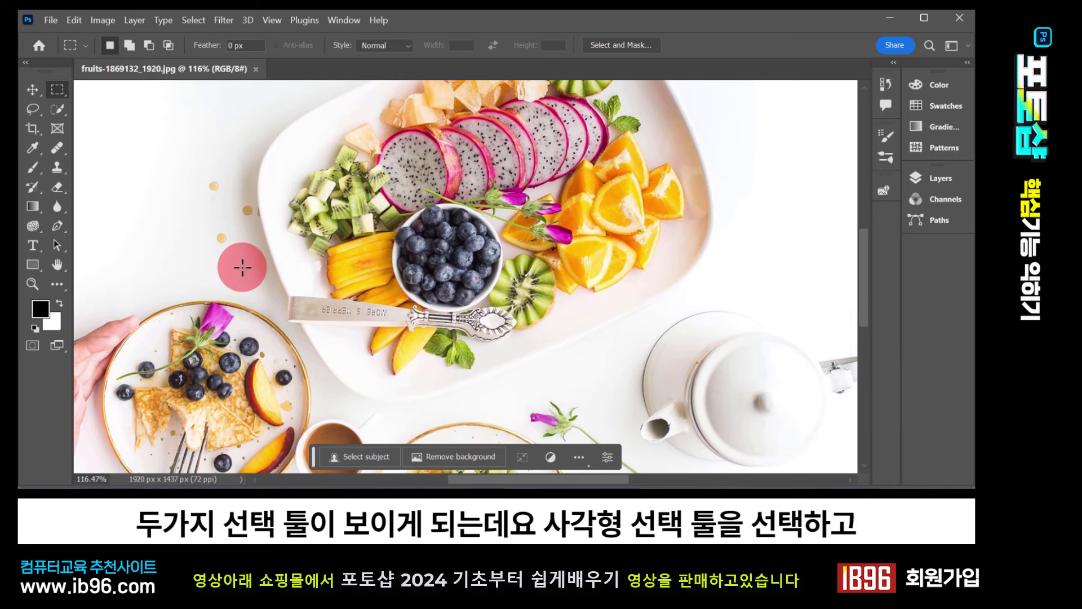
drag(316, 149, 469, 270)
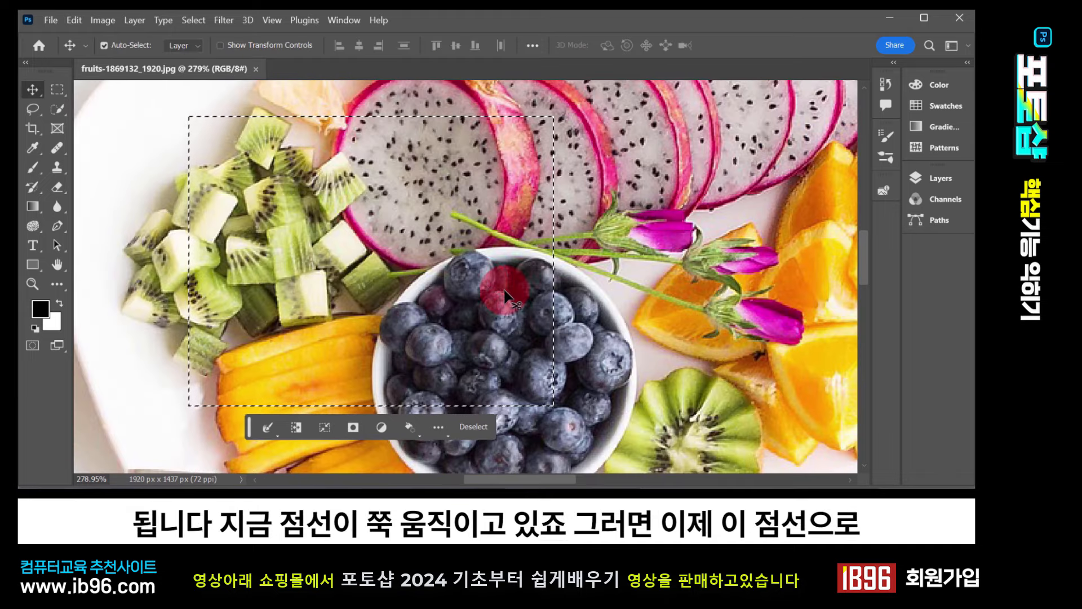
Move the selected fruit area across to the orange slices with the Move tool and bring it back near its origin
drag(418, 241, 345, 244)
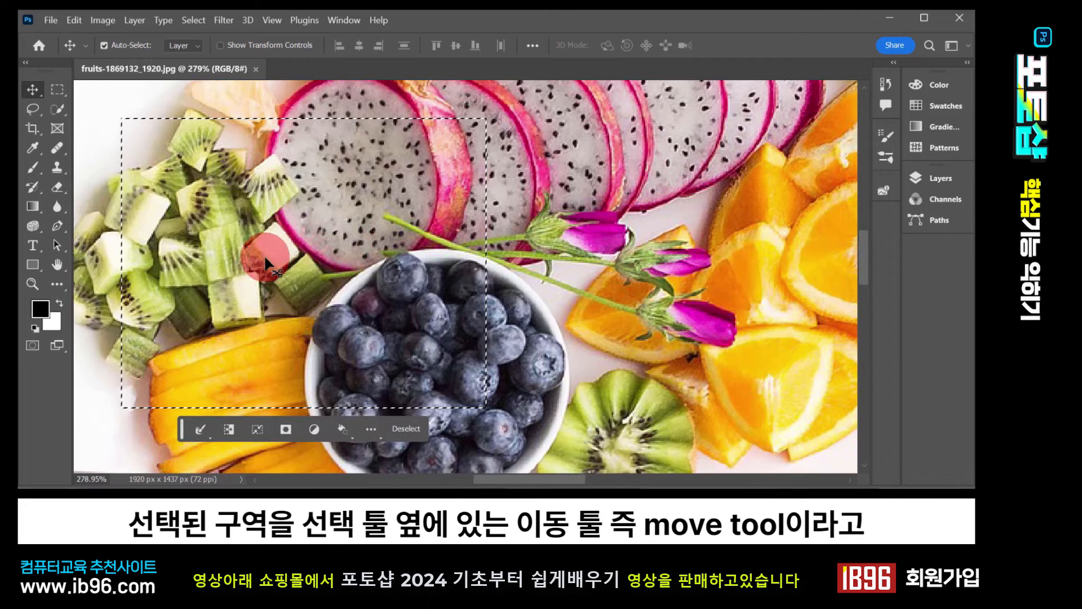
click(29, 93)
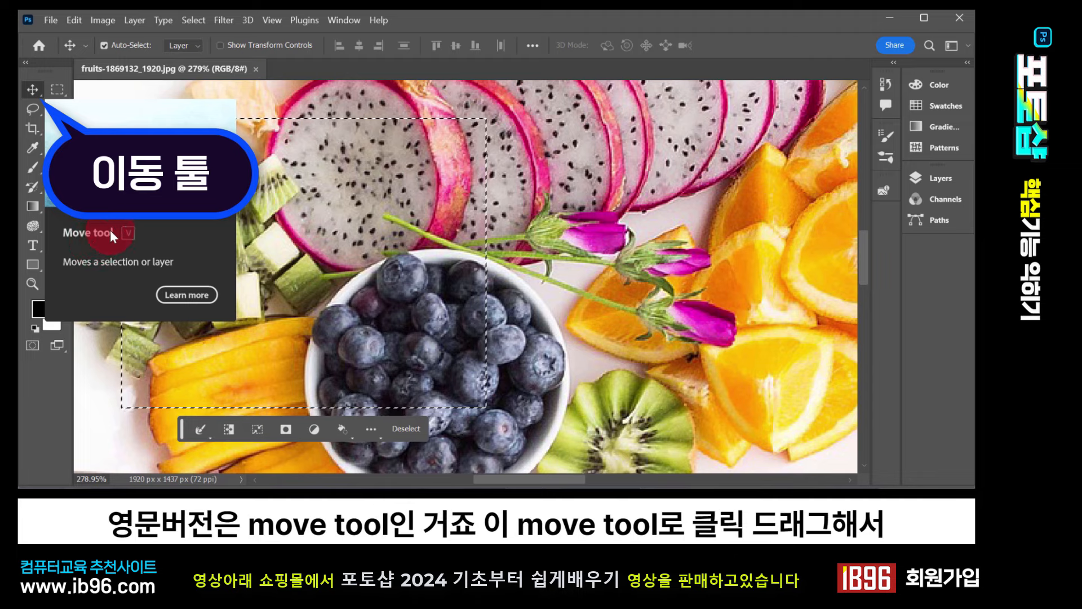
click(33, 91)
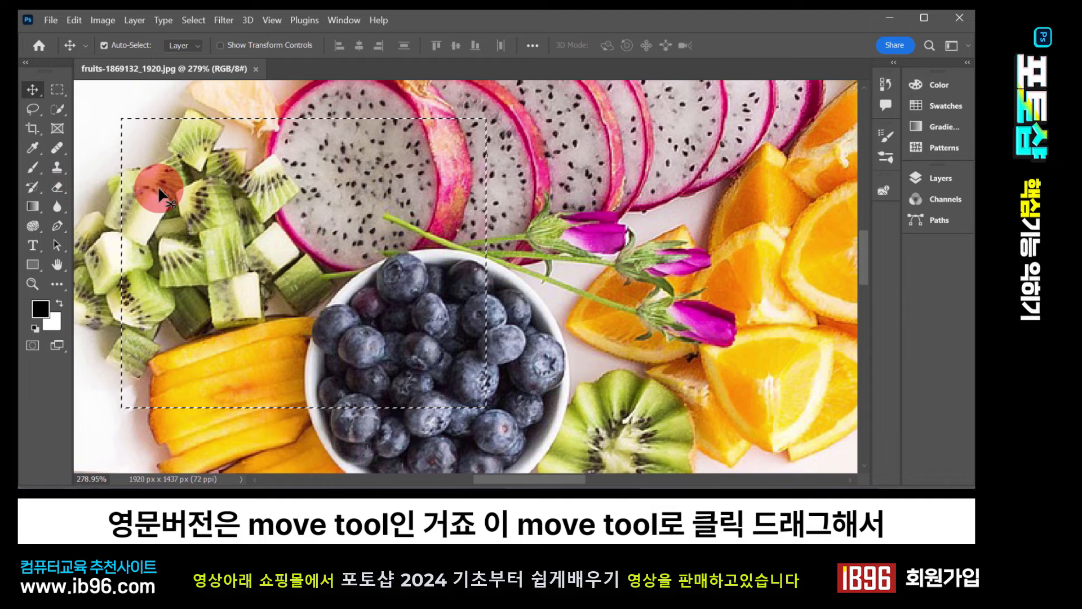
drag(161, 194, 536, 193)
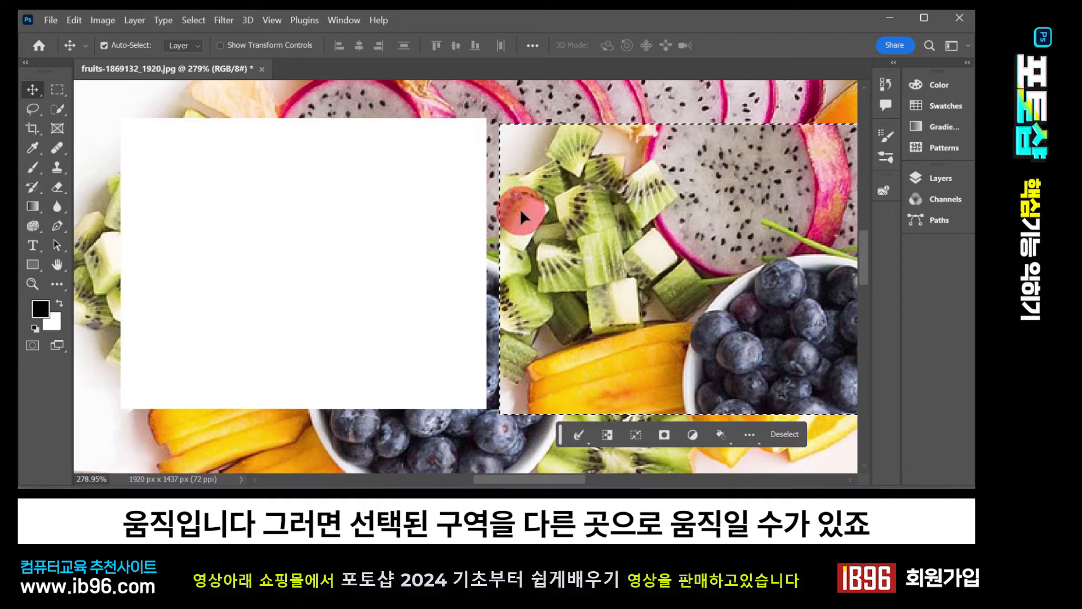
drag(582, 247, 260, 333)
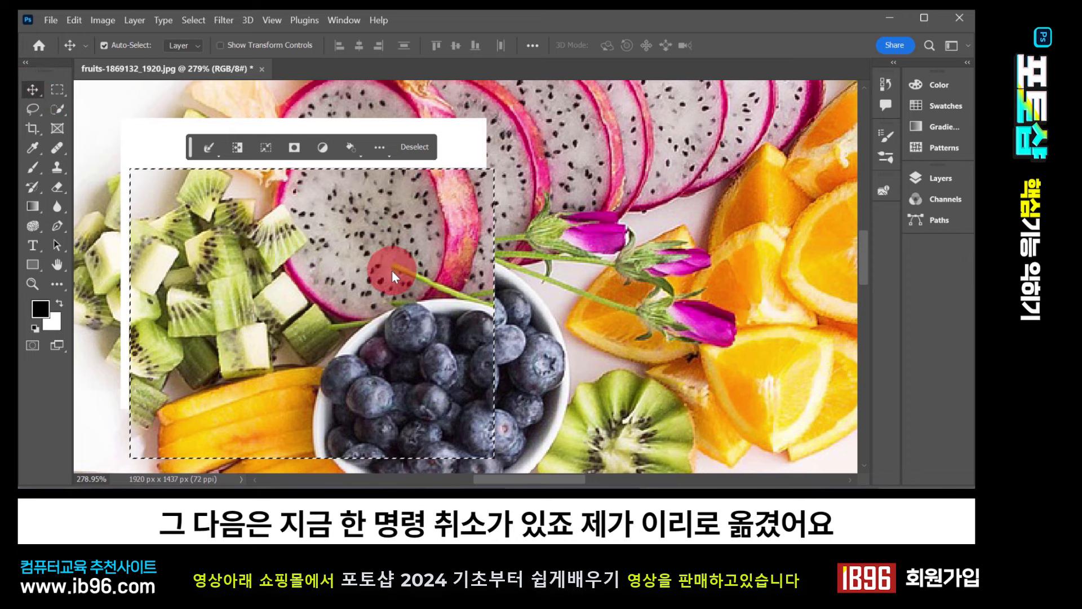
Undo the moves of the selected fruit area to restore it to its original place
key(ctrl+z)
key(ctrl+z)
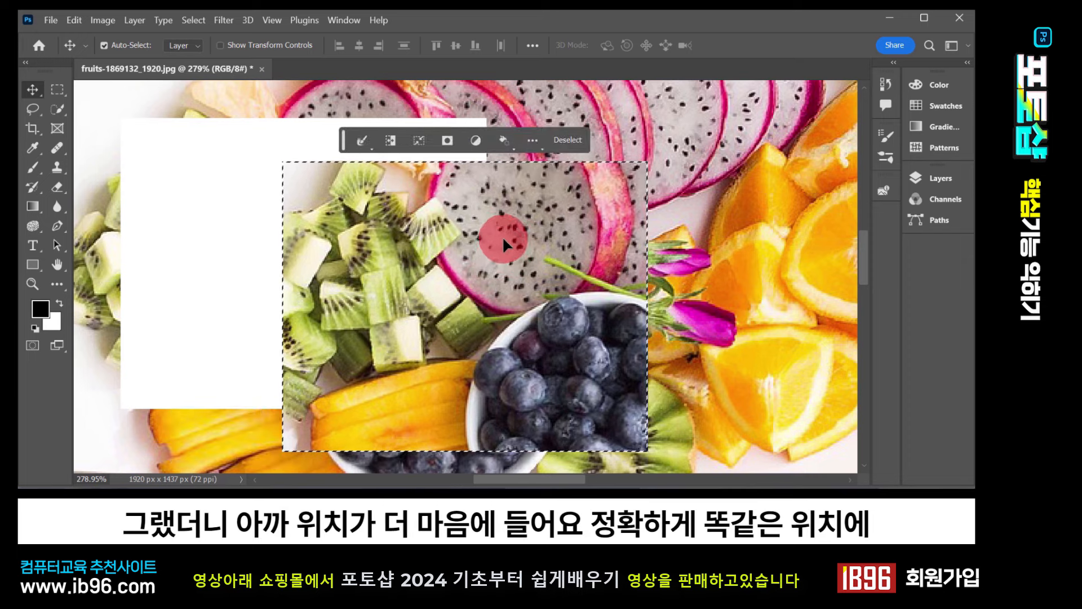
mouse_move(502, 236)
mouse_down()
mouse_move(406, 250)
mouse_move(505, 251)
mouse_up()
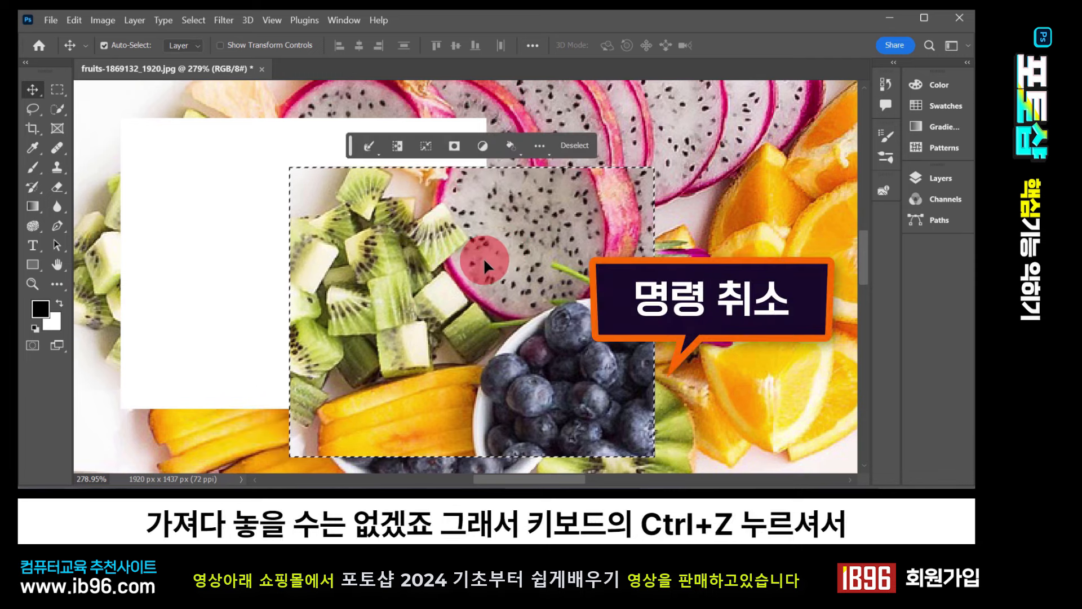
key(ctrl+z)
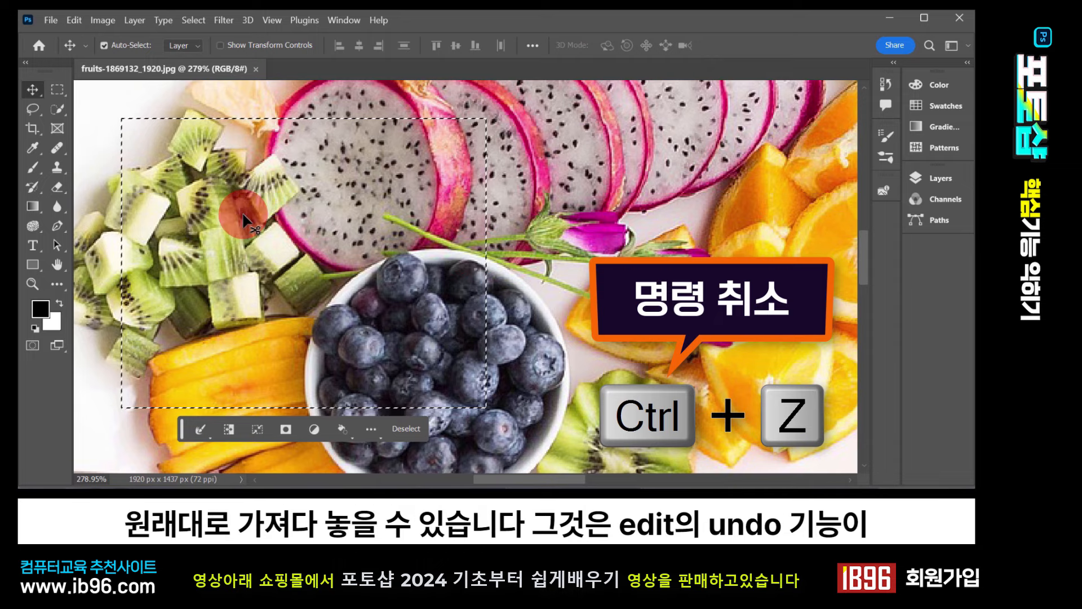
click(73, 20)
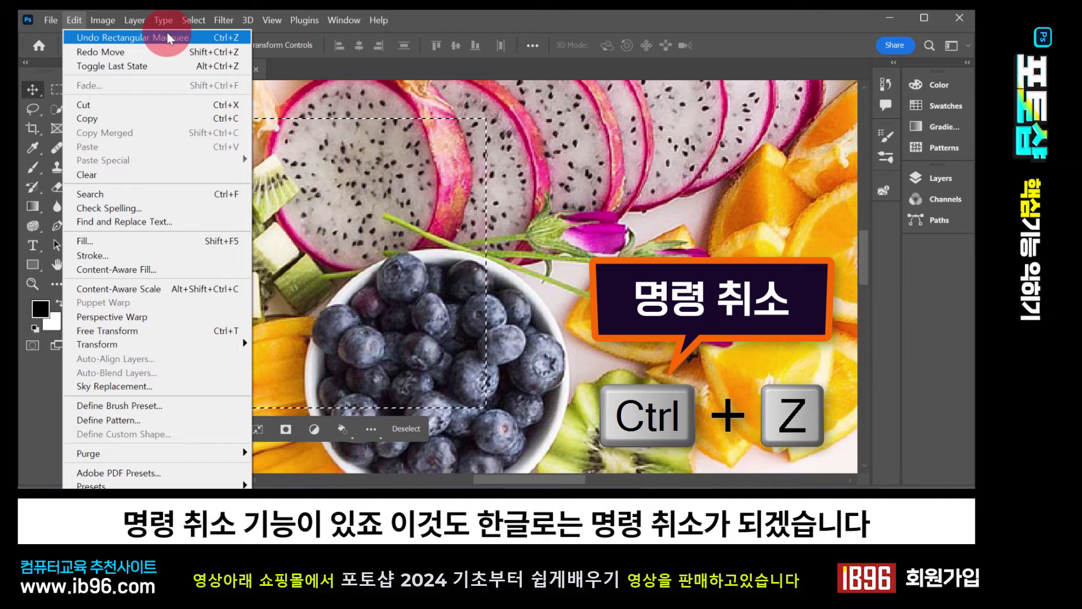
click(449, 20)
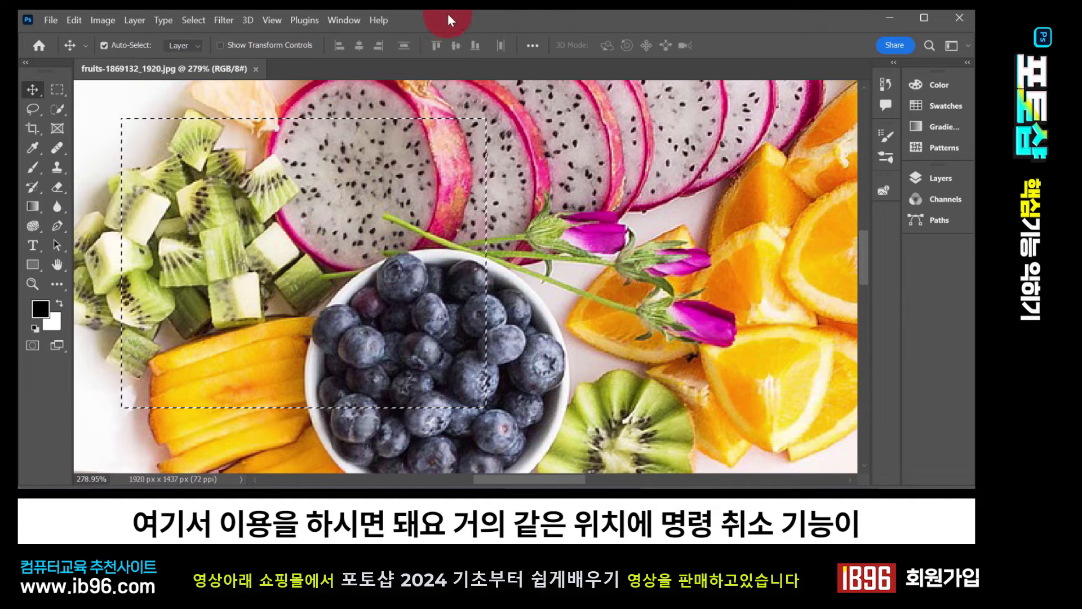
click(74, 20)
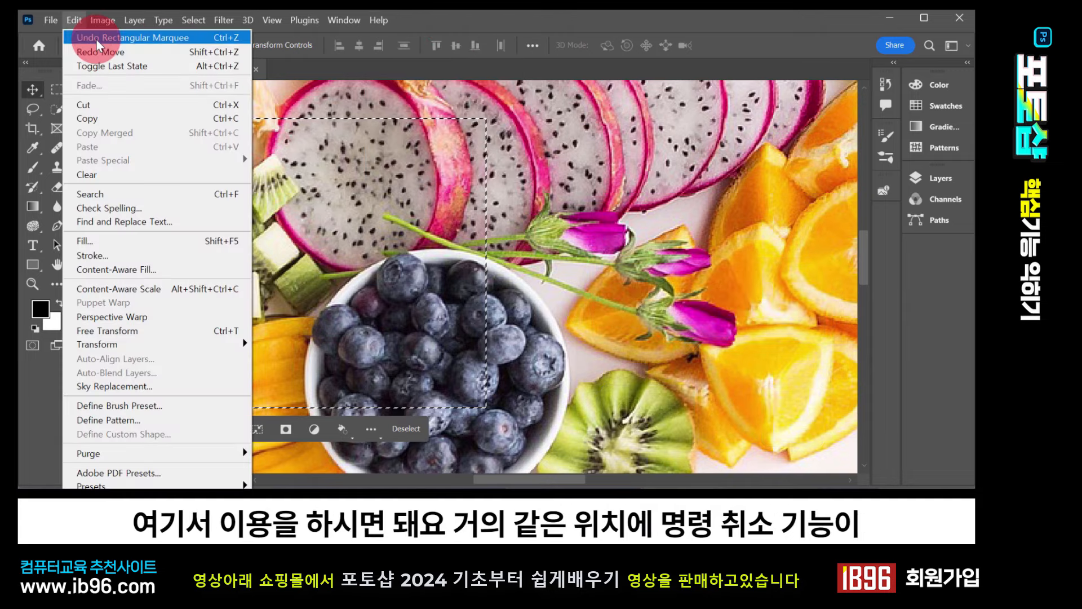
click(172, 37)
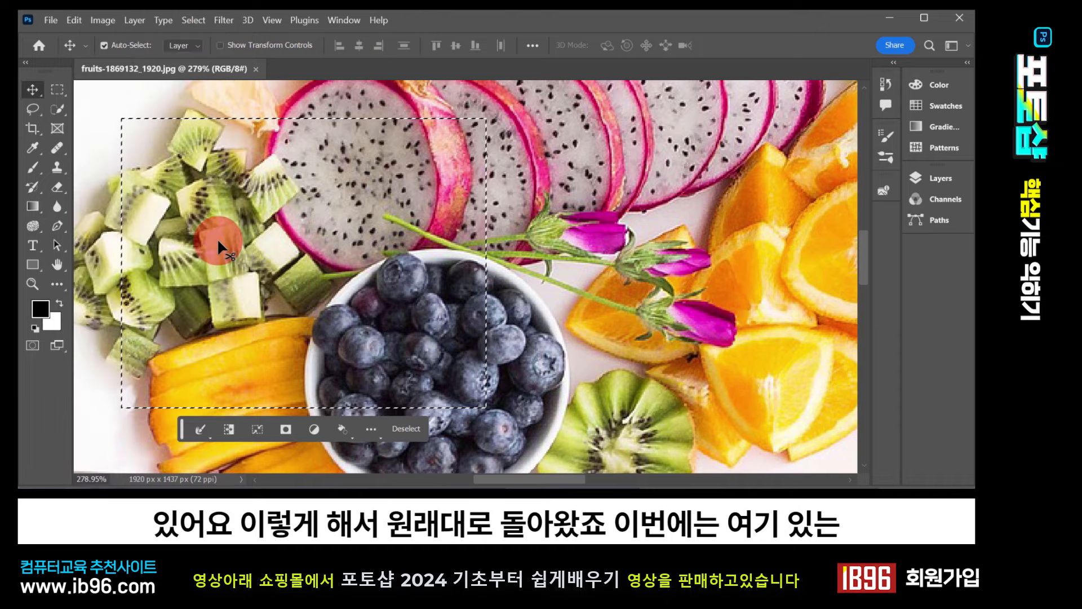
Move the selected fruit area over the orange slices twice with the Move tool, undoing each move
drag(510, 364, 461, 314)
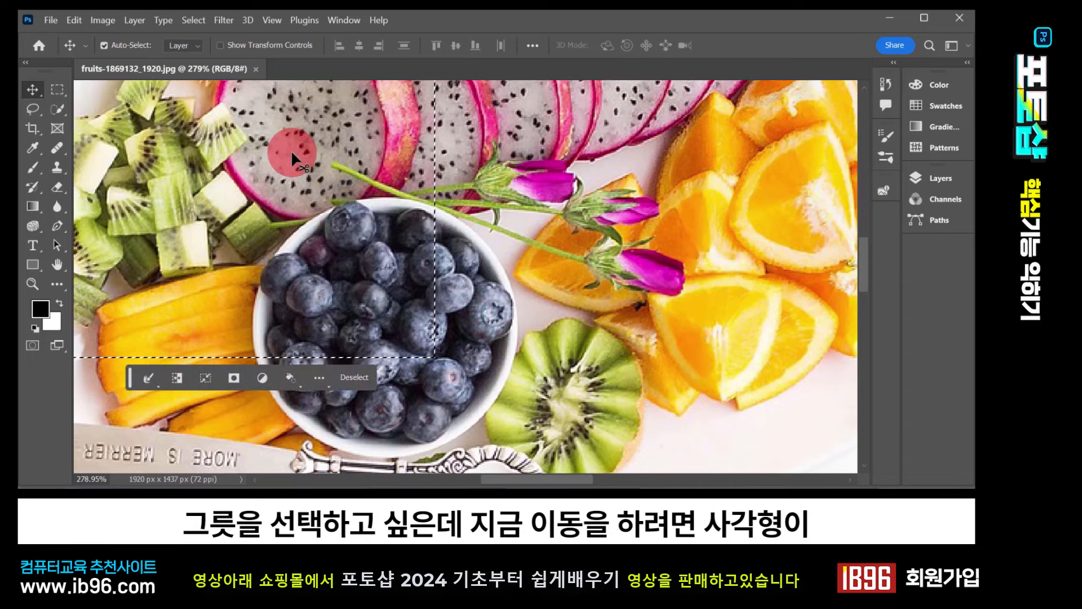
drag(291, 150, 575, 215)
key(ctrl)
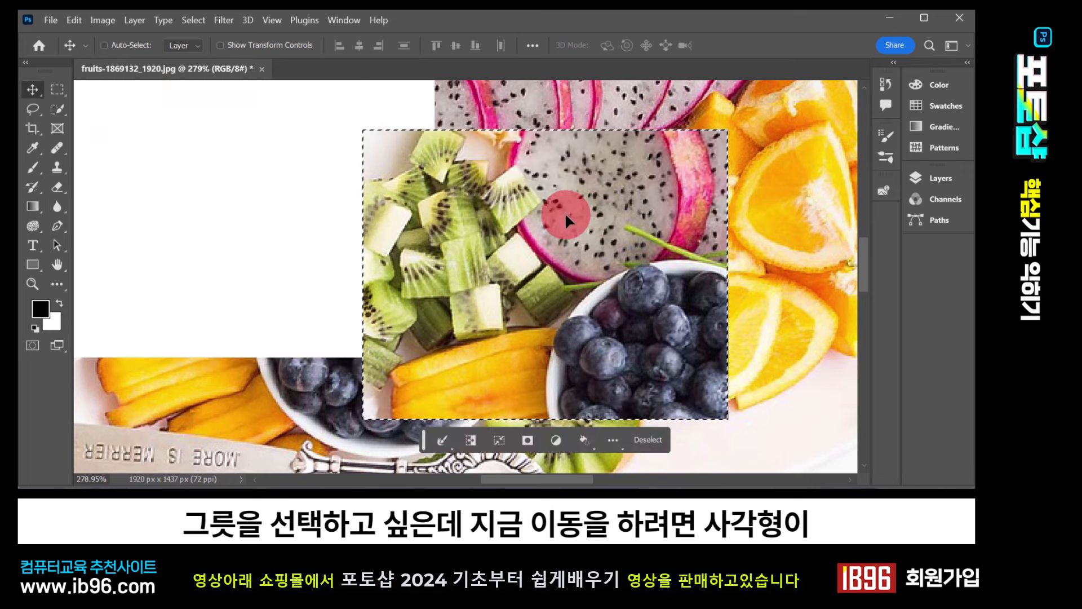
key(ctrl+z)
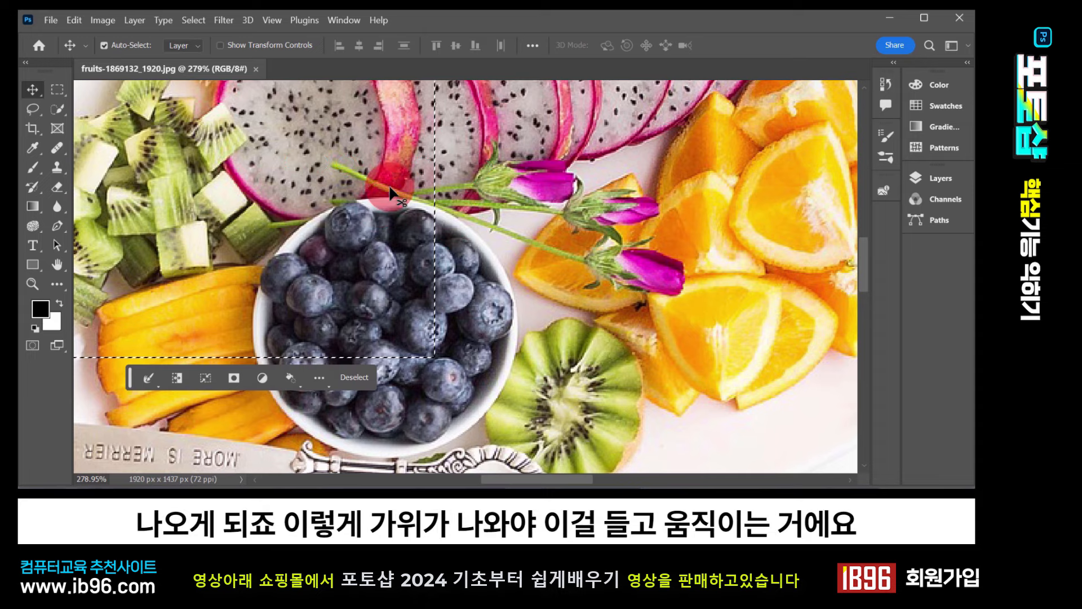
drag(397, 203, 613, 239)
key(ctrl+z)
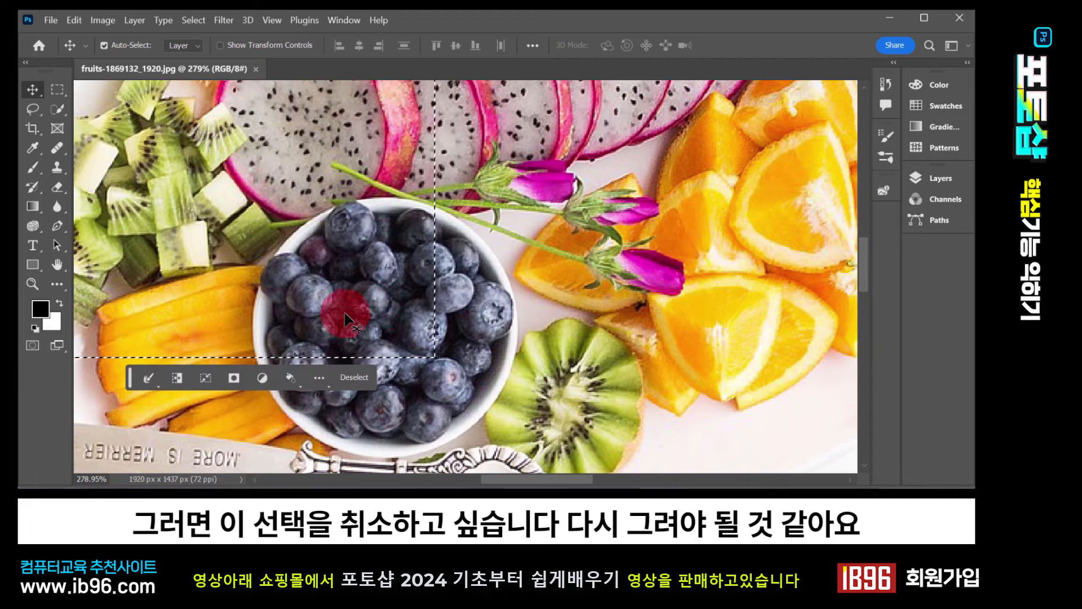
Clear the existing selection using the Rectangular Marquee tool
click(59, 90)
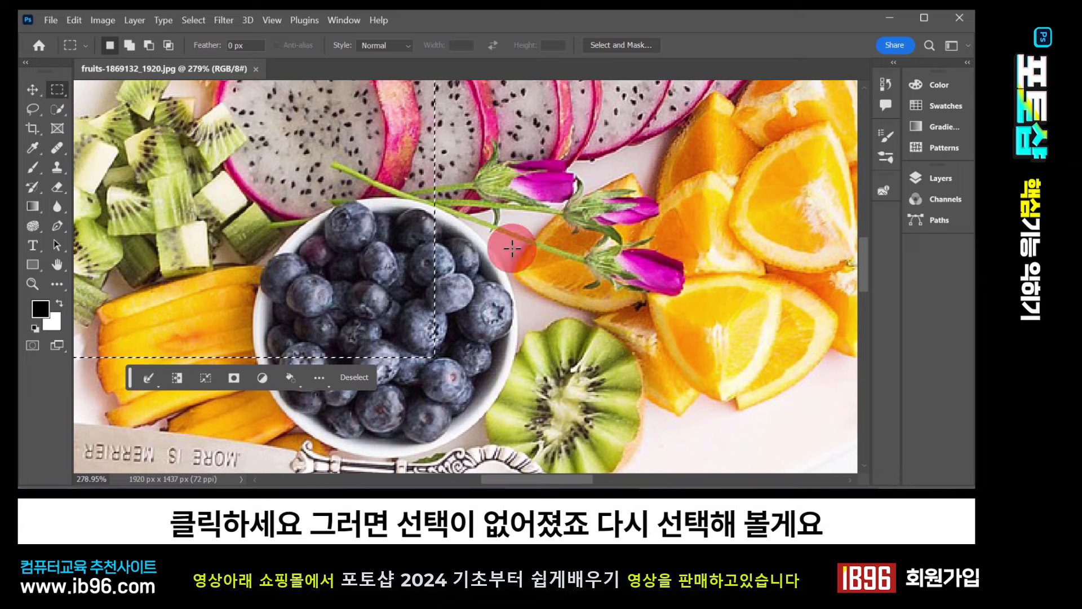
click(521, 227)
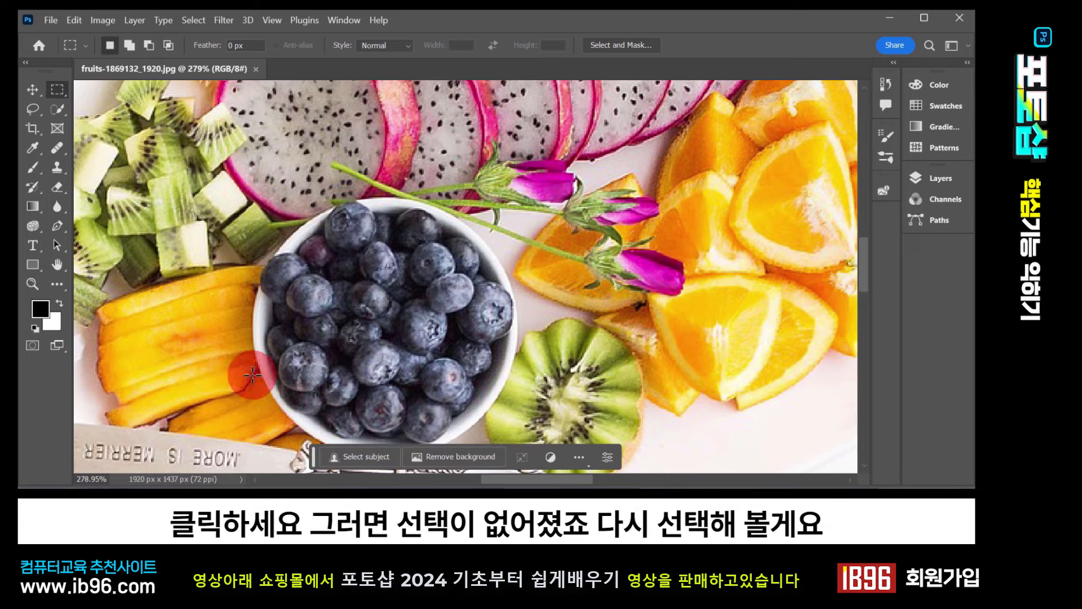
Draw several rectangular selections over the blueberry bowl and its surroundings, deselecting each one before drawing another
drag(212, 136, 429, 318)
click(523, 243)
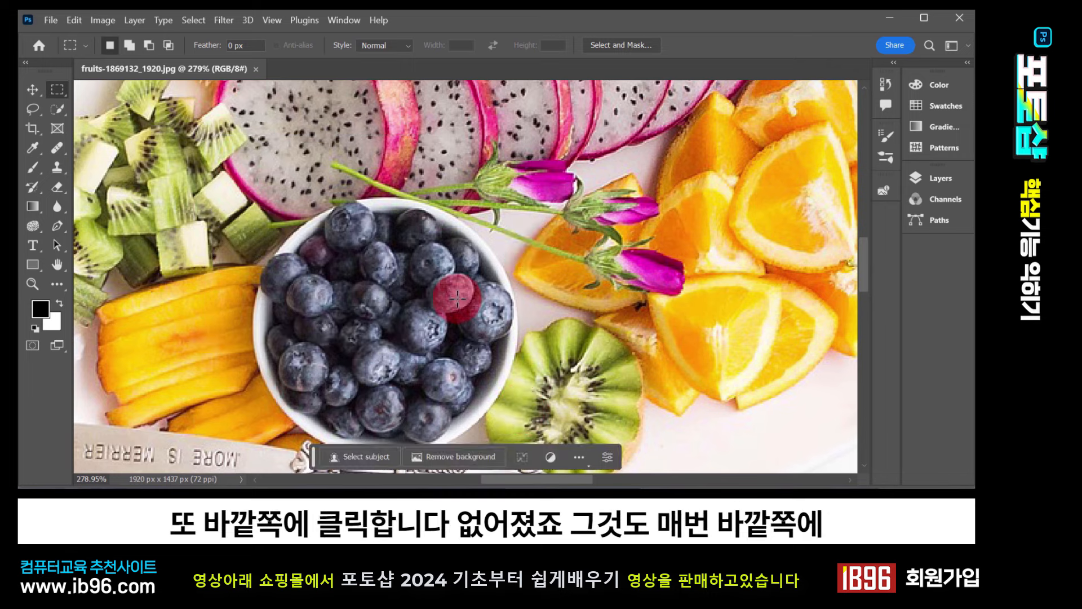
drag(237, 156, 462, 329)
click(524, 253)
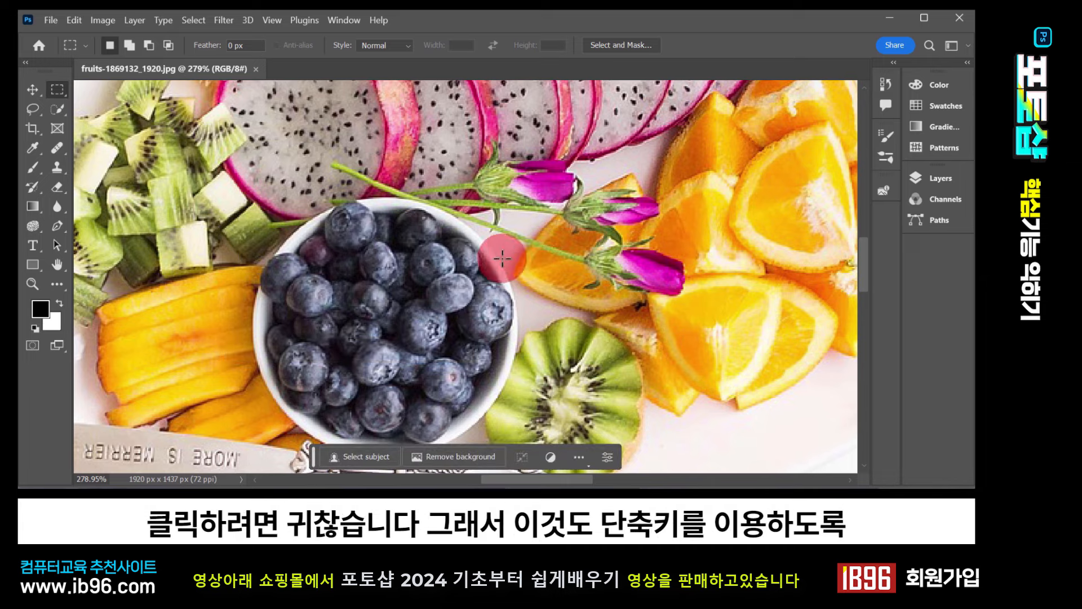
drag(232, 141, 483, 314)
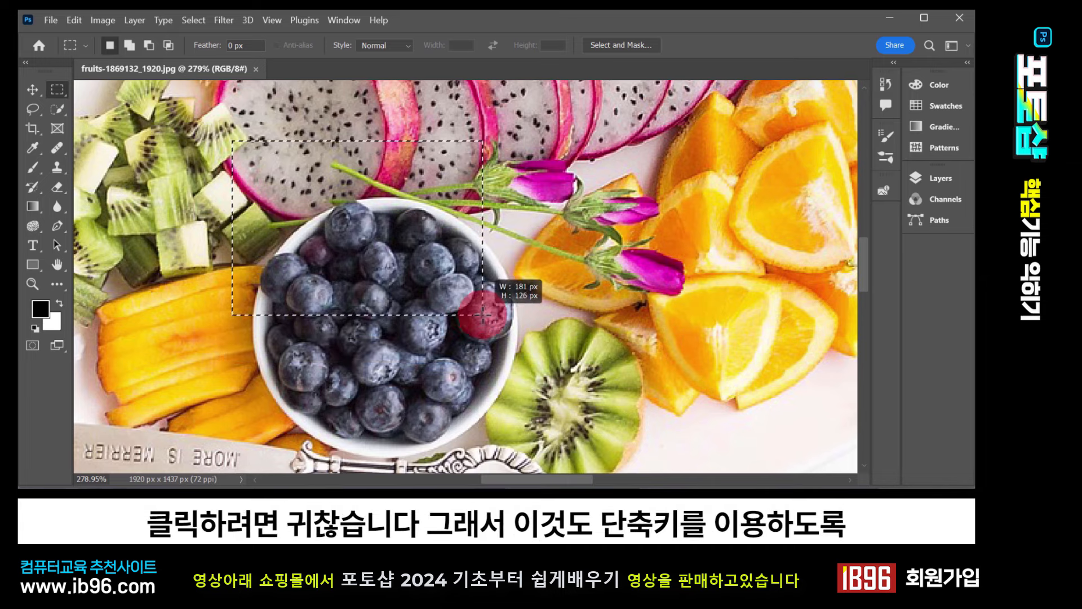
click(557, 339)
drag(277, 151, 473, 334)
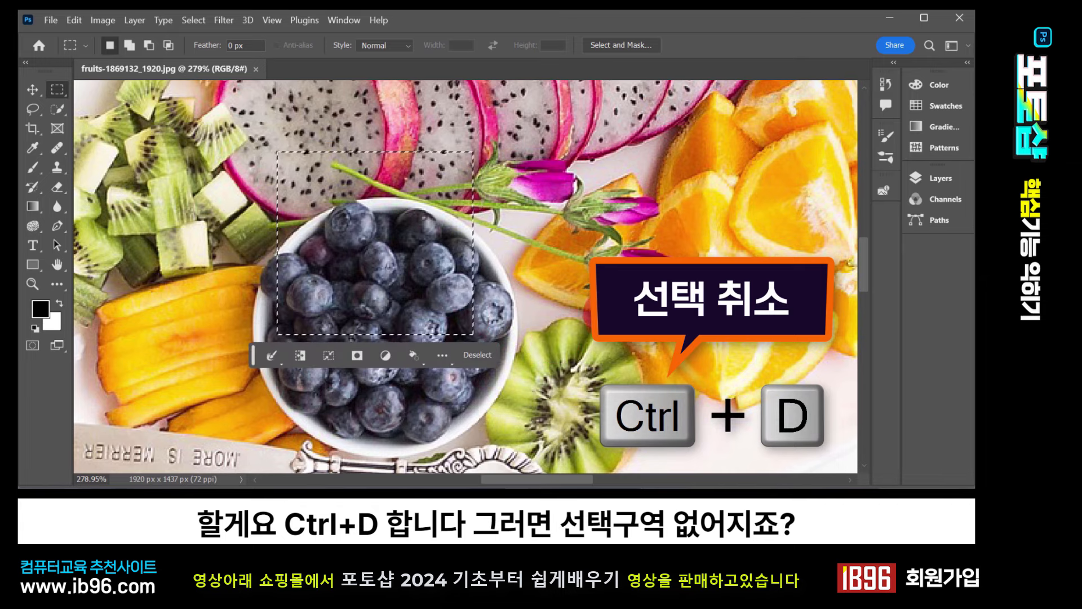
click(517, 241)
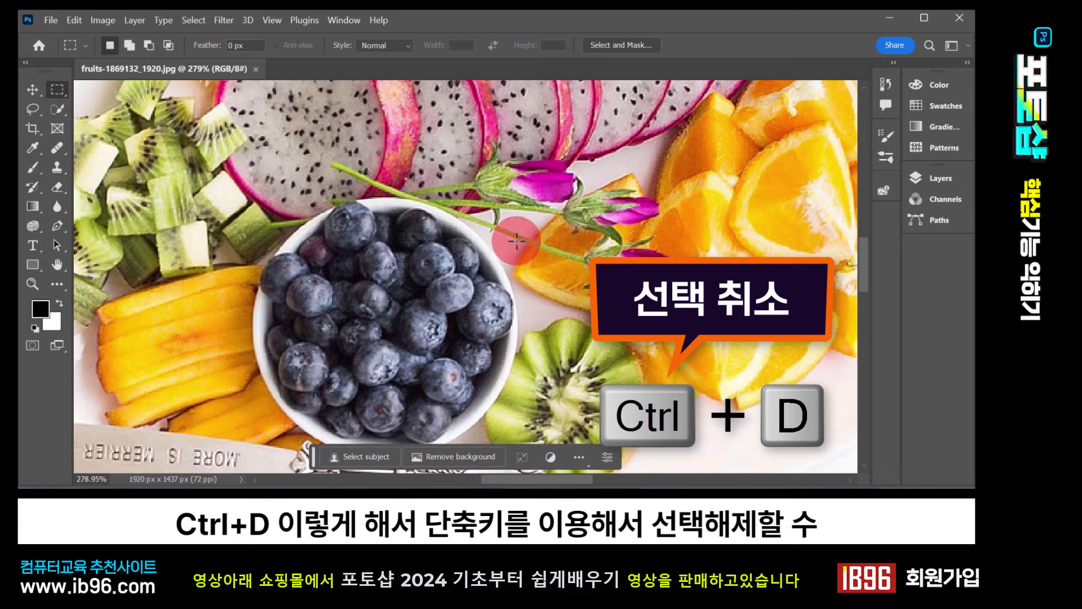
drag(282, 179, 442, 326)
click(449, 317)
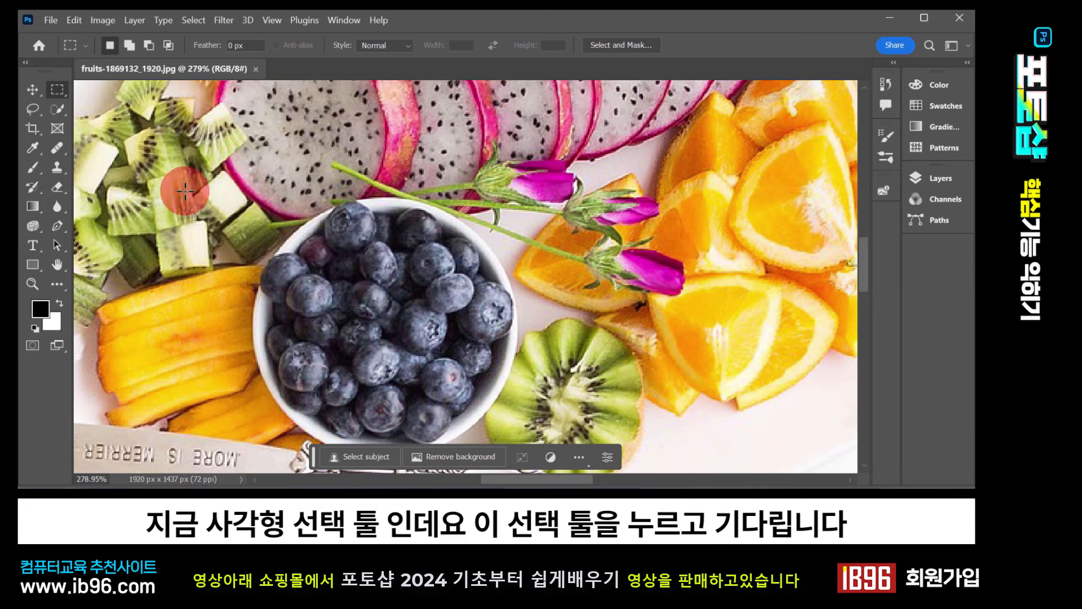
Draw an elliptical selection across the dragon fruit and the blueberry bowl with the Elliptical Marquee tool
click(56, 87)
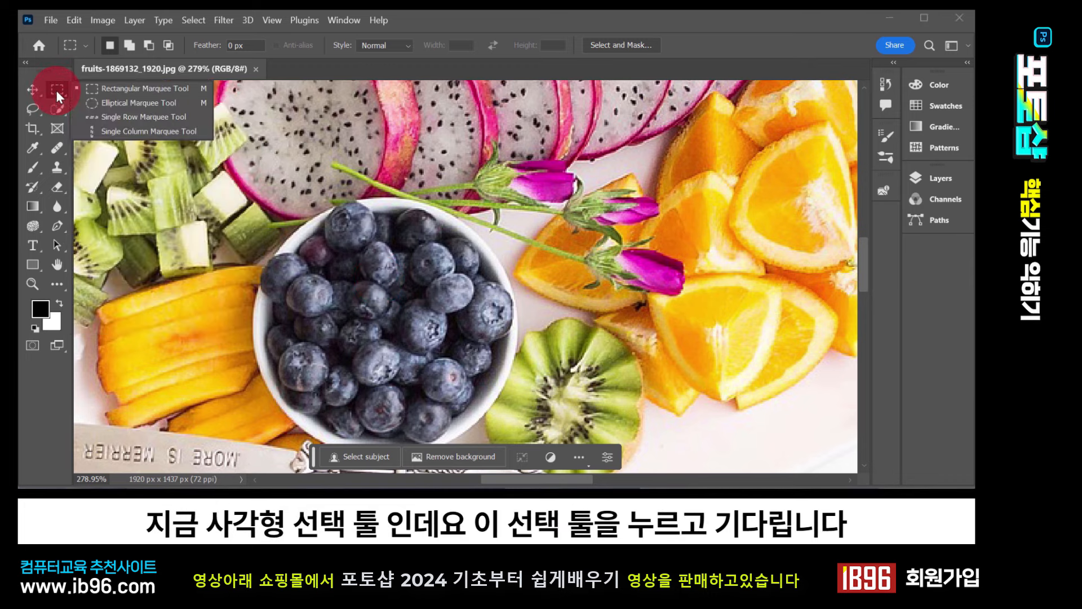
drag(55, 87, 109, 103)
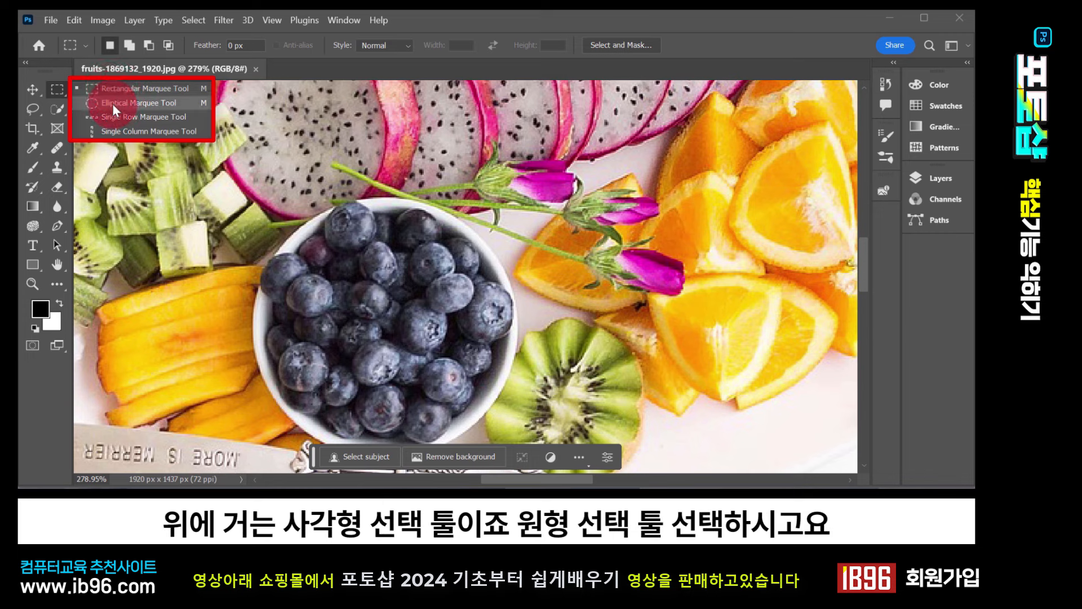
click(113, 105)
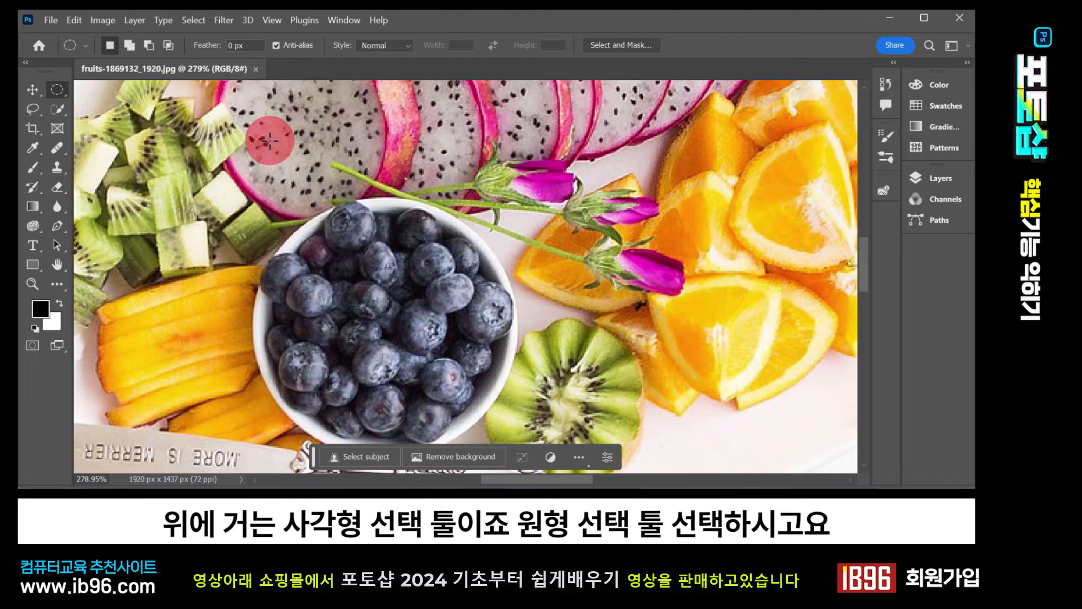
drag(240, 112, 525, 377)
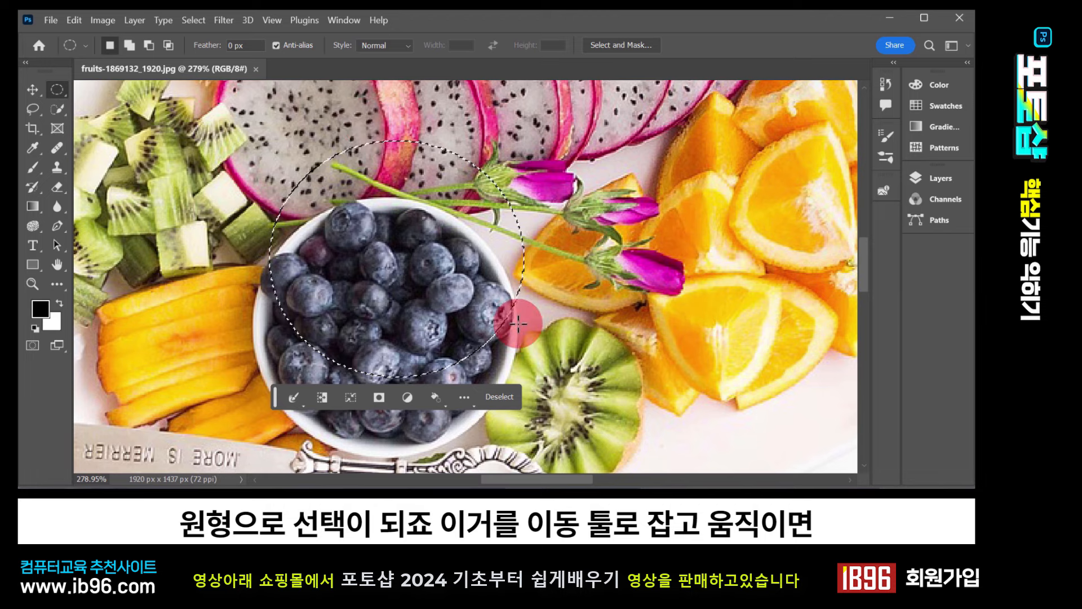
Move the elliptical selected area onto the orange slices with the Move tool, undo the move and deselect
click(31, 91)
drag(405, 280, 669, 300)
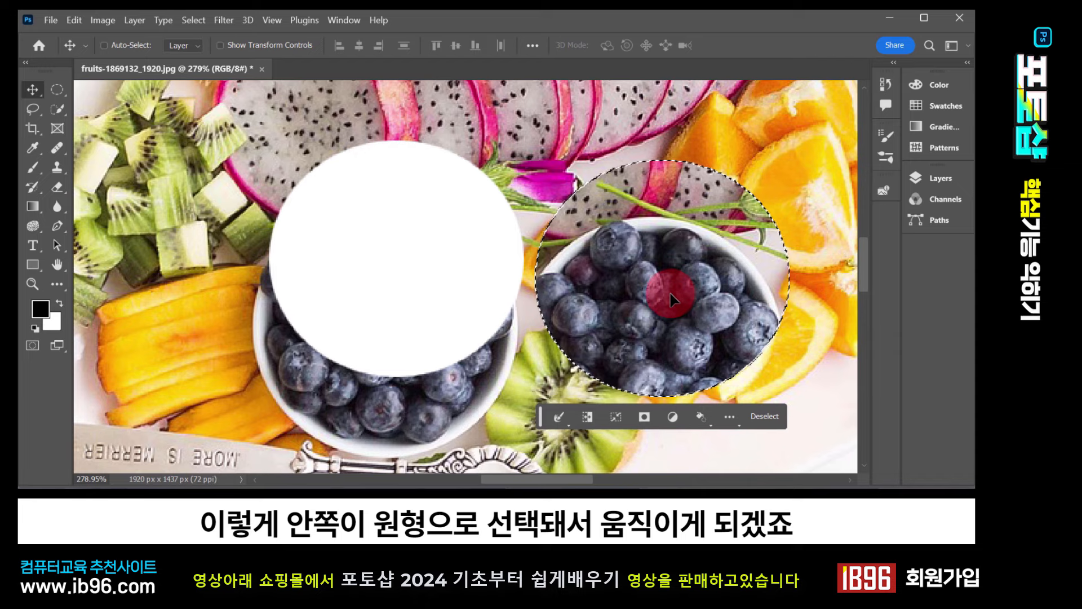
key(ctrl+z)
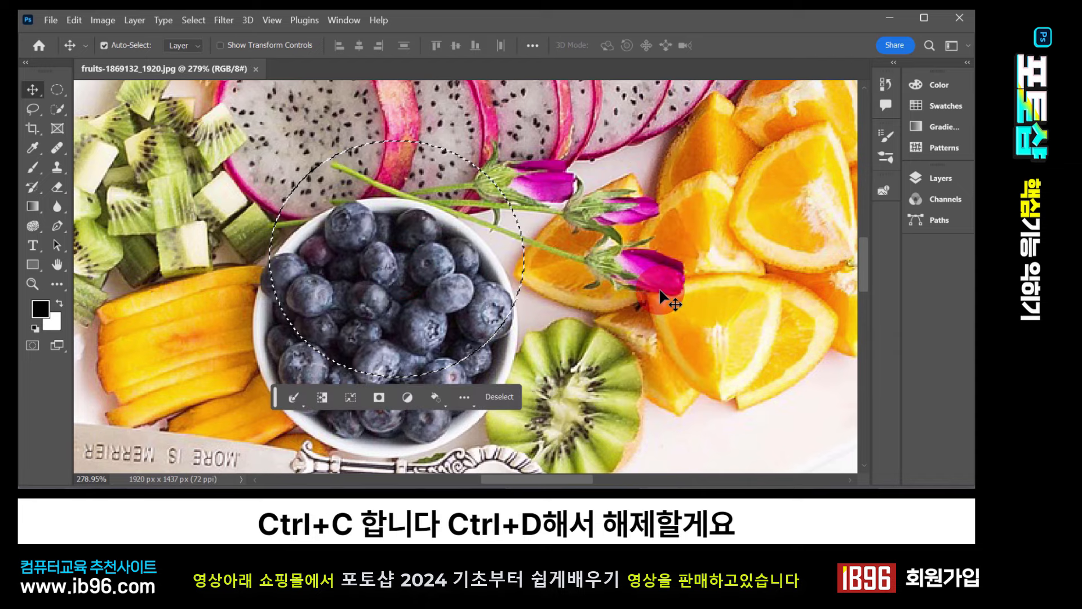
key(ctrl+d)
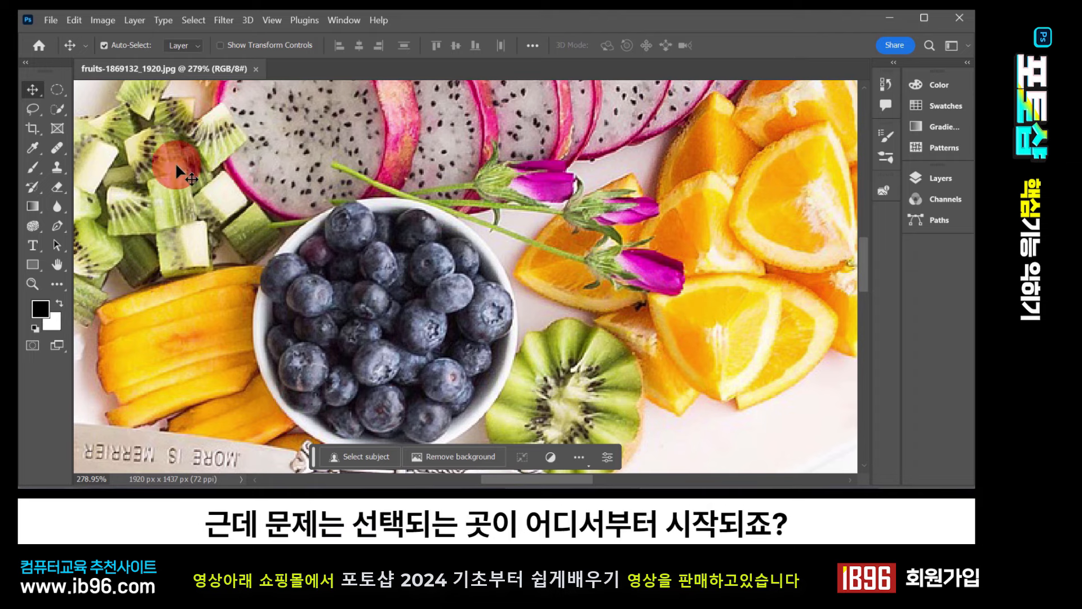
Draw elliptical selections around the blueberry bowl and flowers, starting each from a different corner, and clear the last one
click(57, 89)
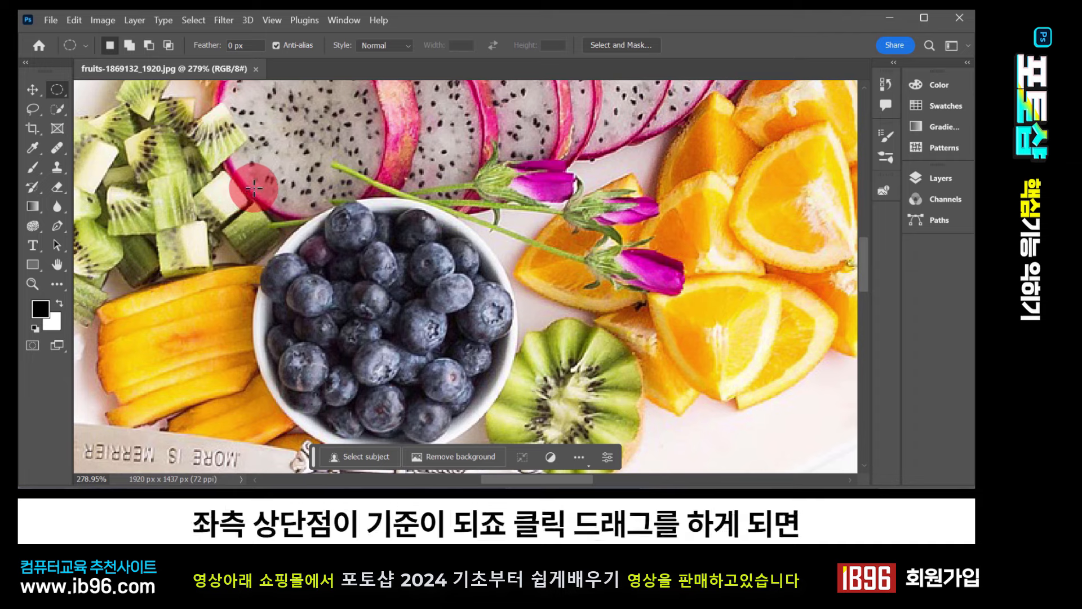
drag(254, 189, 524, 442)
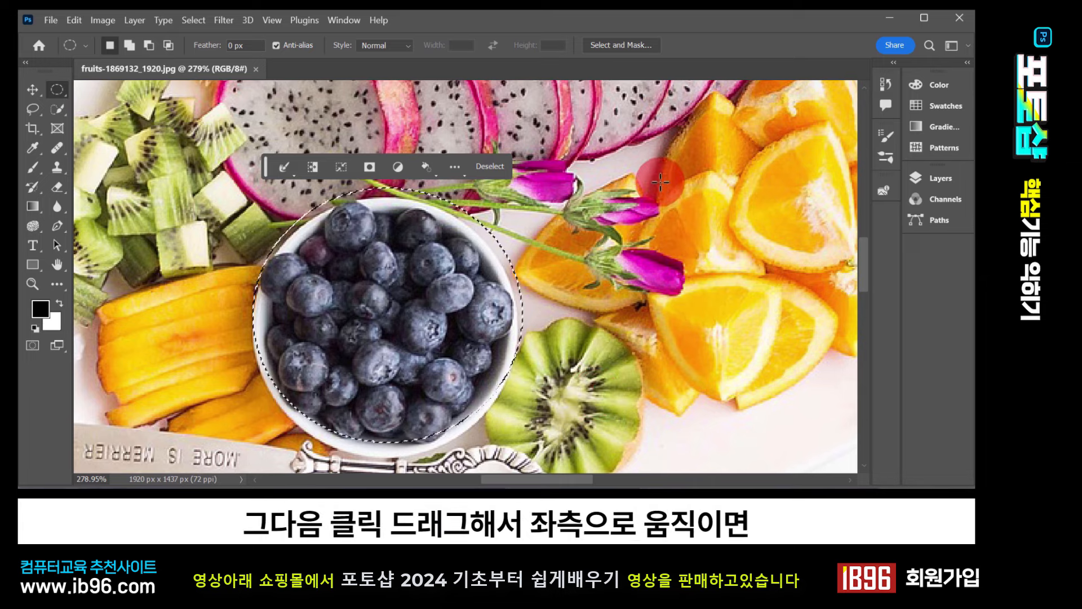
drag(661, 181, 524, 326)
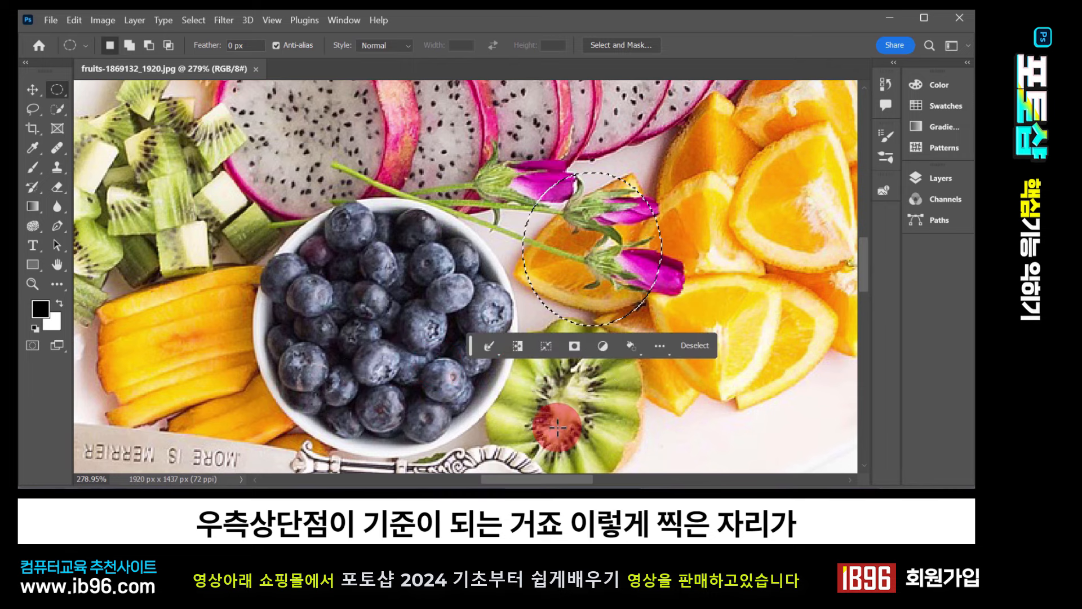
drag(557, 428, 300, 205)
drag(184, 379, 405, 186)
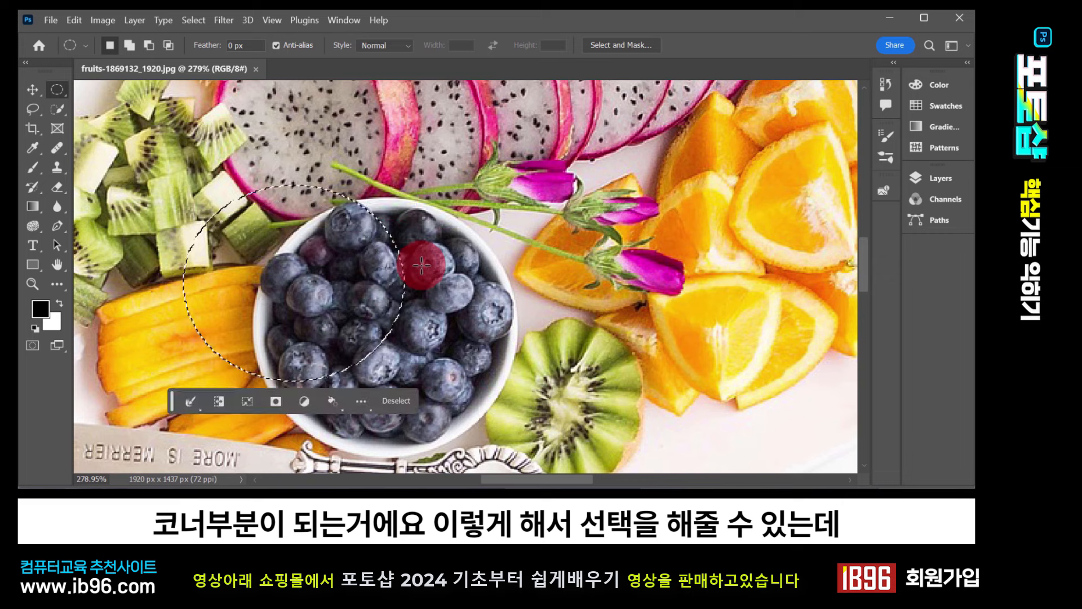
click(422, 265)
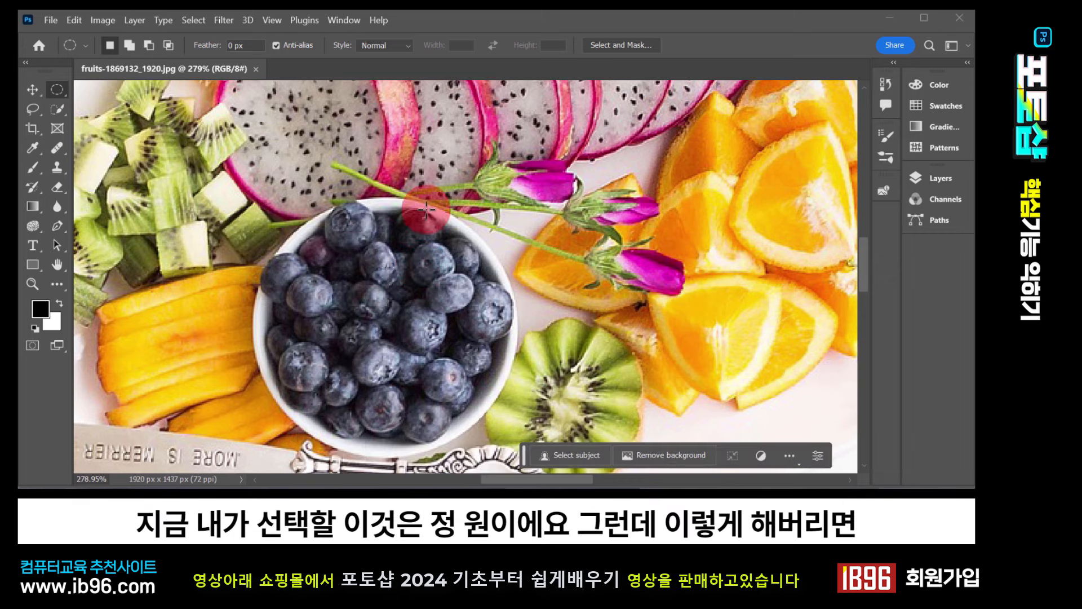
Draw an unconstrained elliptical selection around the blueberry bowl and clear it
drag(268, 202, 527, 451)
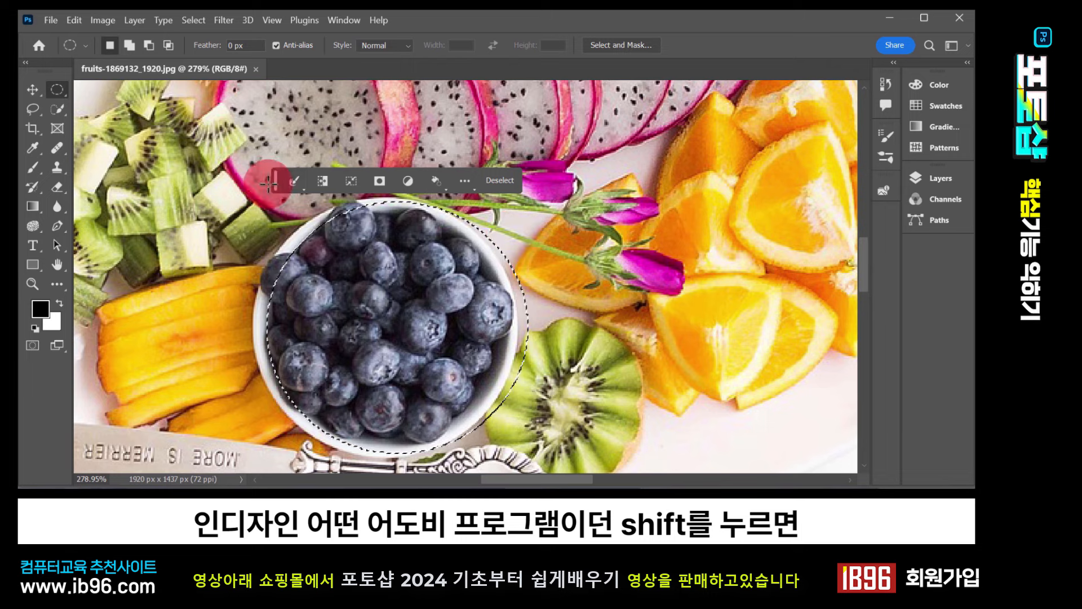
drag(274, 178, 281, 119)
click(264, 209)
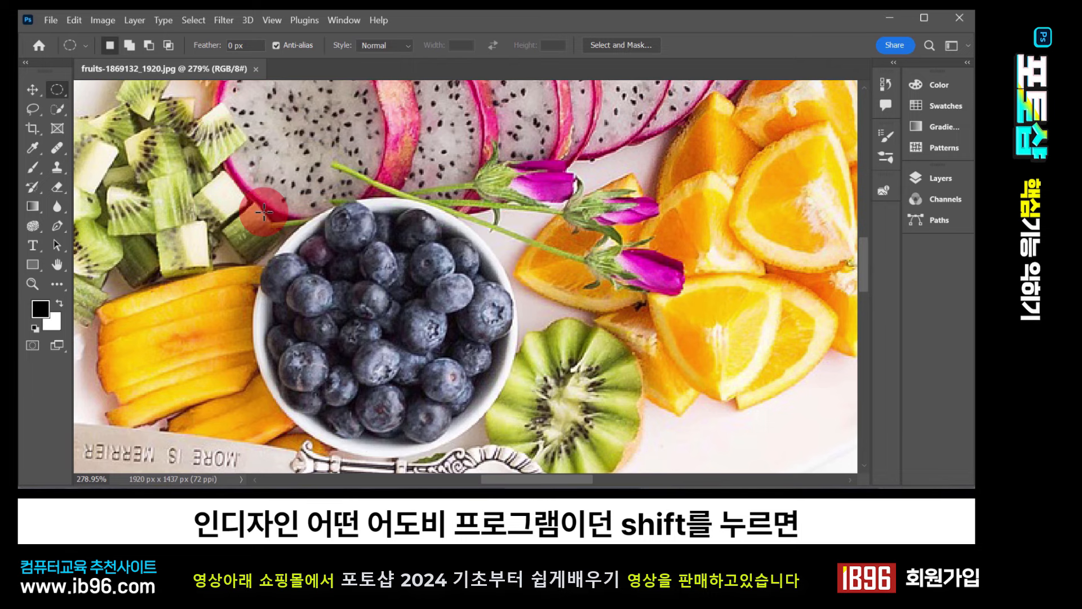
Draw a perfect circular selection and a square selection over the blueberry bowl's upper-left area, clearing each one
key(shift)
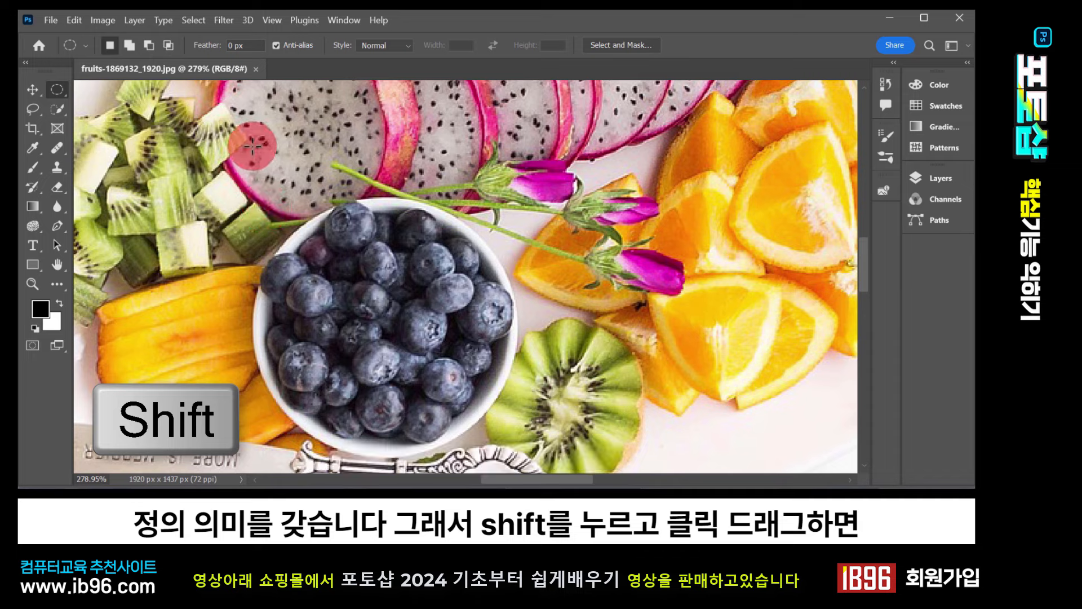
drag(252, 146, 435, 374)
click(60, 87)
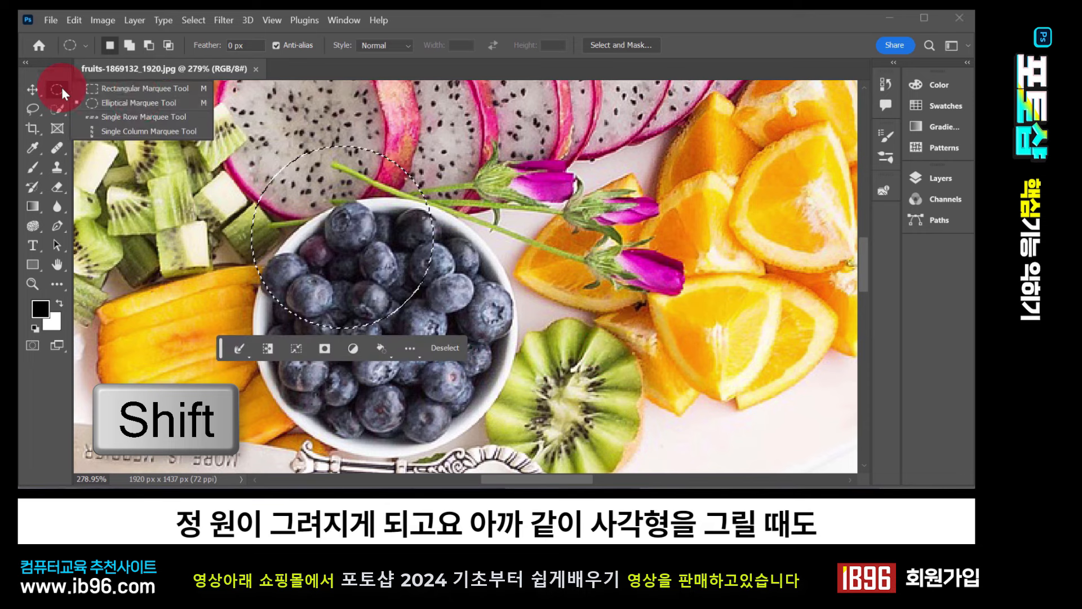
click(131, 84)
click(220, 202)
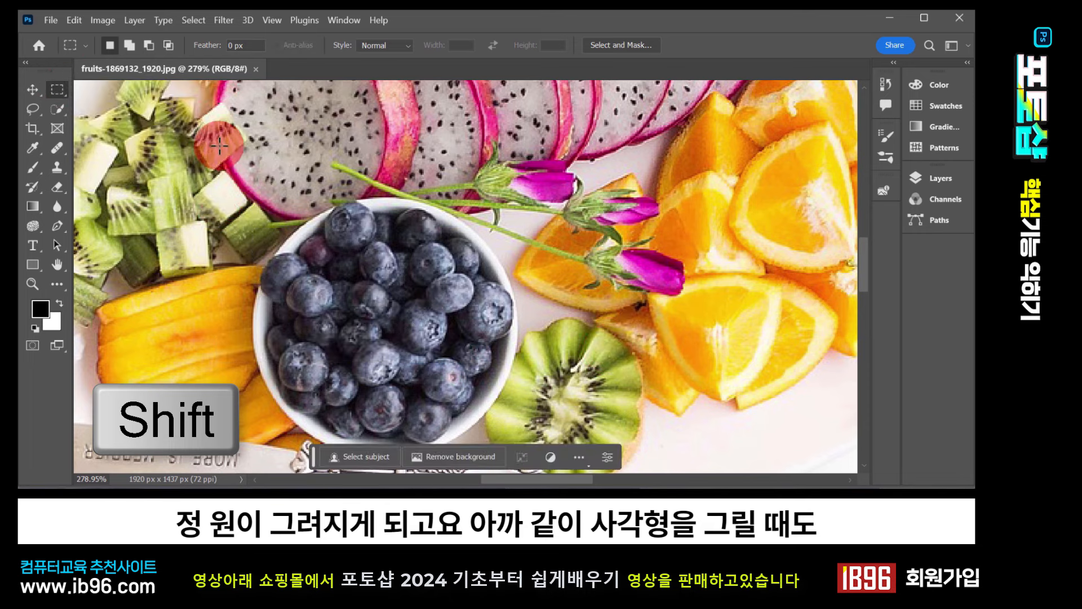
drag(237, 151, 316, 306)
click(176, 207)
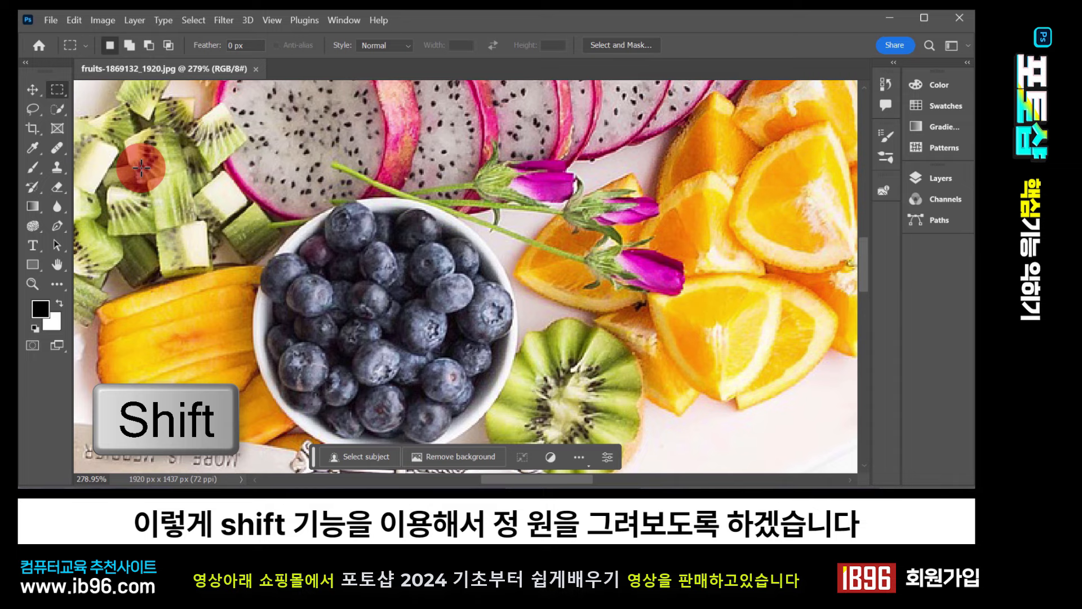
Draw a perfect circular selection about the size of the bowl across the blueberries and the kiwi slice, using the Elliptical Marquee tool
right_click(61, 92)
click(119, 103)
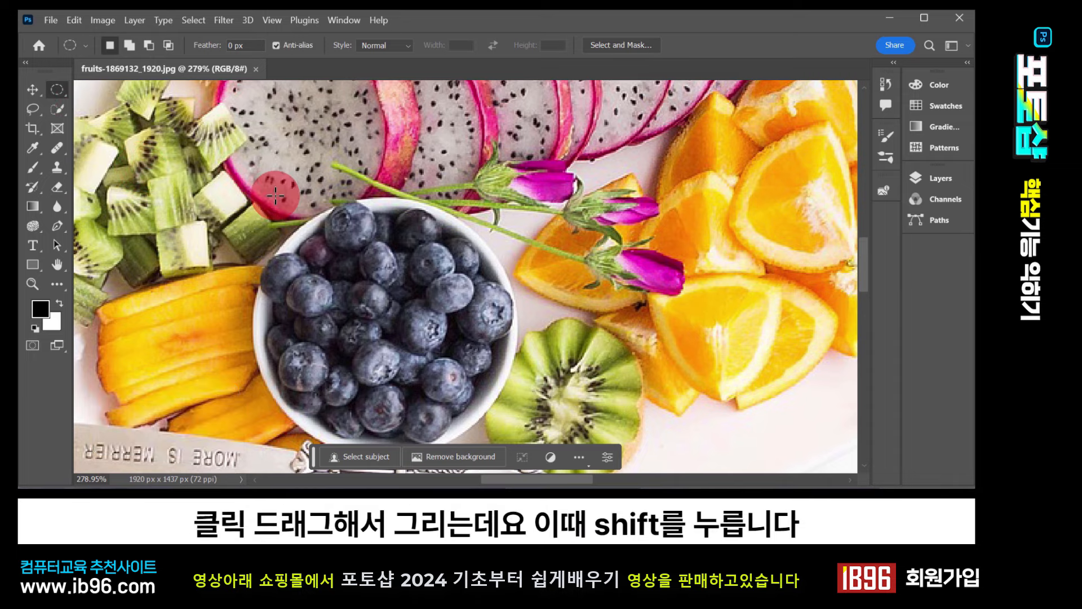
drag(372, 186, 658, 449)
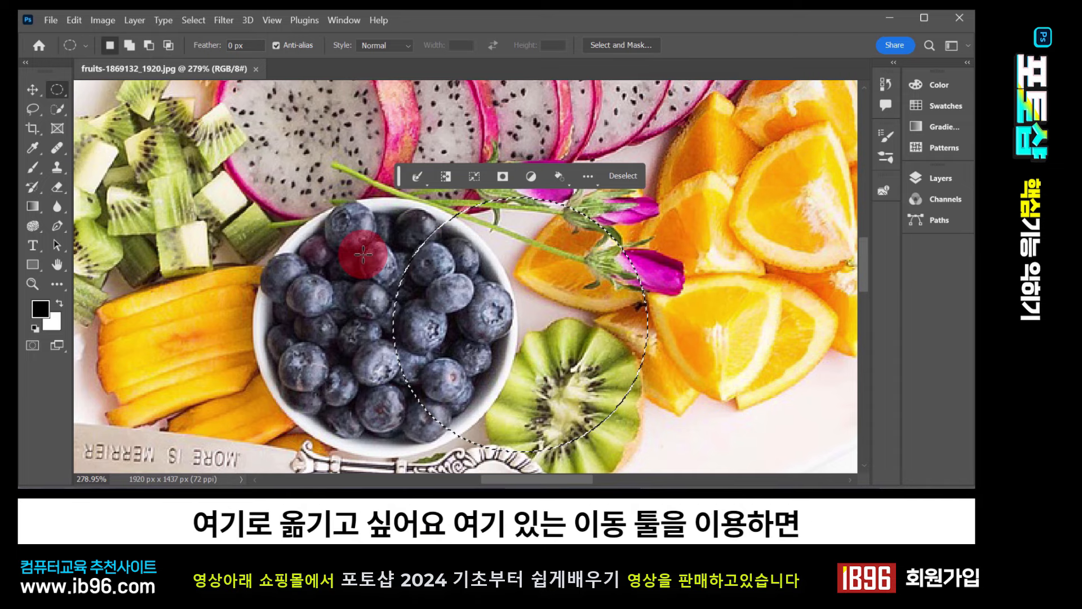
Move the circular selected area over the blueberry bowl with the Move tool and undo the move
click(34, 92)
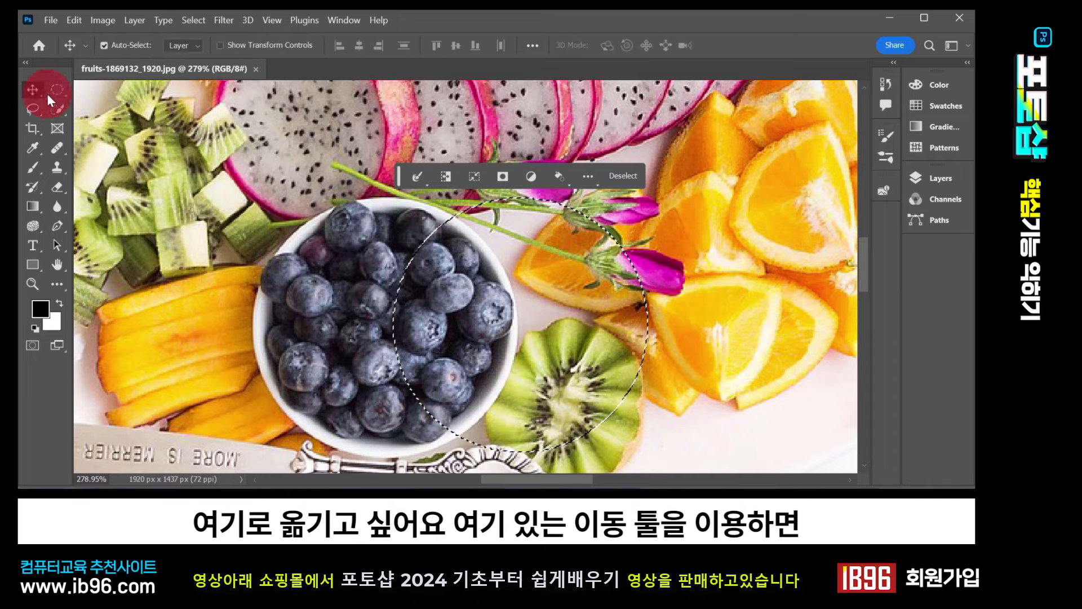
drag(558, 333, 336, 317)
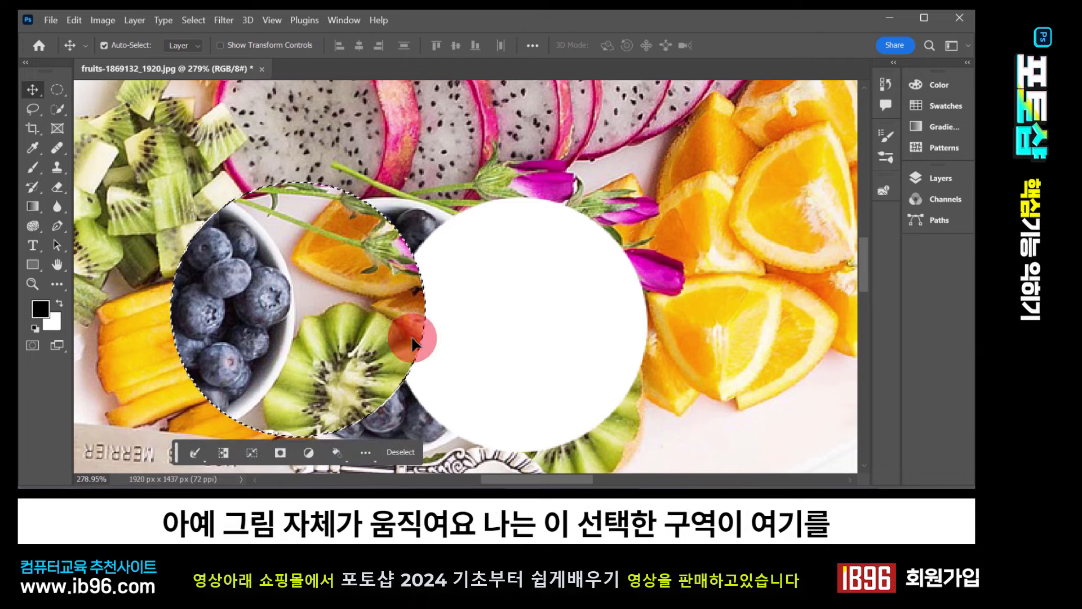
key(ctrl+z)
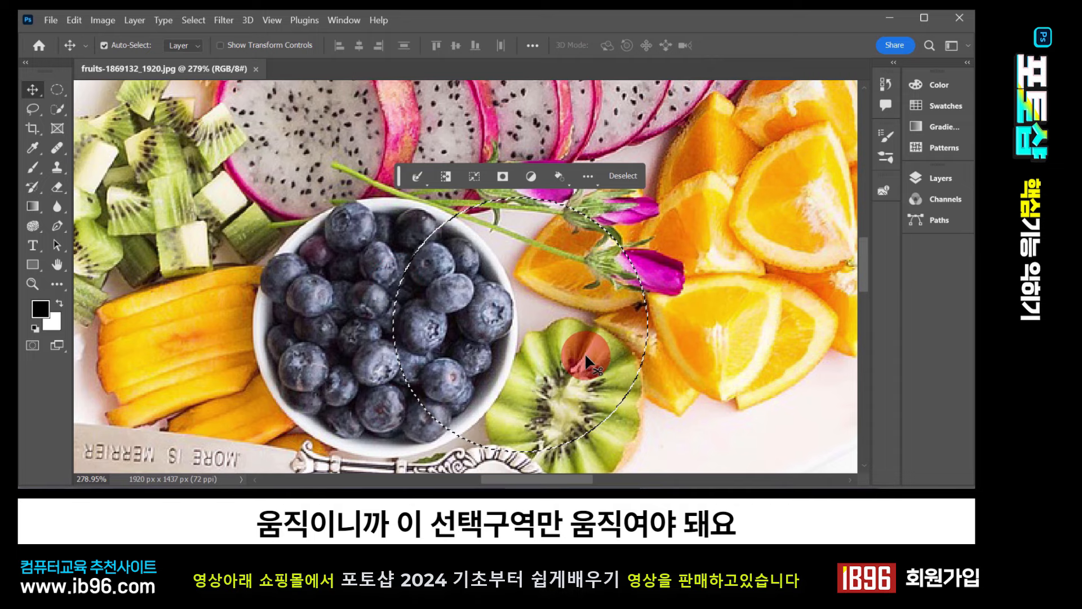
Clear the circular selection, undo that, and reposition only the selection outline over the blueberry bowl with the Elliptical Marquee tool
click(60, 89)
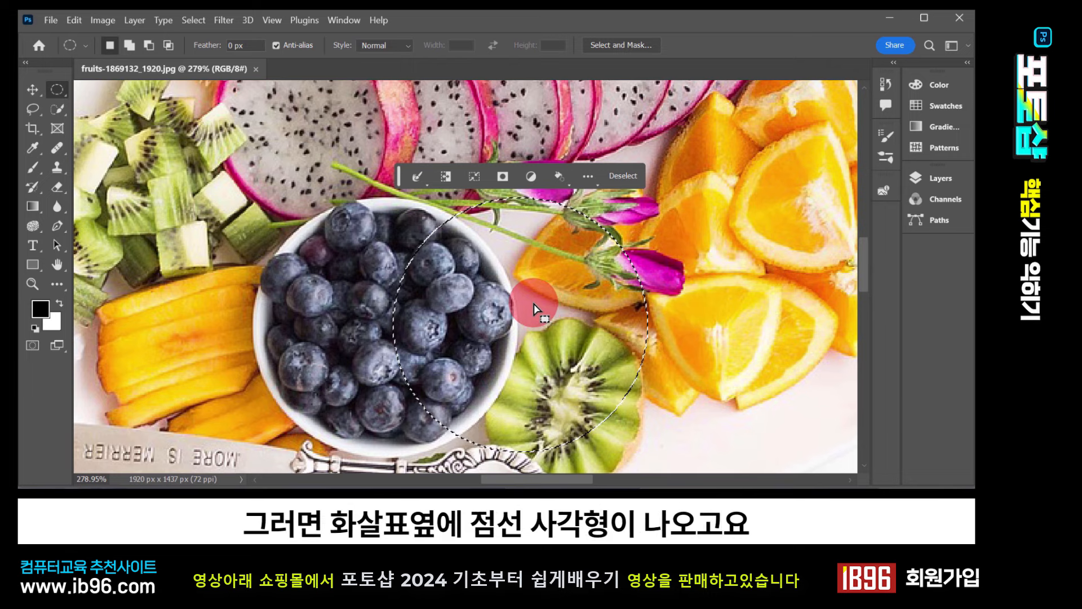
click(659, 419)
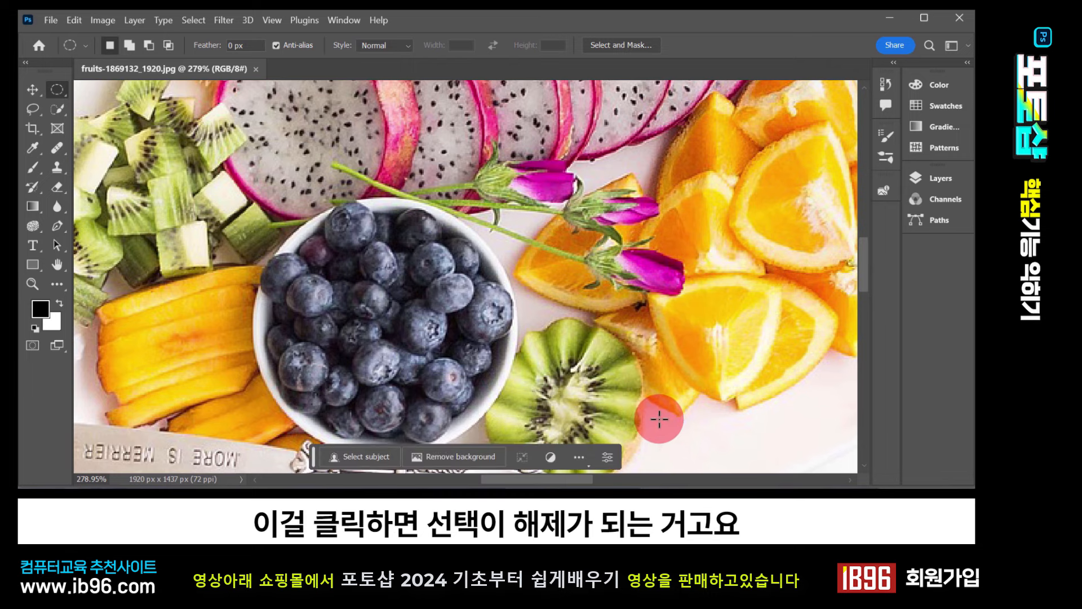
key(ctrl+z)
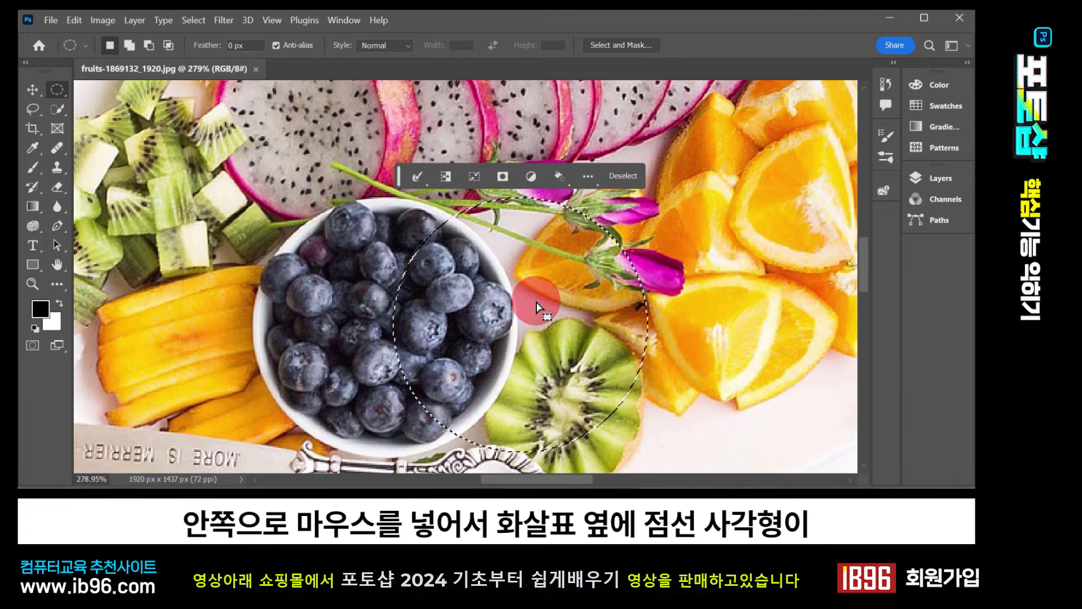
drag(537, 309, 401, 310)
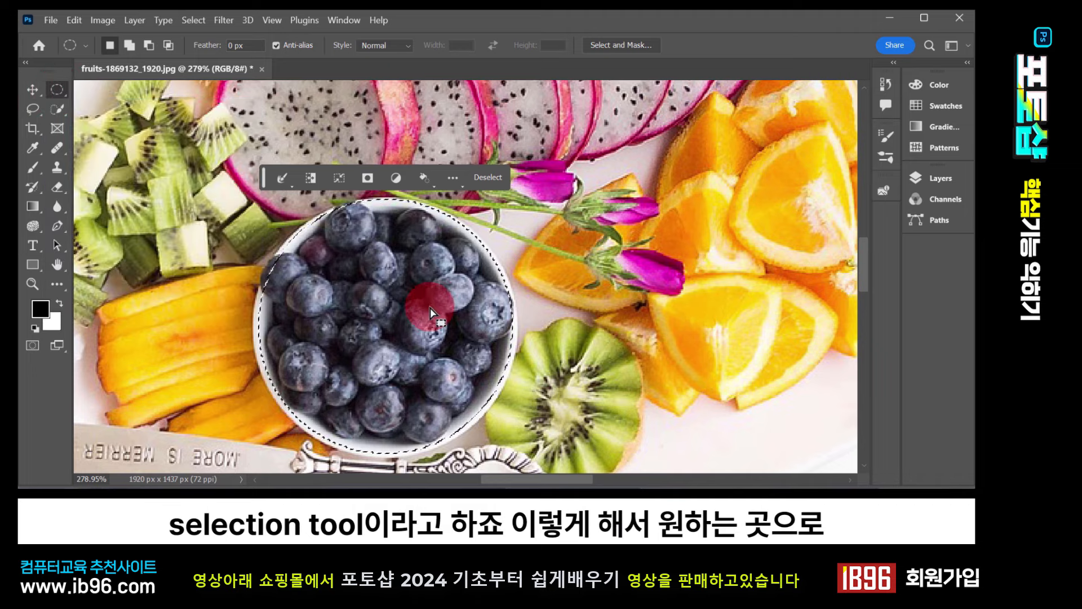
Move the selected blueberries onto the orange slices with the Move tool and undo the move
drag(431, 308, 715, 388)
click(34, 89)
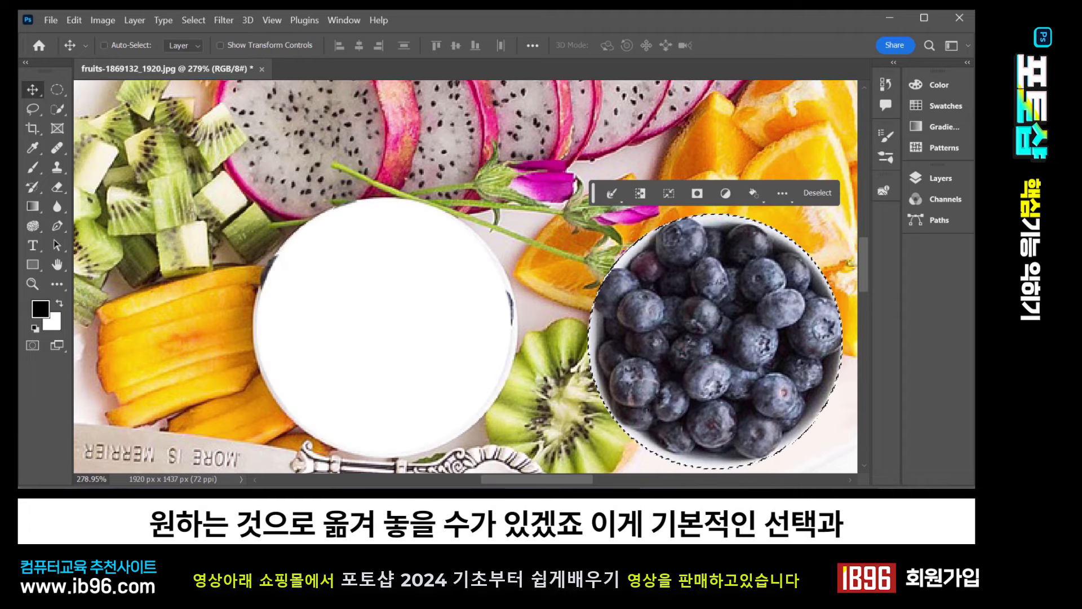
key(ctrl+z)
click(183, 224)
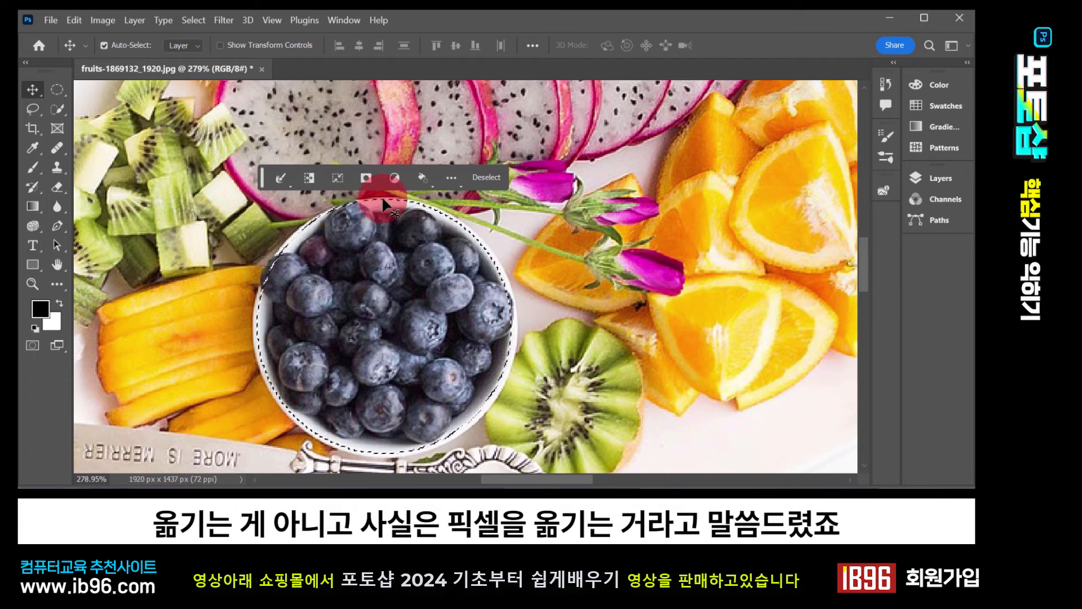
Zoom in on the bowl's selection edge to inspect how it follows individual pixels, and zoom back out to about 227%
click(33, 285)
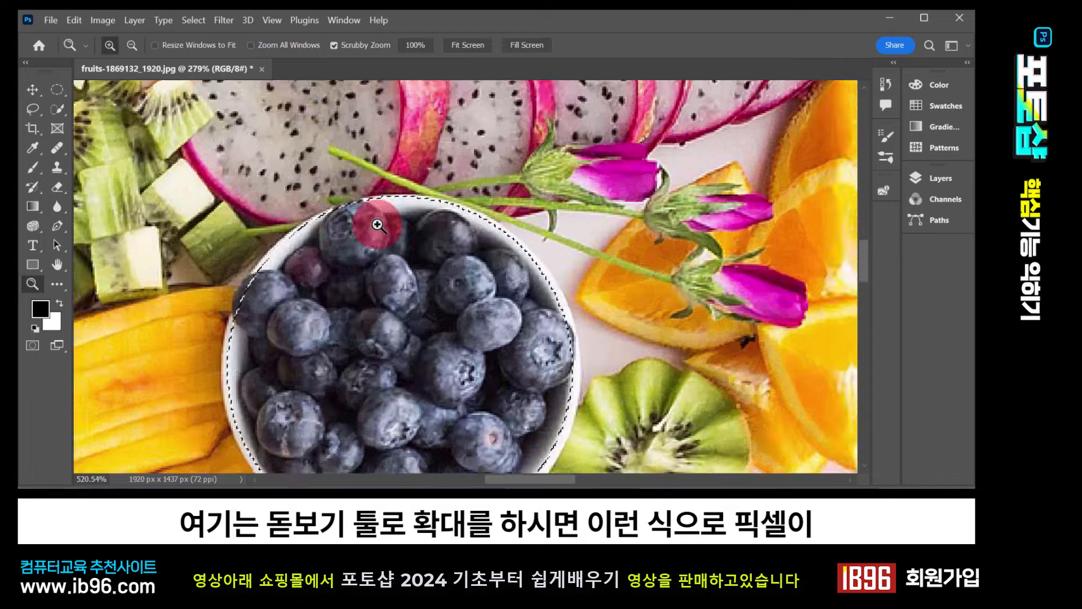
drag(353, 226, 468, 297)
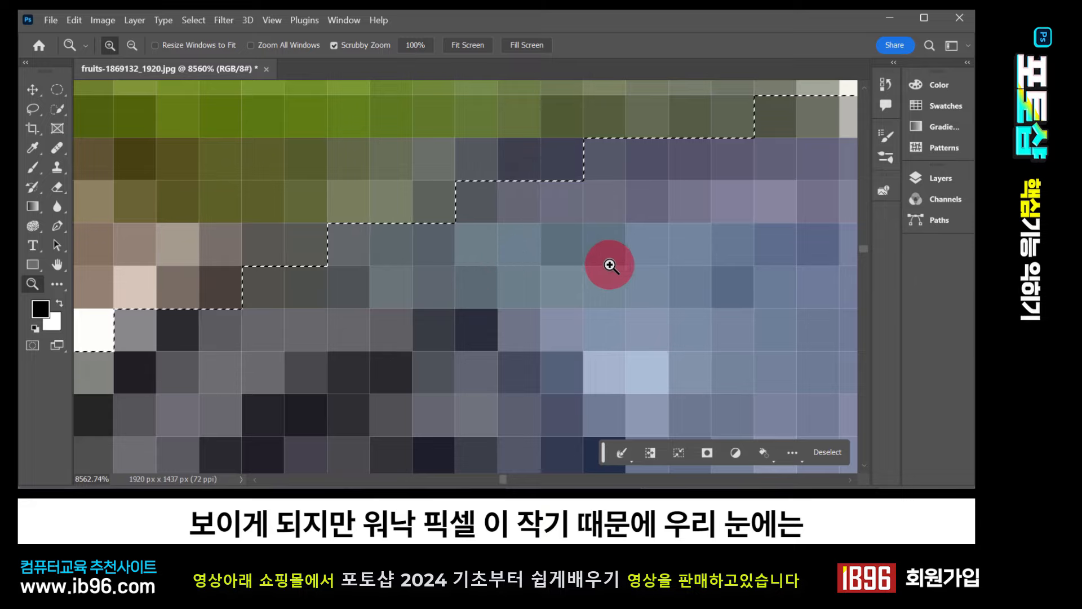
drag(609, 264, 487, 275)
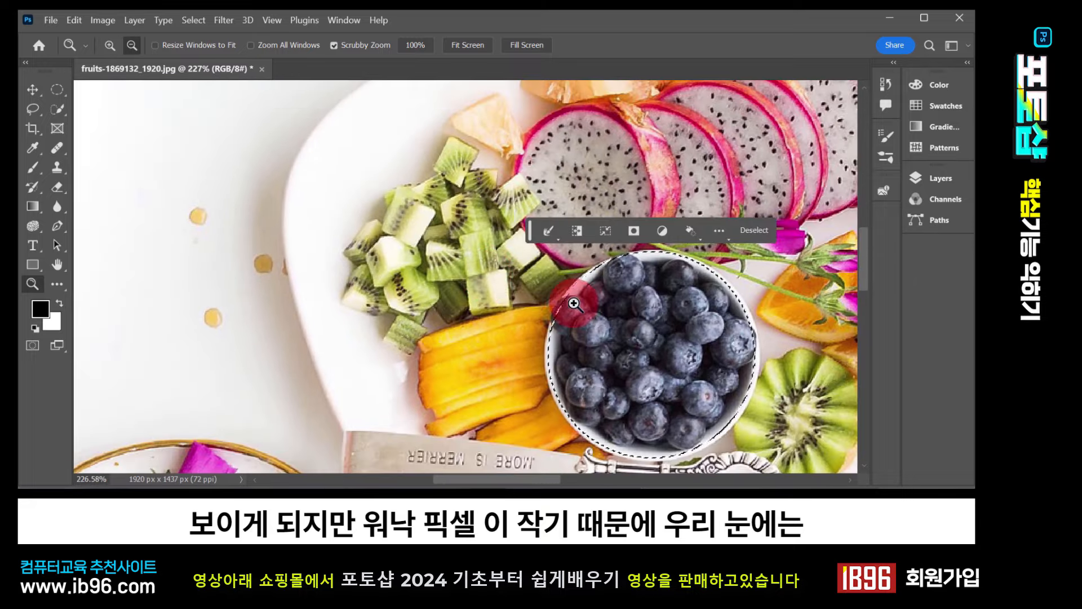
drag(593, 296, 495, 261)
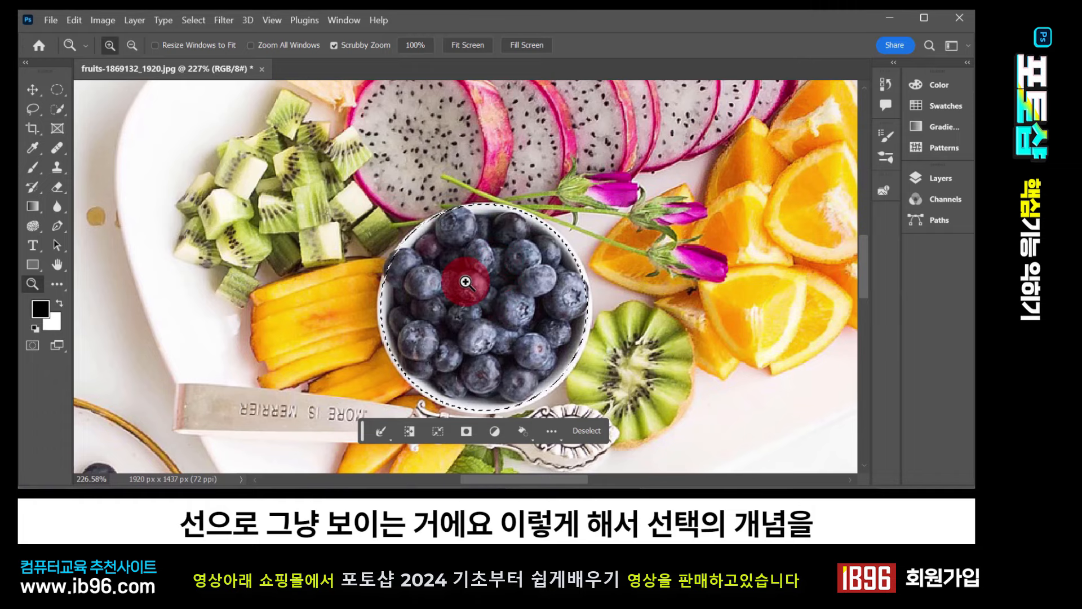
Move the selected blueberries with the Move tool first towards the oranges and flowers, and finally onto the kiwi cubes
key(v)
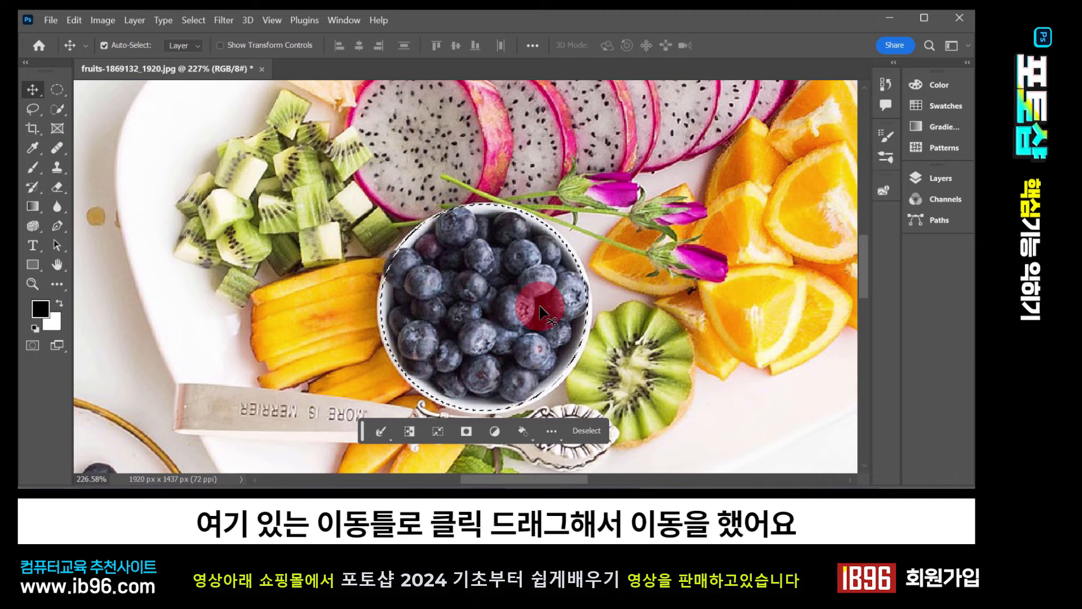
drag(540, 312, 708, 212)
drag(655, 182, 225, 234)
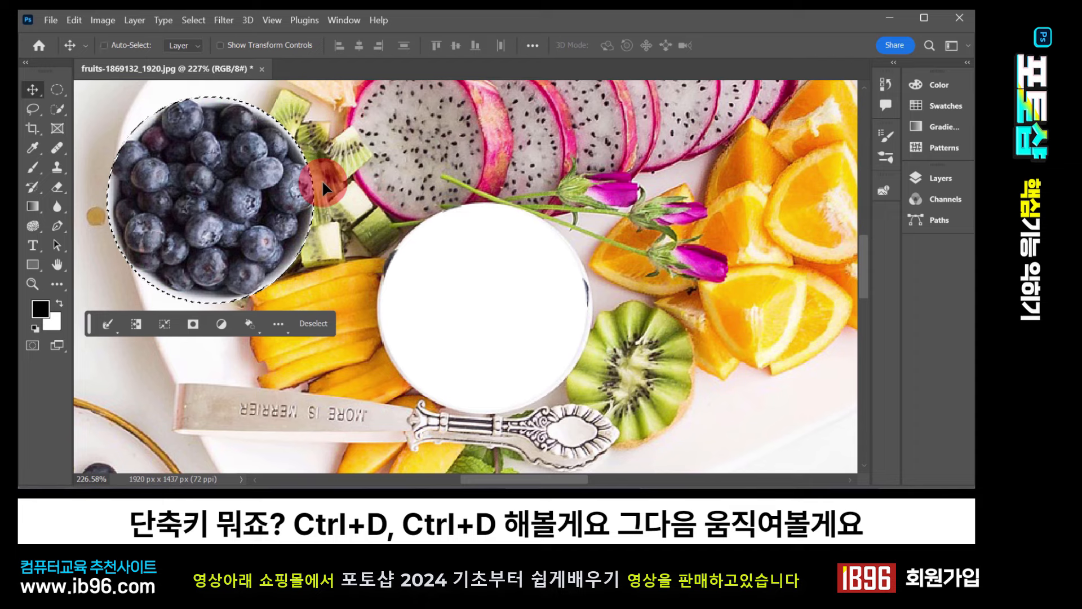
Deselect the blueberries, try to move them without a selection, cancel the background layer conversion, and undo the deselection
key(ctrl+d)
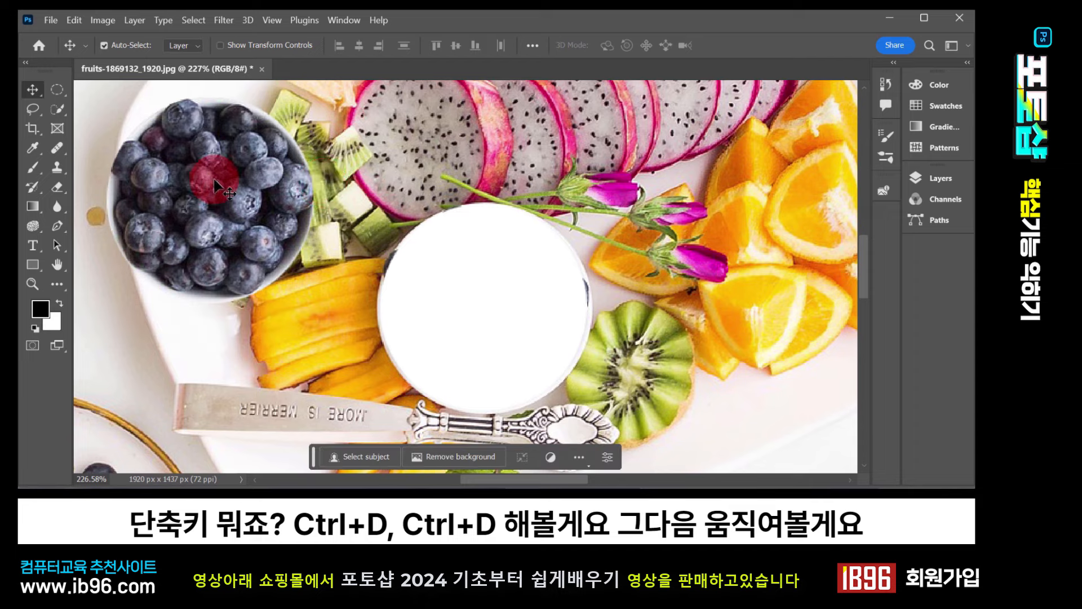
drag(214, 186, 480, 241)
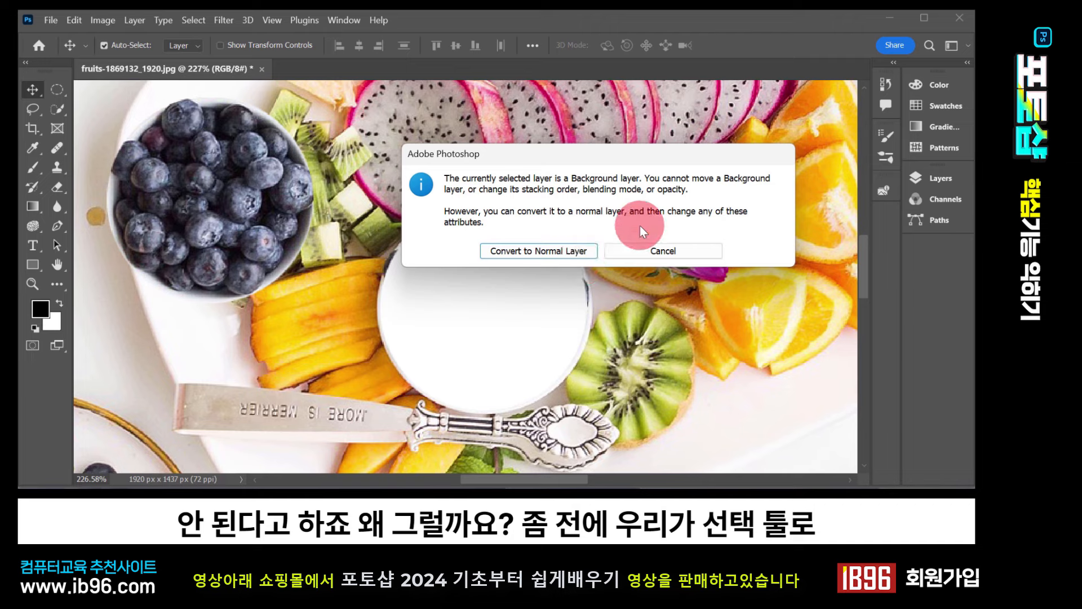
click(645, 249)
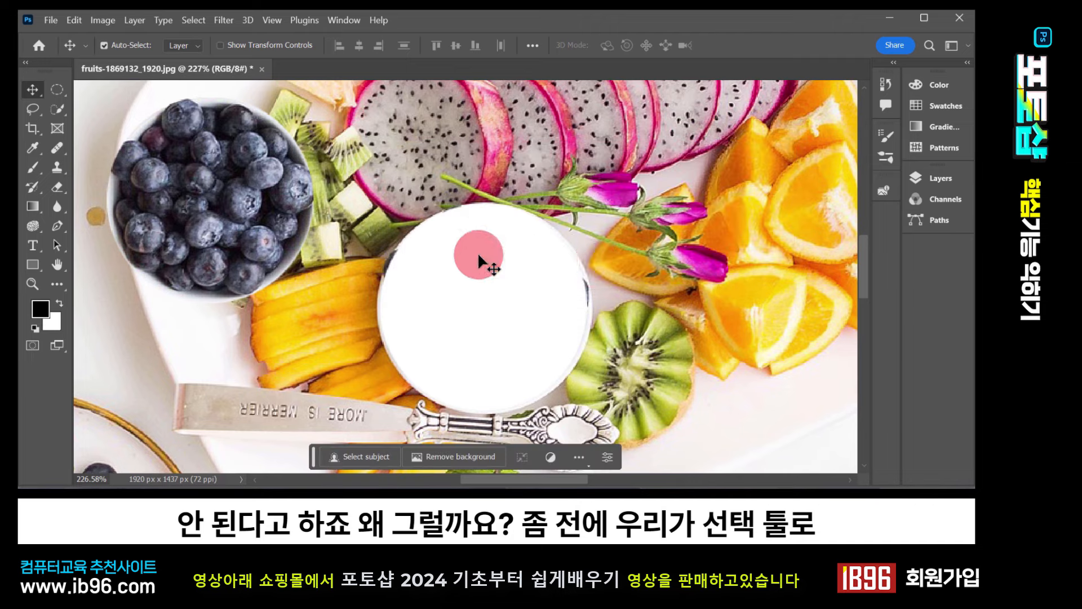
click(377, 243)
key(ctrl+z)
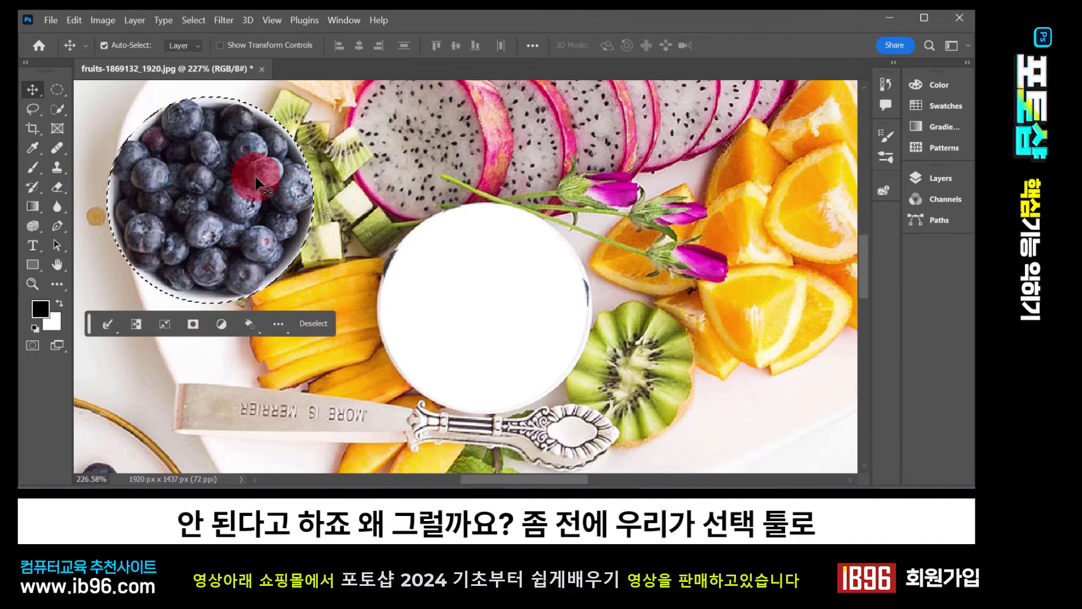
Move the selected blueberries towards the empty white circle, and undo the moves to restore the bowl to its original place
drag(228, 174, 484, 228)
key(ctrl+z)
key(ctrl+z)
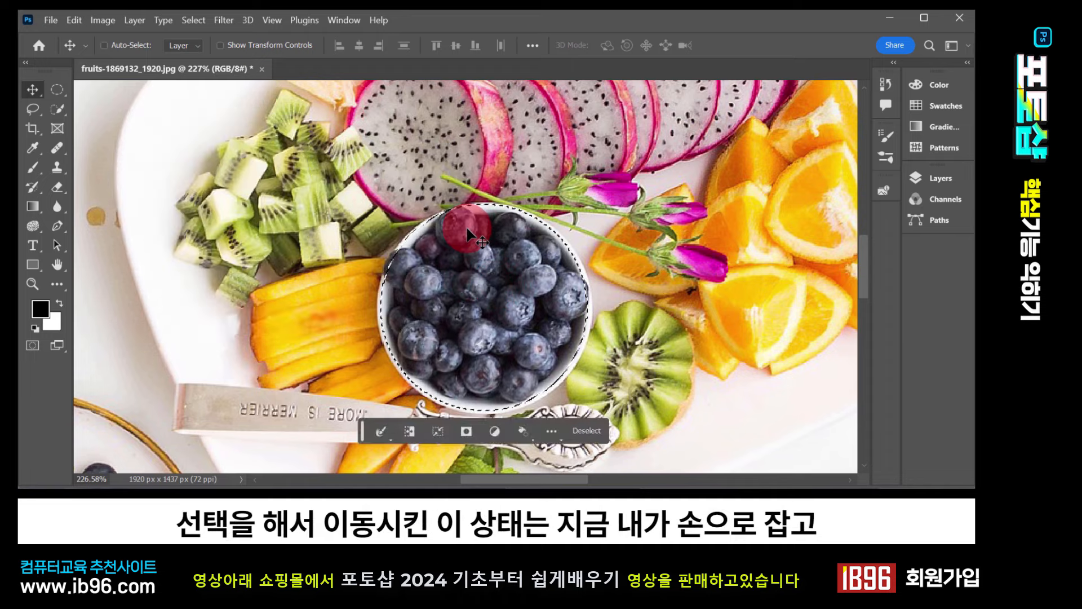
Move the selected blueberry bowl onto the kiwi cubes with the Move tool and release it by deselecting
drag(554, 229, 239, 191)
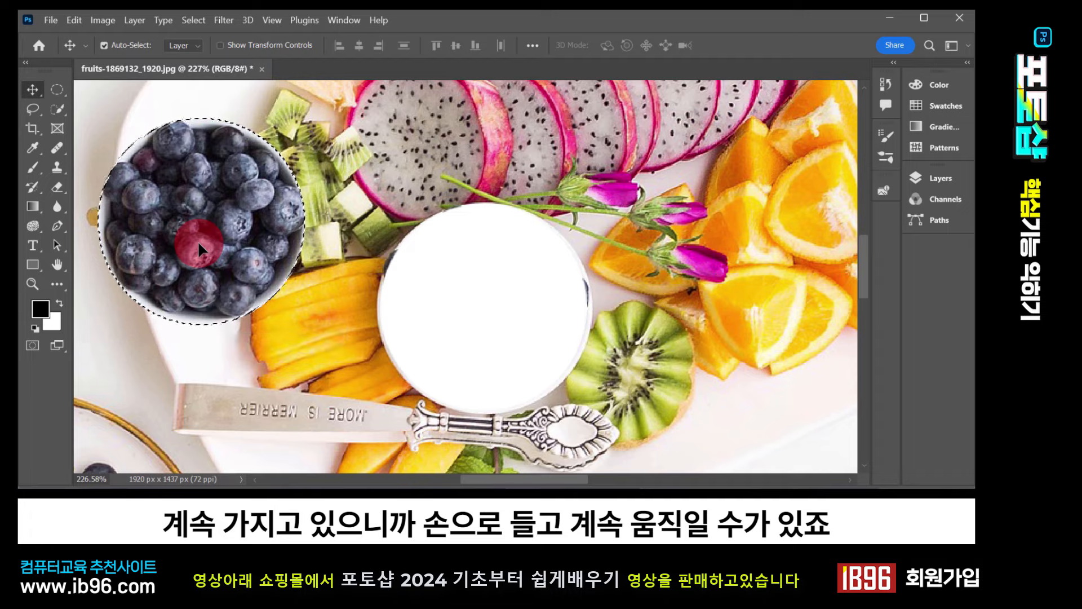
drag(198, 242, 221, 247)
mouse_move(294, 253)
mouse_down()
mouse_move(296, 289)
mouse_move(475, 224)
mouse_move(489, 239)
mouse_move(292, 251)
mouse_move(398, 273)
mouse_move(282, 261)
mouse_up()
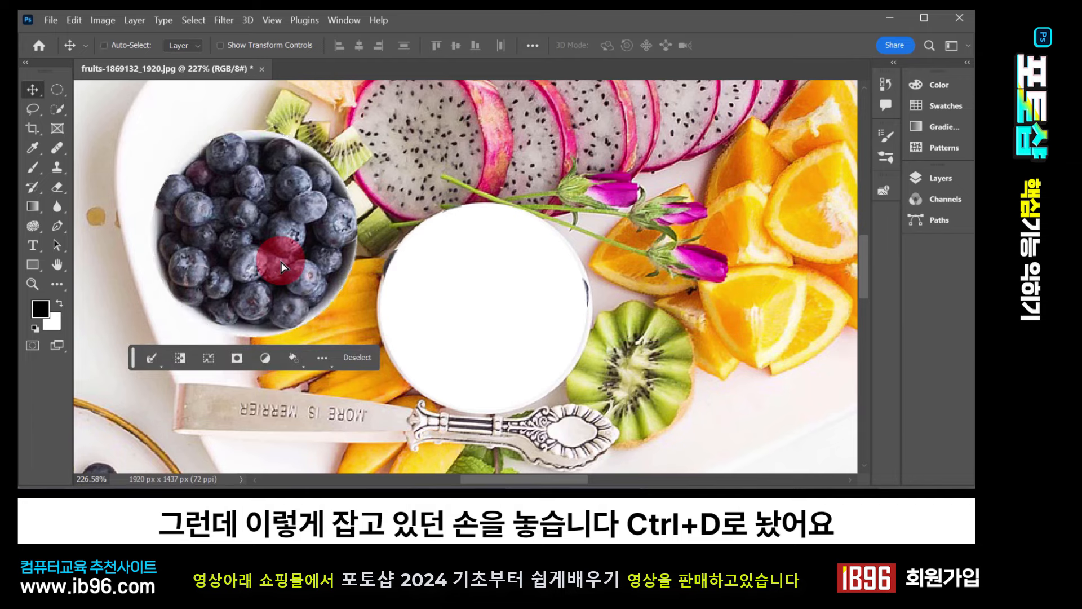
key(ctrl+d)
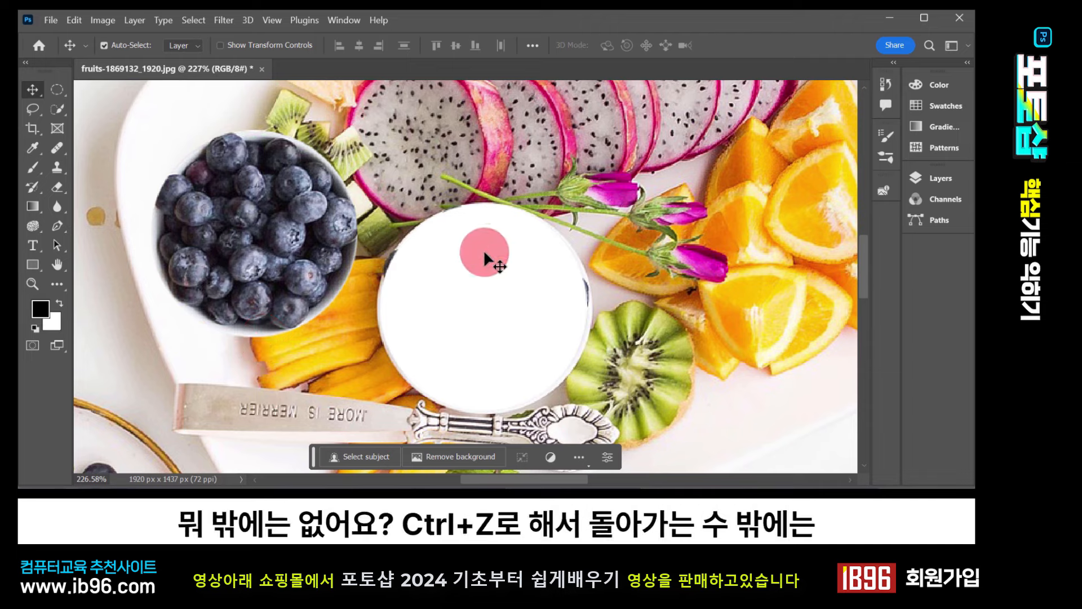
Undo the deselection and the bowl's move, and move the still-selected blueberries across the kiwi and mango slices again
key(ctrl+z)
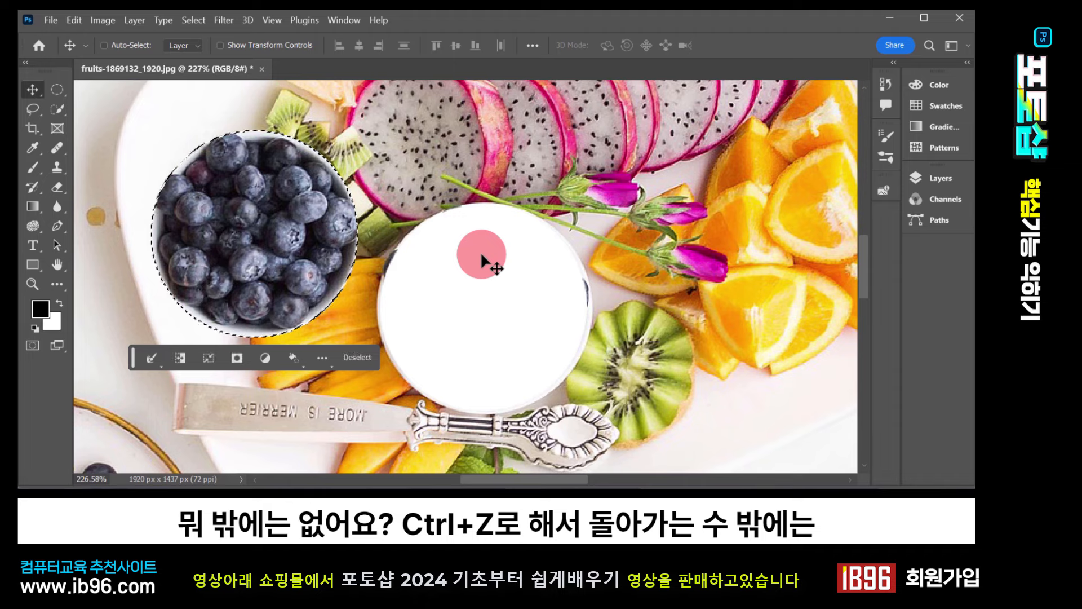
key(ctrl+z)
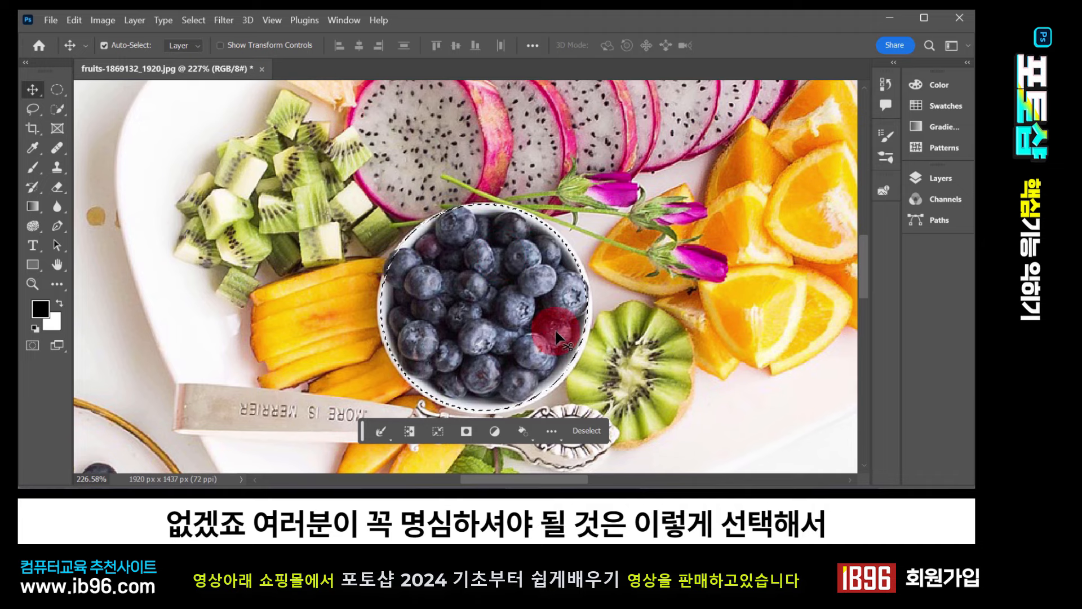
drag(557, 338, 347, 284)
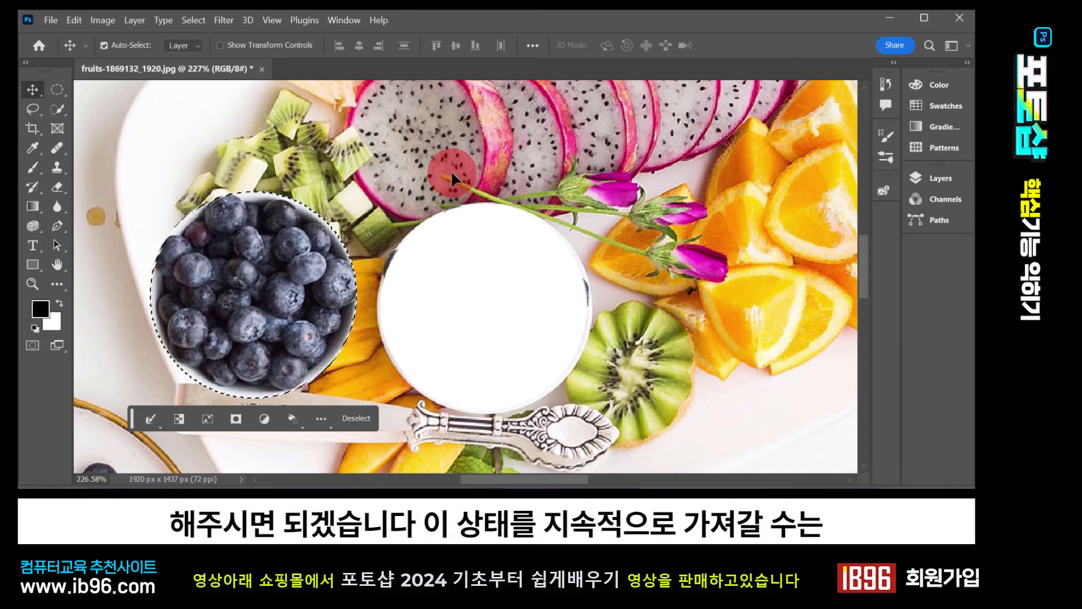
drag(227, 285, 363, 265)
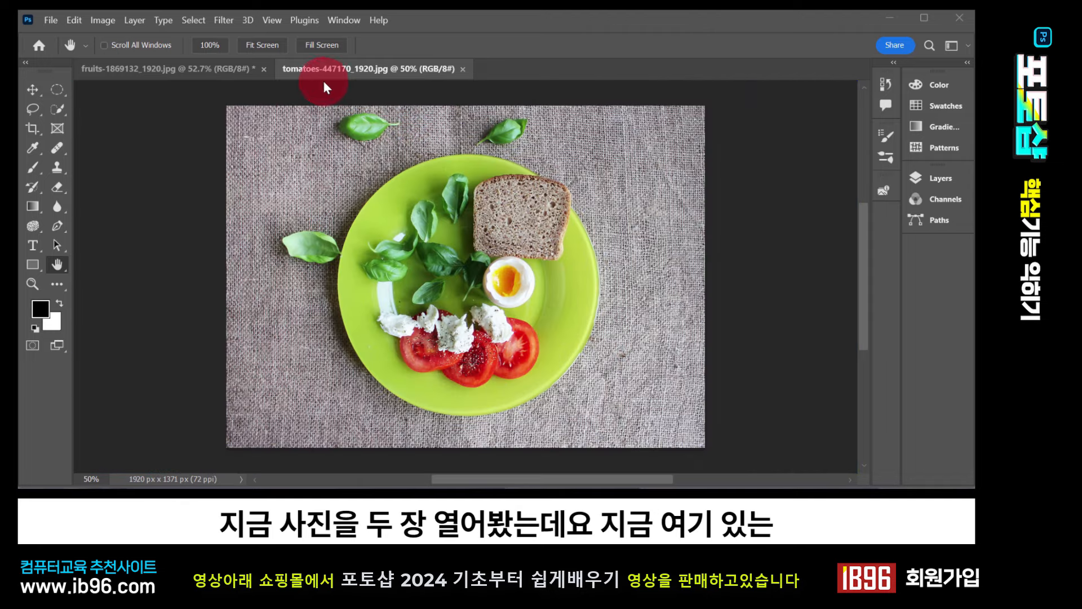
View the fruits image, return to the tomatoes image, and draw a rough elliptical selection around the green plate
click(242, 68)
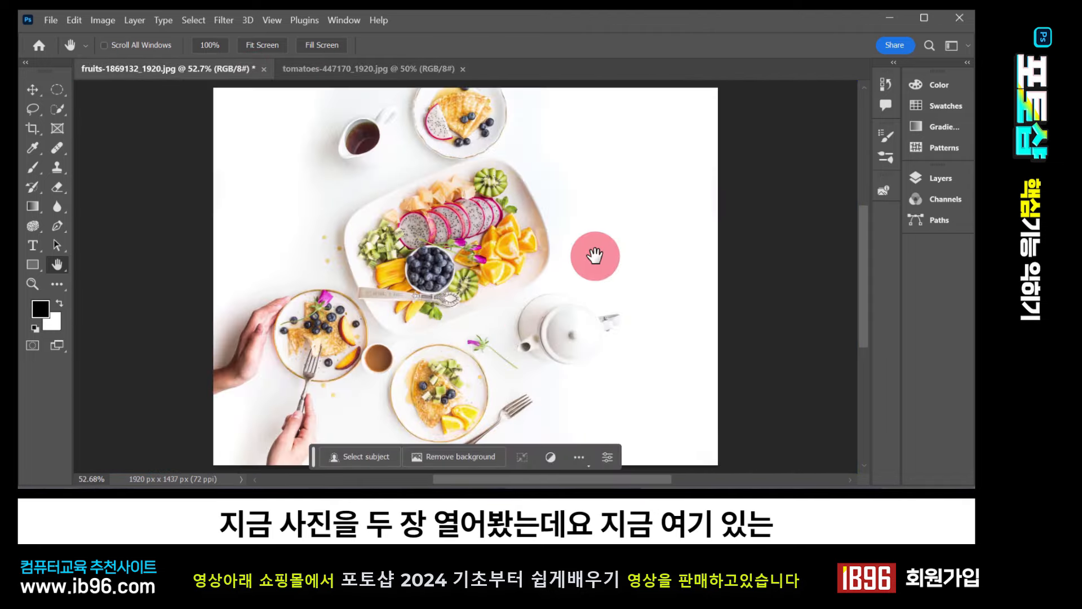
click(373, 70)
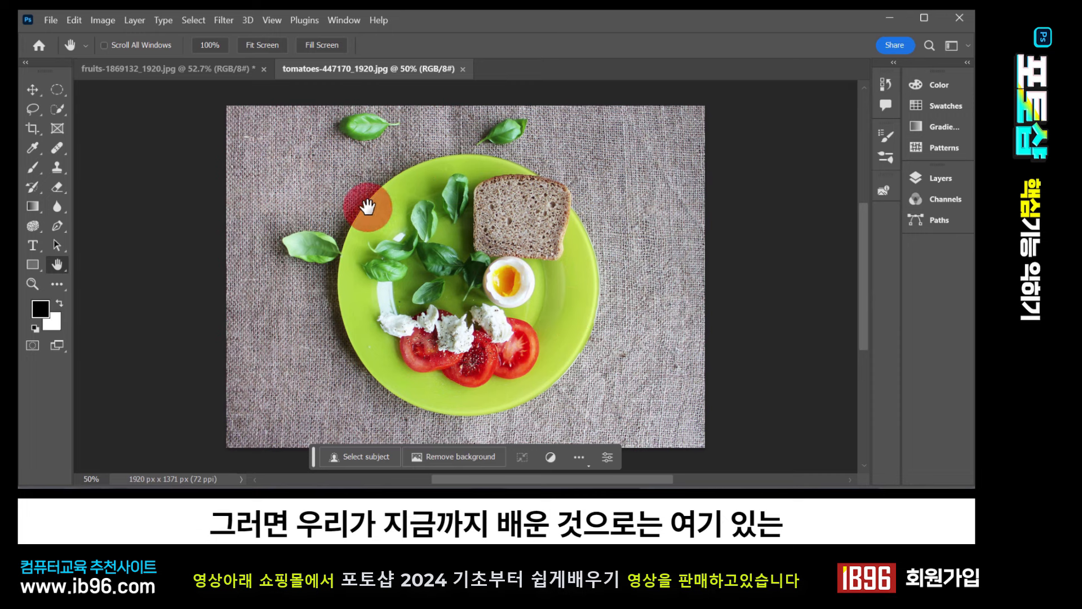
click(56, 90)
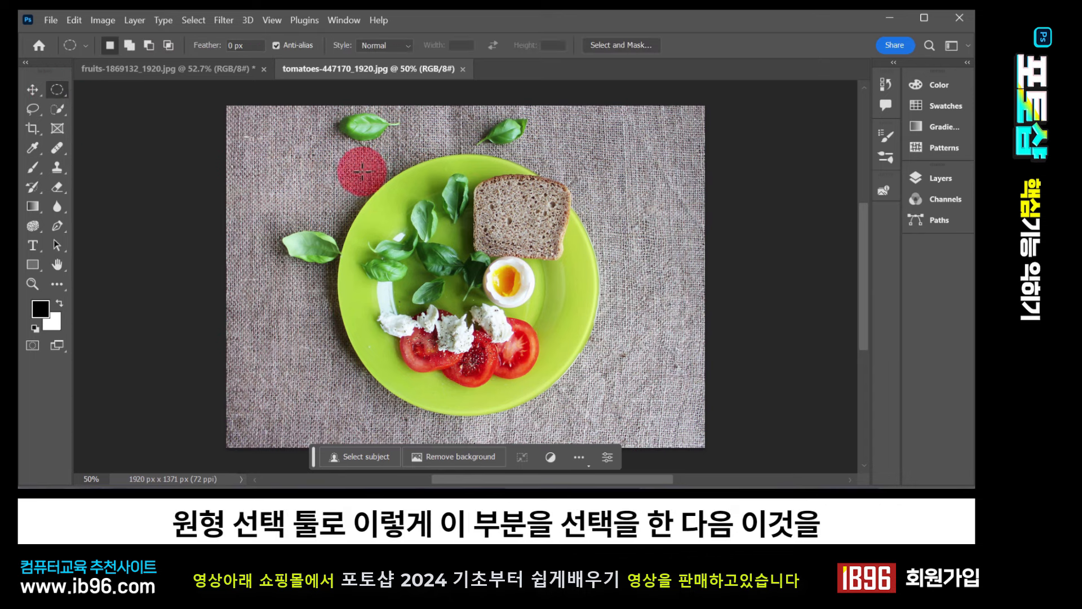
drag(352, 154, 596, 414)
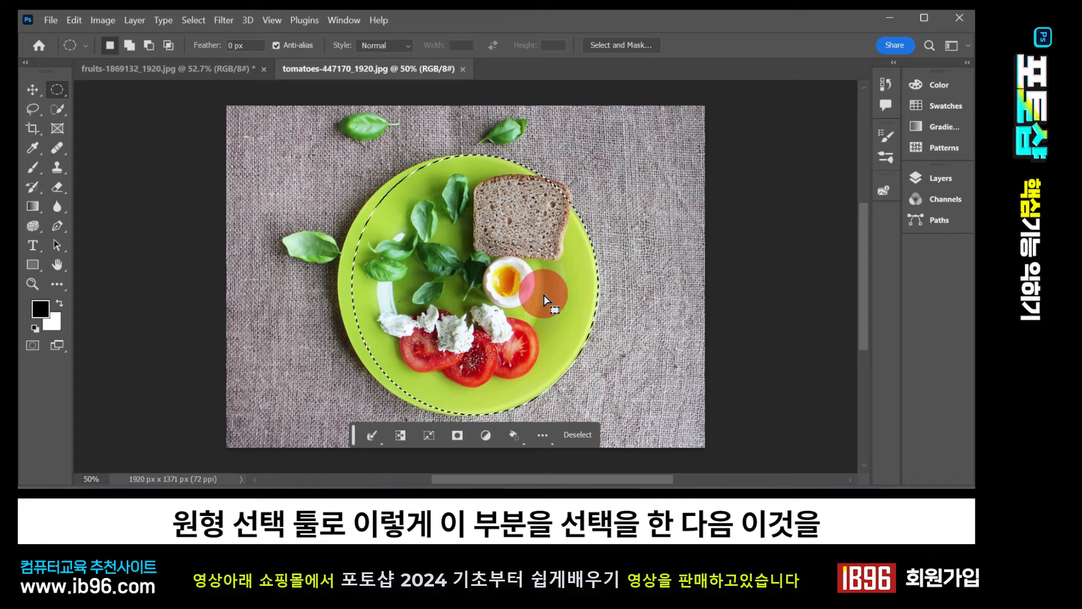
click(228, 68)
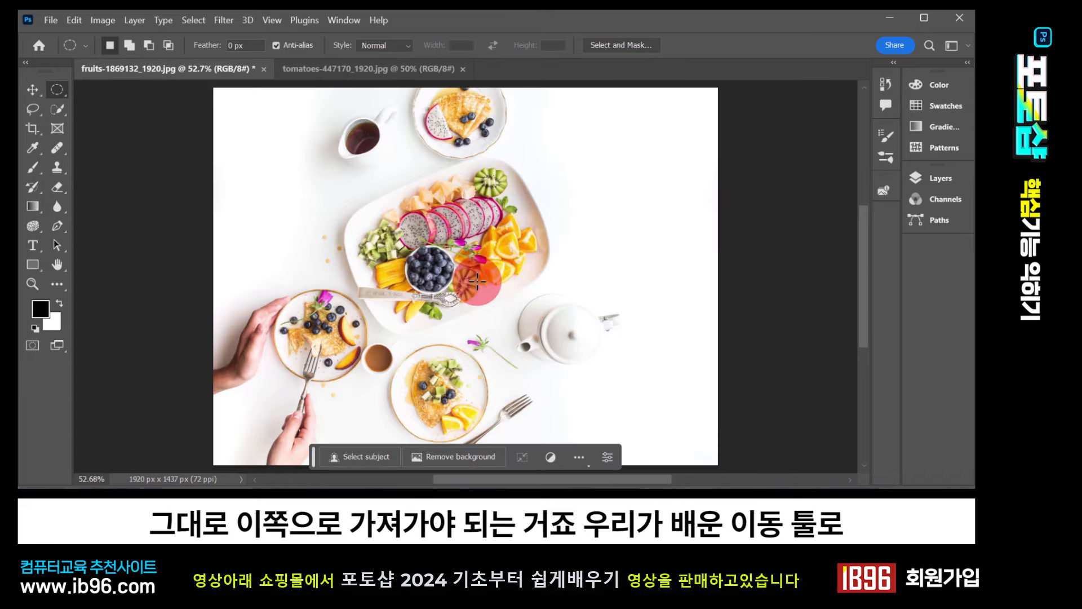
click(388, 64)
click(35, 90)
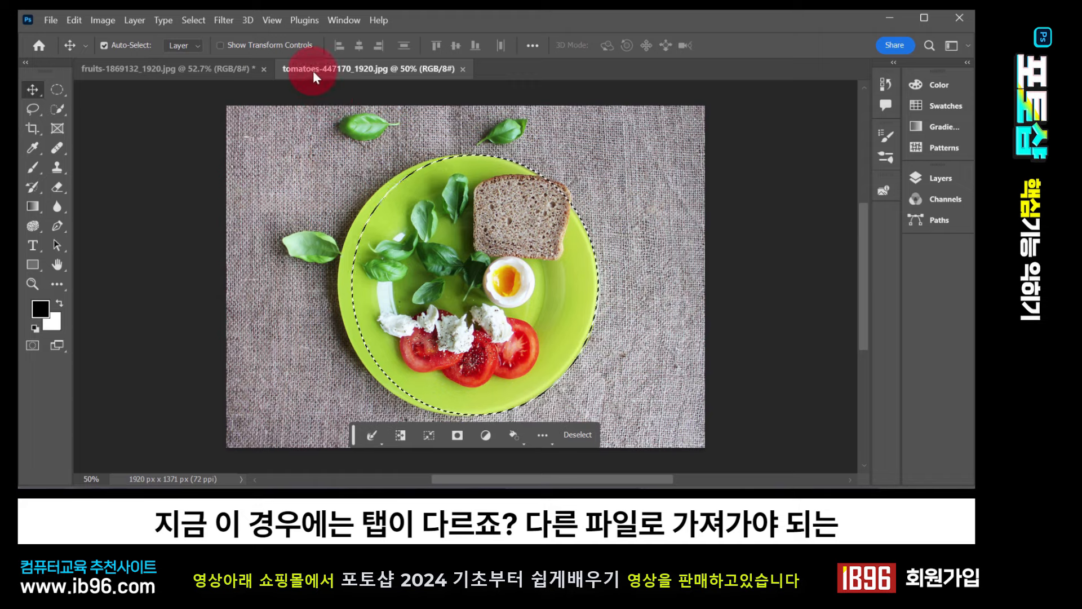
click(218, 66)
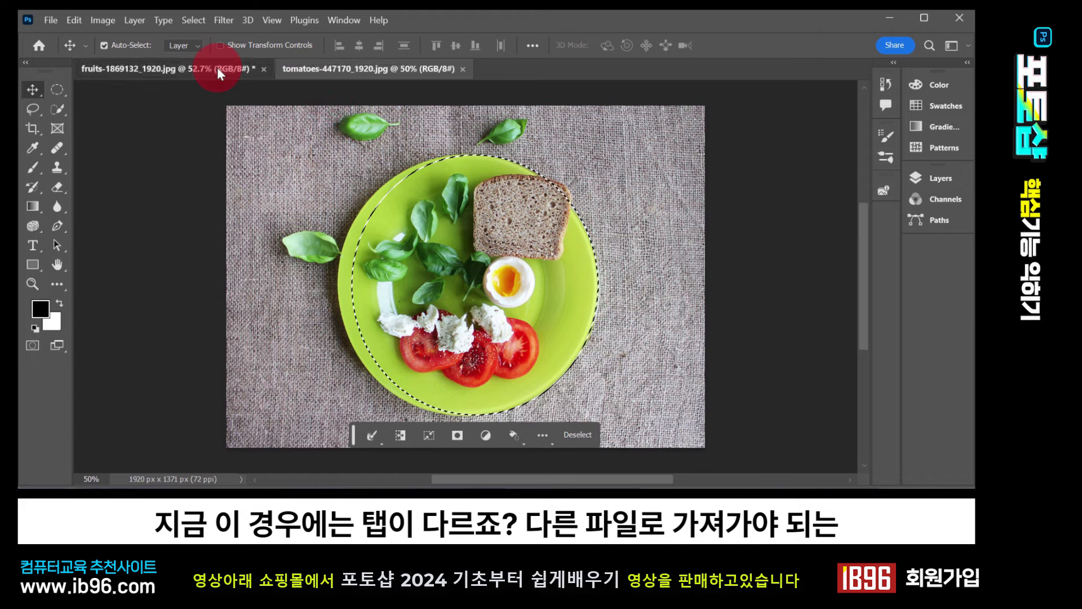
click(333, 65)
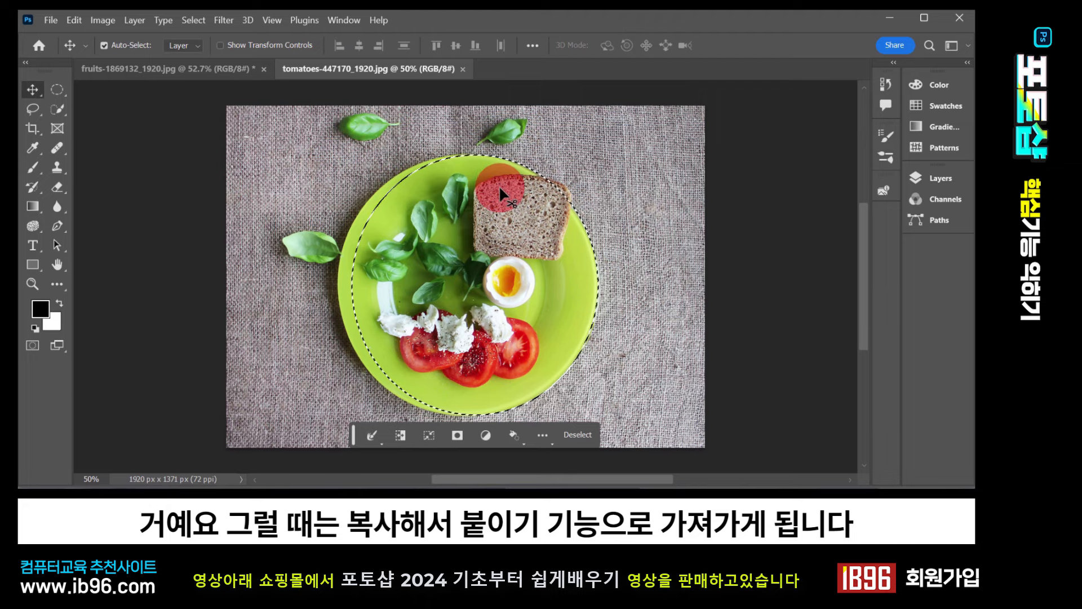
Clear the rough plate selection, try drawing an ellipse from outside the plate with the Elliptical Marquee tool, and deselect it
key(m)
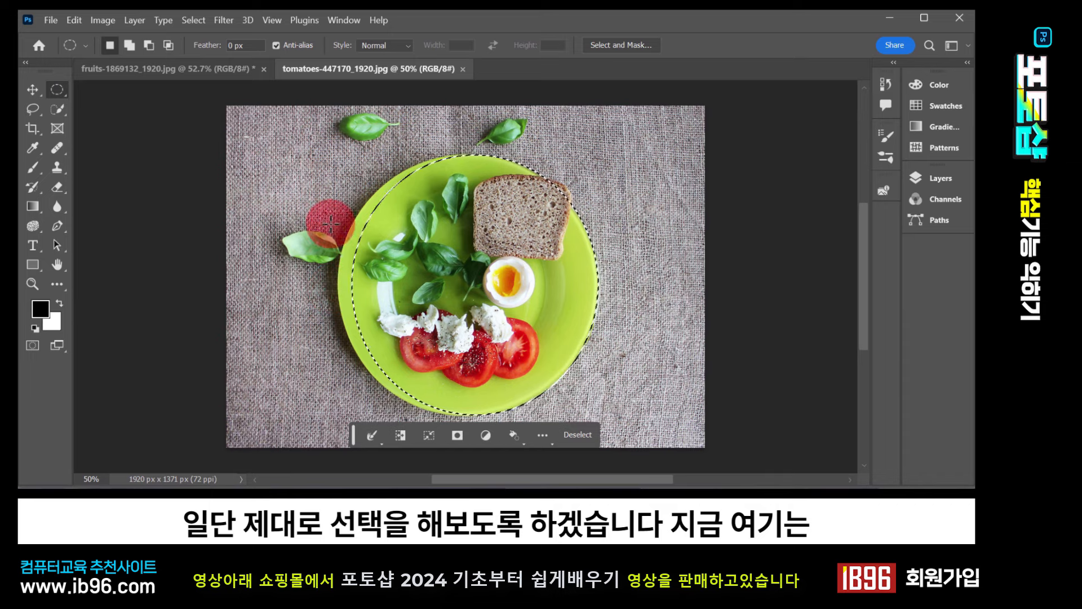
click(311, 208)
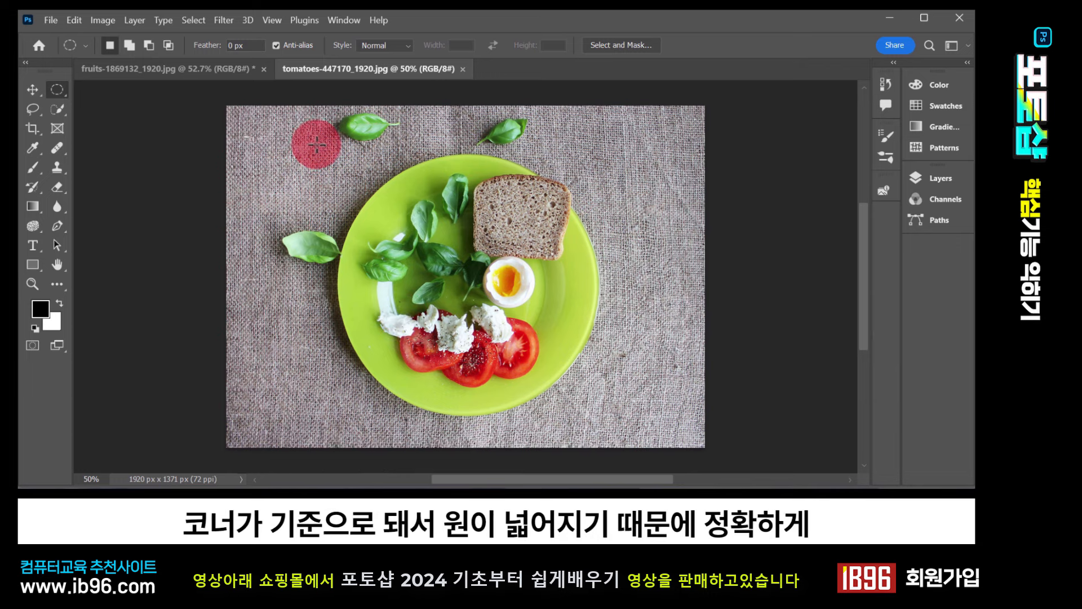
drag(316, 146, 596, 327)
key(ctrl+d)
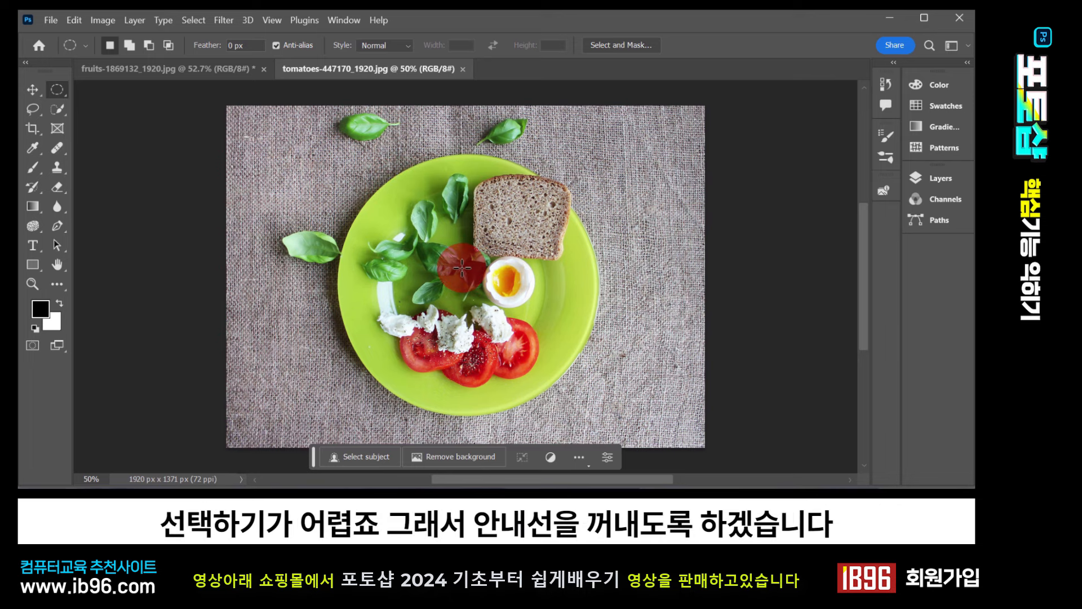
Show the rulers and add a horizontal guide just above the green plate
click(272, 20)
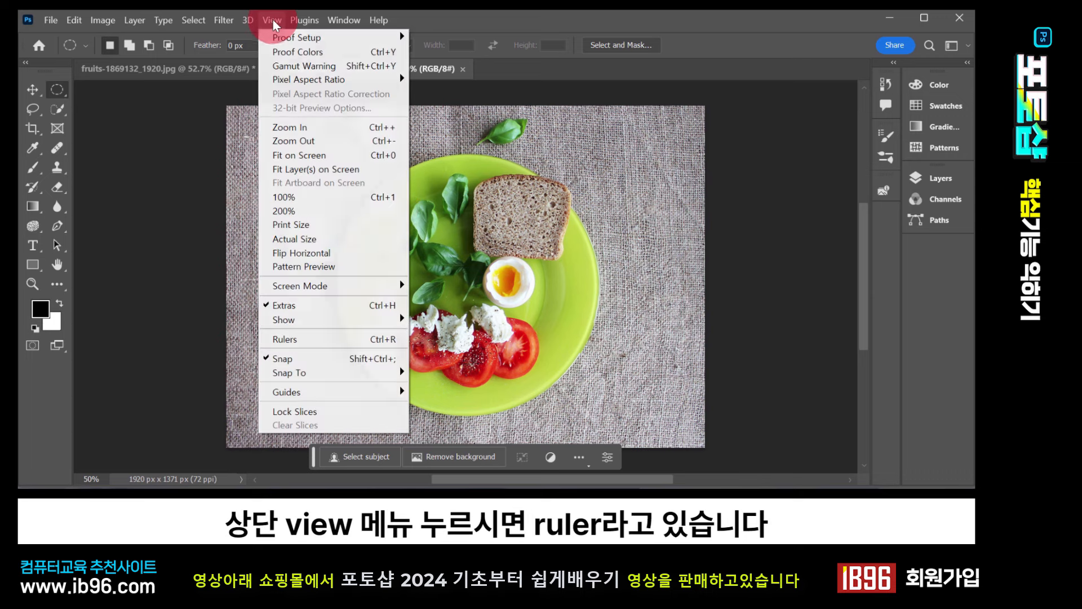
click(327, 341)
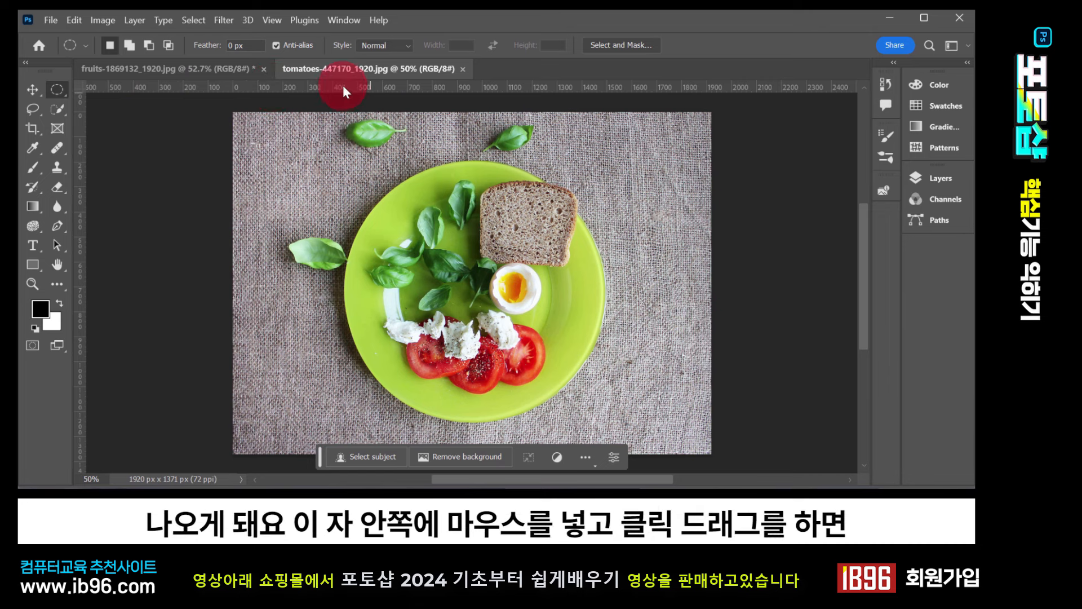
drag(343, 88, 338, 154)
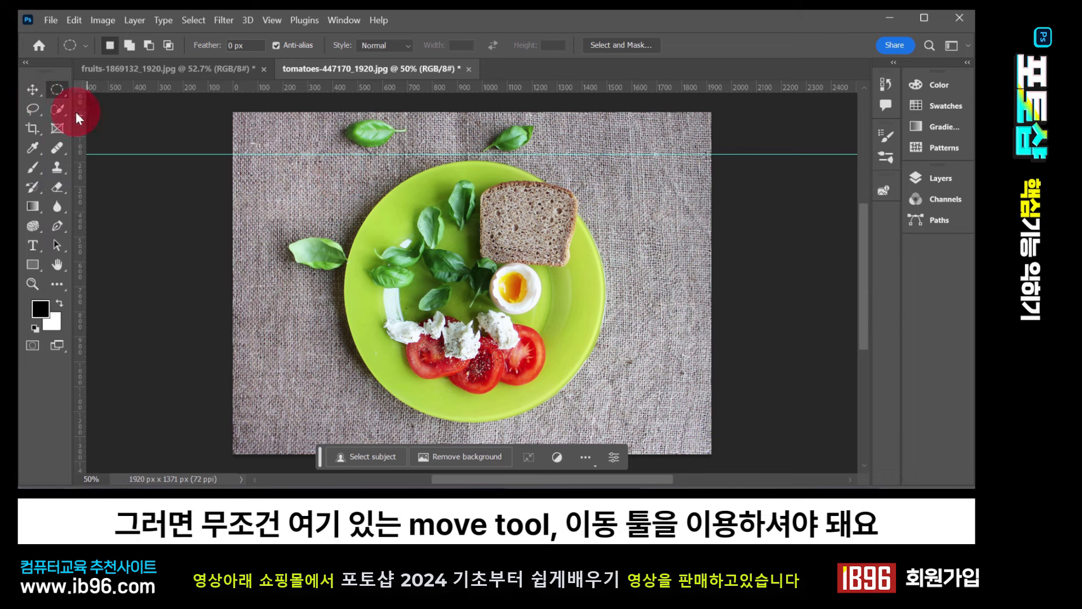
Align the horizontal guide with the plate's top edge using the Move tool, and add a vertical guide at its left edge
click(31, 88)
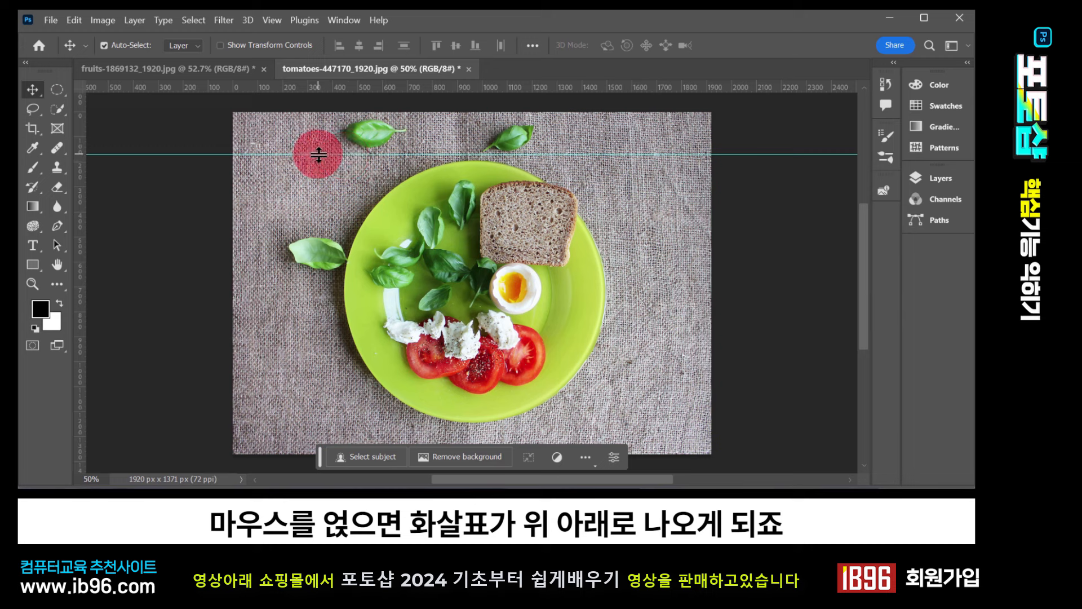
mouse_move(318, 154)
mouse_down()
mouse_move(324, 126)
mouse_move(333, 159)
mouse_up()
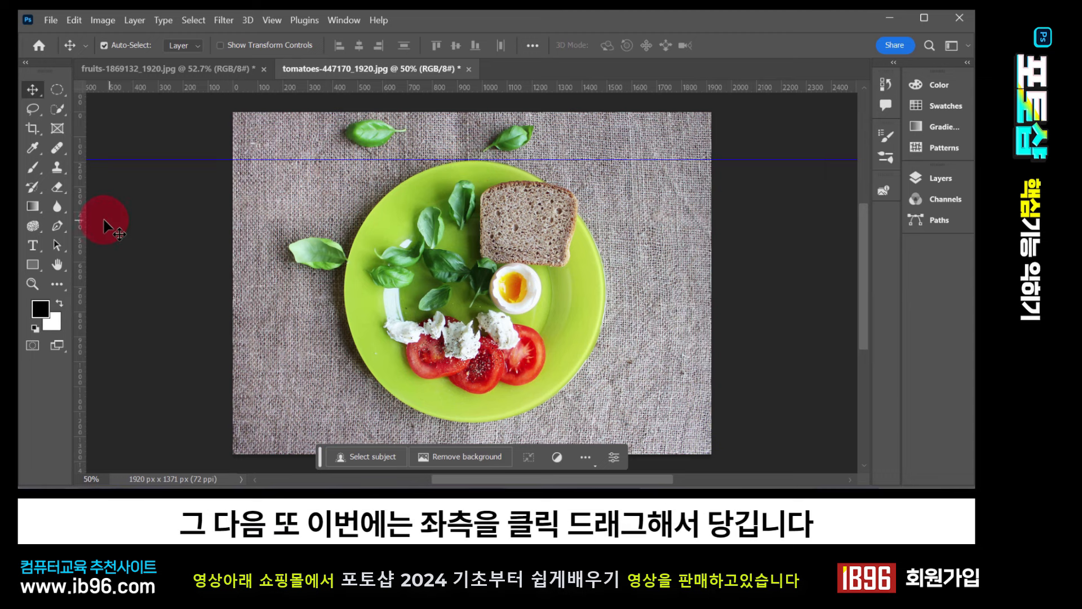
drag(80, 221, 343, 238)
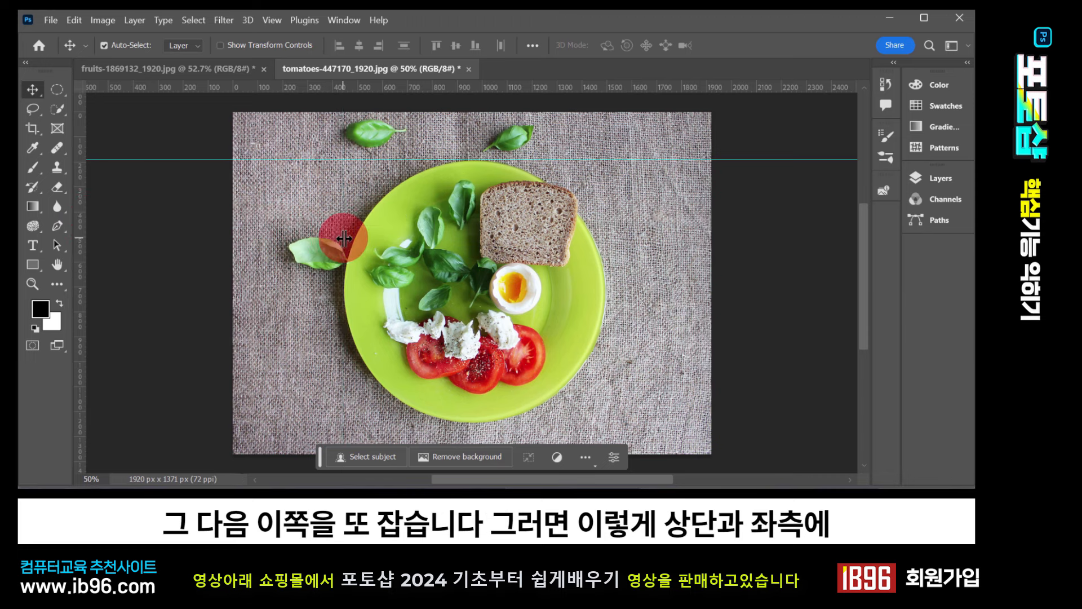
Select the whole green plate with the Elliptical Marquee tool, starting from the intersection of the two guides
drag(442, 175, 310, 172)
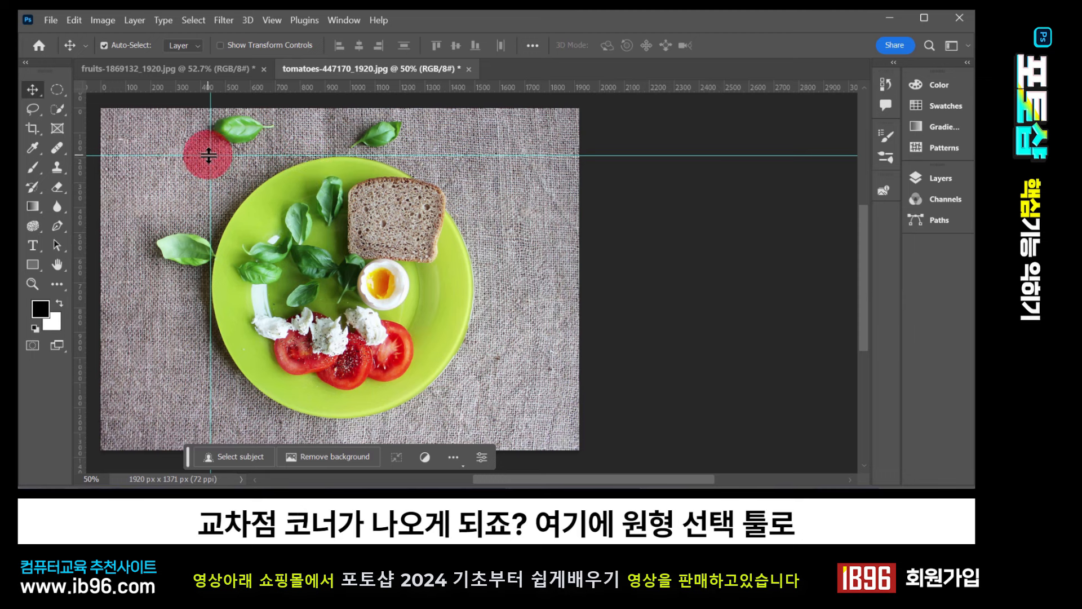
click(55, 89)
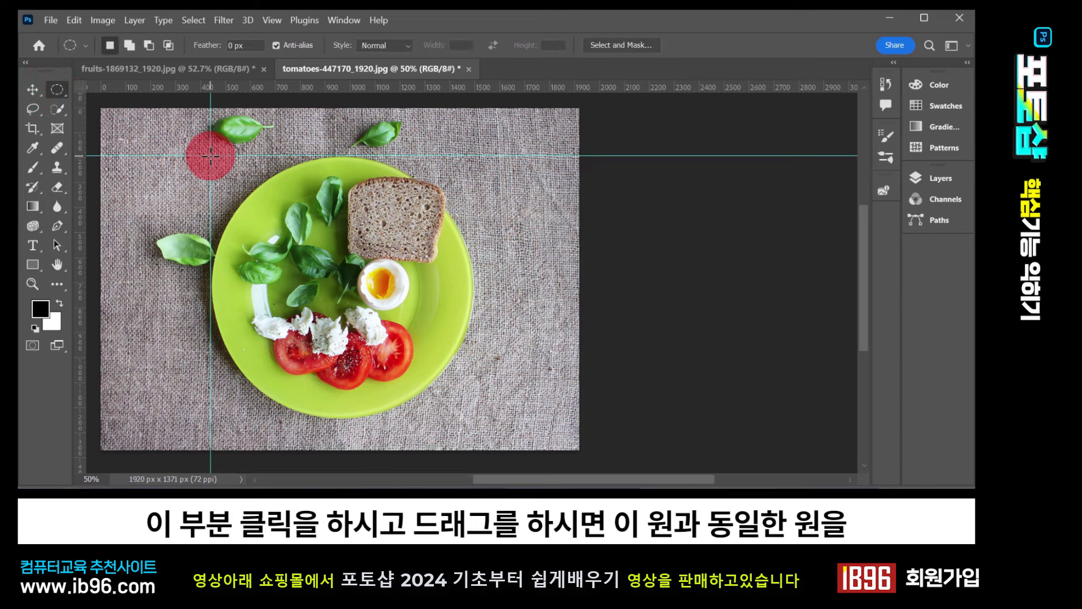
drag(211, 155, 475, 416)
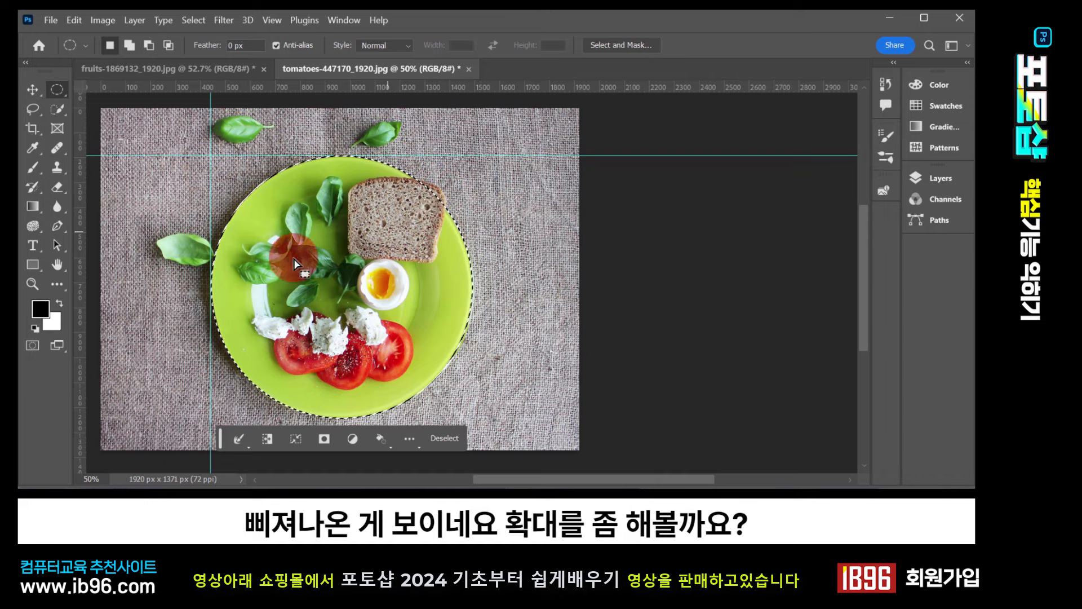
Zoom in to about 211% to examine the bread corner at the selection edge, and switch to the fruits image
click(33, 283)
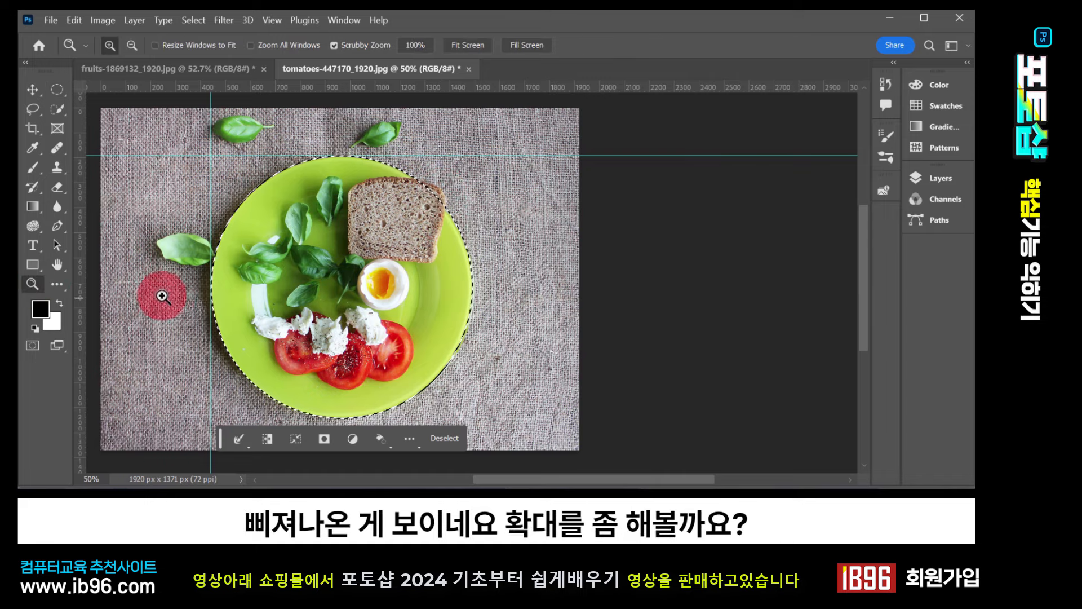
click(428, 174)
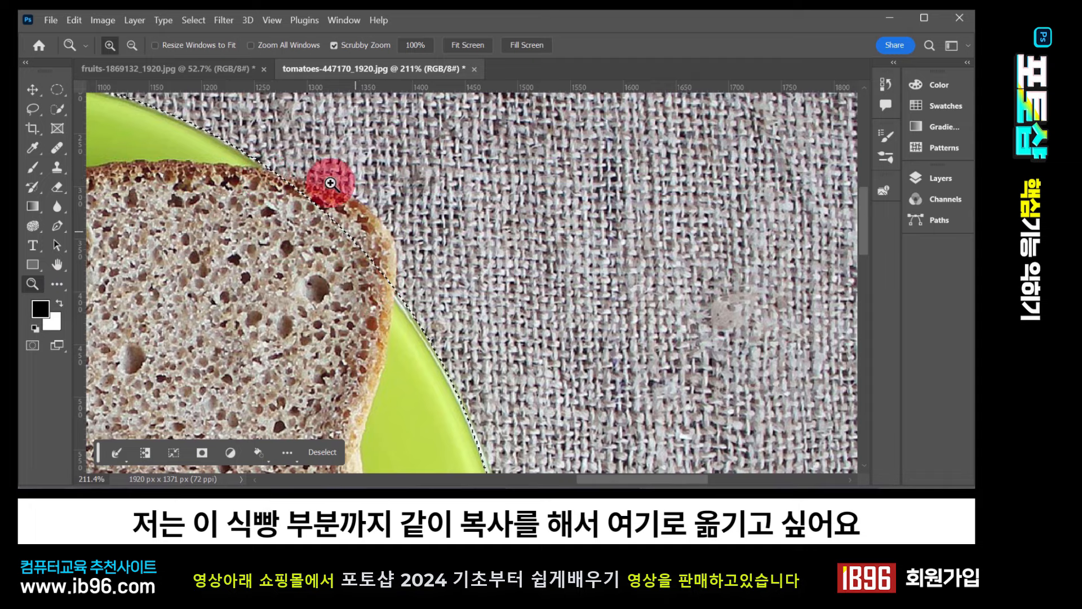
click(225, 72)
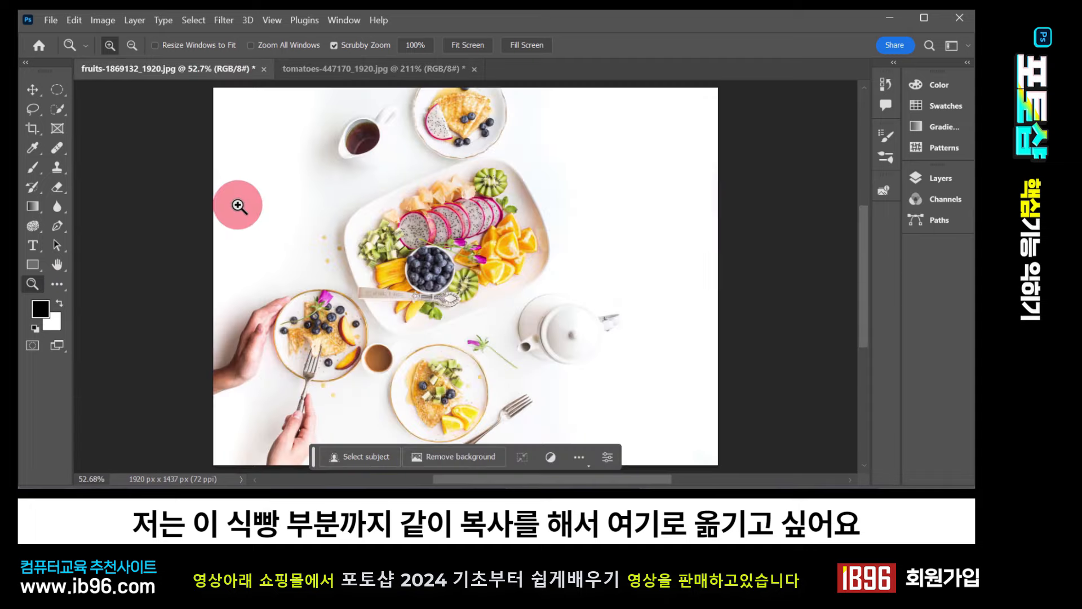
click(334, 70)
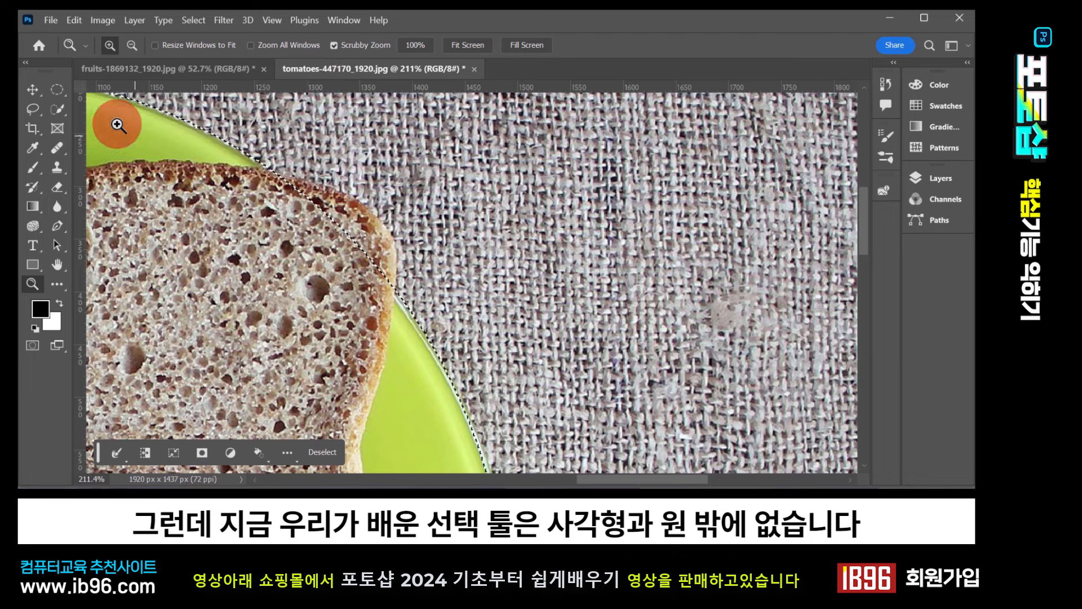
click(58, 87)
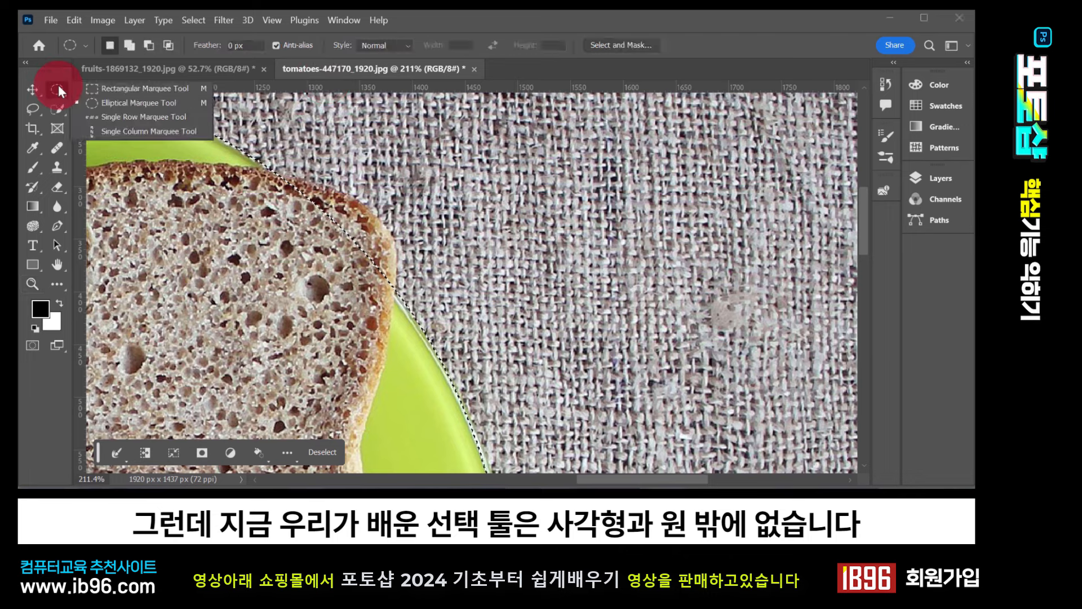
click(112, 100)
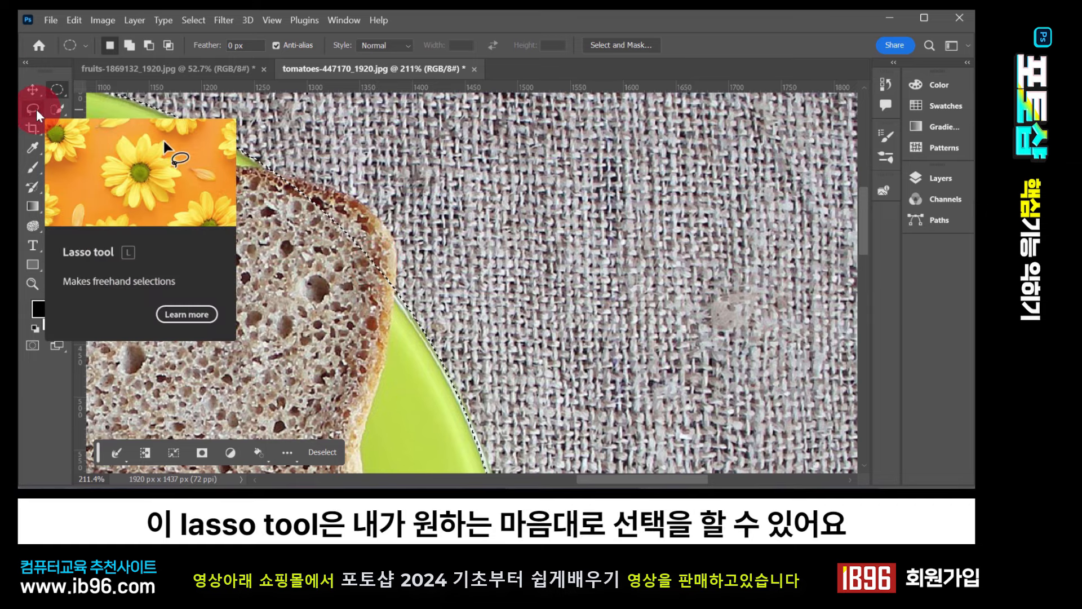
Draw a freehand Lasso selection across the fruit platter in the fruits image, and deselect it
click(150, 69)
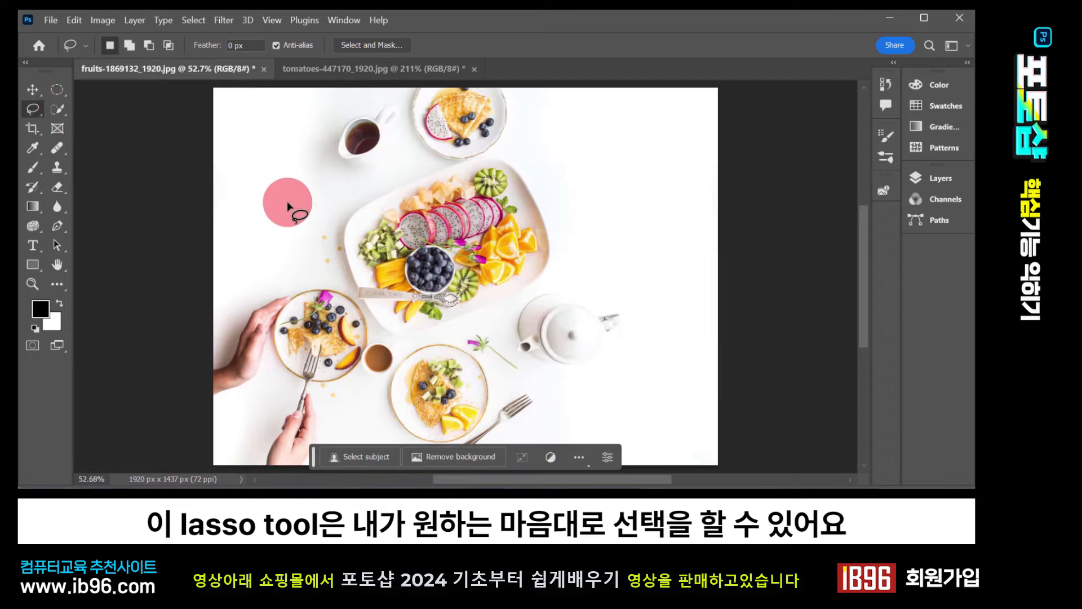
mouse_move(264, 197)
mouse_down()
mouse_move(347, 129)
mouse_move(324, 195)
mouse_move(408, 297)
mouse_move(254, 270)
mouse_move(293, 239)
mouse_move(255, 222)
mouse_move(269, 136)
mouse_move(291, 172)
mouse_move(368, 191)
mouse_move(274, 230)
mouse_move(270, 323)
mouse_move(246, 237)
mouse_move(277, 183)
mouse_up()
click(311, 358)
mouse_move(395, 323)
mouse_down()
mouse_move(365, 299)
mouse_move(456, 223)
mouse_move(469, 363)
mouse_move(422, 357)
mouse_up()
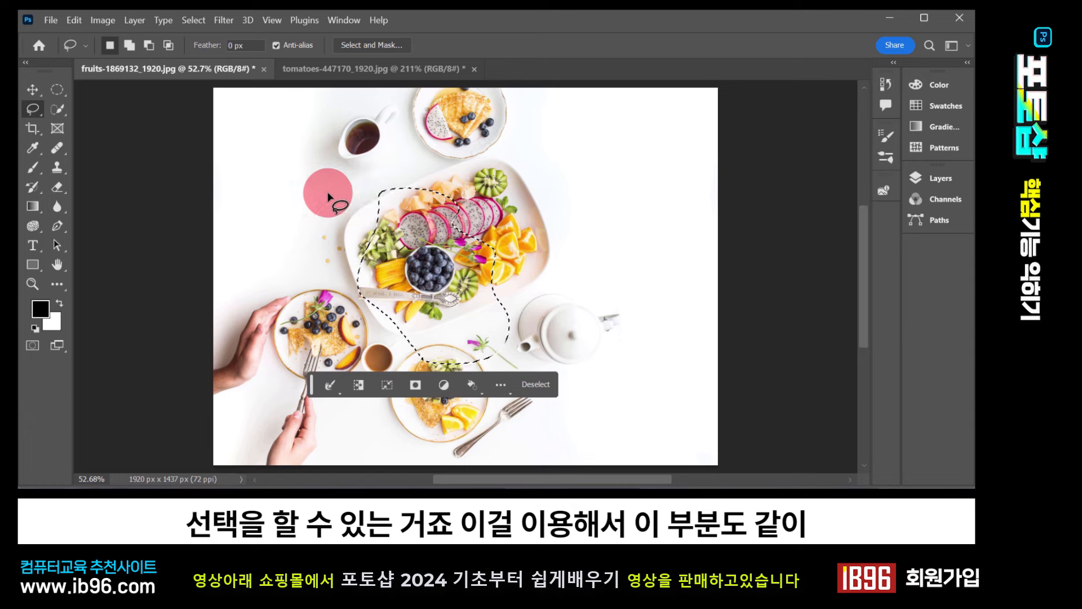
click(362, 201)
Try selecting the bread corner in the tomatoes image with plain Lasso loops, and clear the selection
click(359, 67)
mouse_move(303, 192)
mouse_down()
mouse_move(257, 171)
mouse_move(335, 198)
mouse_up()
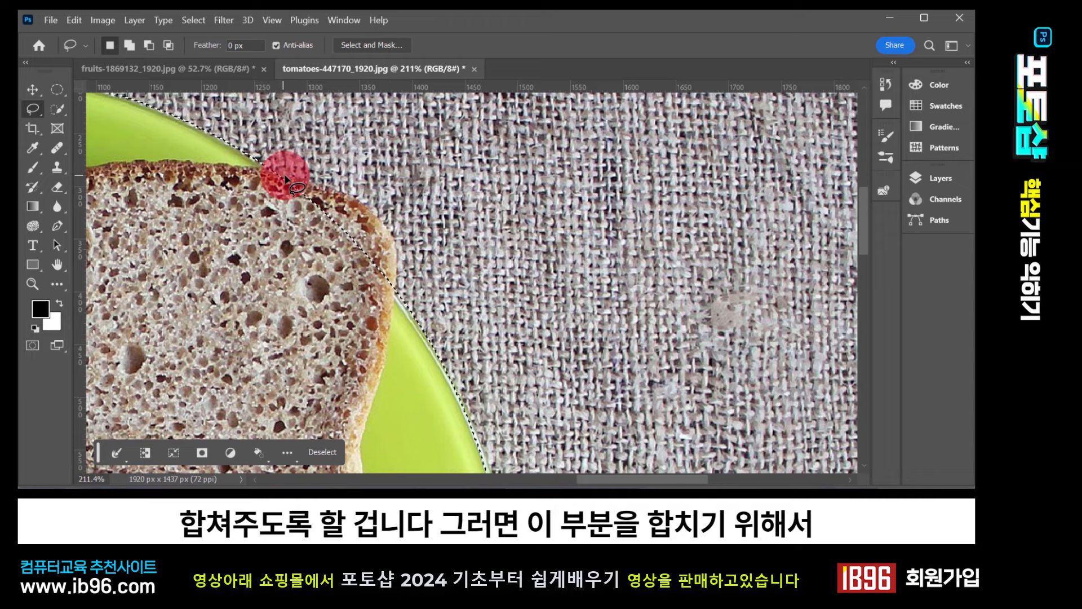
mouse_move(285, 170)
mouse_down()
mouse_move(396, 193)
mouse_move(412, 216)
mouse_move(397, 297)
mouse_move(342, 327)
mouse_move(273, 284)
mouse_move(235, 221)
mouse_up()
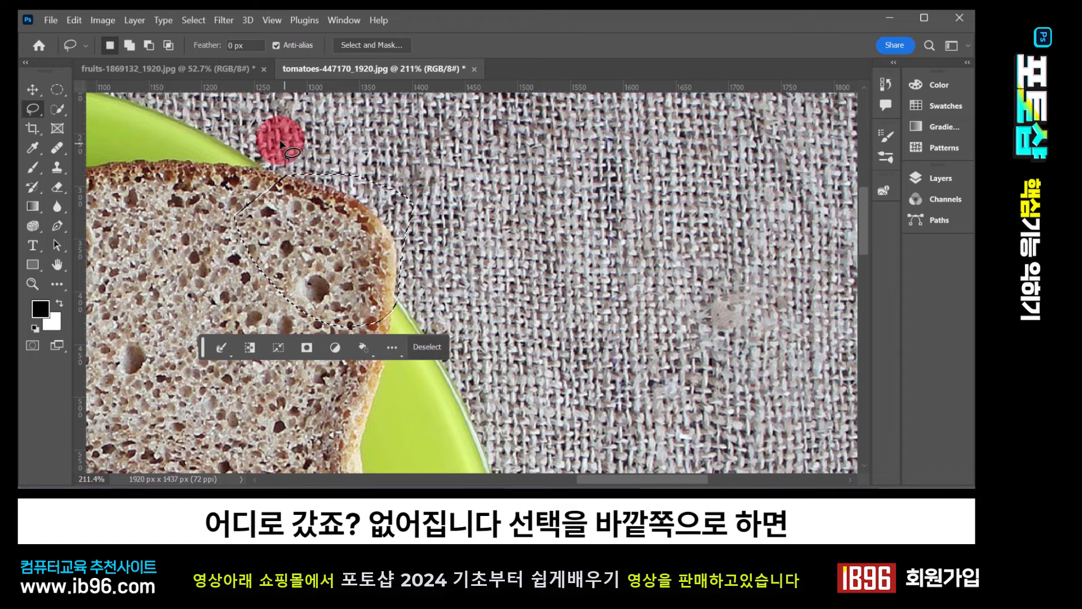
click(269, 142)
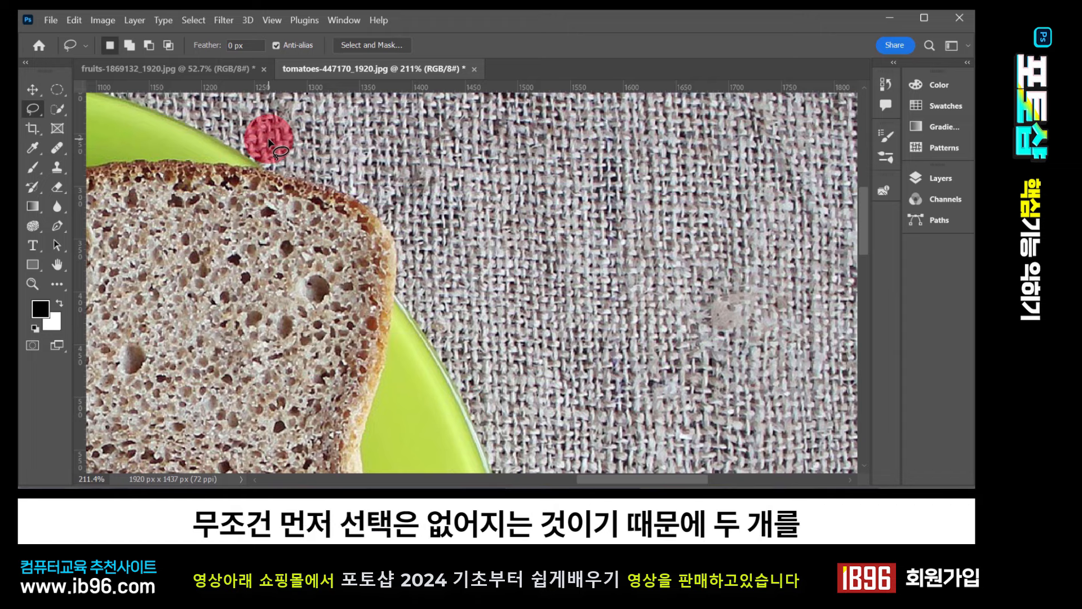
mouse_move(270, 142)
mouse_down()
mouse_move(240, 224)
mouse_move(361, 256)
mouse_move(357, 129)
mouse_move(273, 142)
mouse_up()
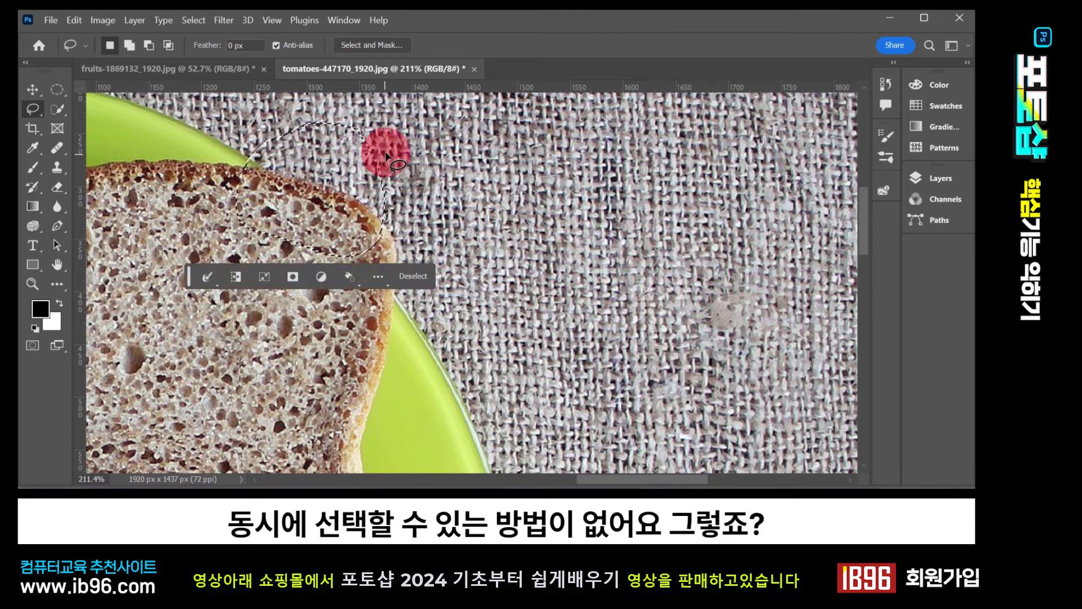
mouse_move(380, 150)
mouse_down()
mouse_move(508, 254)
mouse_move(379, 137)
mouse_up()
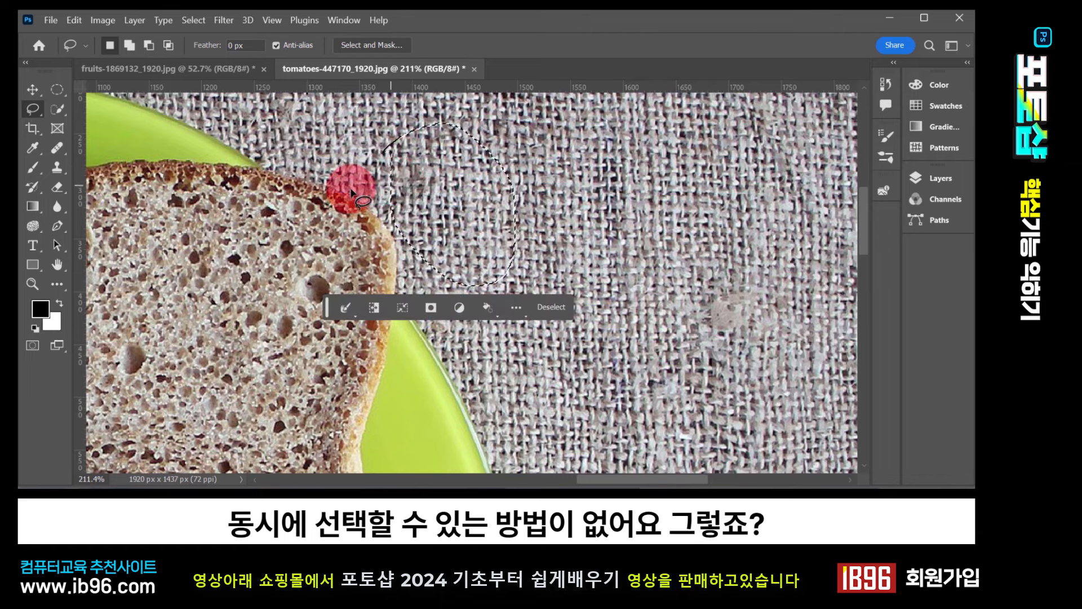
click(320, 187)
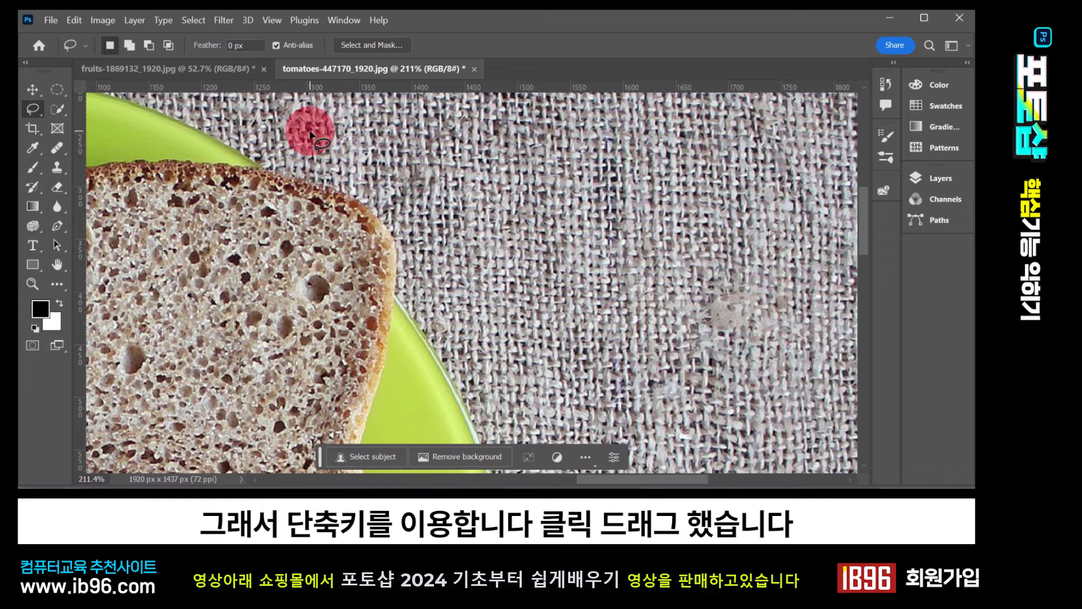
Draw a circular selection near the upper-left of the fruits image with the Elliptical Marquee, and add four overlapping ellipses to it
click(222, 67)
key(m)
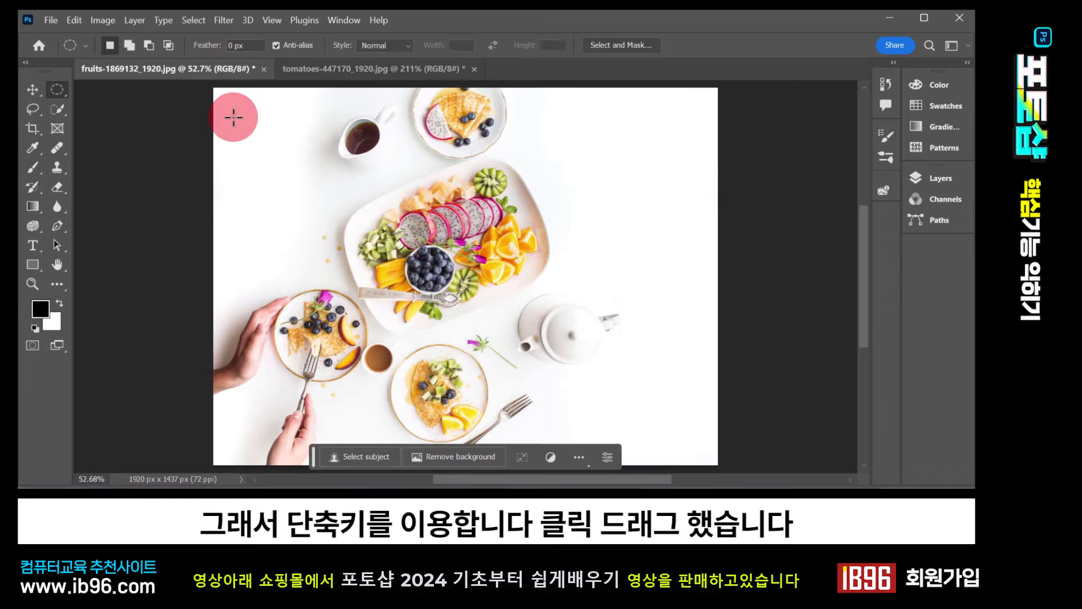
drag(234, 117, 373, 239)
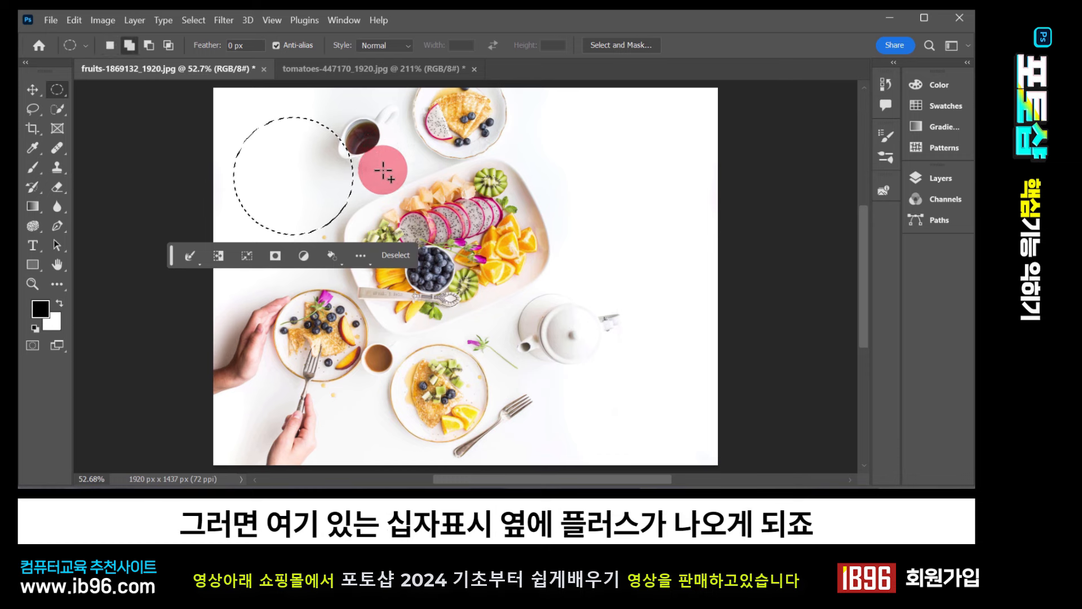
drag(308, 139, 436, 264)
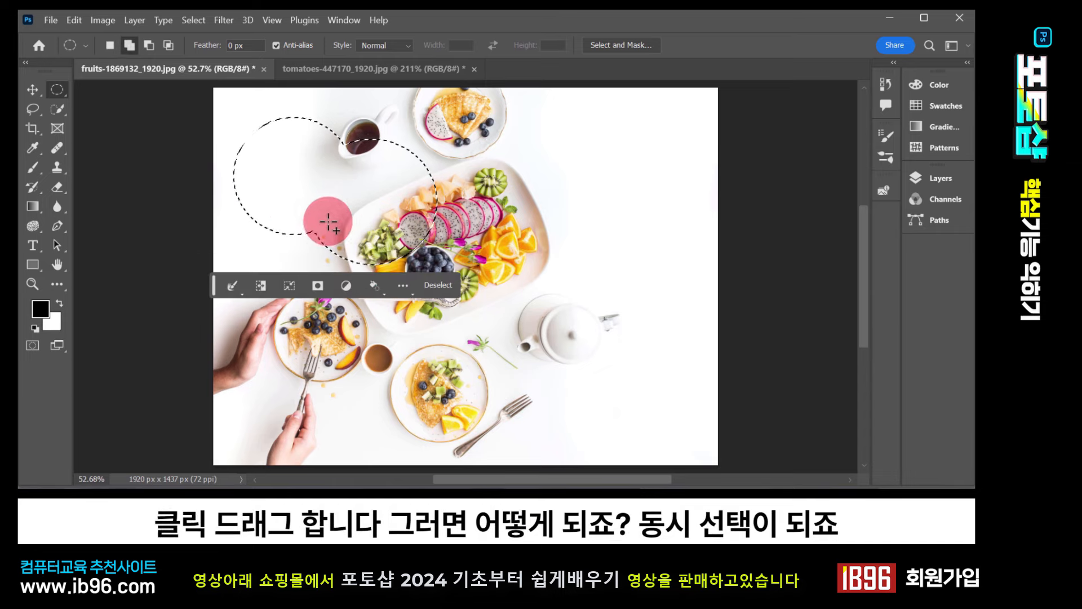
drag(265, 194, 386, 300)
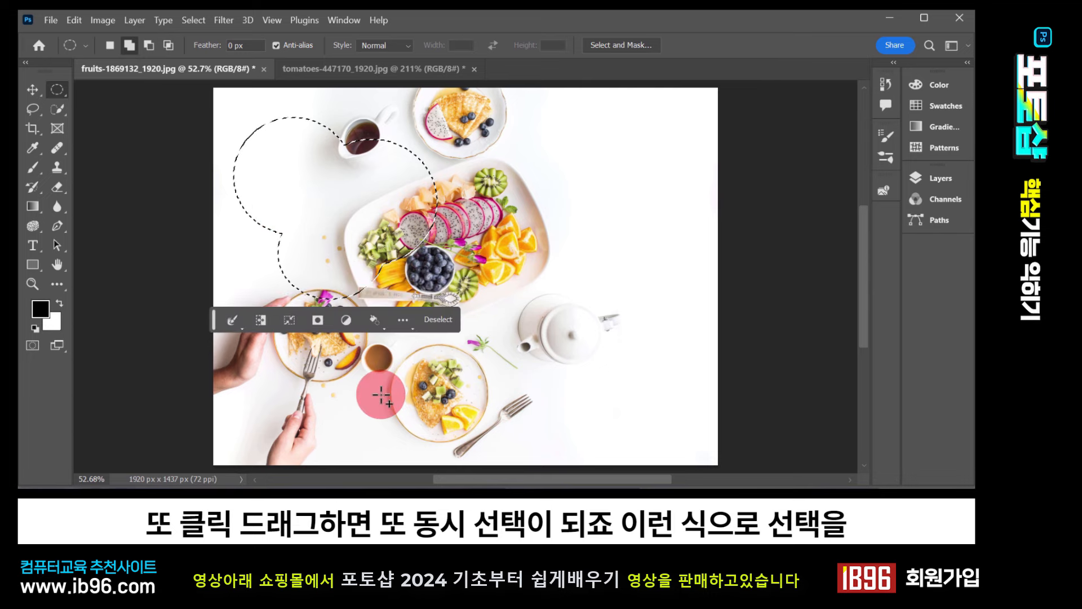
drag(225, 222, 335, 304)
drag(320, 109, 395, 188)
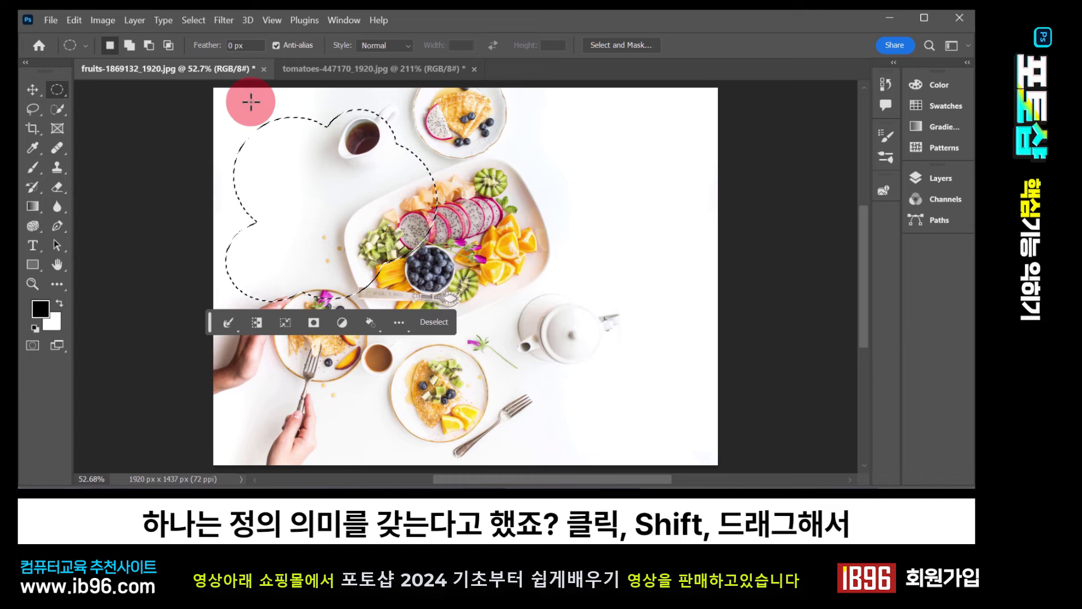
Replace the selection with a large circle over the platter's left half, and add three overlapping ellipses along its right and lower edges
click(260, 127)
click(240, 115)
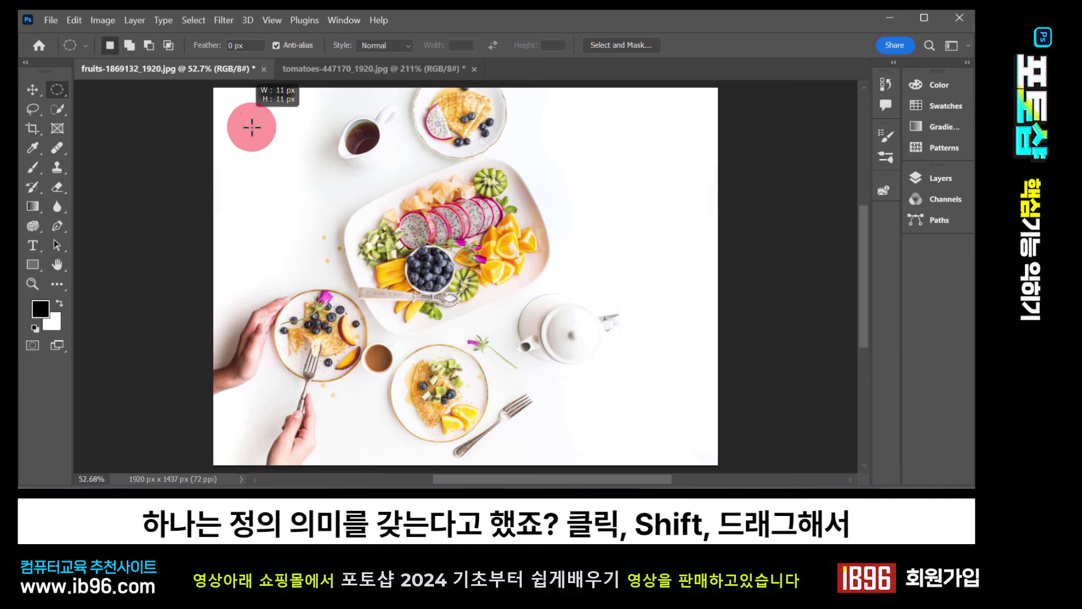
drag(252, 128, 465, 338)
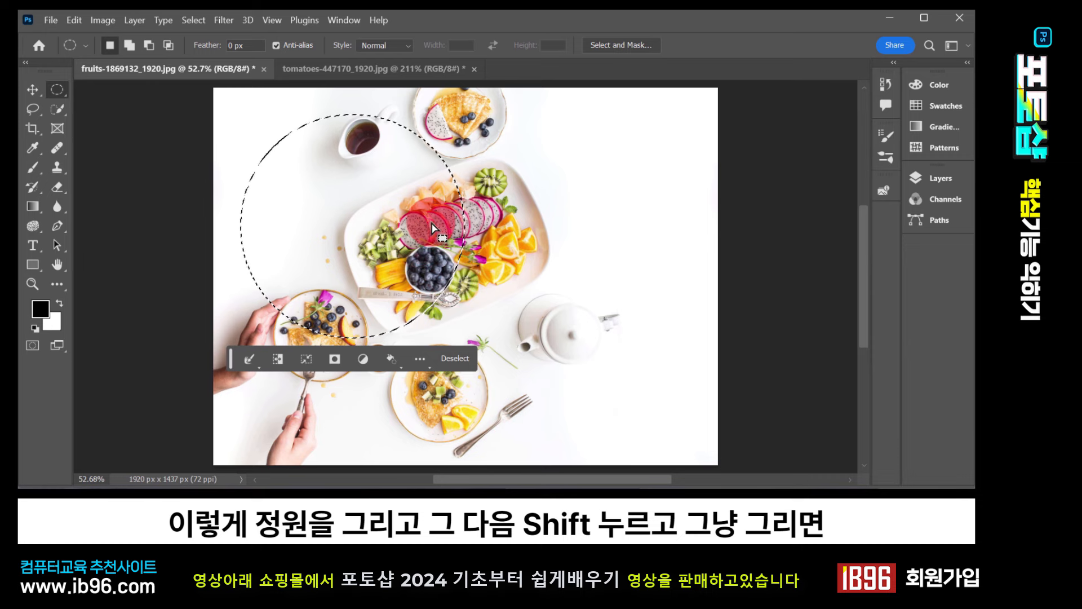
shift+click(461, 142)
drag(386, 108, 538, 248)
drag(418, 239, 540, 337)
click(359, 309)
drag(360, 309, 476, 411)
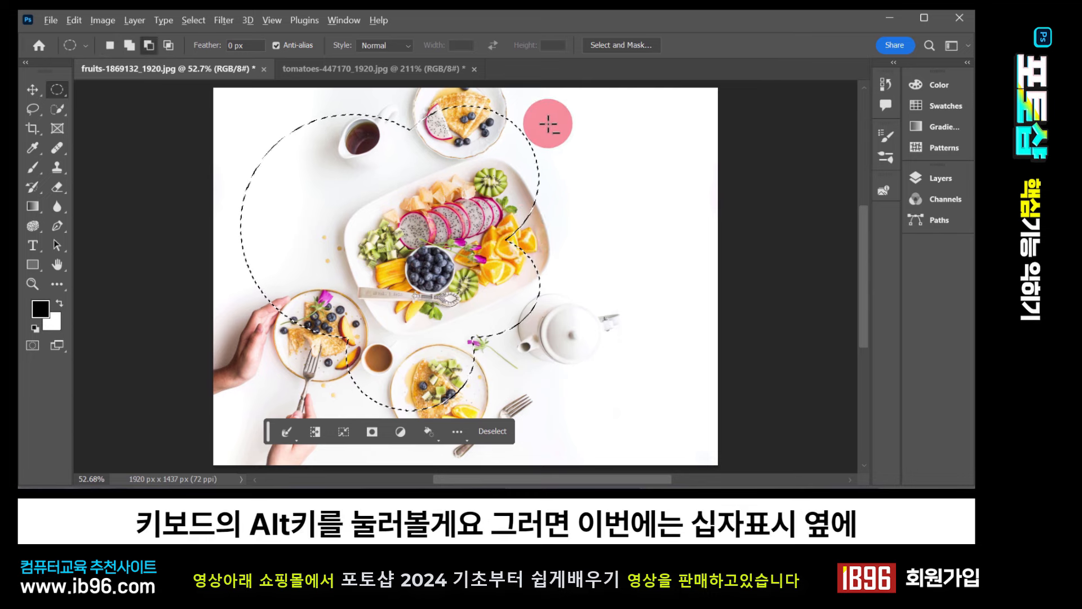
Subtract several overlapping ellipses from the right side and middle of the combined selection
key(alt)
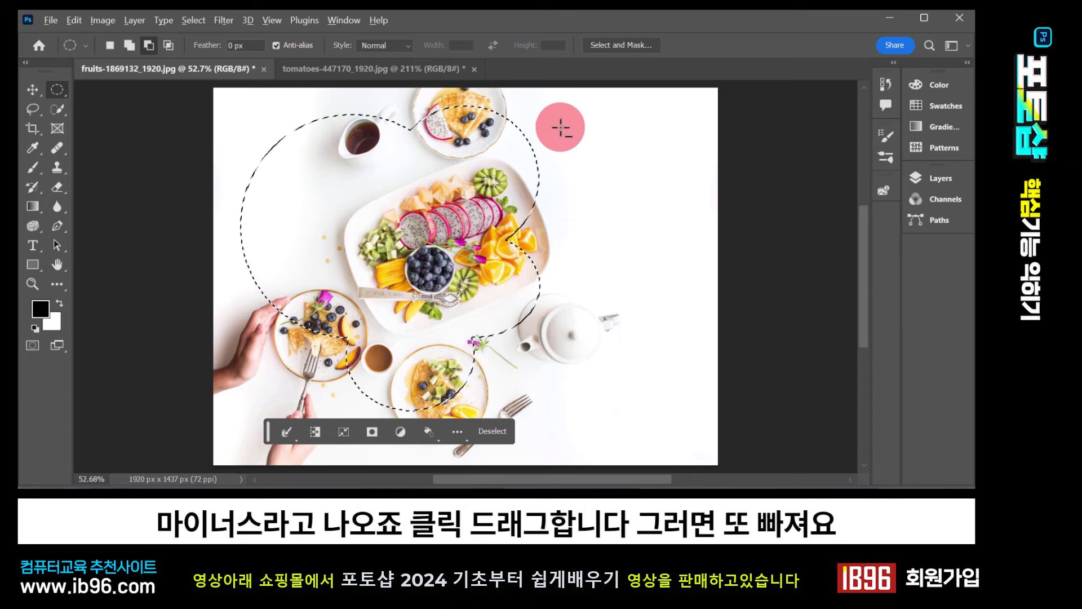
drag(571, 95, 465, 232)
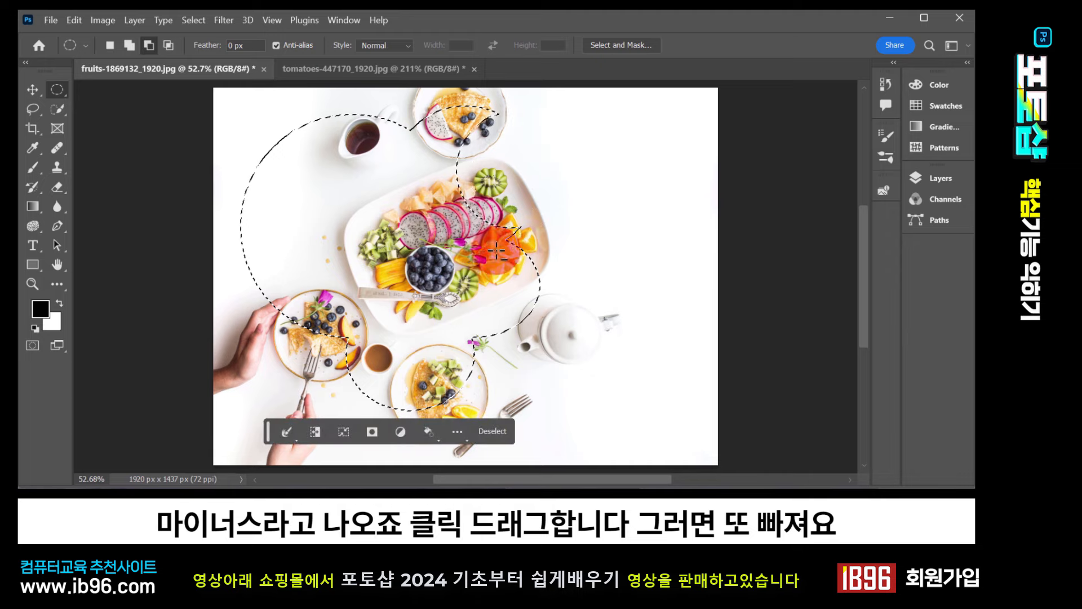
drag(515, 110, 422, 335)
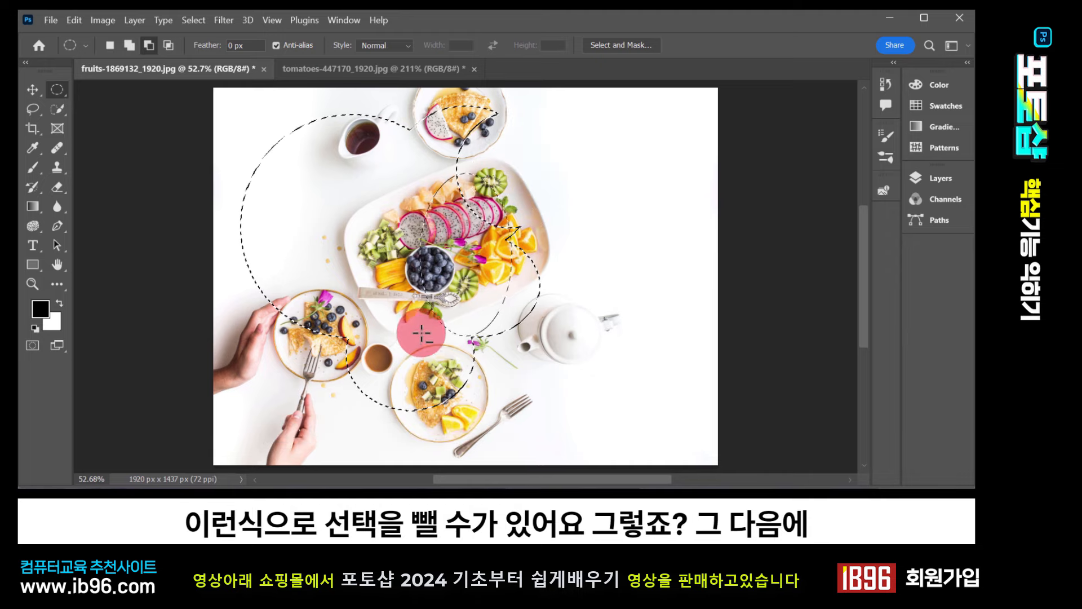
drag(604, 215, 469, 384)
drag(490, 189, 329, 316)
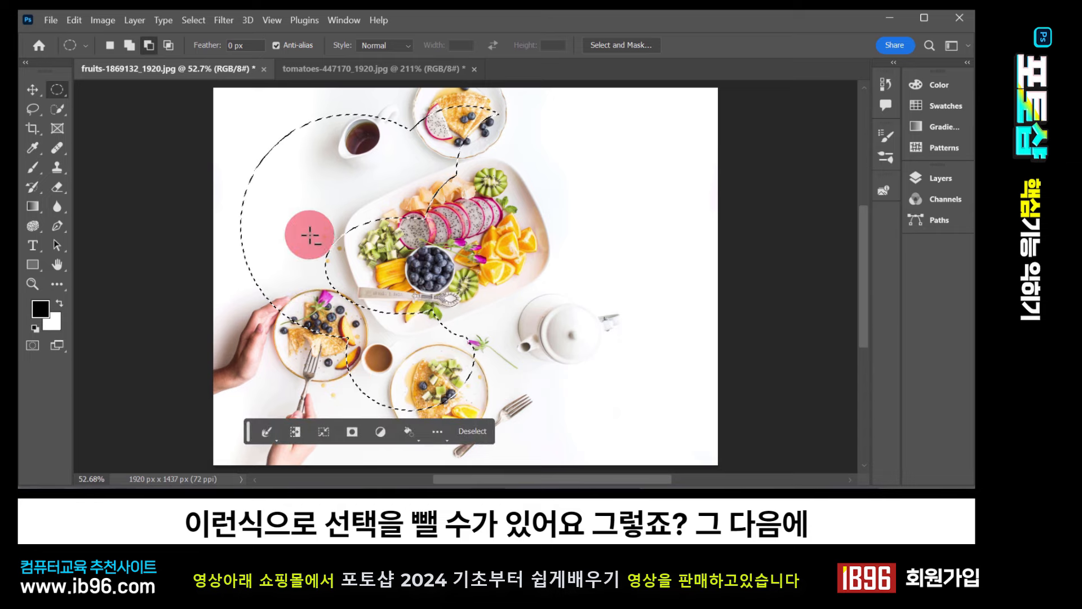
drag(307, 235, 406, 286)
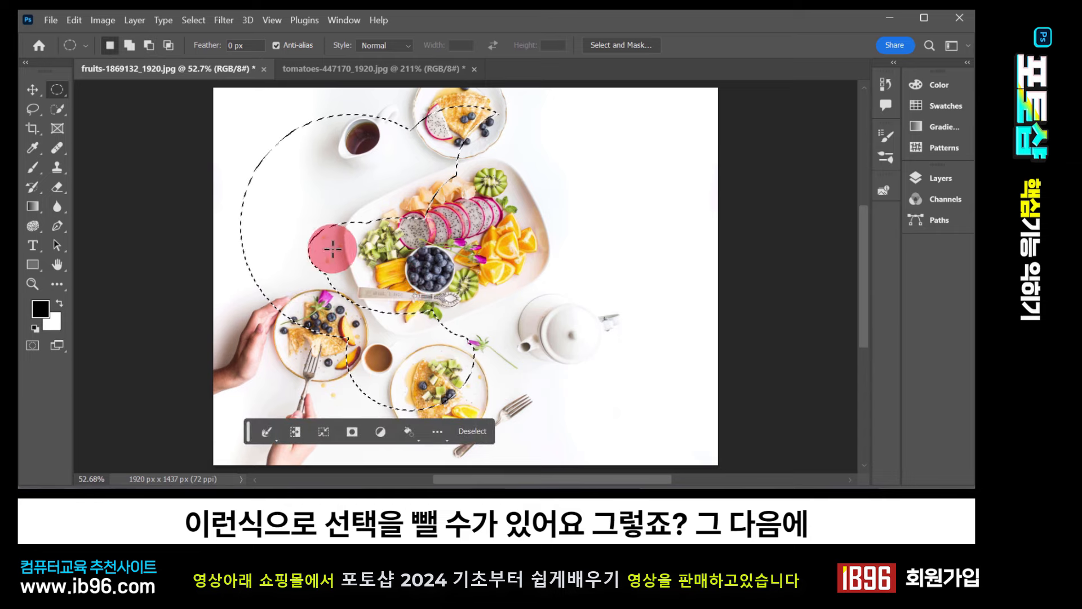
Shift the selected image area to the right with the Move tool, and undo the move
click(33, 89)
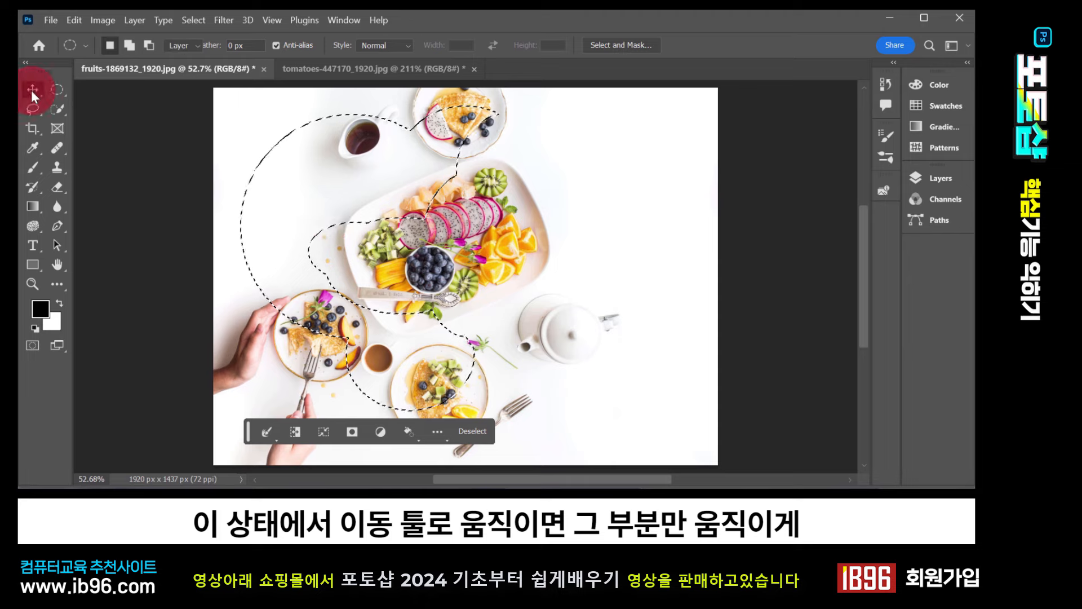
drag(322, 190, 477, 199)
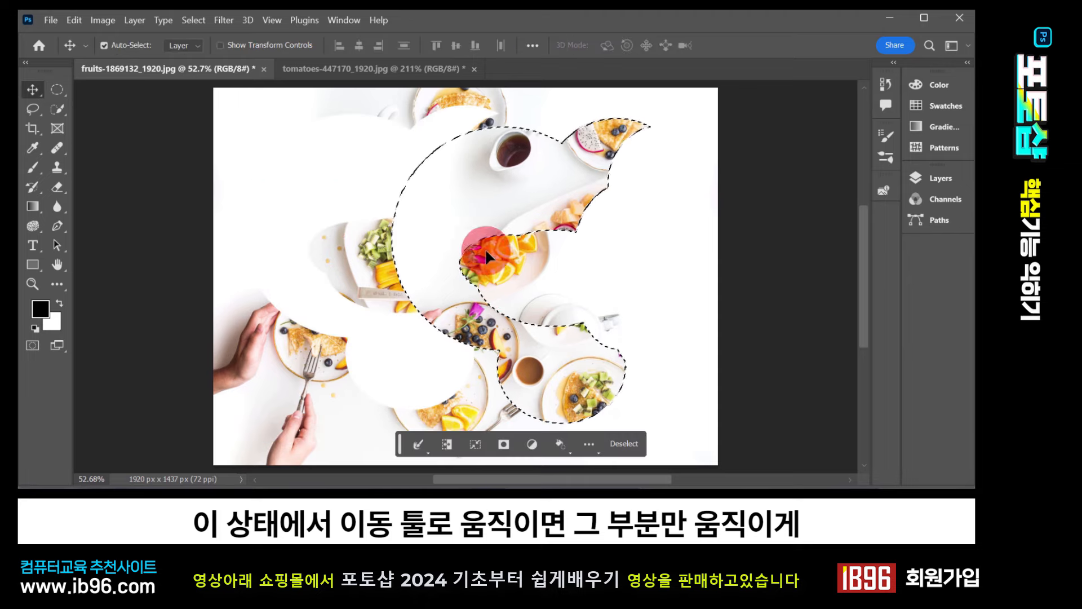
key(ctrl+z)
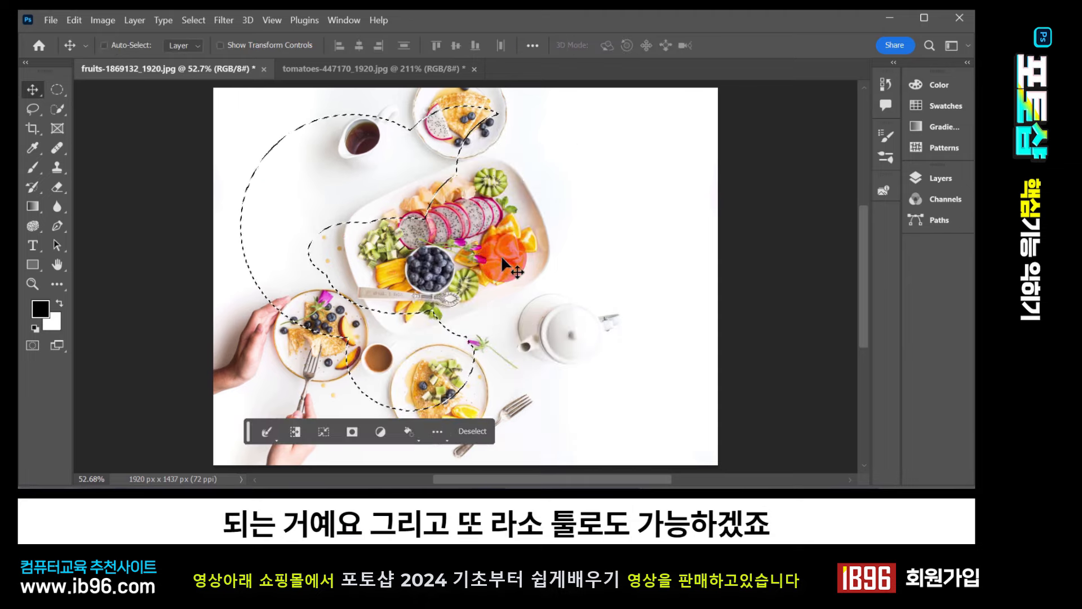
Add the platter area to the selection with the Lasso tool, and subtract a freehand region from its upper-left part
click(134, 209)
click(33, 109)
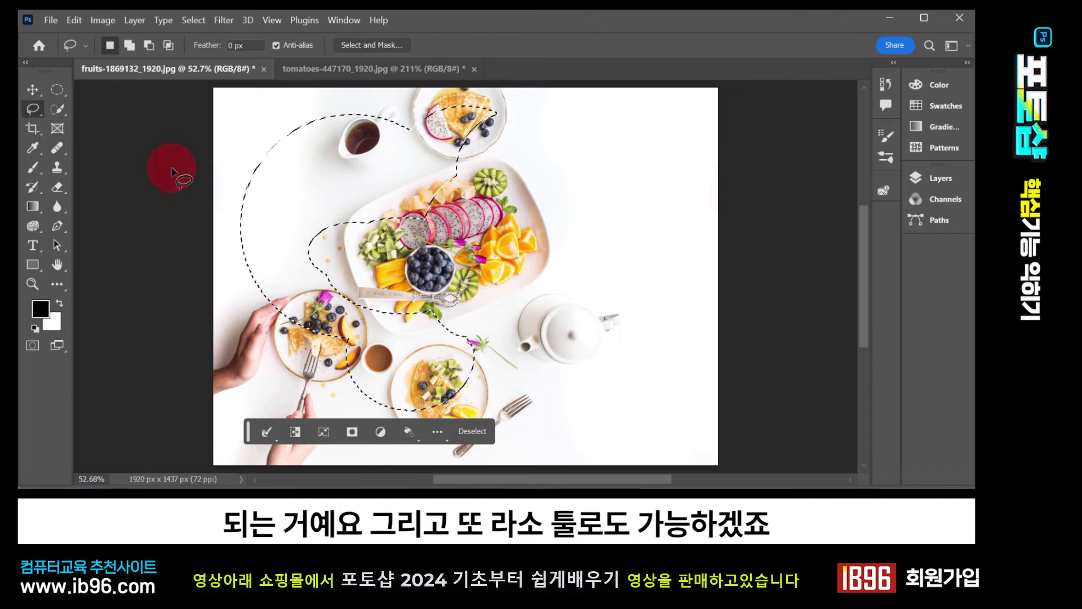
click(38, 108)
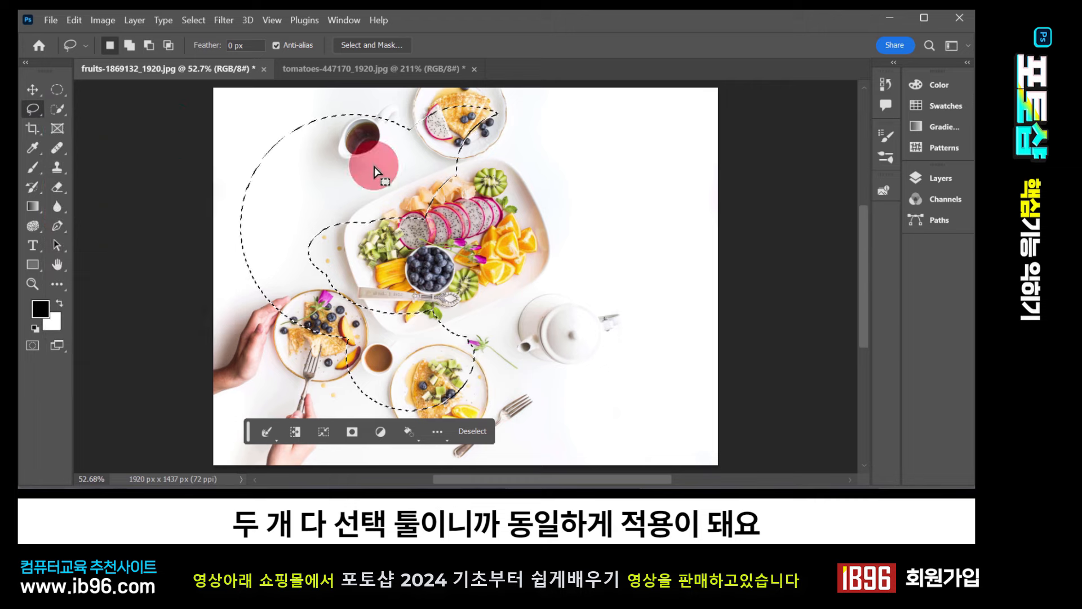
mouse_move(378, 194)
mouse_down()
mouse_move(403, 185)
mouse_move(483, 242)
mouse_move(433, 355)
mouse_move(282, 262)
mouse_move(359, 162)
mouse_move(390, 197)
mouse_up()
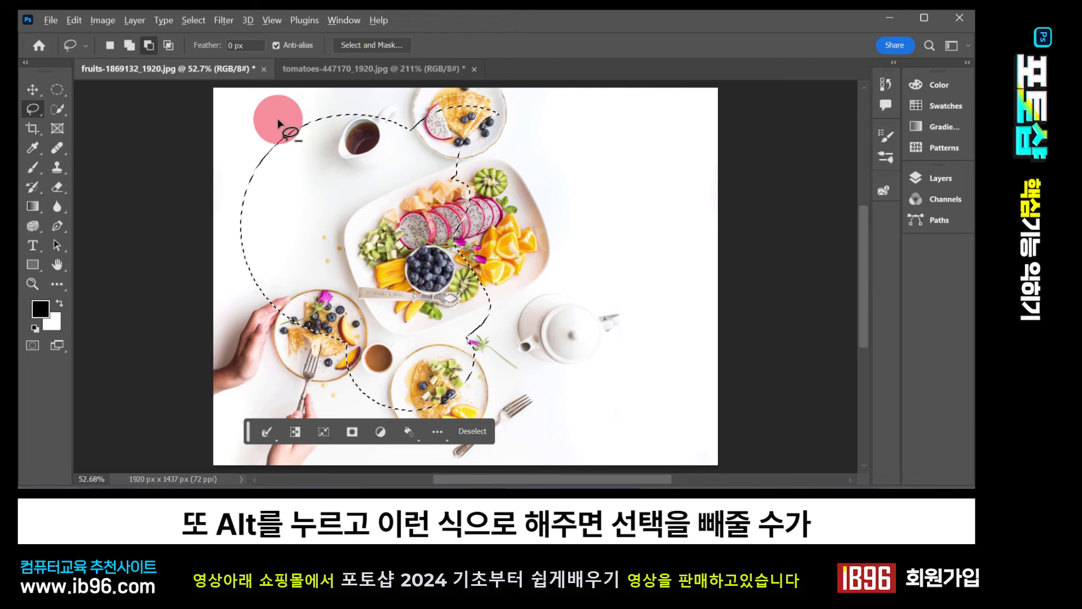
mouse_move(269, 107)
mouse_down()
mouse_move(332, 131)
mouse_move(384, 200)
mouse_move(264, 224)
mouse_move(234, 128)
mouse_move(265, 110)
mouse_up()
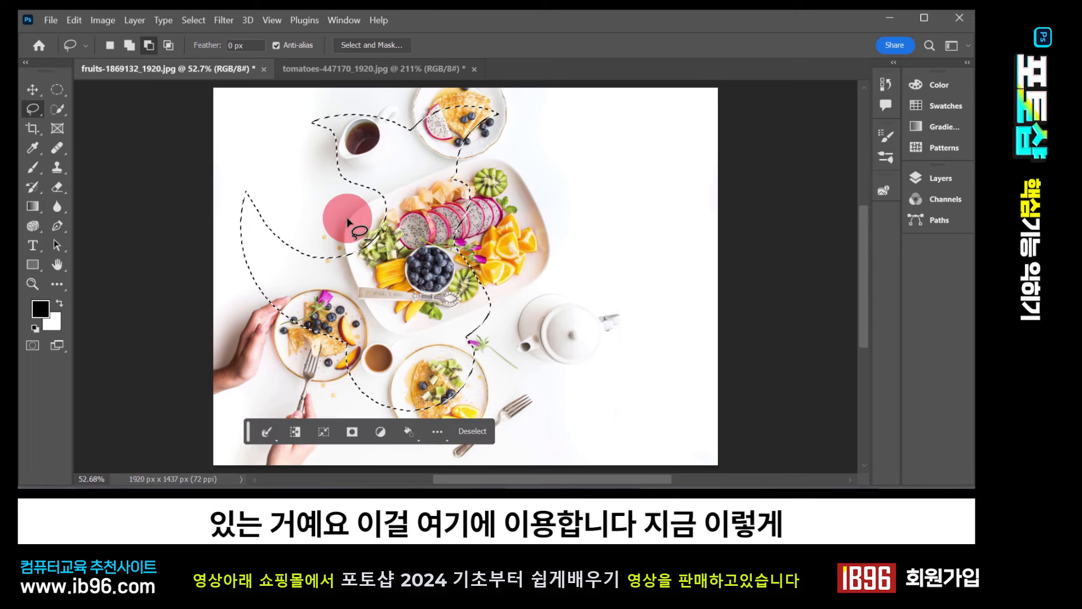
Restore the plate selection in the tomatoes photo and add the bread's protruding upper-right edge to it with the Lasso tool
click(325, 67)
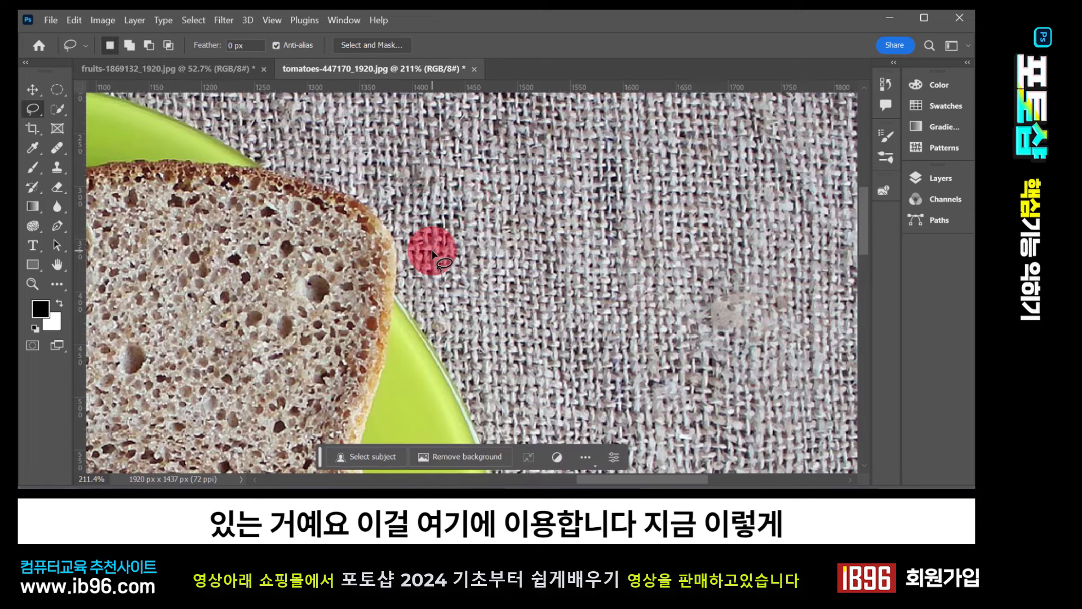
key(ctrl+z)
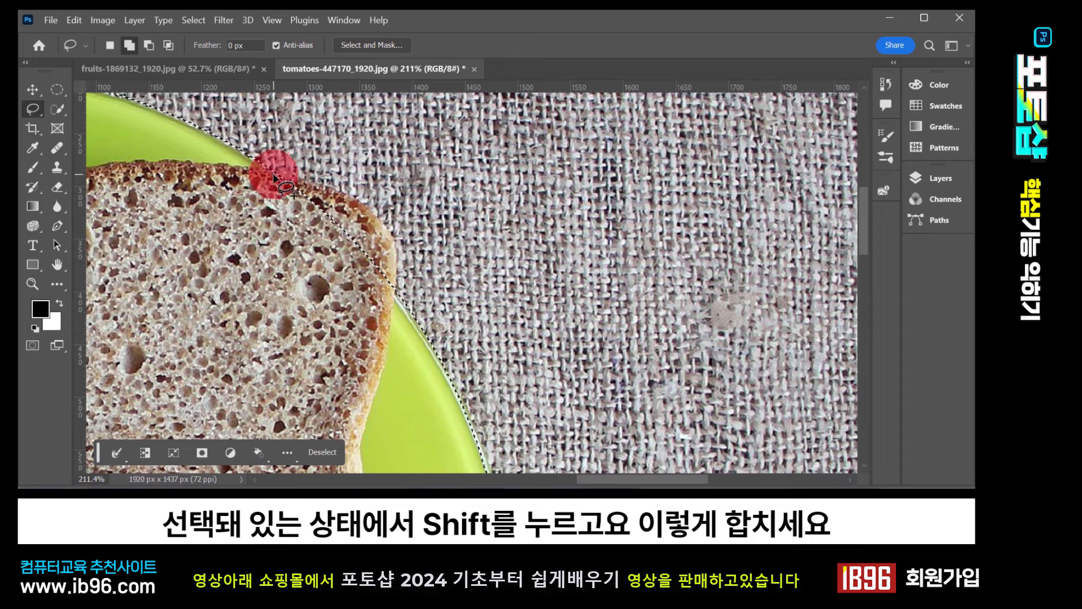
mouse_move(274, 177)
mouse_down()
mouse_move(349, 196)
mouse_move(379, 226)
mouse_move(385, 257)
mouse_move(351, 293)
mouse_move(245, 277)
mouse_move(224, 198)
mouse_up()
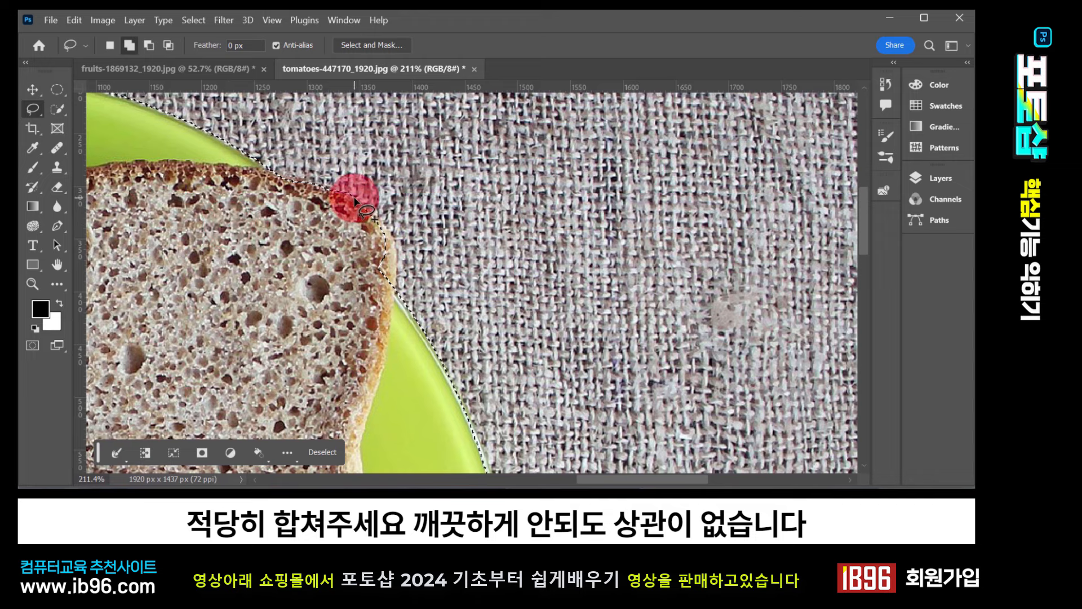
drag(355, 200, 372, 209)
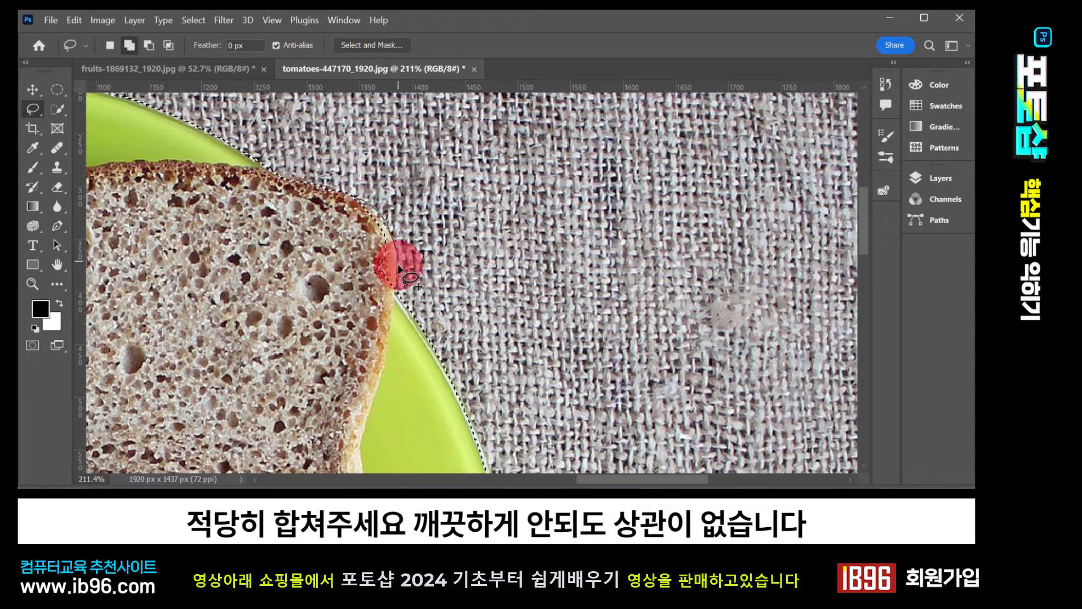
mouse_move(397, 293)
mouse_down()
mouse_move(360, 300)
mouse_move(316, 214)
mouse_move(339, 259)
mouse_up()
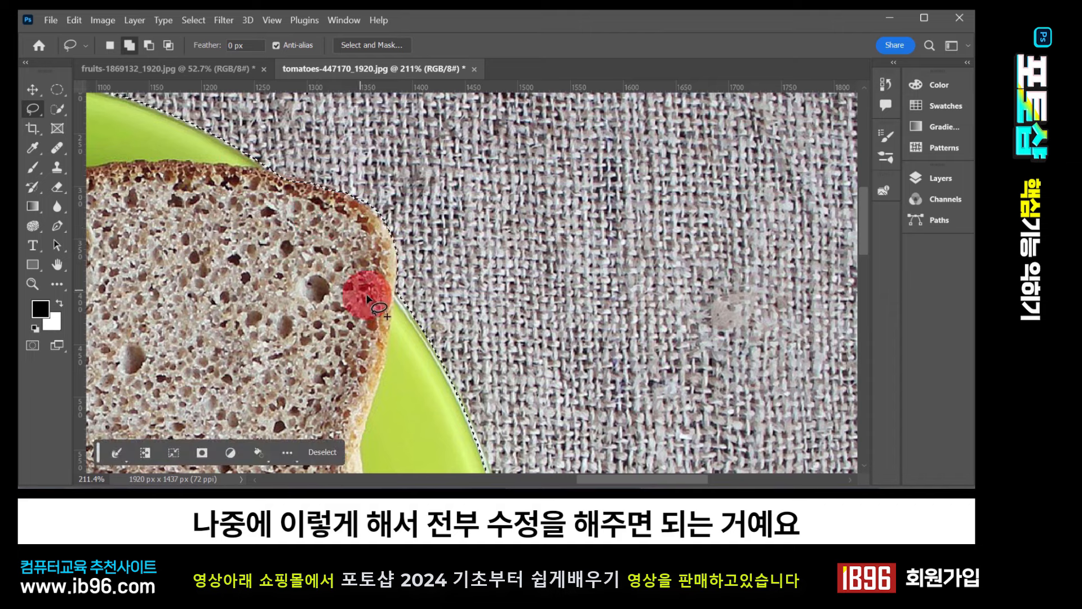
mouse_move(420, 304)
mouse_down()
mouse_move(379, 238)
mouse_move(328, 193)
mouse_move(245, 184)
mouse_move(339, 192)
mouse_move(312, 187)
mouse_move(331, 208)
mouse_move(309, 184)
mouse_move(282, 185)
mouse_move(336, 228)
mouse_up()
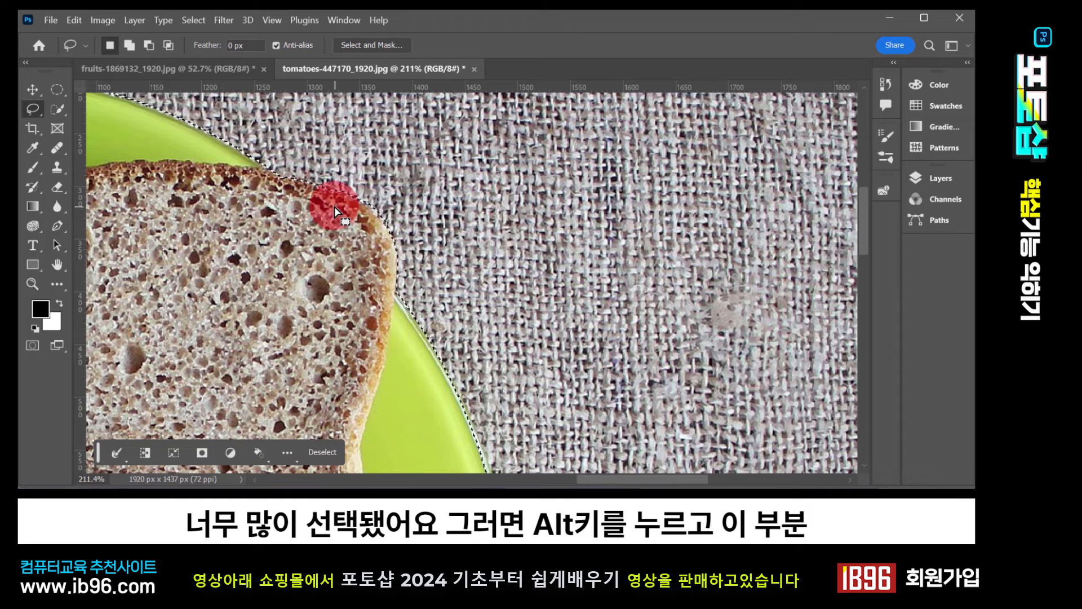
Try subtracting a freehand area at the bread's upper-right corner from the plate selection, and undo the subtraction
key(alt)
mouse_move(309, 180)
mouse_down()
mouse_move(294, 172)
mouse_move(403, 183)
mouse_move(367, 140)
mouse_move(374, 179)
mouse_up()
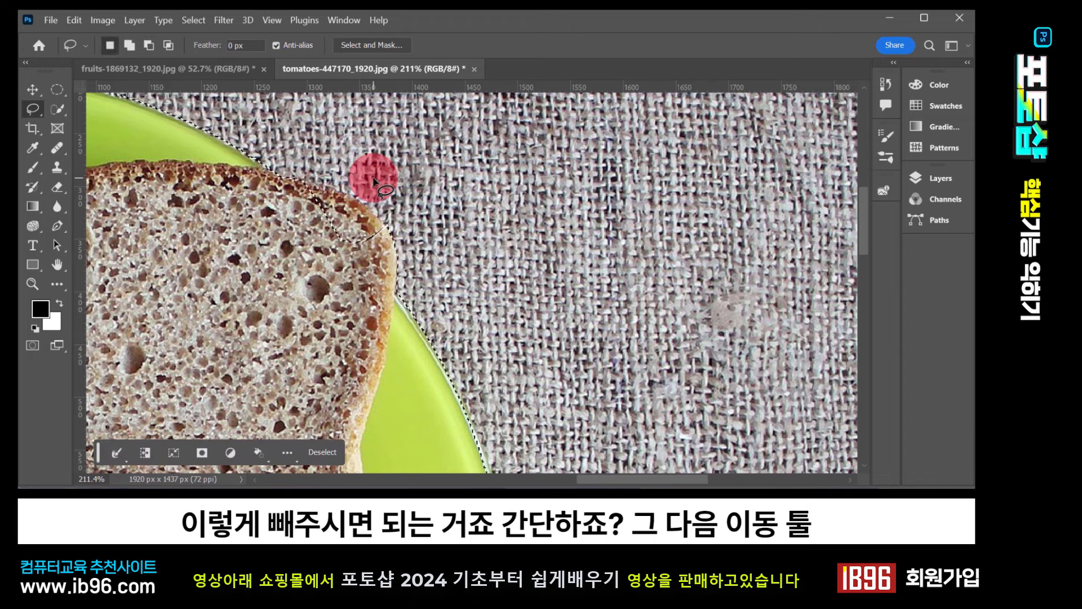
key(ctrl+z)
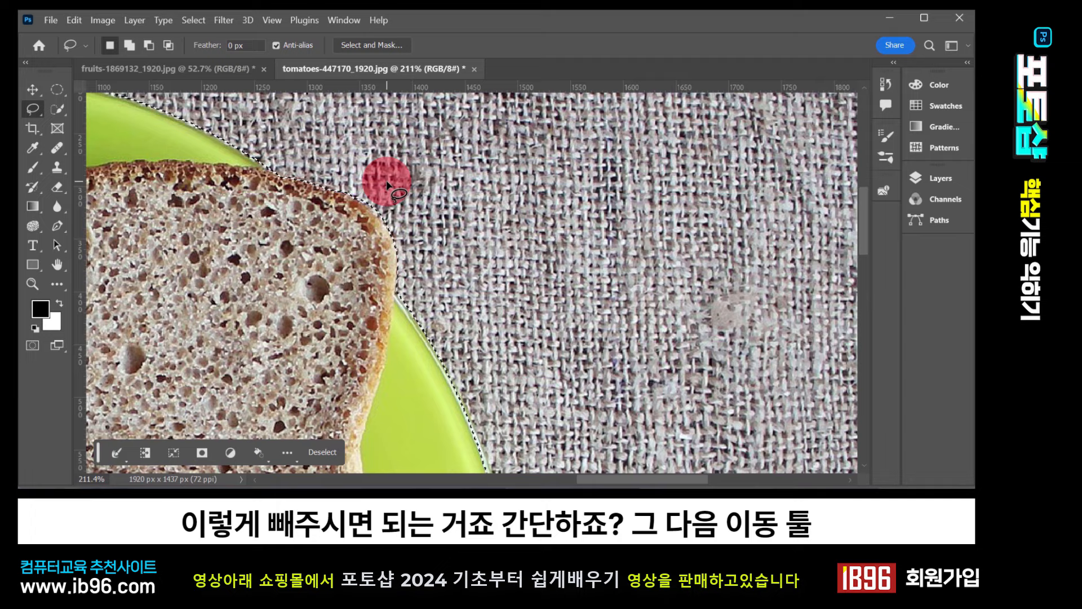
Copy the selected green plate from the tomatoes photo and paste it into the fruits photo
click(30, 90)
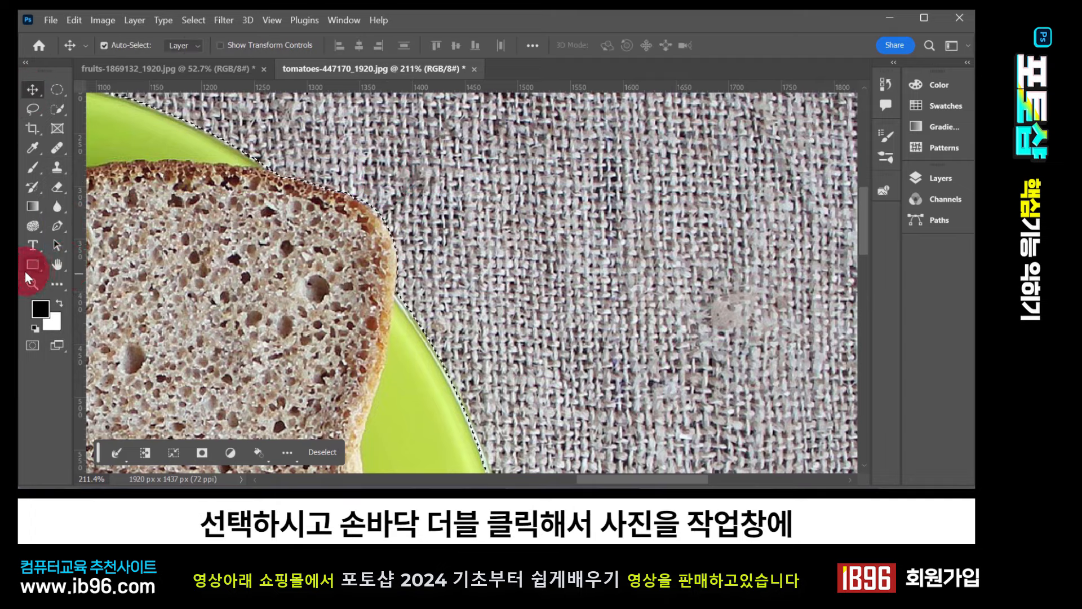
double_click(55, 265)
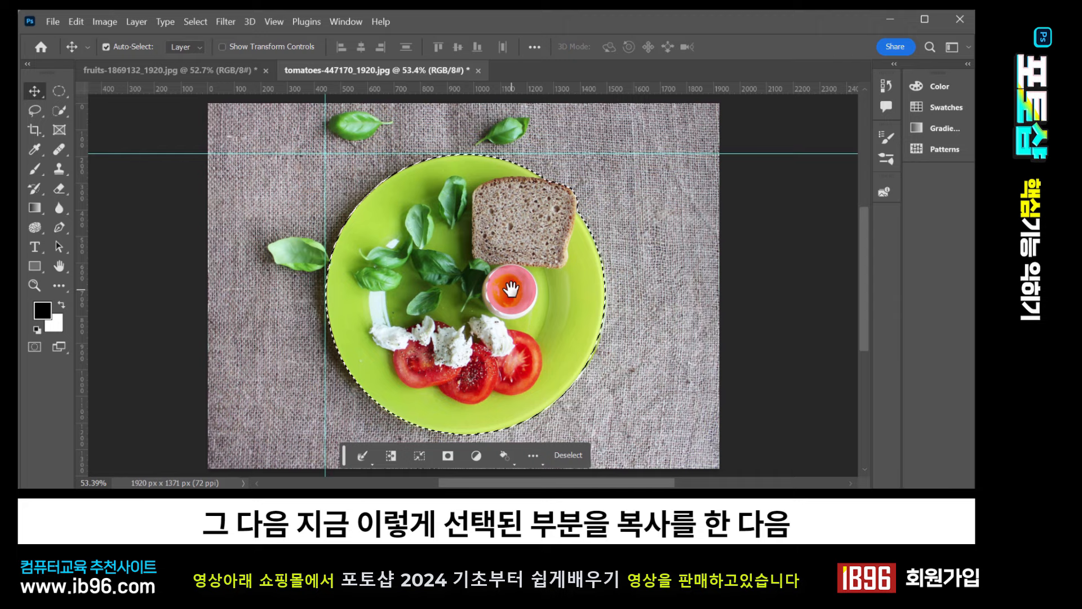
scroll(367, 406, right, 3)
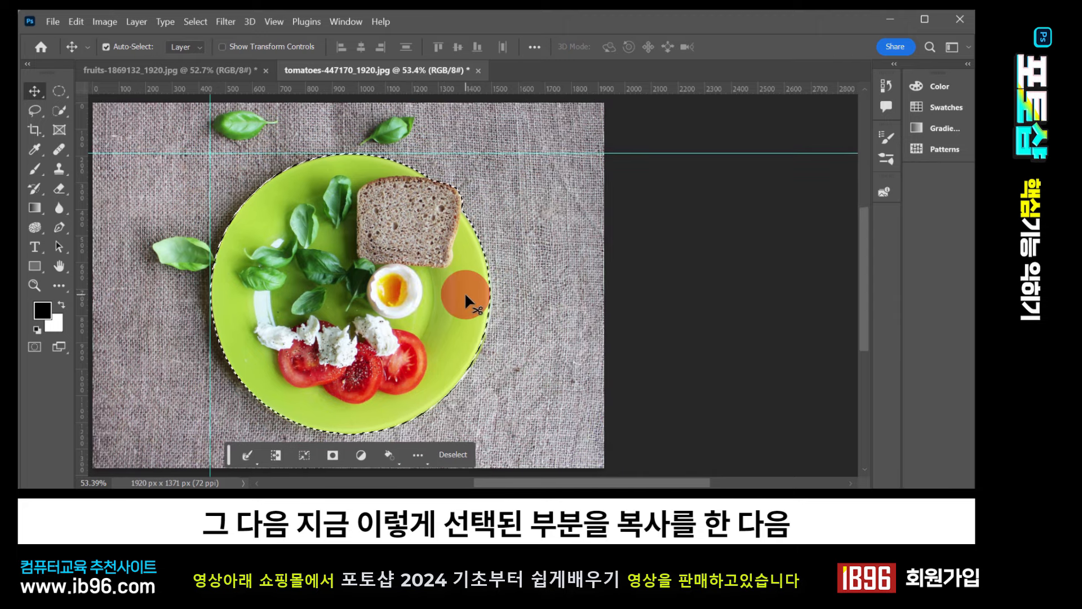
key(ctrl+c)
click(169, 70)
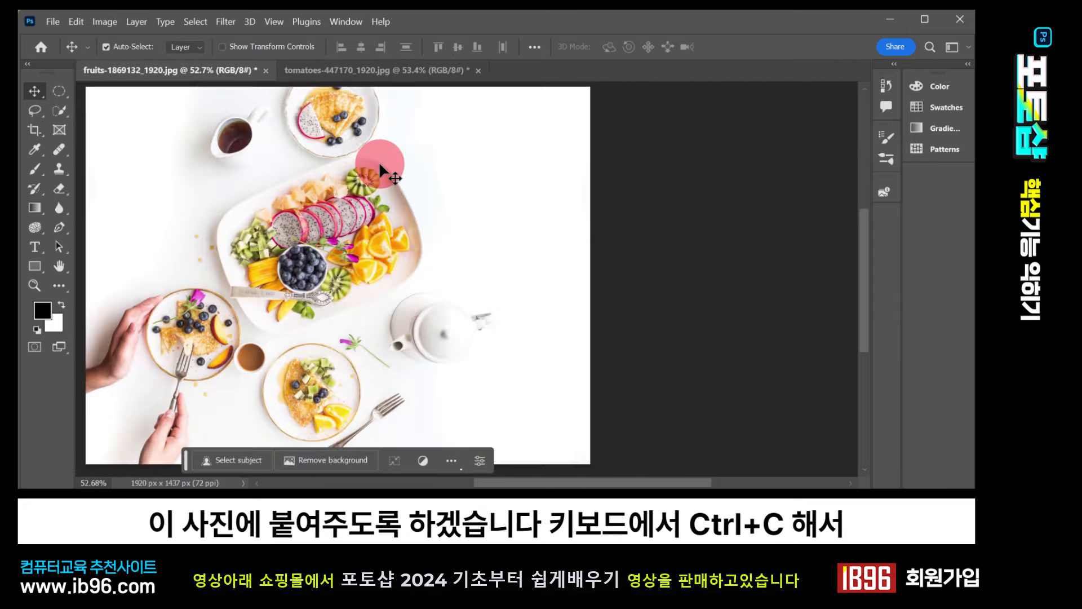
click(411, 71)
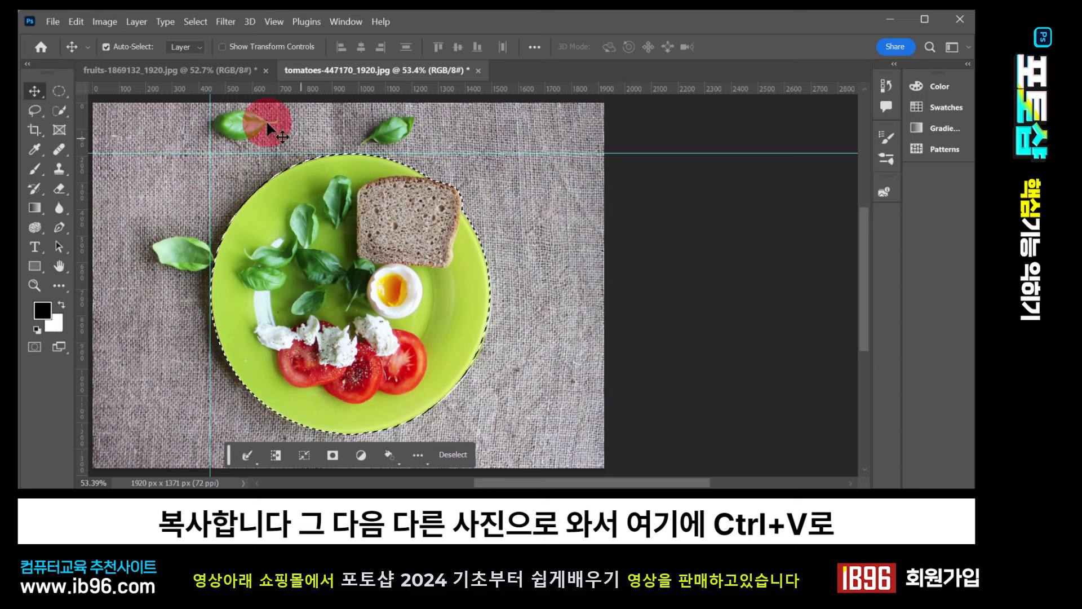
click(185, 73)
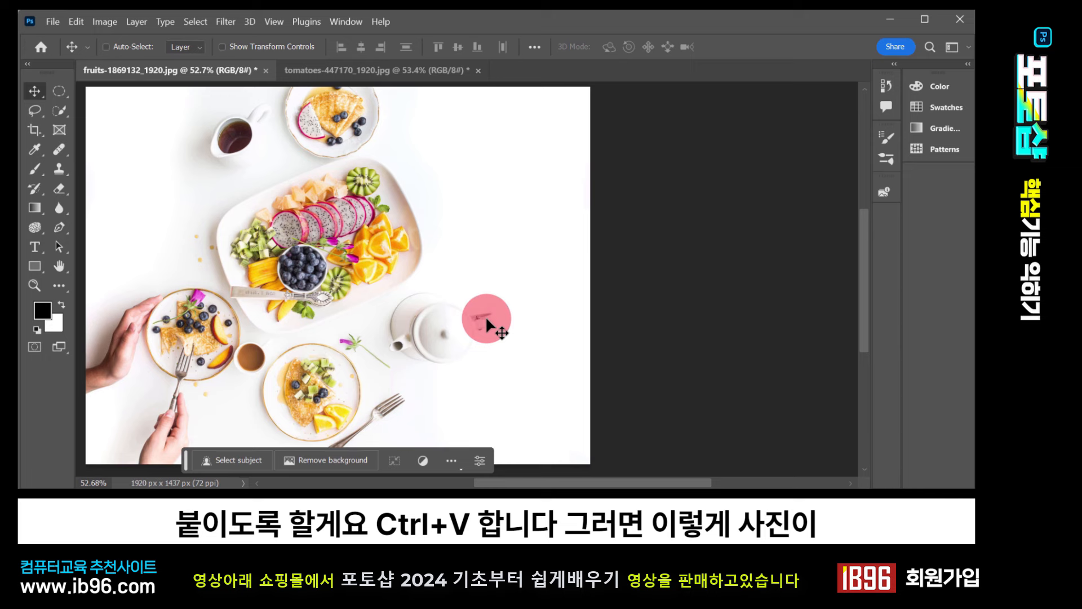
key(ctrl+v)
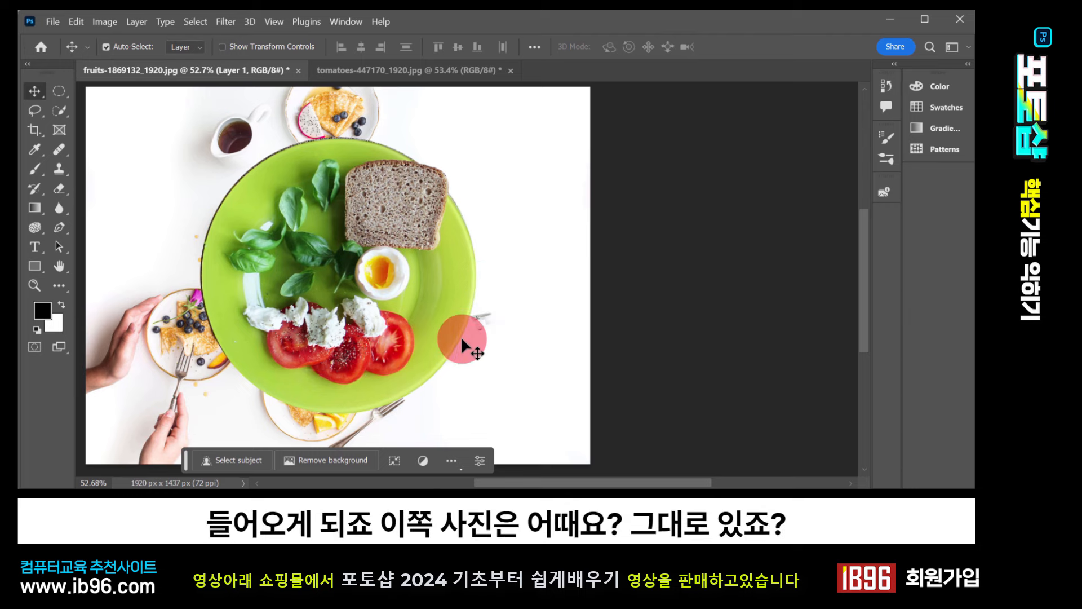
Move the pasted plate right and slightly up in the fruits photo with the Move tool
click(411, 71)
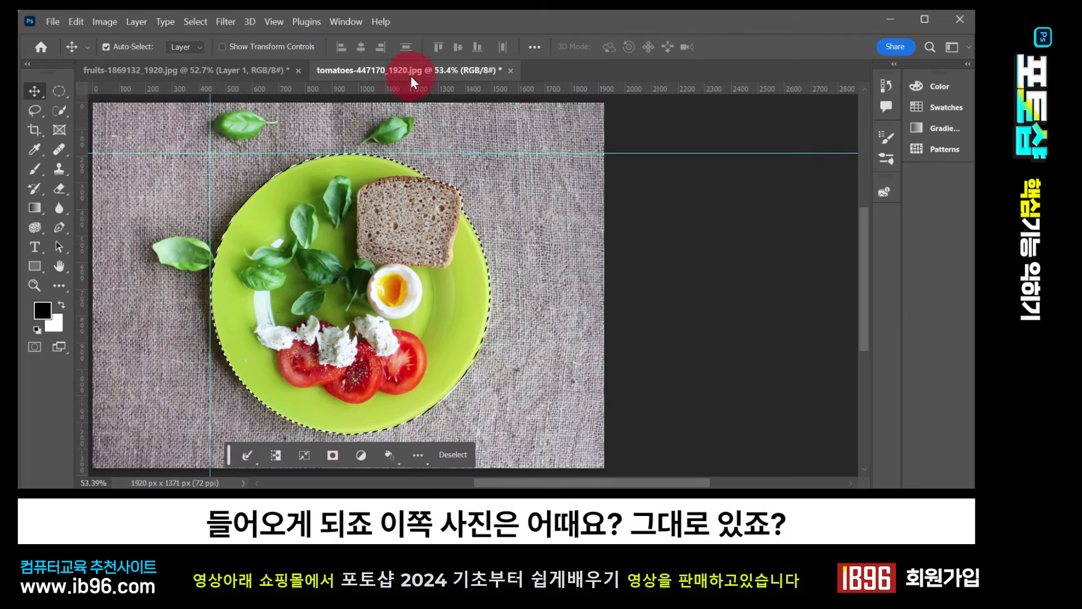
click(216, 68)
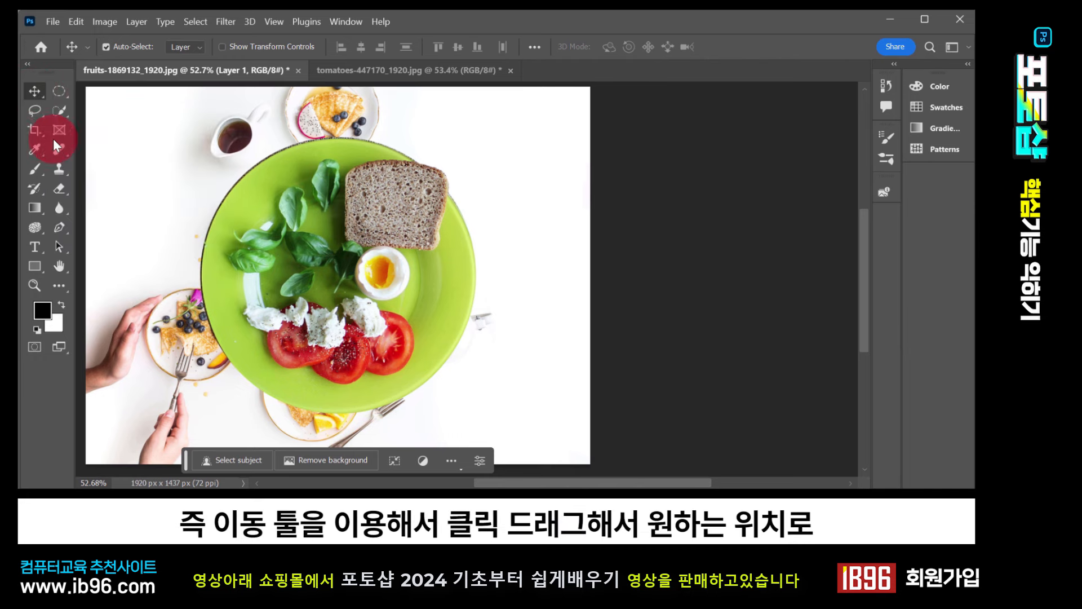
drag(302, 287, 539, 271)
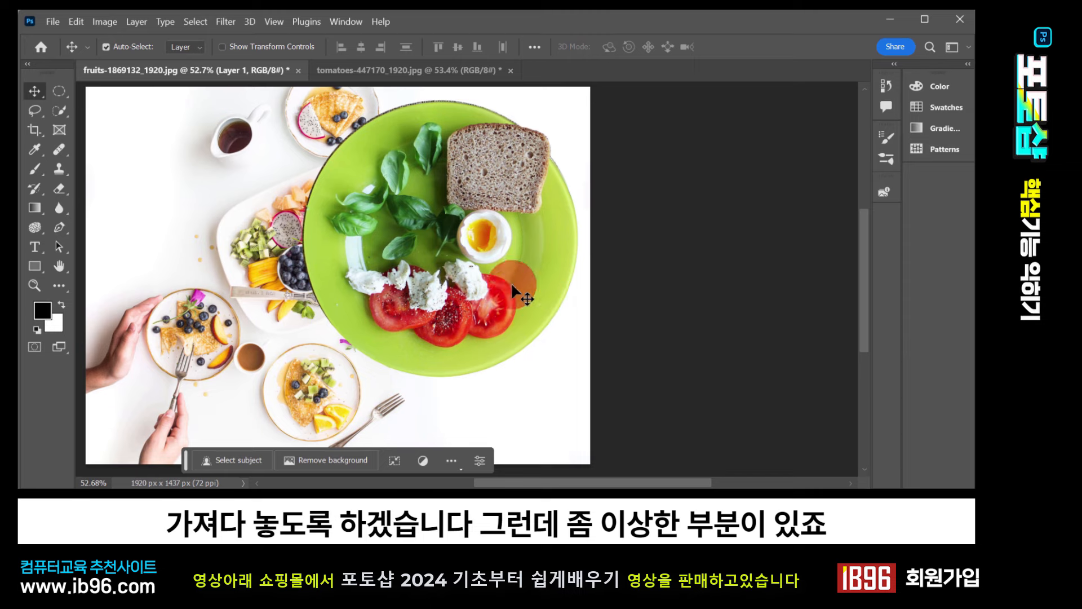
Shift the selected plate down and to the right in the tomatoes photo with the Move tool, and undo the move
click(403, 69)
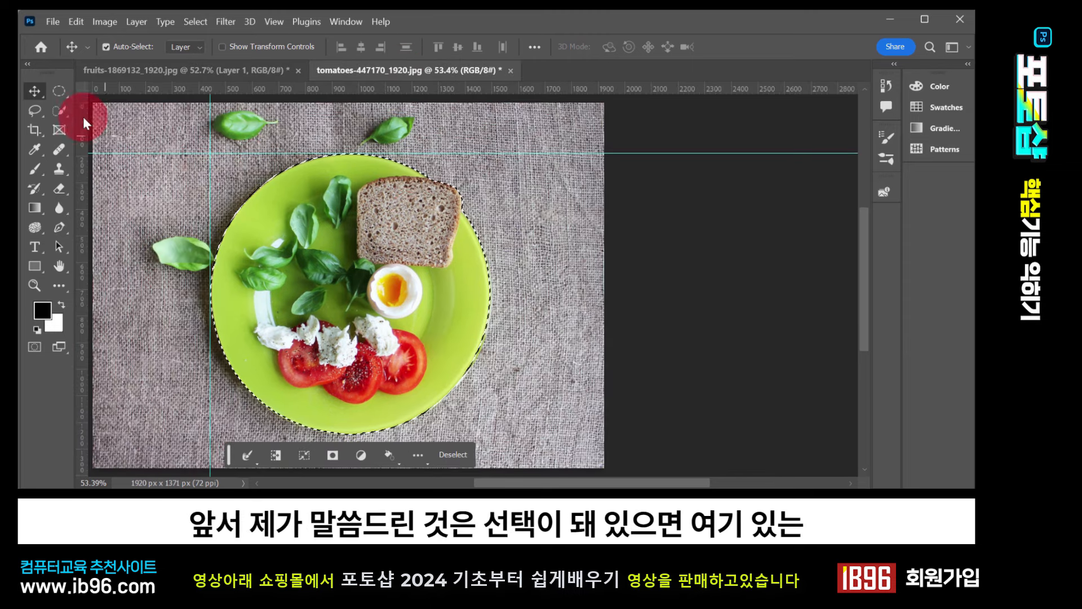
drag(329, 283, 474, 337)
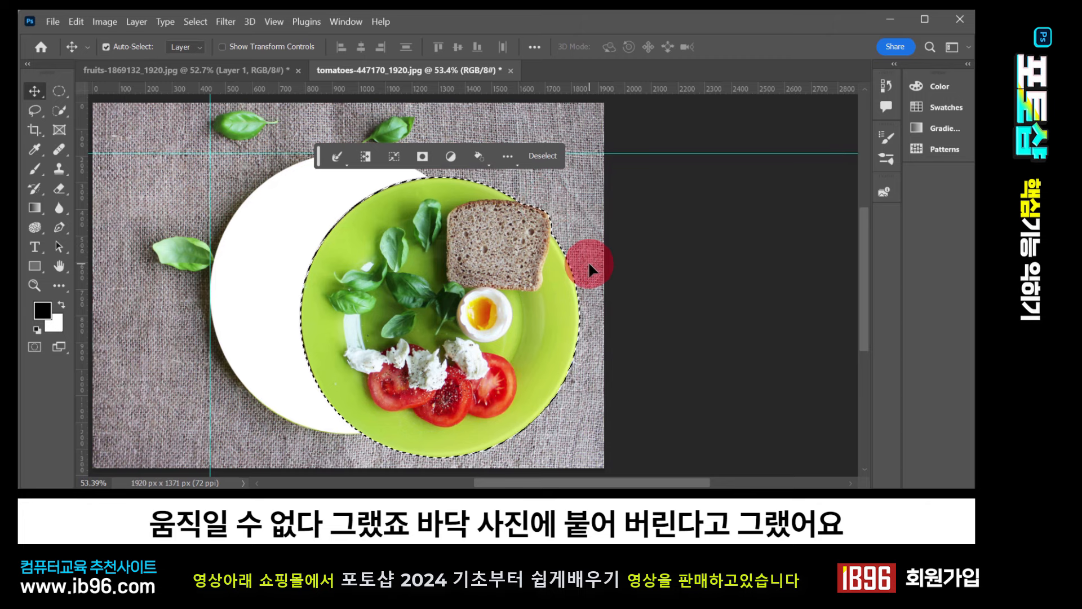
key(ctrl+z)
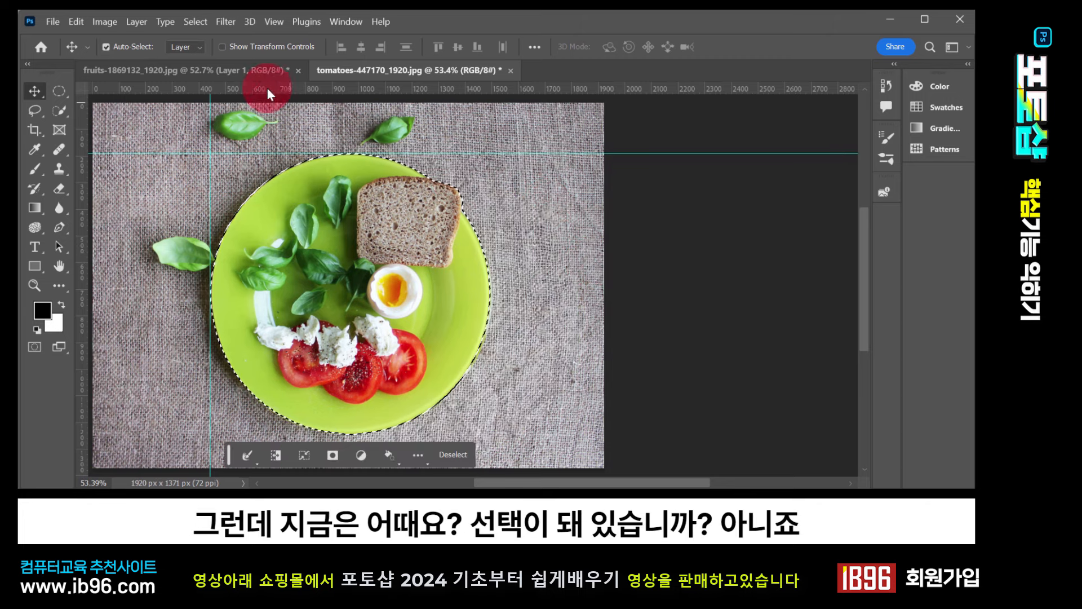
Move the pasted plate down and slightly left in the fruits photo, and display the layer list beside the image
click(239, 69)
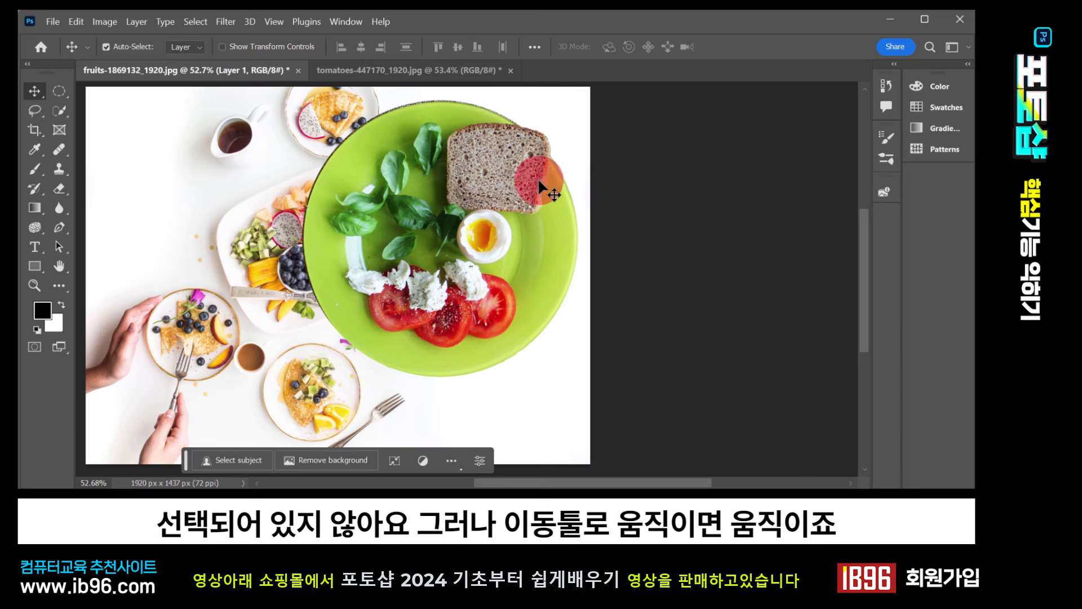
drag(527, 168, 456, 323)
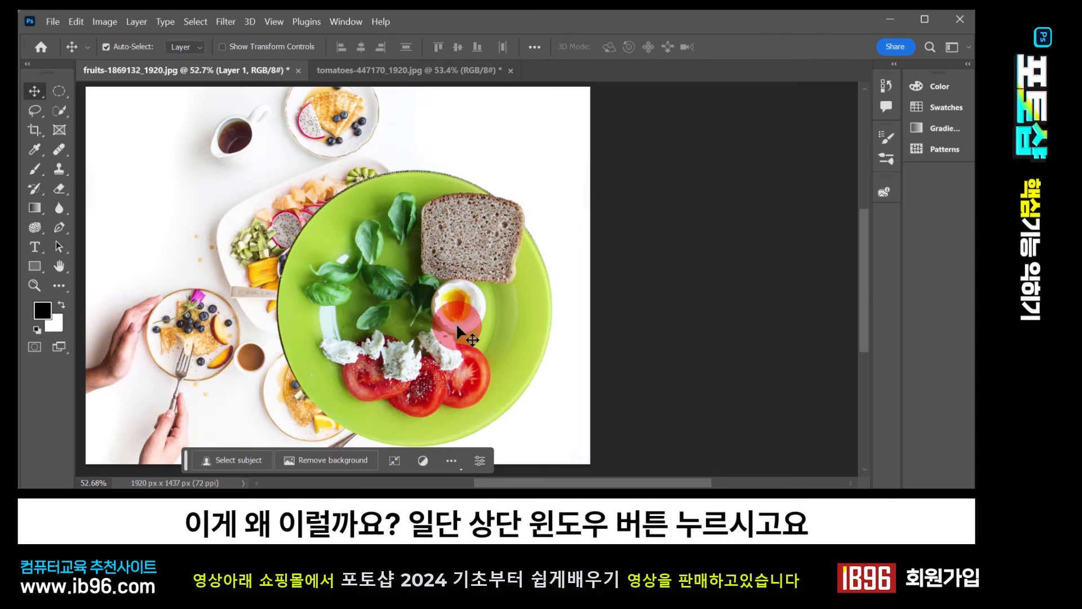
click(349, 21)
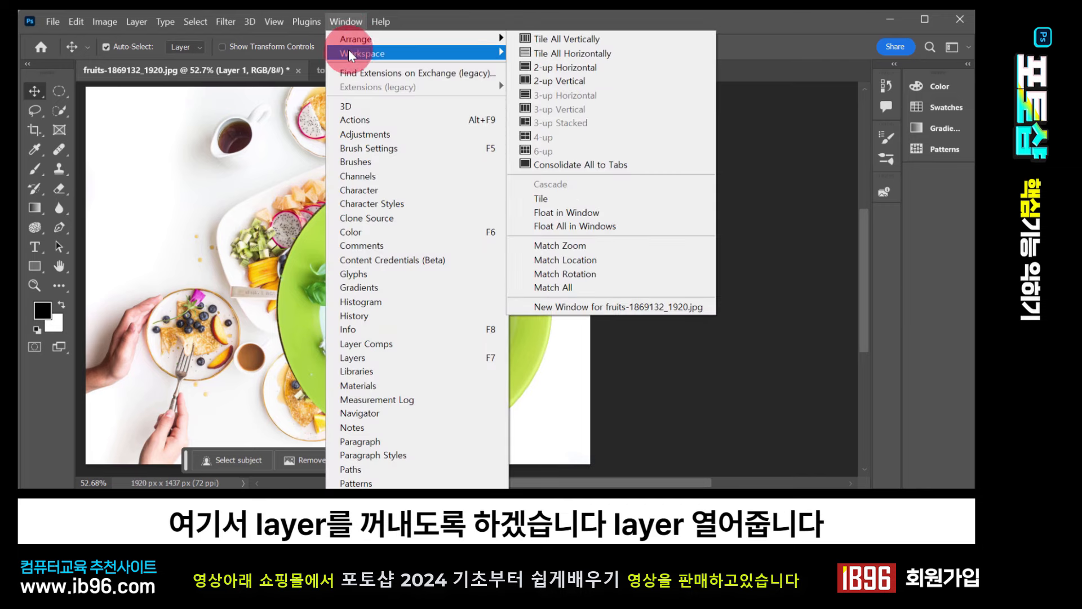
click(351, 357)
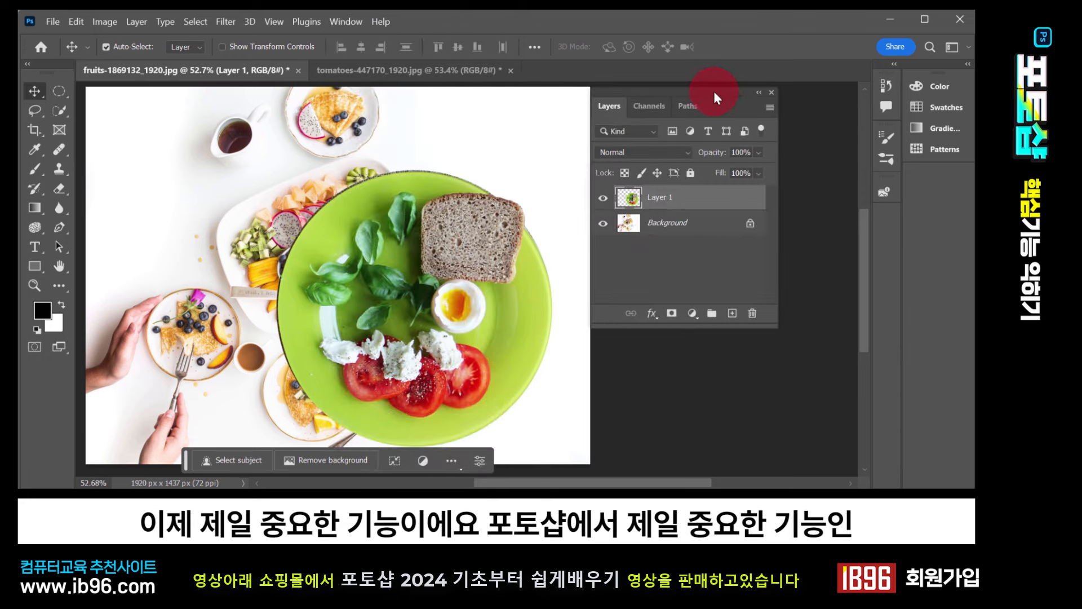
mouse_move(715, 93)
mouse_down()
mouse_move(727, 96)
mouse_move(718, 90)
mouse_up()
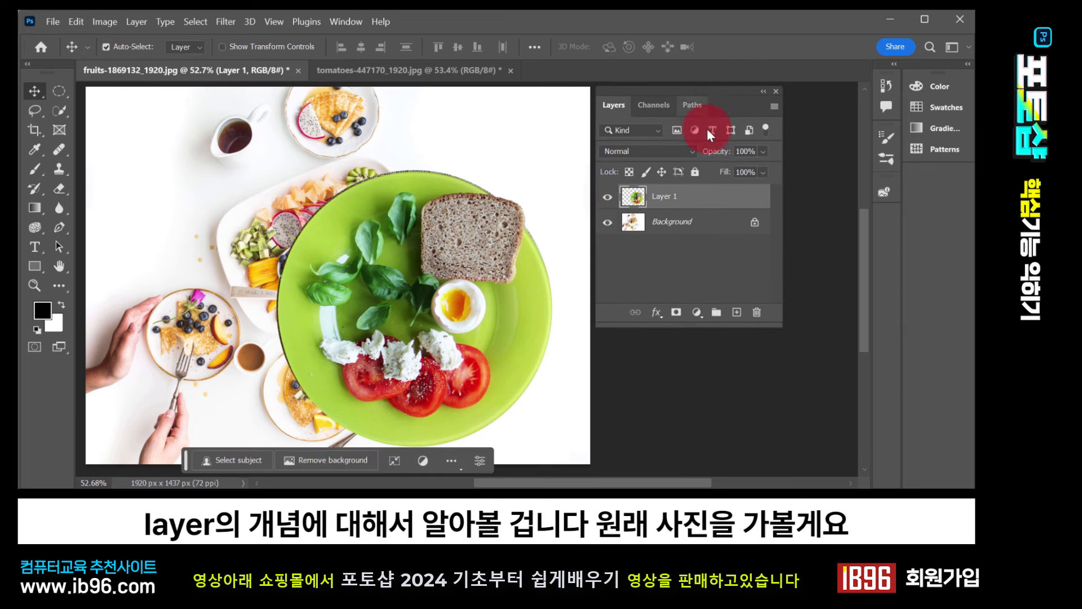
Compare the layer structure of the fruits photo with that of the tomatoes photo
click(690, 195)
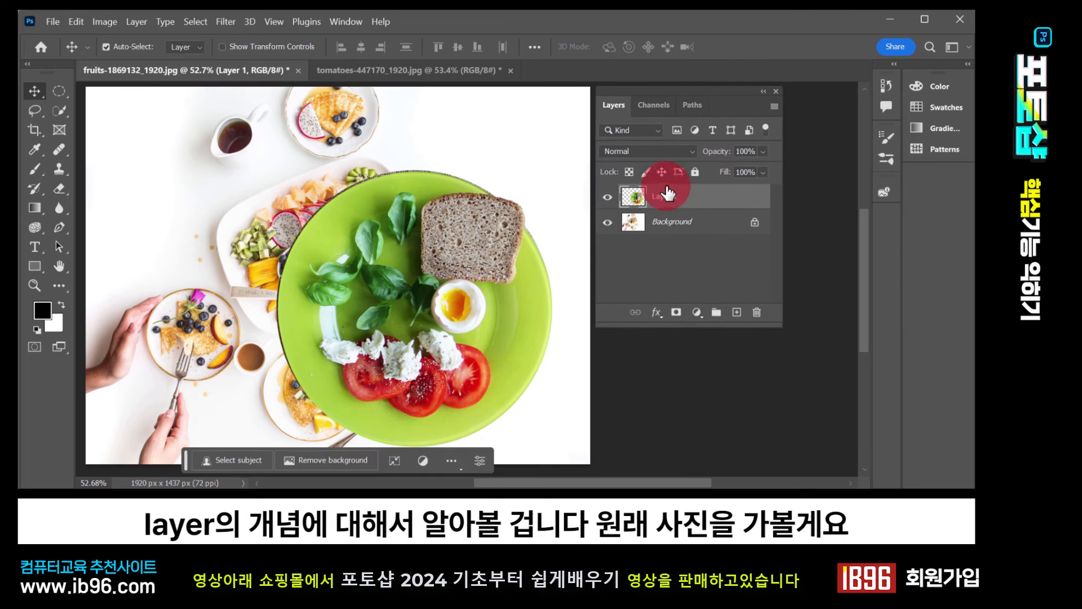
click(402, 70)
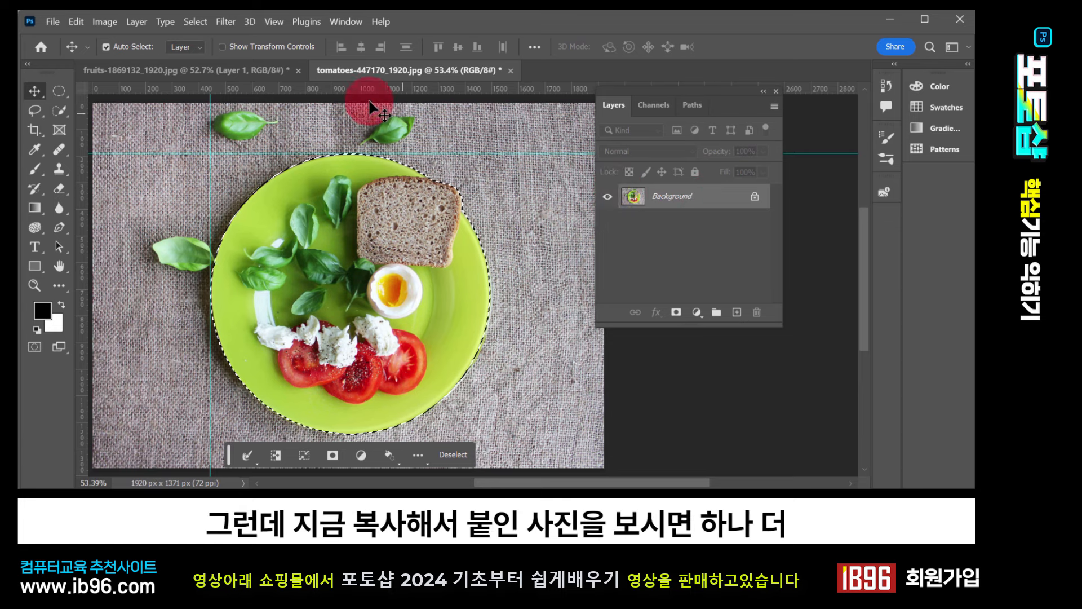
click(239, 69)
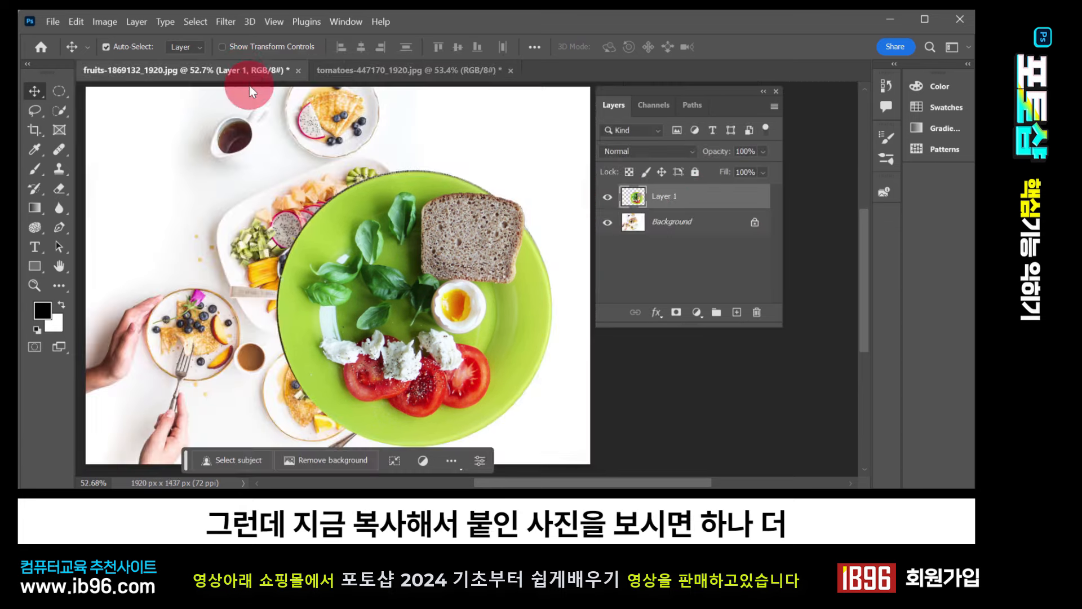
click(644, 210)
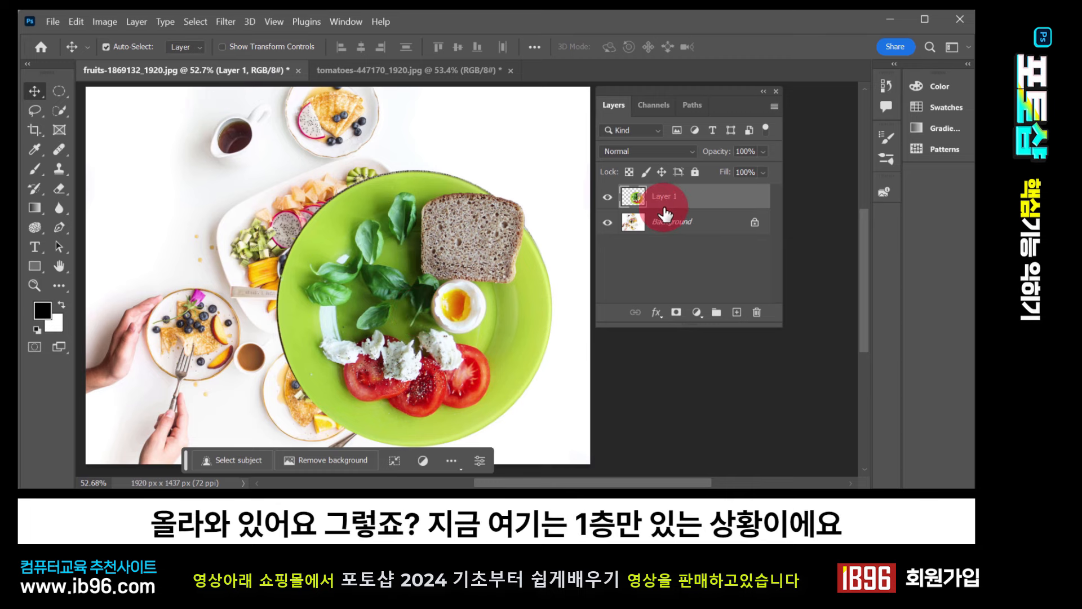
click(448, 67)
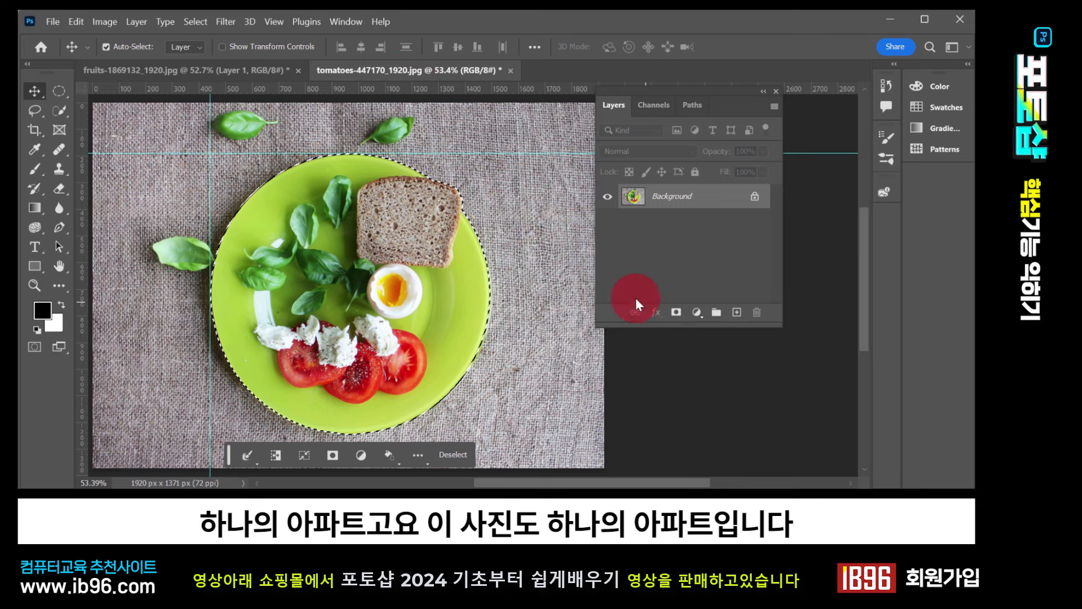
click(245, 71)
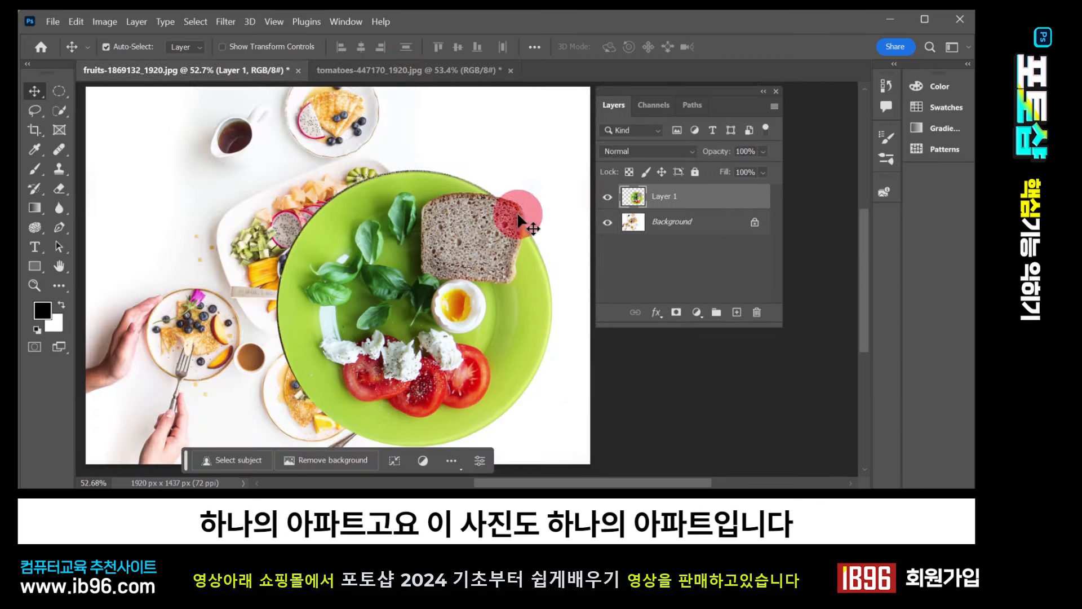
click(450, 73)
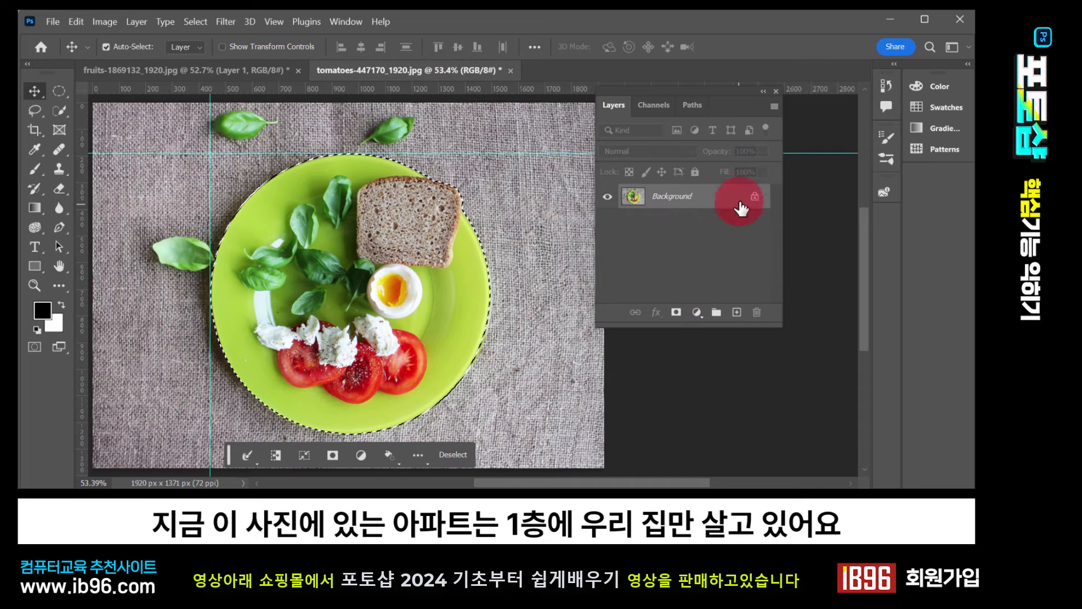
Move the pasted plate to the left half of the fruits photo, over the fruit platter and the hands
drag(695, 202, 215, 71)
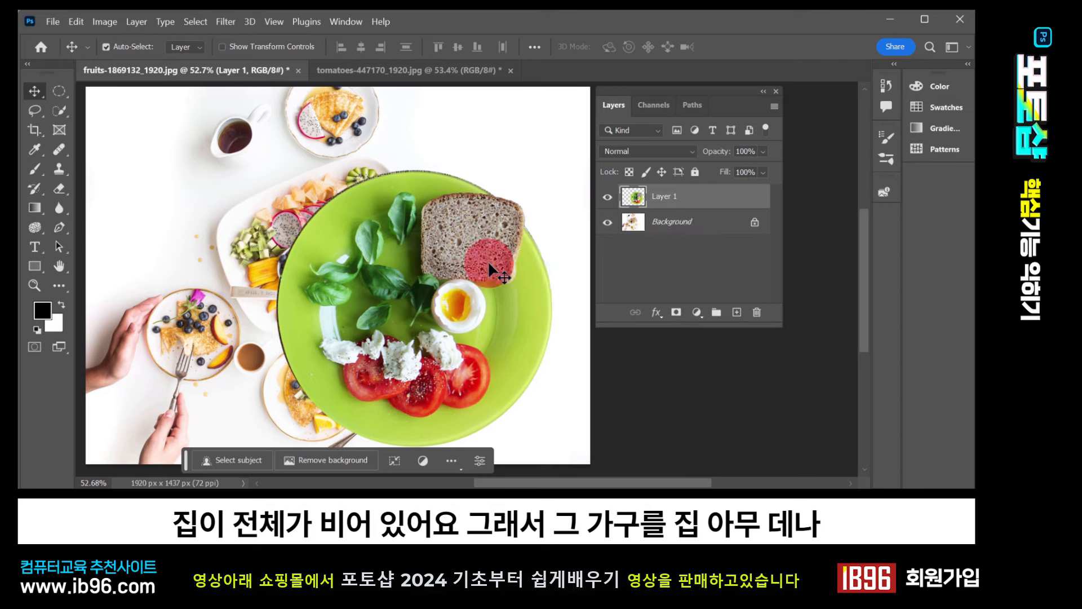
drag(488, 261, 270, 296)
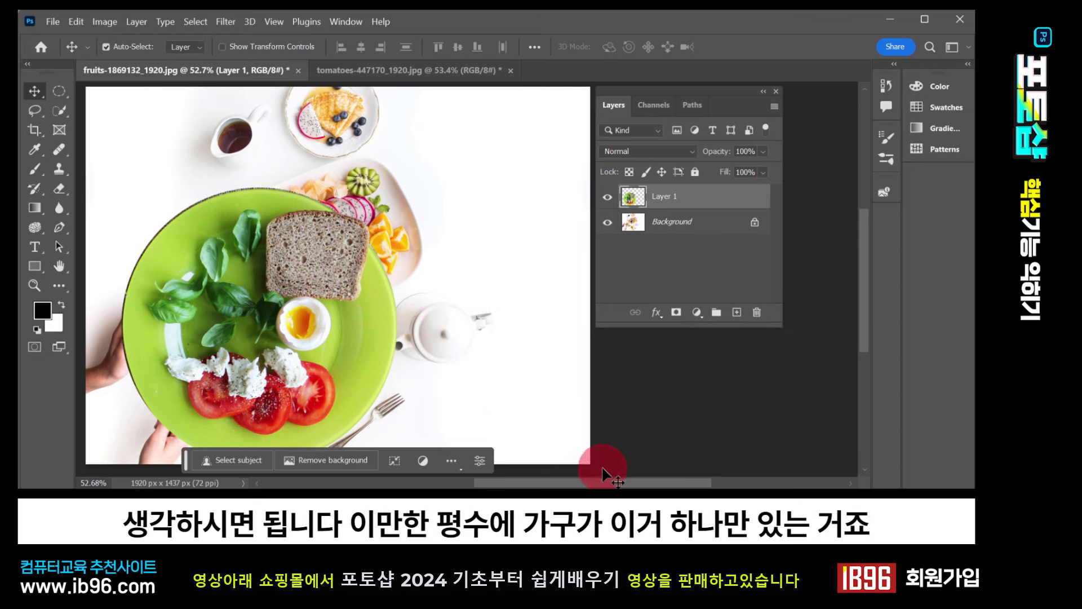
Move the pasted plate on Layer 1 to the right half of the fruits photo, and shift it up over the teapot
drag(259, 305, 473, 348)
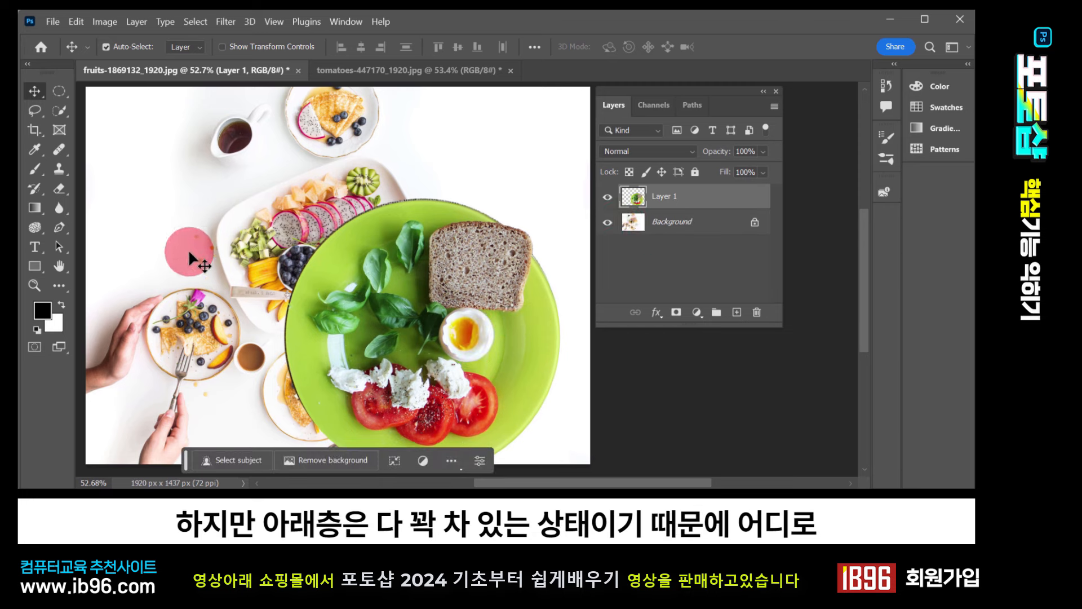
mouse_move(219, 244)
mouse_down()
mouse_move(259, 225)
mouse_move(190, 208)
mouse_up()
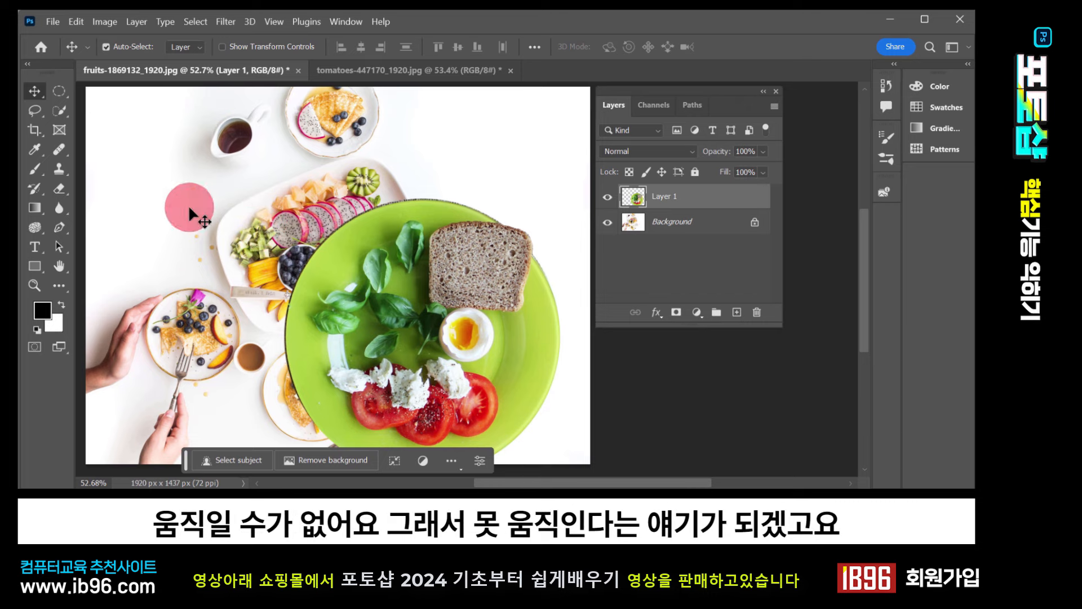
mouse_move(371, 161)
mouse_down()
mouse_move(328, 158)
mouse_move(192, 194)
mouse_up()
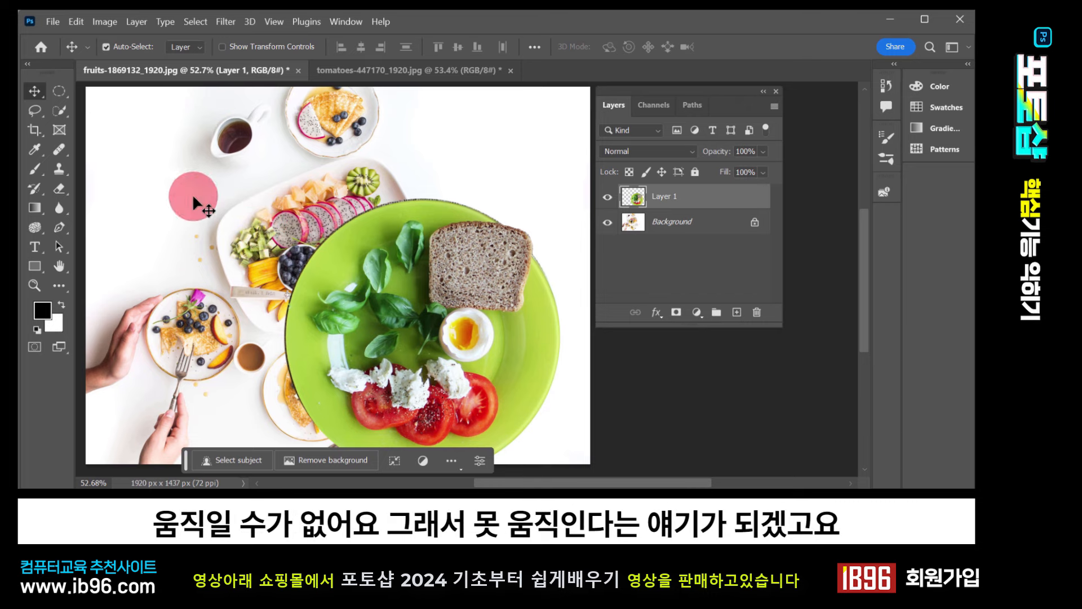
click(635, 194)
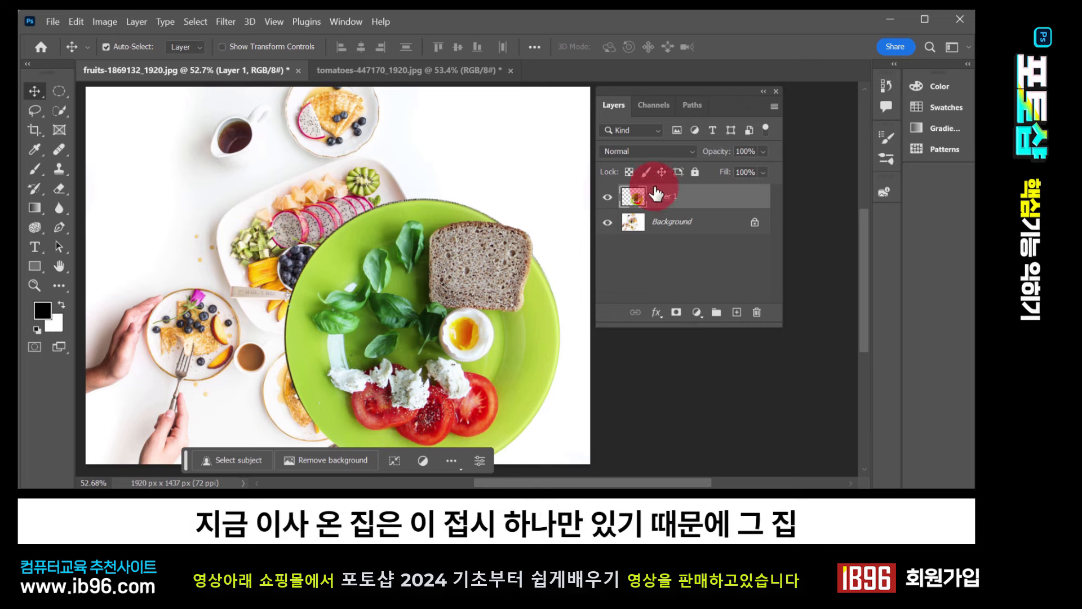
mouse_move(400, 380)
mouse_down()
mouse_move(411, 272)
mouse_move(364, 302)
mouse_move(435, 290)
mouse_move(430, 339)
mouse_move(313, 333)
mouse_move(433, 279)
mouse_up()
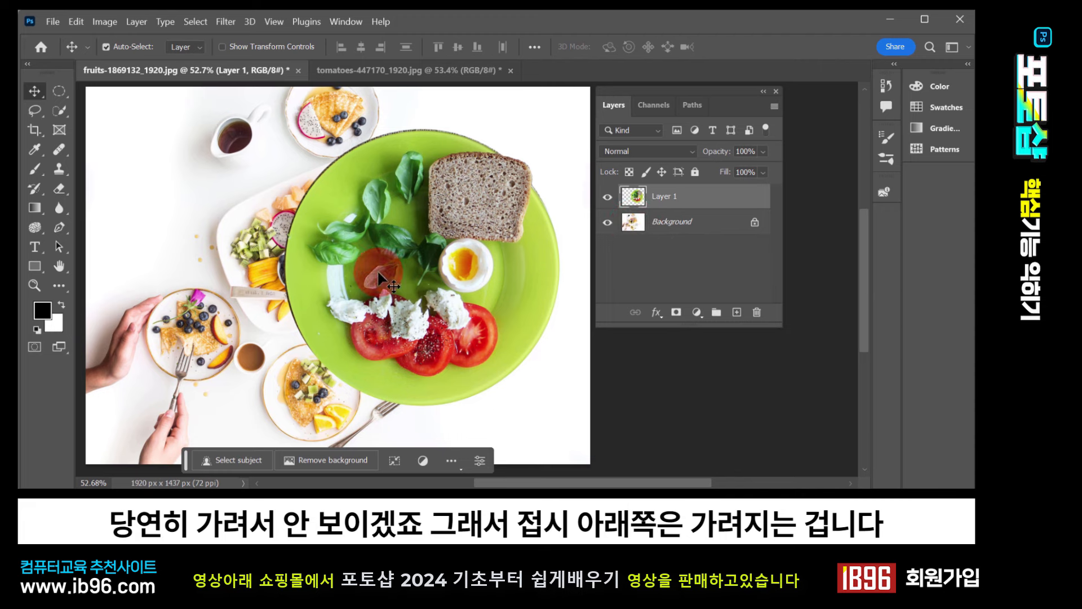
drag(378, 269, 455, 252)
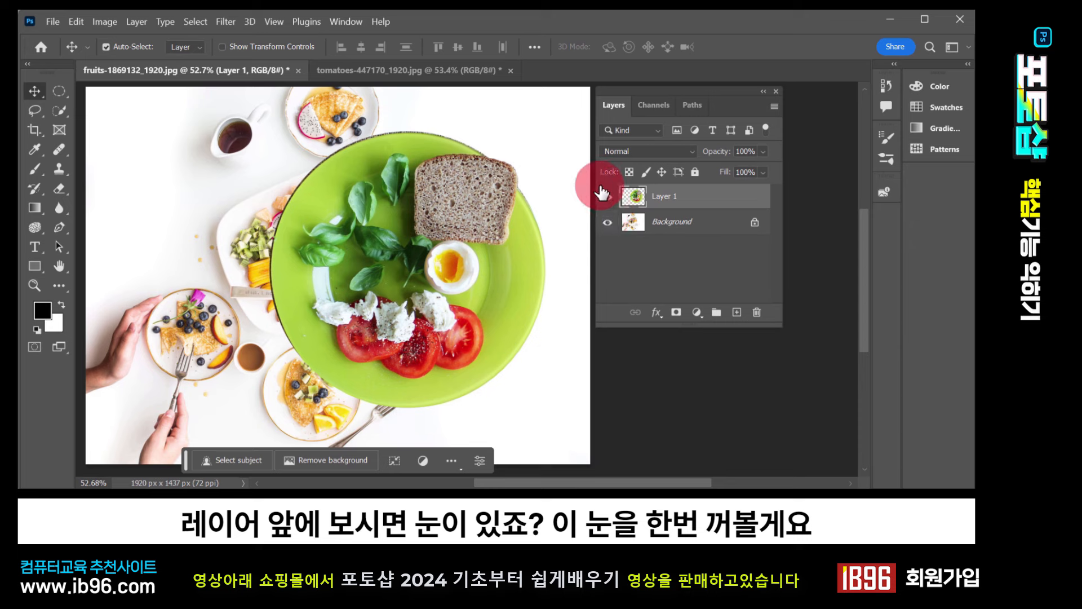
Hide the Background layer and shift the plate slightly left over the transparent area
click(608, 223)
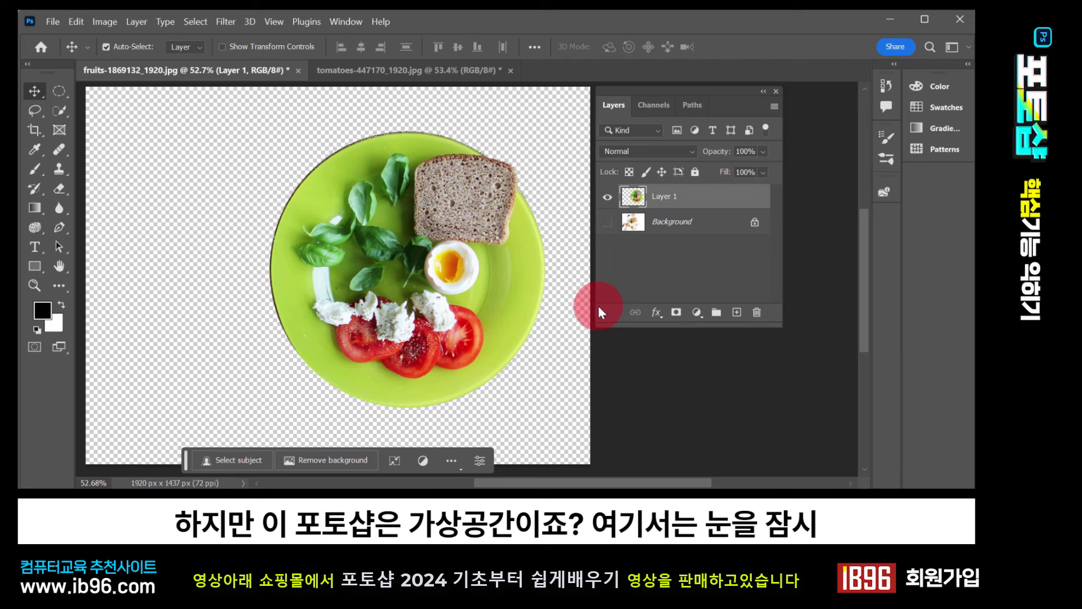
click(607, 226)
click(607, 225)
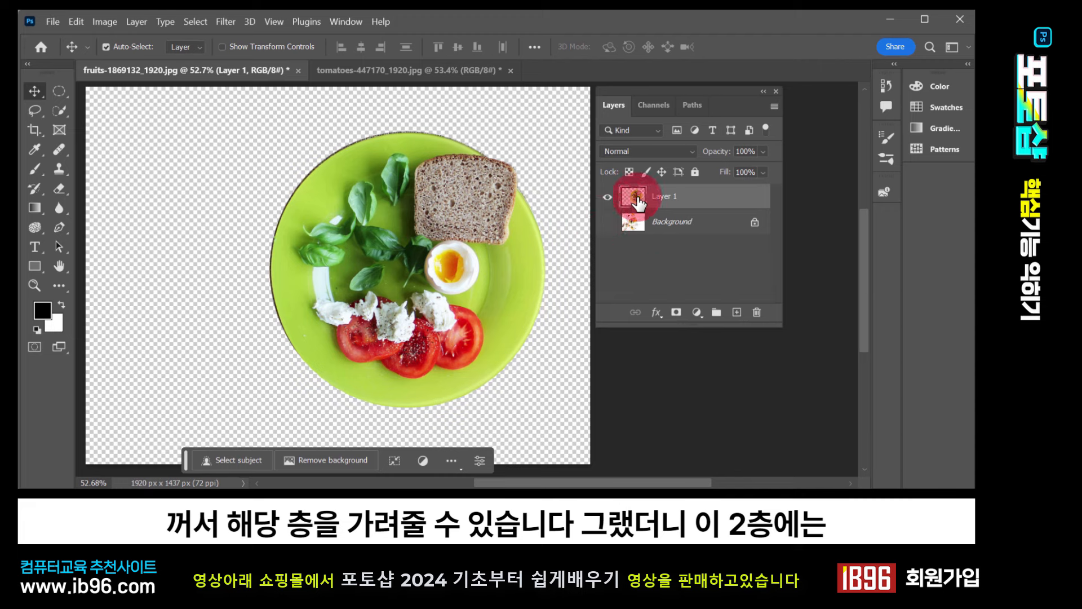
drag(486, 169, 471, 198)
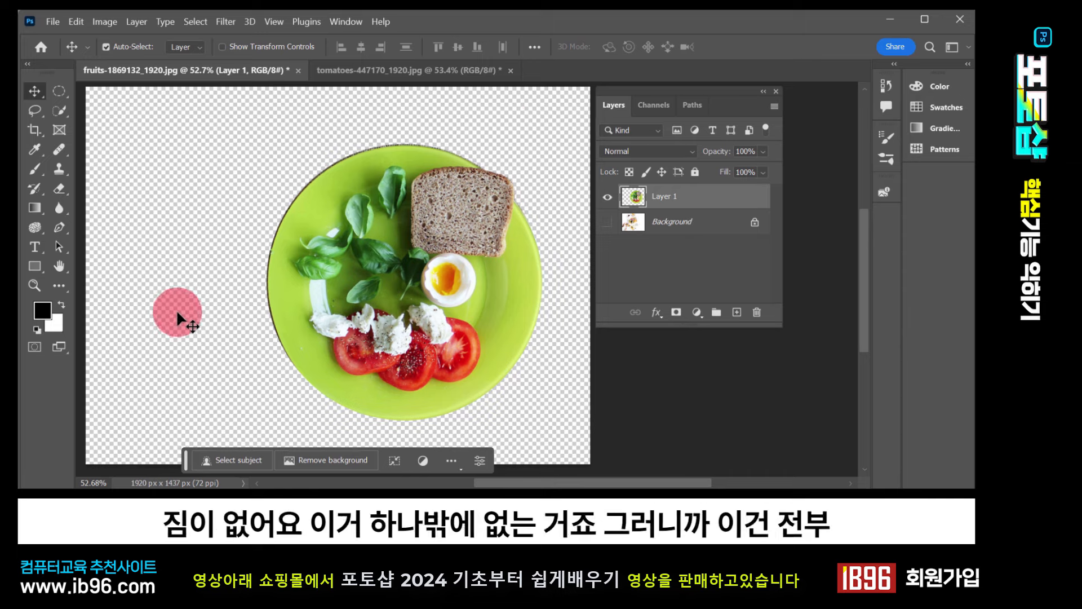
drag(480, 331, 432, 310)
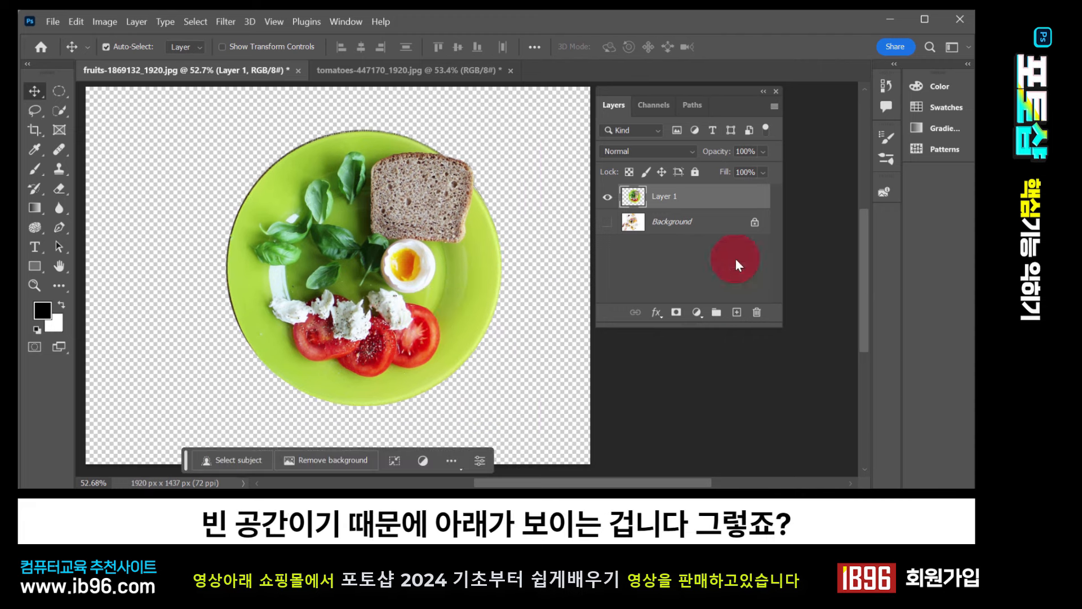
Toggle the Background layer's visibility to compare the plate with and without the fruits photo, ending with it shown
click(607, 221)
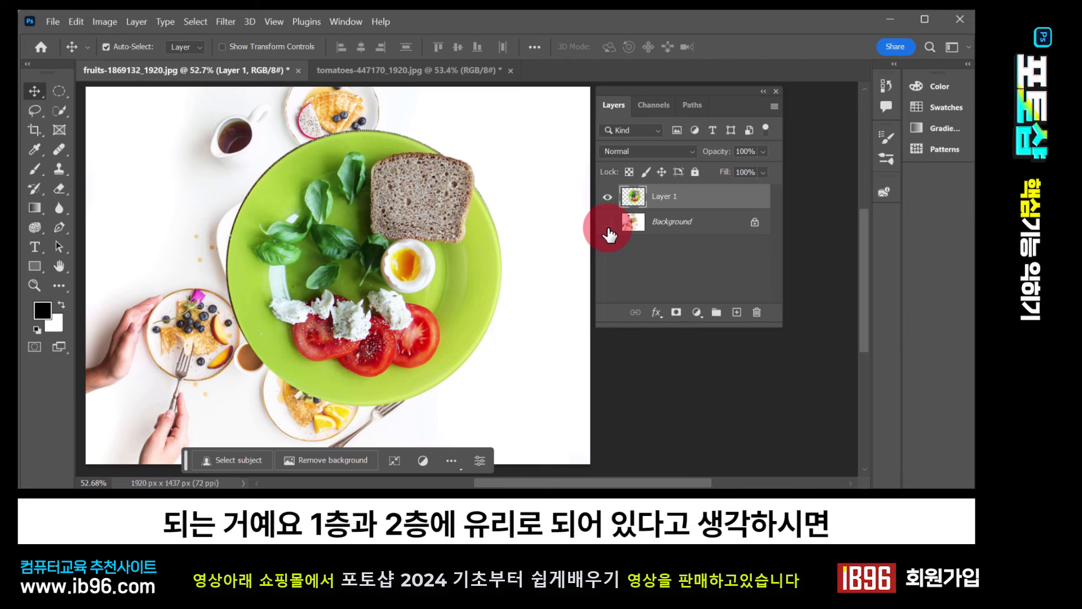
click(608, 223)
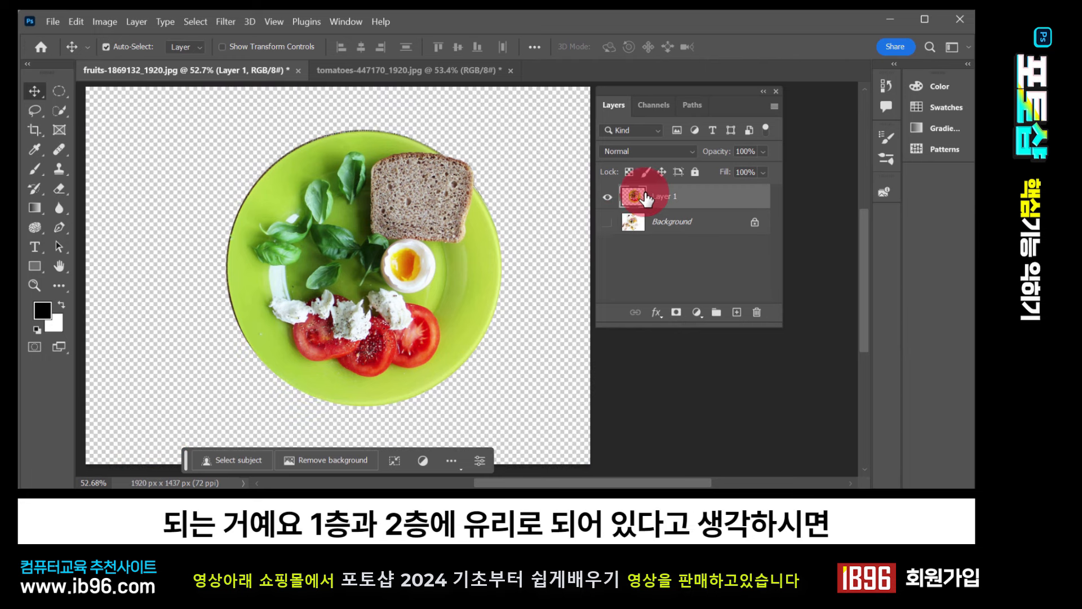
click(608, 221)
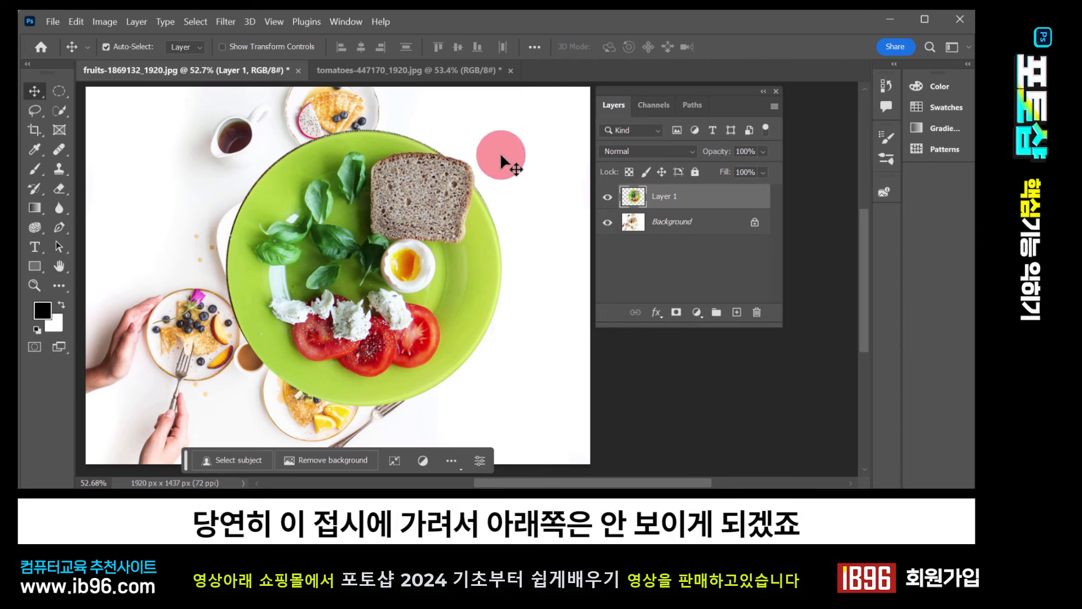
Move the plate left over the fruit platter, and return it to the middle of the photo with Layer 1 active
drag(501, 157, 520, 164)
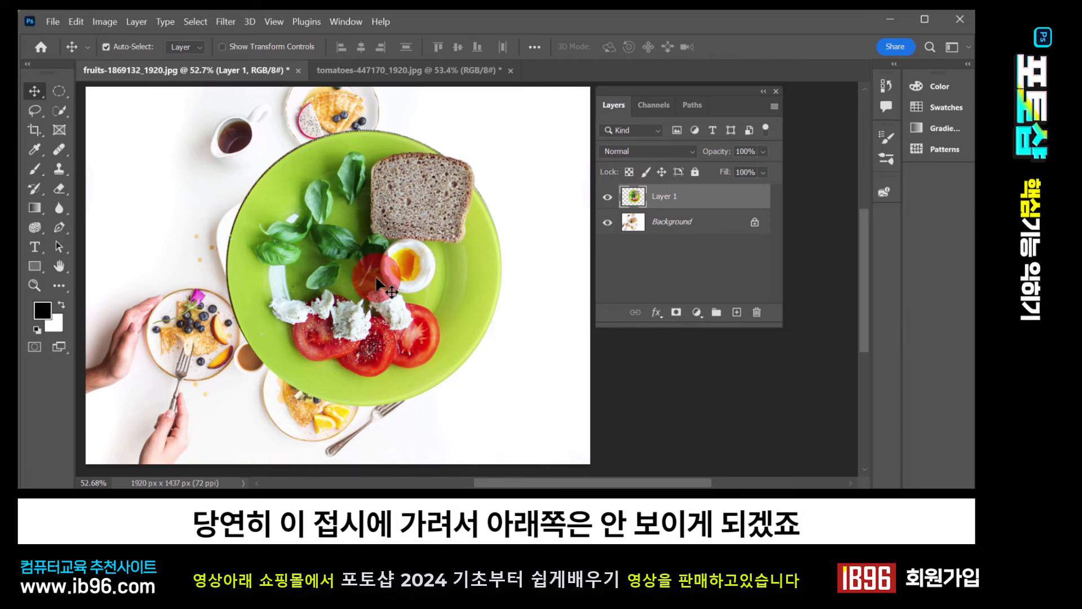
drag(348, 251, 389, 273)
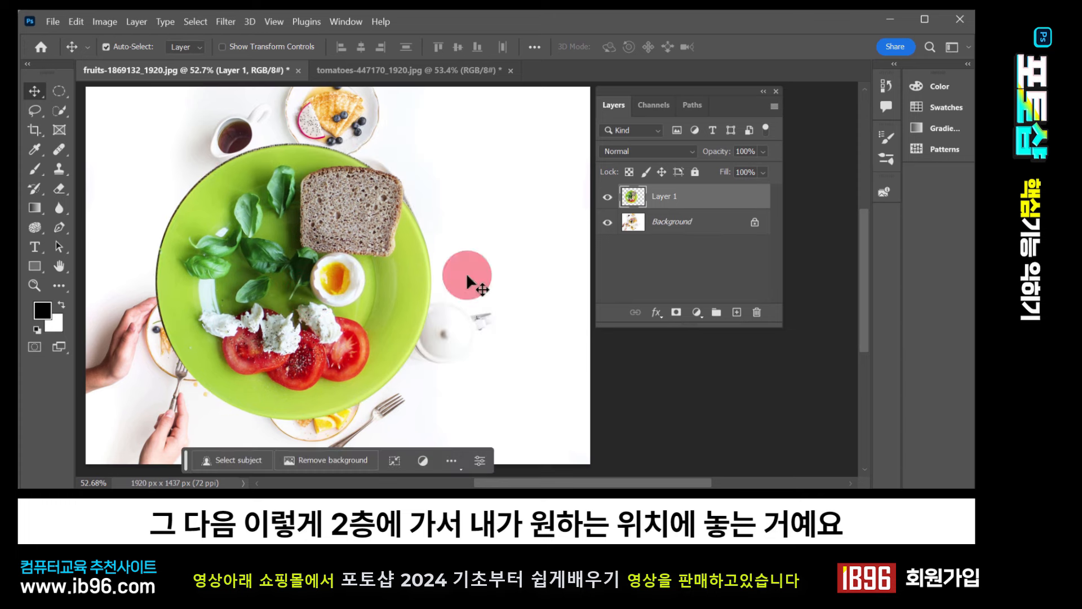
click(687, 195)
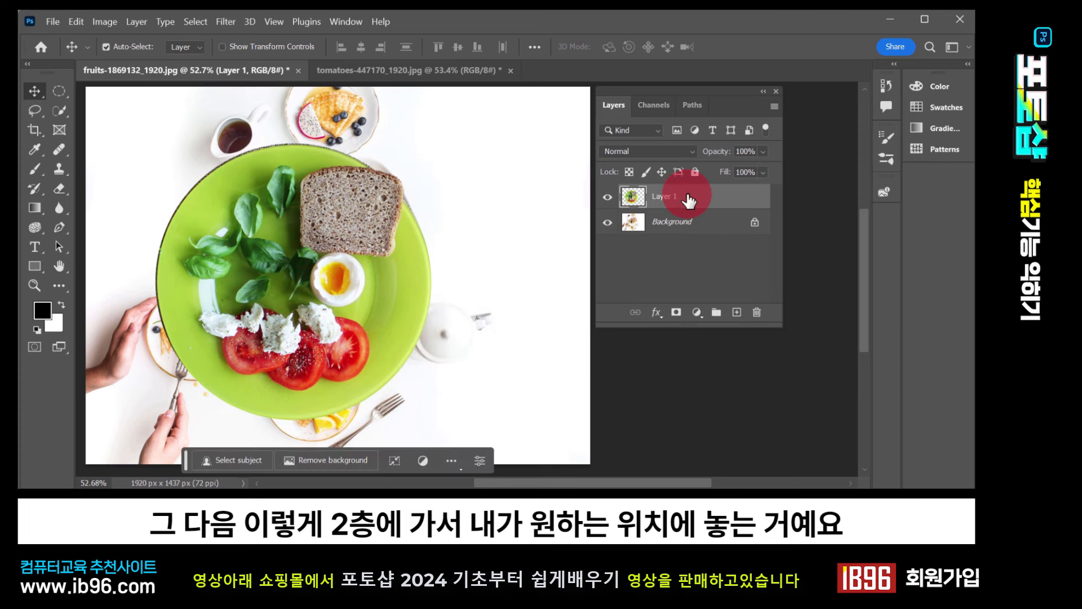
drag(321, 273, 396, 266)
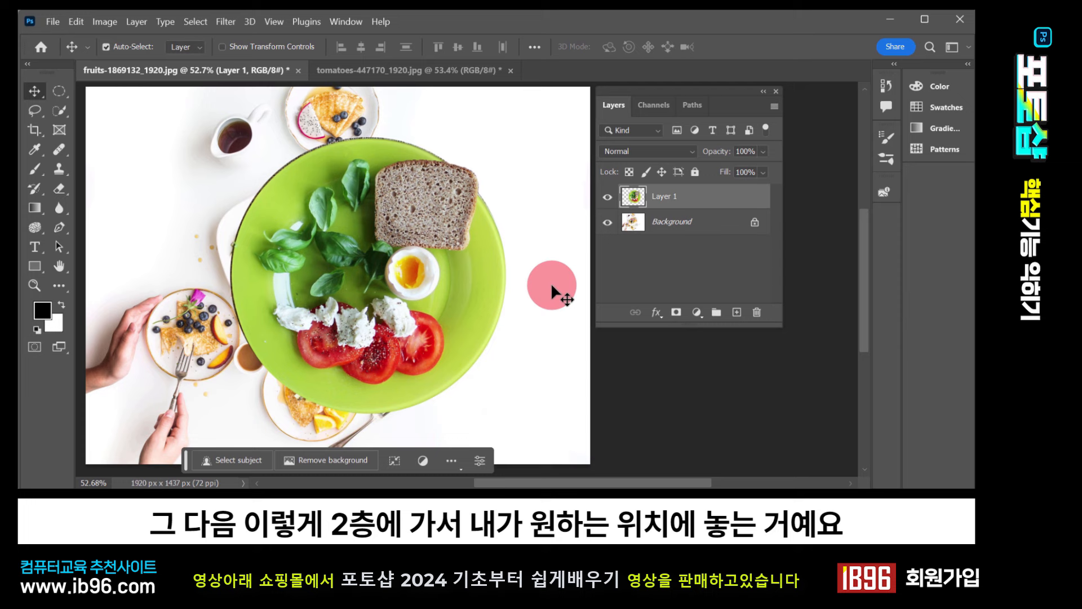
Try to move the image with the Background layer selected, and make Layer 1 active again
click(689, 232)
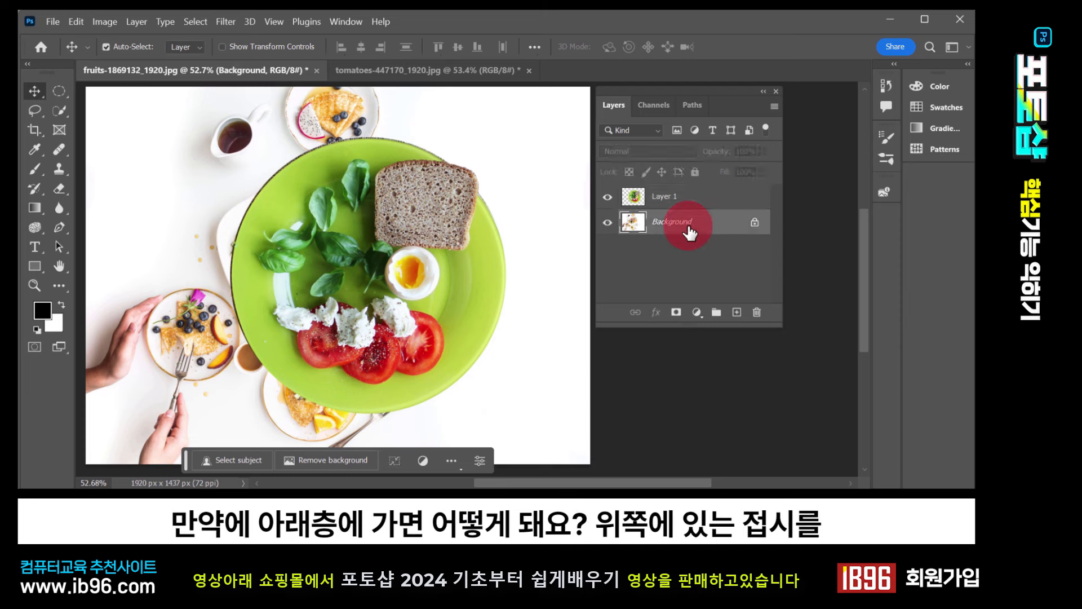
drag(542, 249, 544, 293)
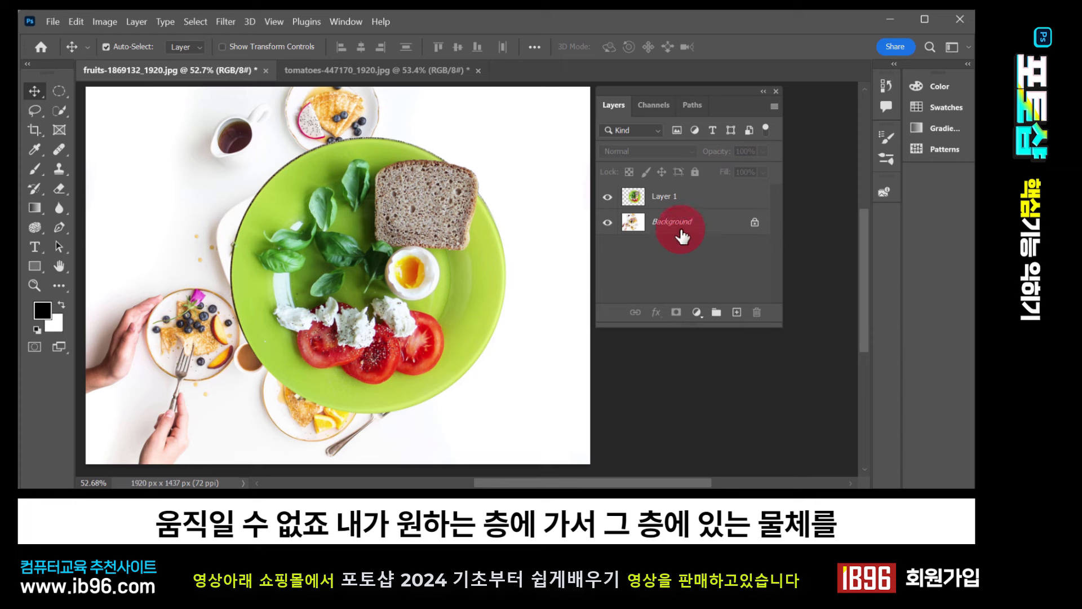
click(645, 200)
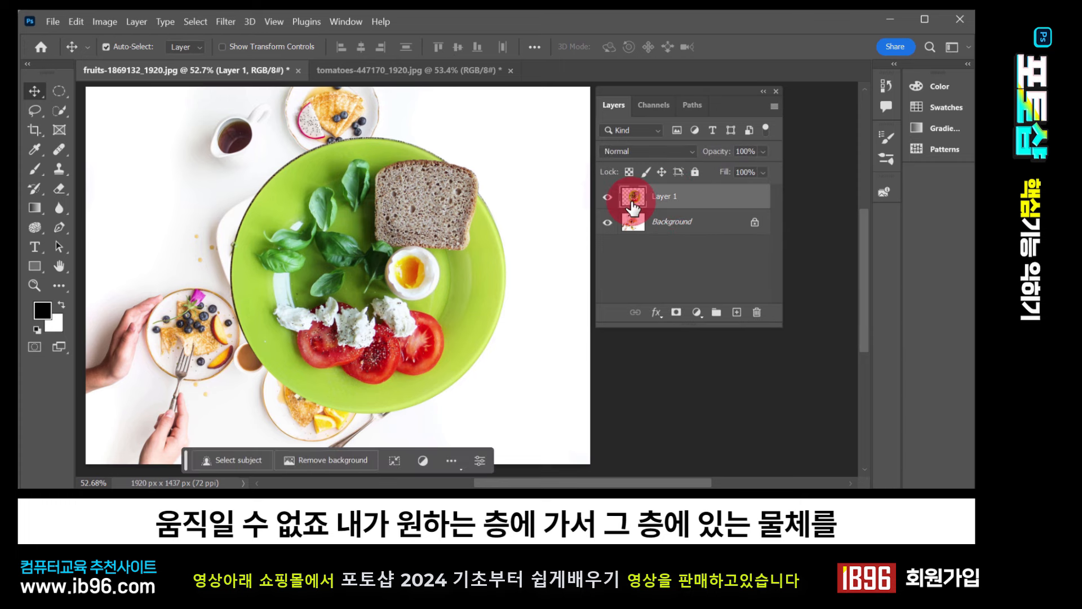
Move the plate on Layer 1 up and to the right, clear of the small pancake plate near the fork
mouse_move(428, 230)
mouse_down()
mouse_move(372, 226)
mouse_move(442, 265)
mouse_move(448, 234)
mouse_up()
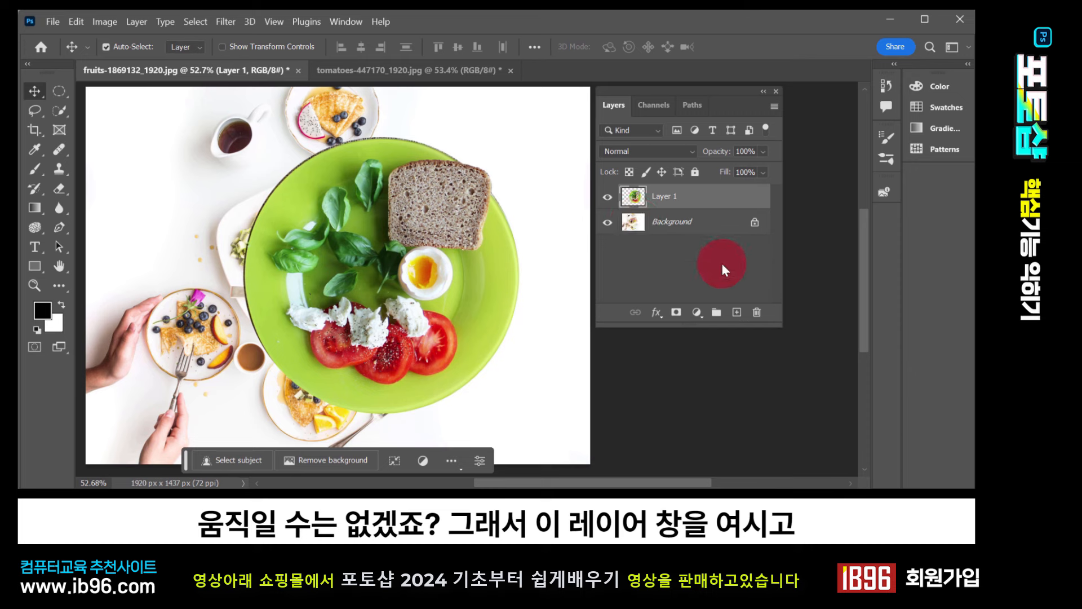
click(686, 191)
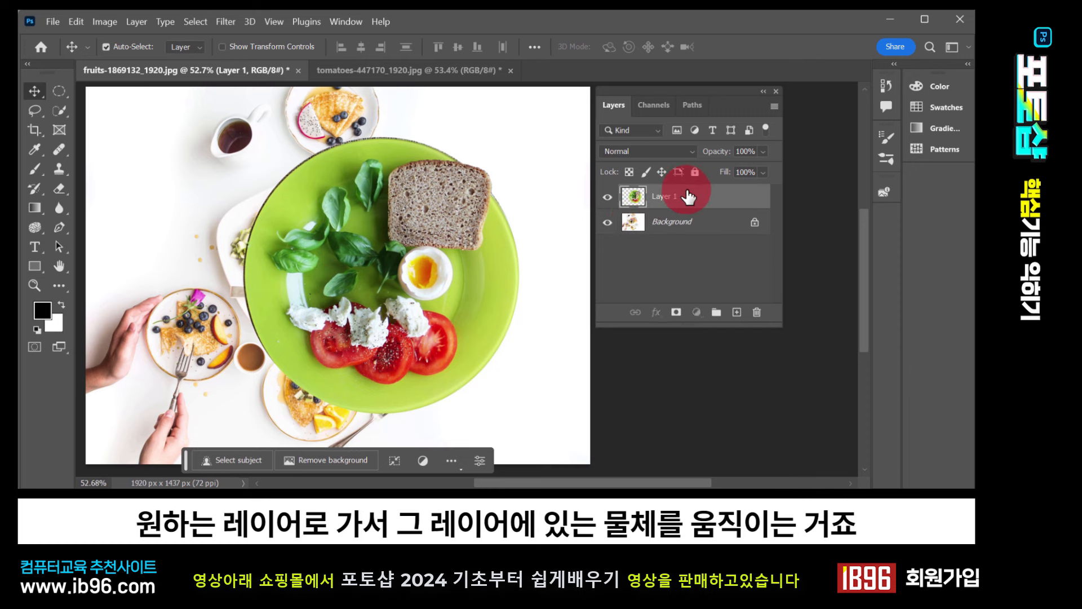
drag(411, 206, 457, 144)
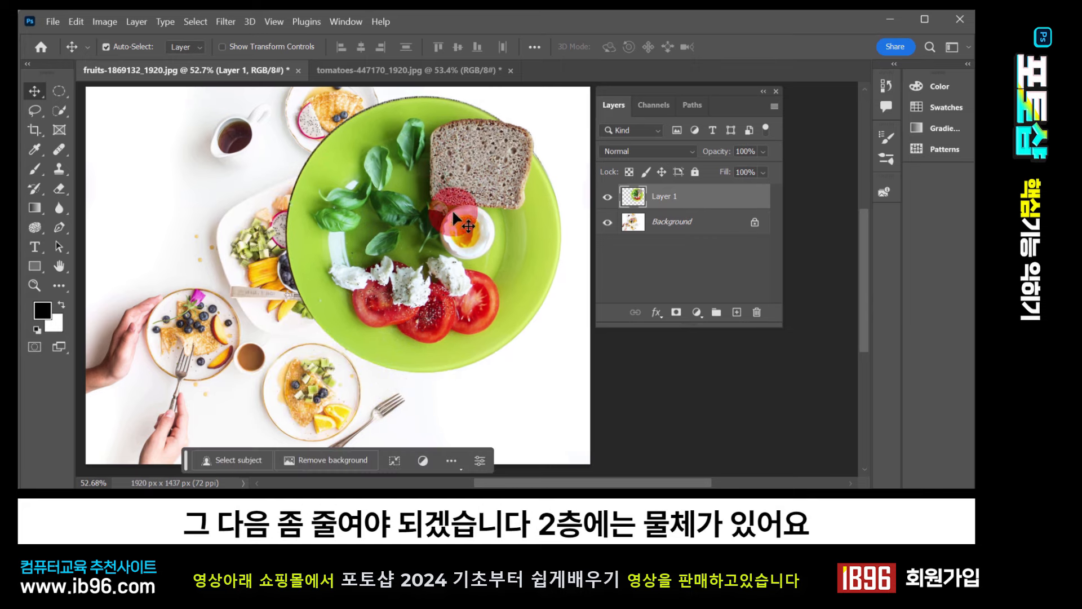
drag(453, 214, 450, 238)
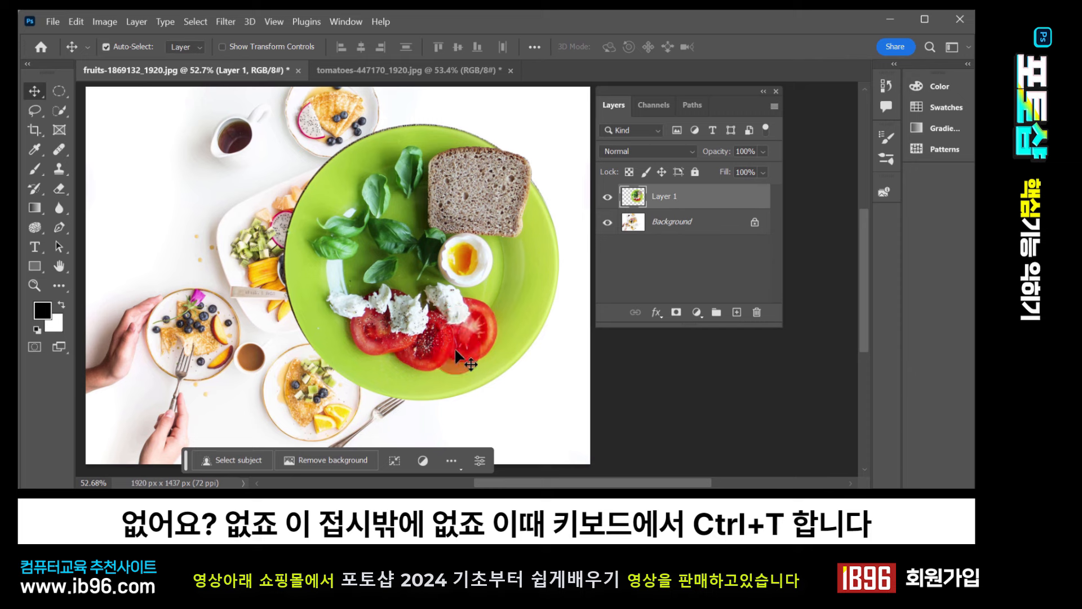
Scale the plate to 57.23% with Free Transform, place it in the empty area beside the fruit platter's upper right, and apply the transform
key(ctrl)
key(ctrl+t)
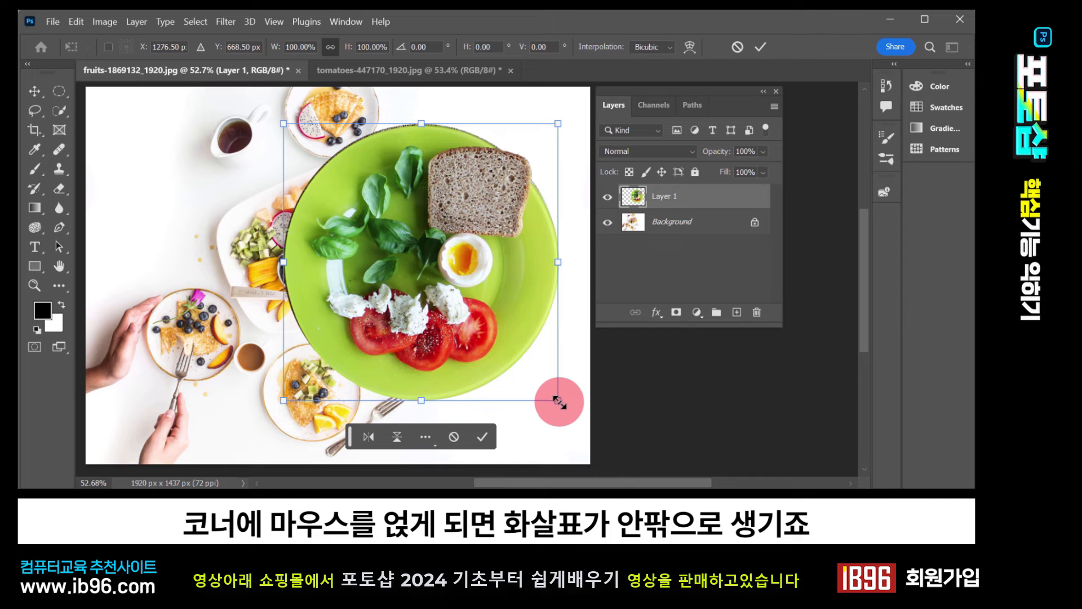
drag(559, 401, 410, 313)
drag(383, 237, 505, 211)
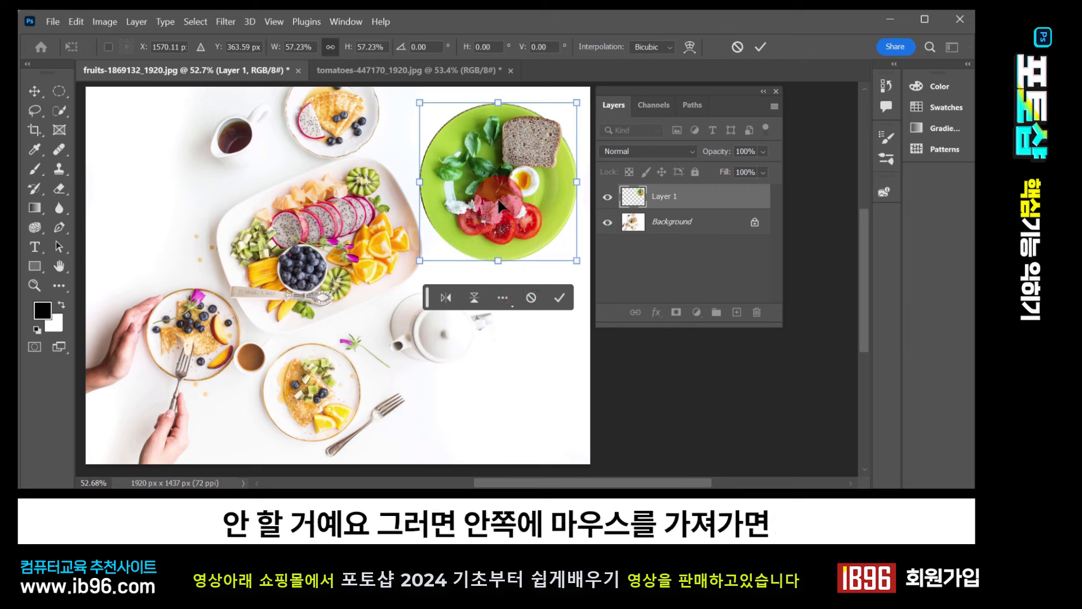
double_click(452, 131)
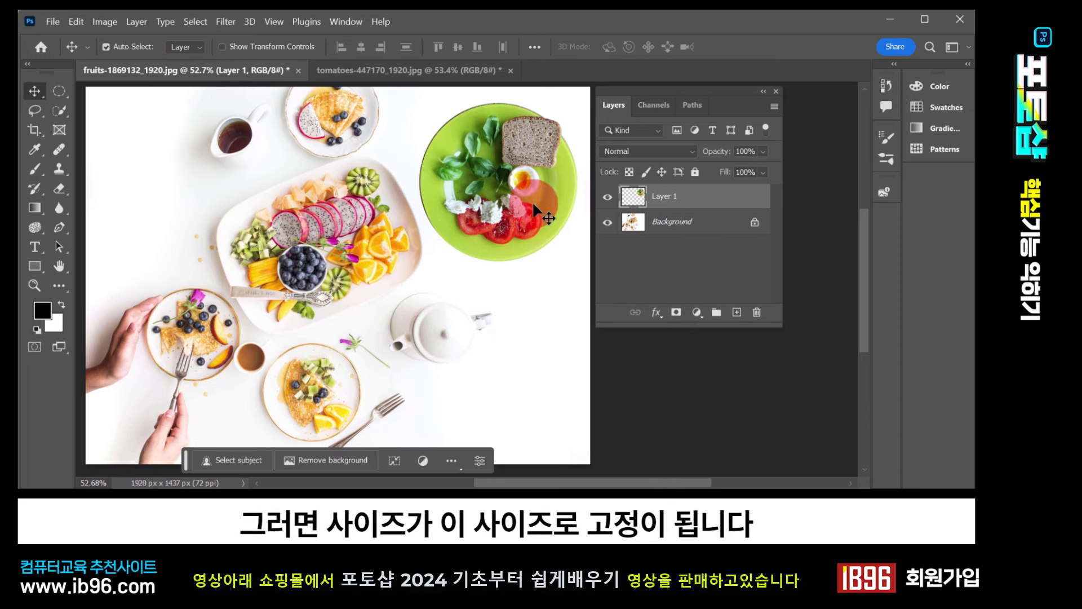
drag(534, 212, 507, 140)
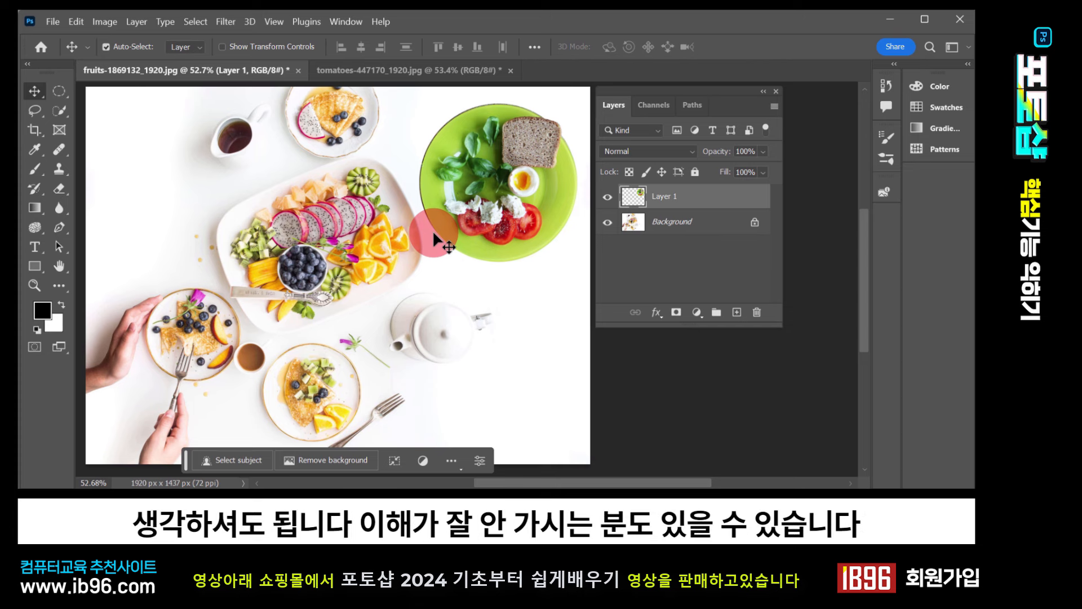
drag(432, 232, 499, 208)
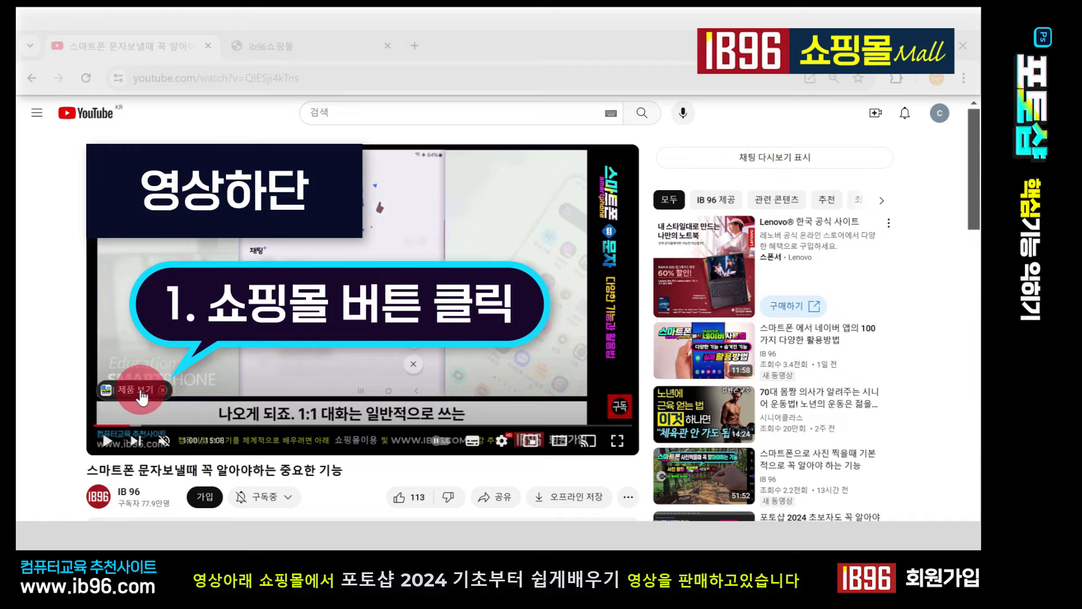
Switch to the browser, open the Windows 11 course from the YouTube video's product list, and read through its curriculum
click(141, 395)
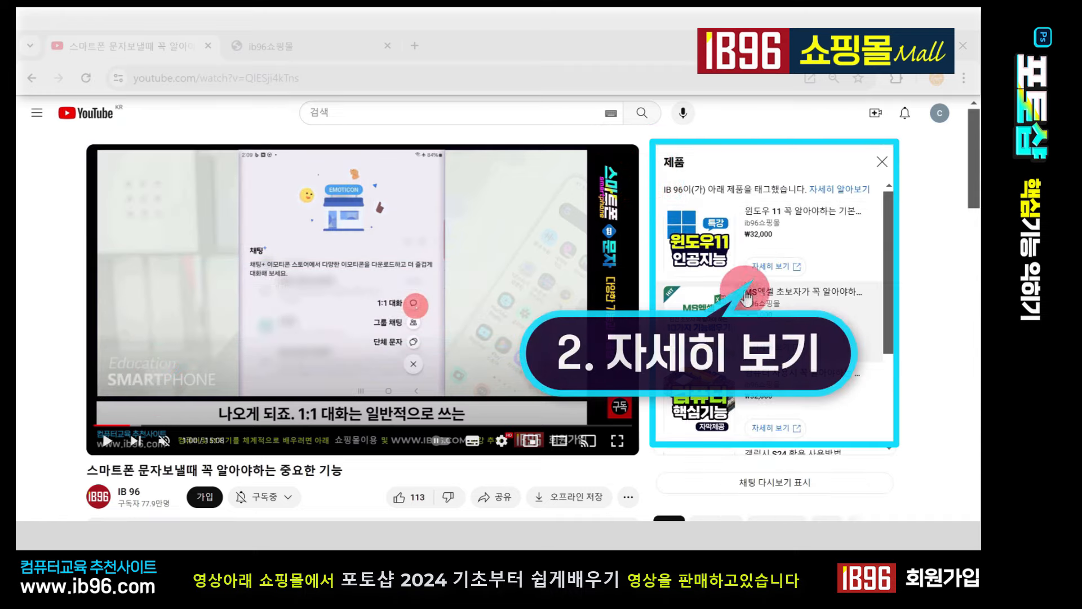
click(785, 268)
scroll(651, 305, down, 5)
scroll(651, 306, down, 15)
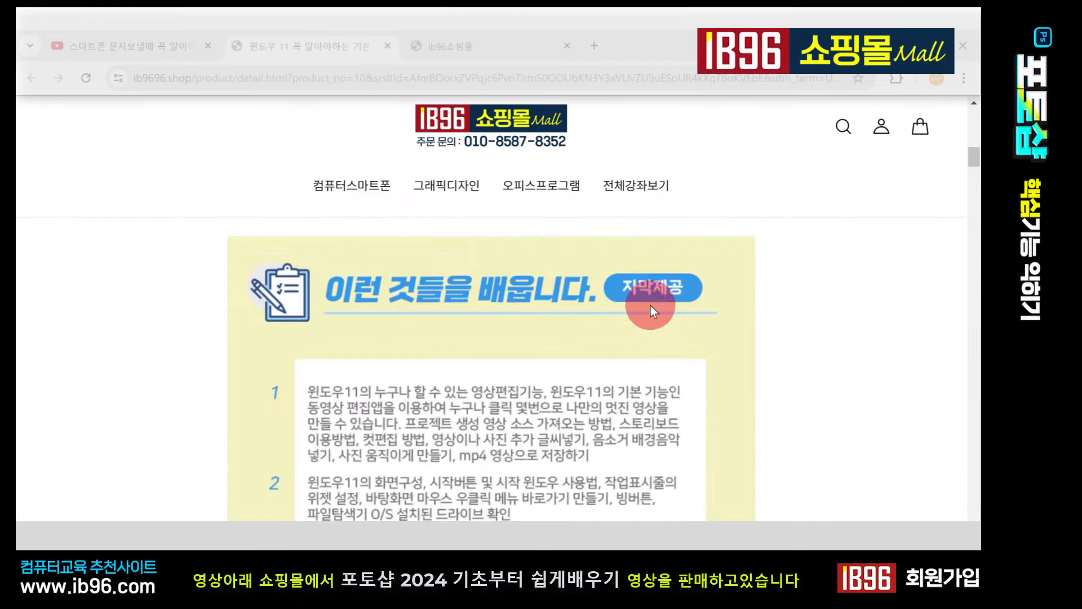
scroll(650, 306, down, 6)
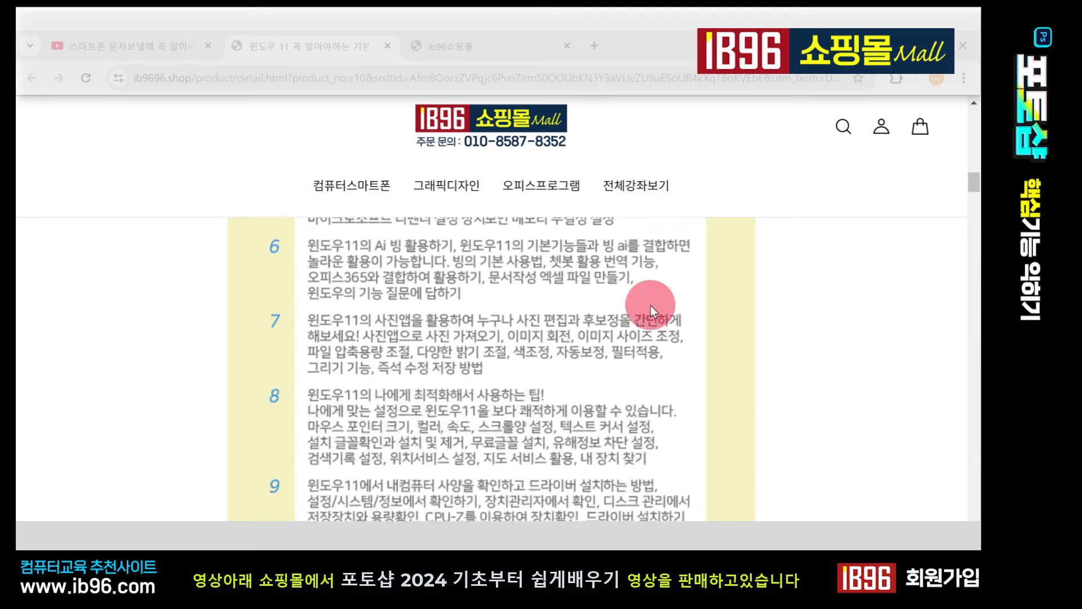
scroll(650, 305, up, 2)
scroll(651, 305, up, 8)
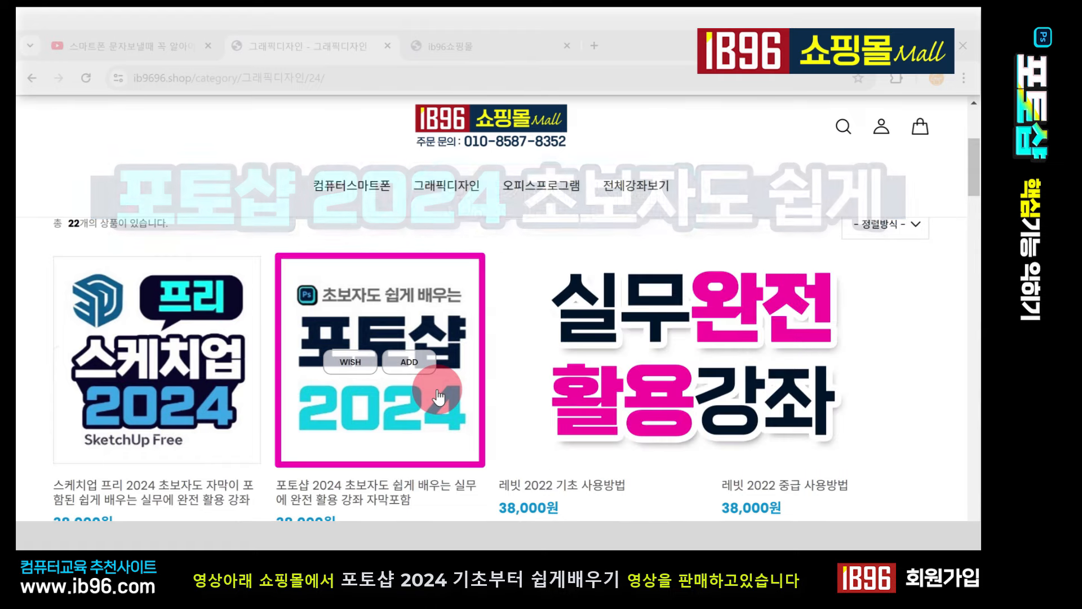
Open the Photoshop 2024 beginner course from the graphic design category and read its list of core topics
click(402, 399)
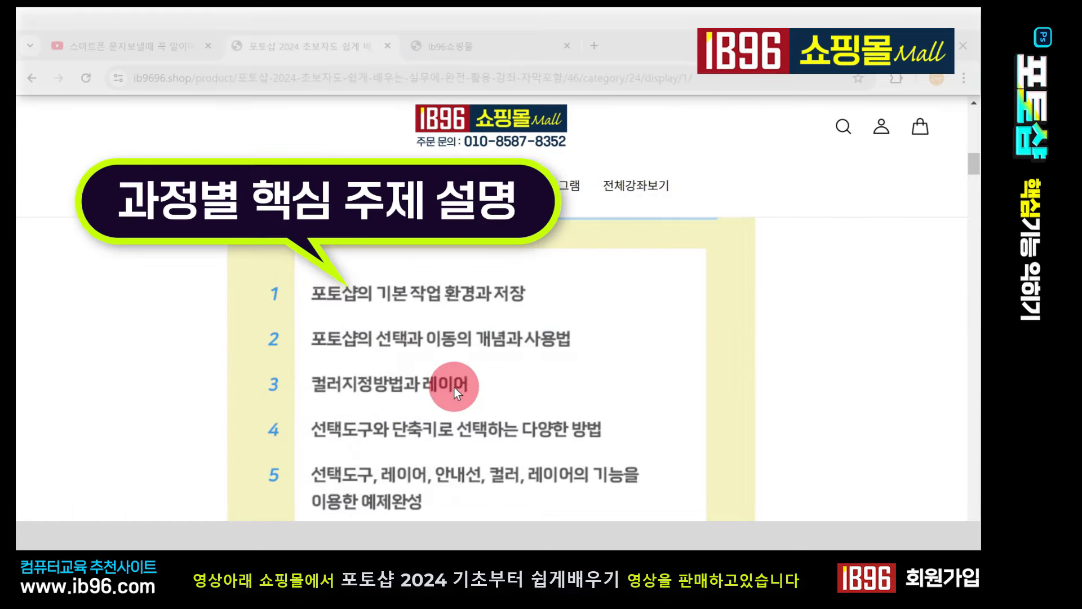
scroll(455, 387, down, 1)
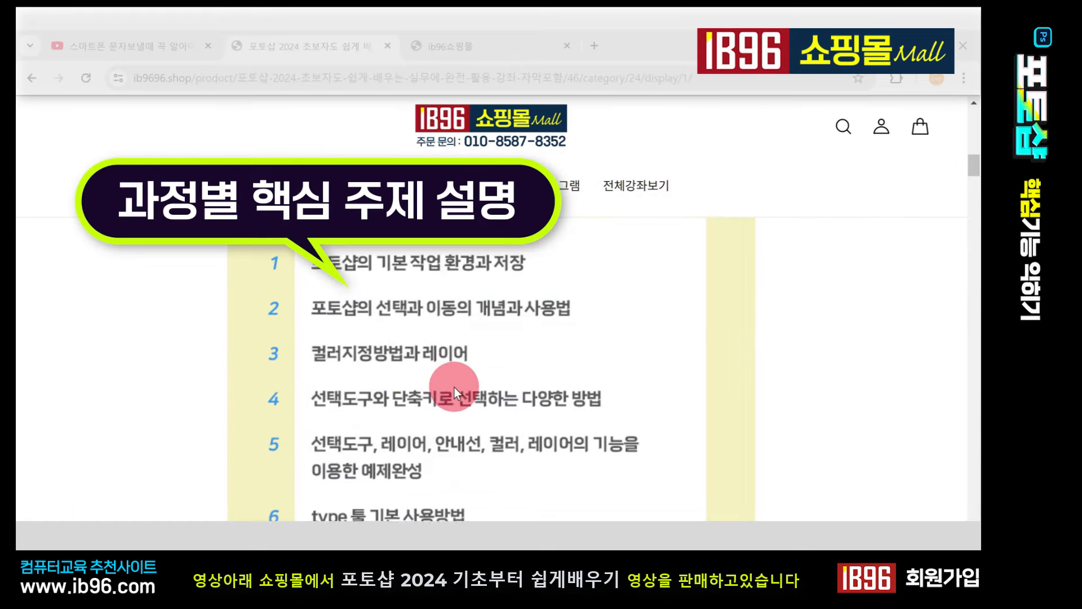
Read through the rest of the Photoshop 2024 course page, from the core topics to the subtitle screenshots and lesson examples
scroll(454, 389, down, 10)
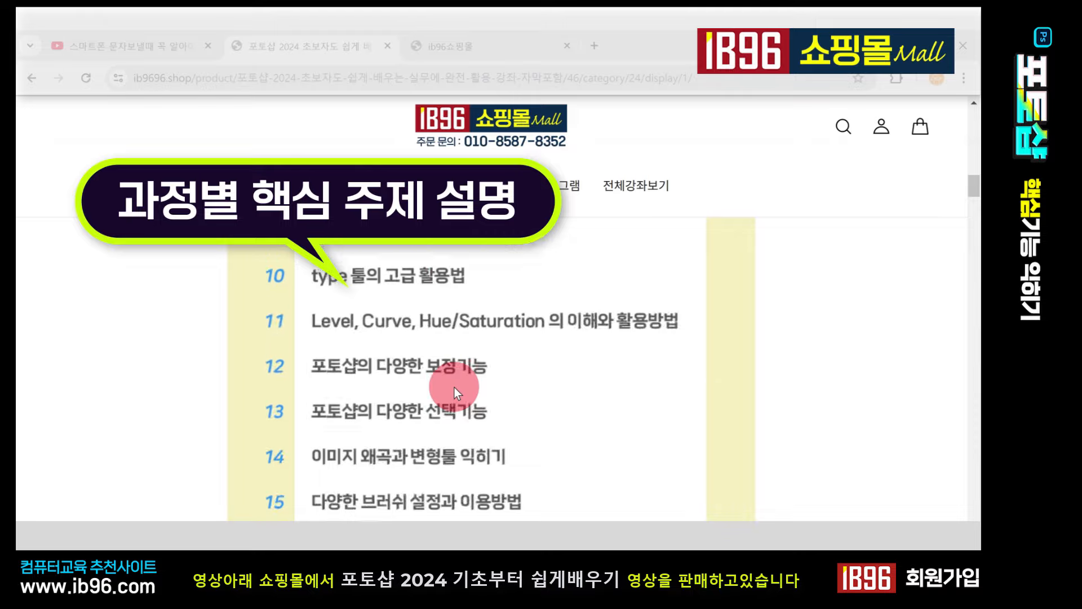
scroll(457, 394, down, 10)
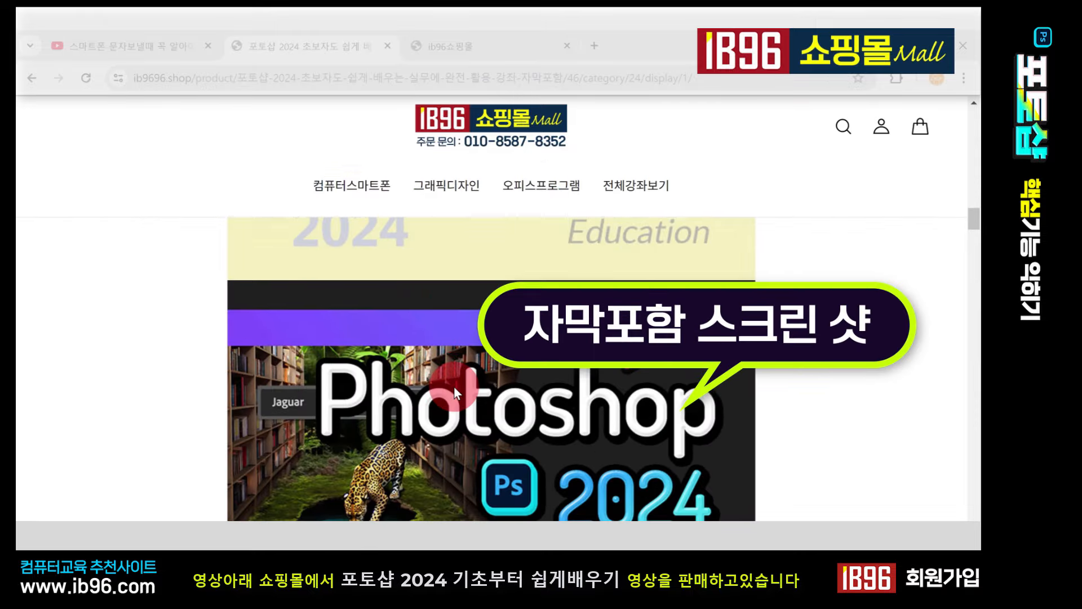
scroll(454, 387, down, 8)
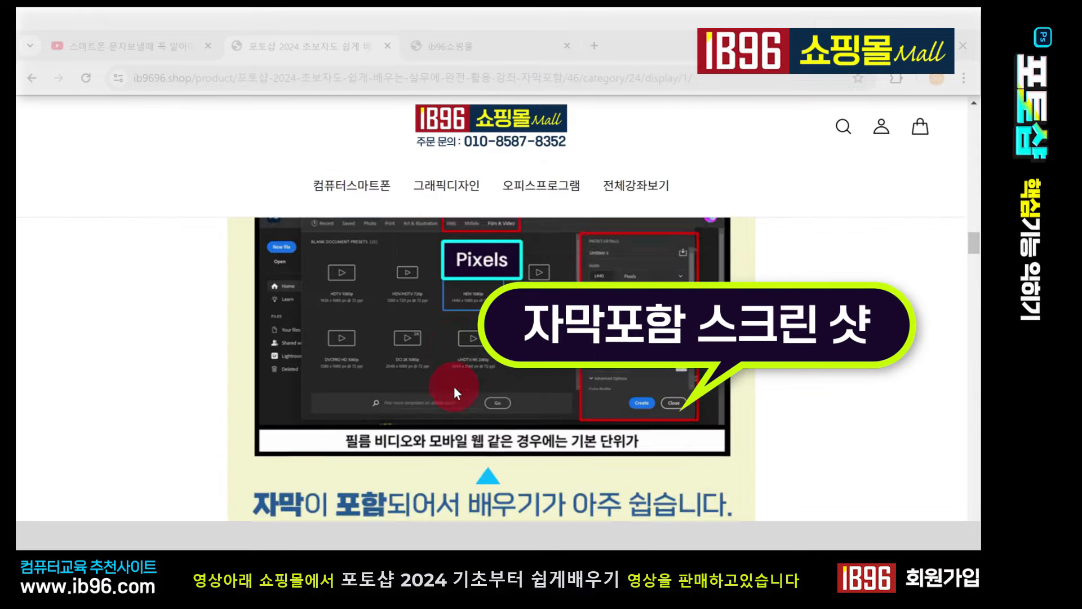
scroll(454, 387, down, 6)
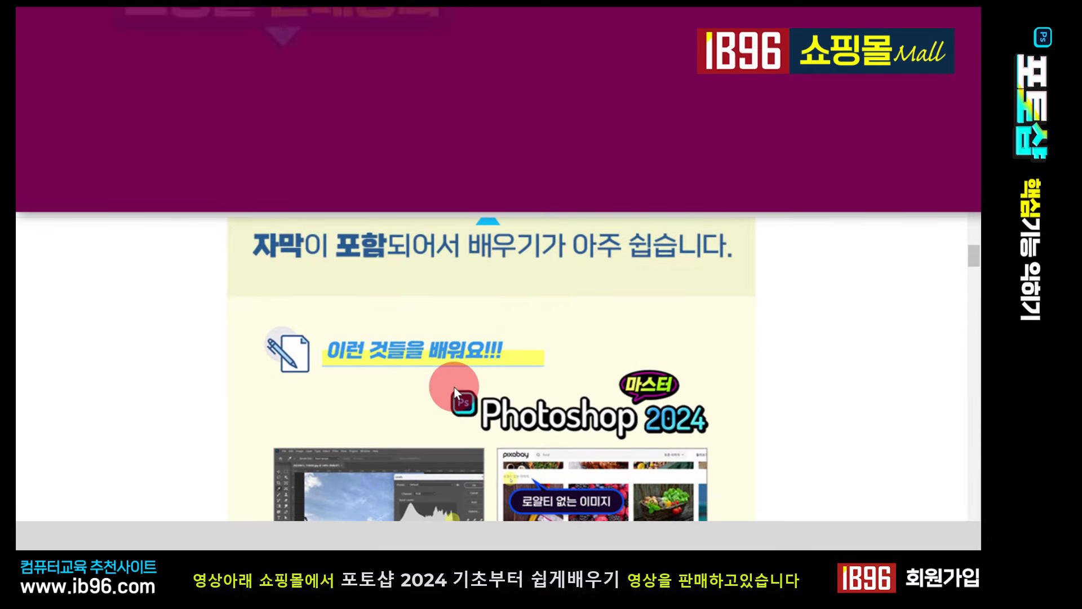
scroll(454, 387, down, 1)
scroll(455, 388, down, 2)
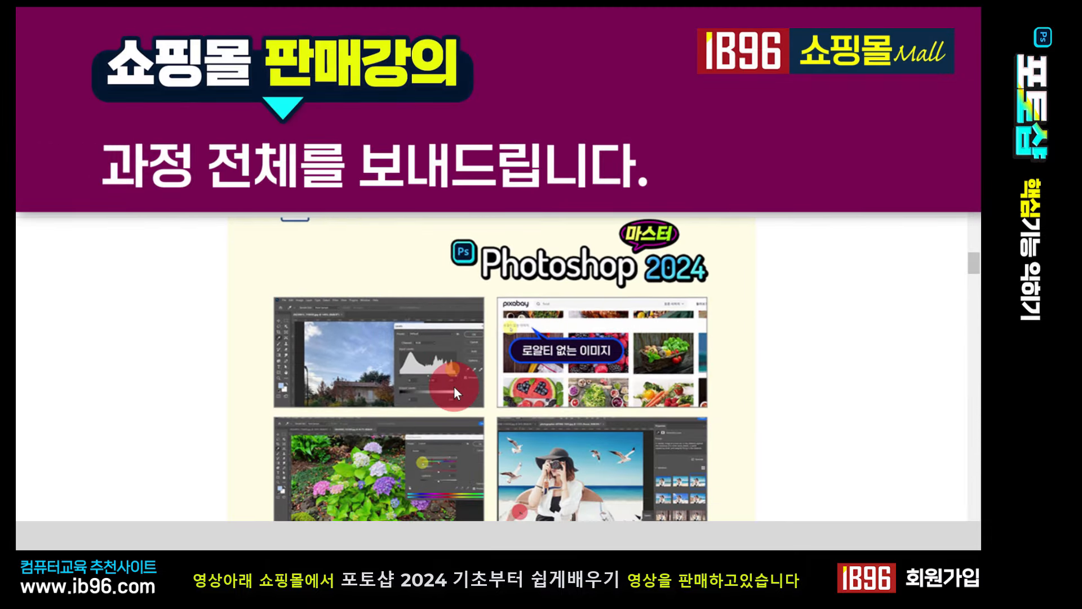
scroll(455, 387, down, 2)
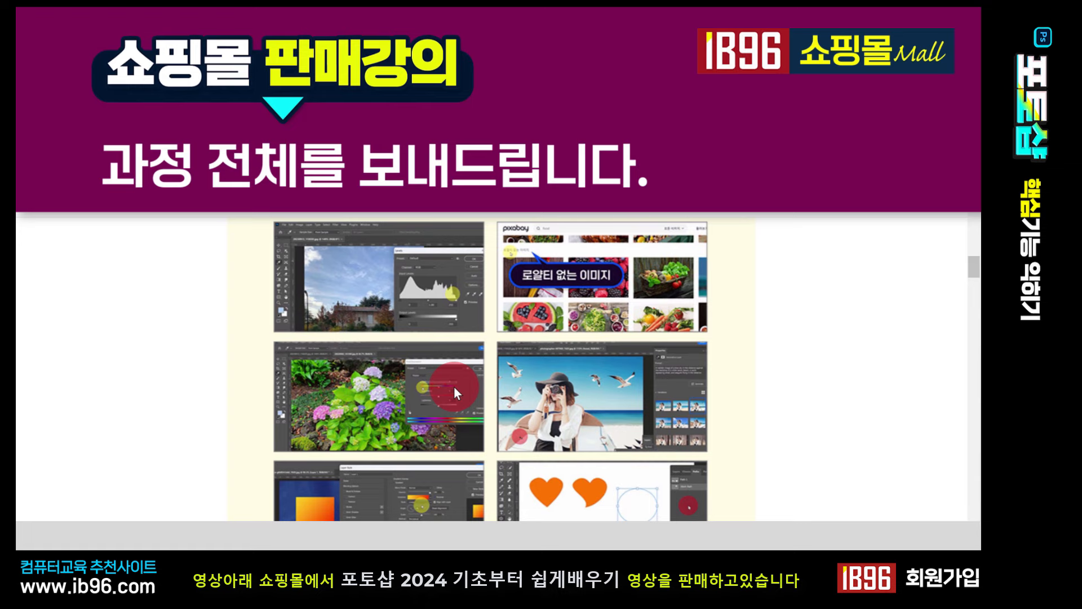
scroll(653, 394, down, 2)
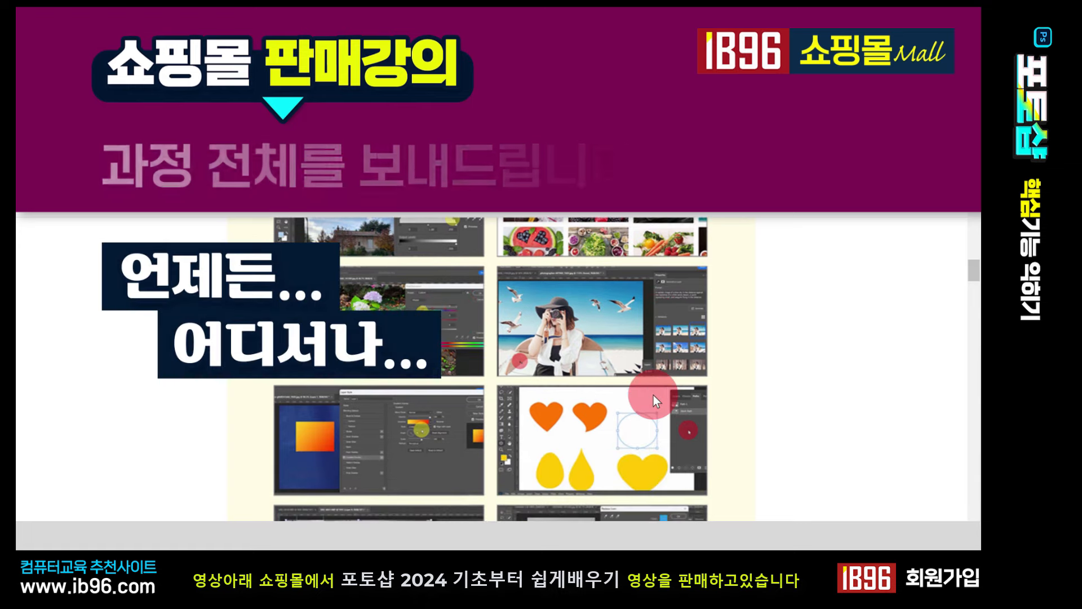
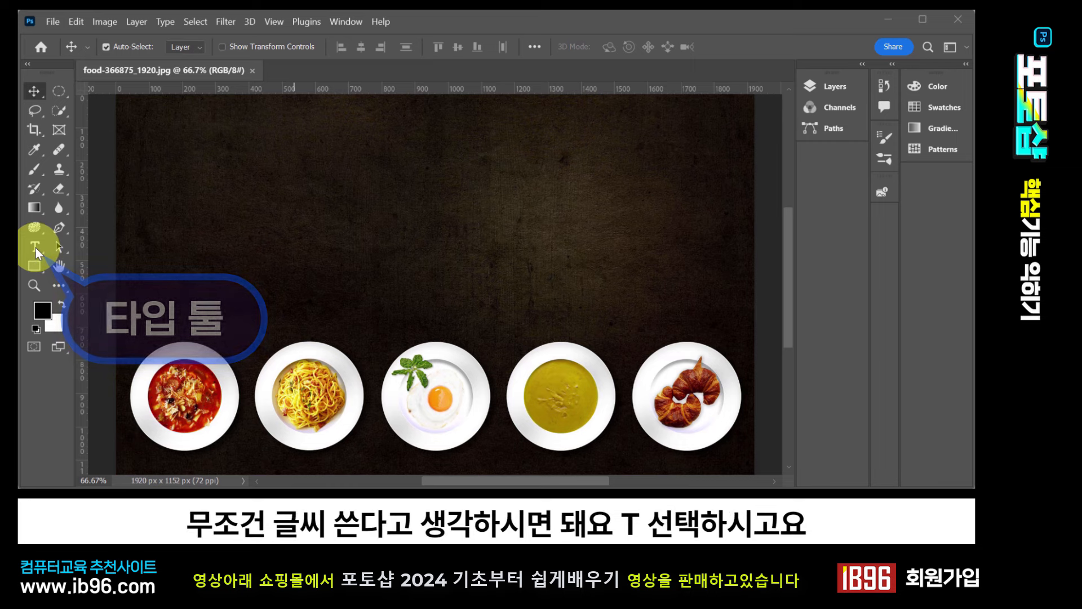
Start a horizontal text line in the dark area above the plates and try the preset font sizes 30 pt and 16 pt
click(36, 248)
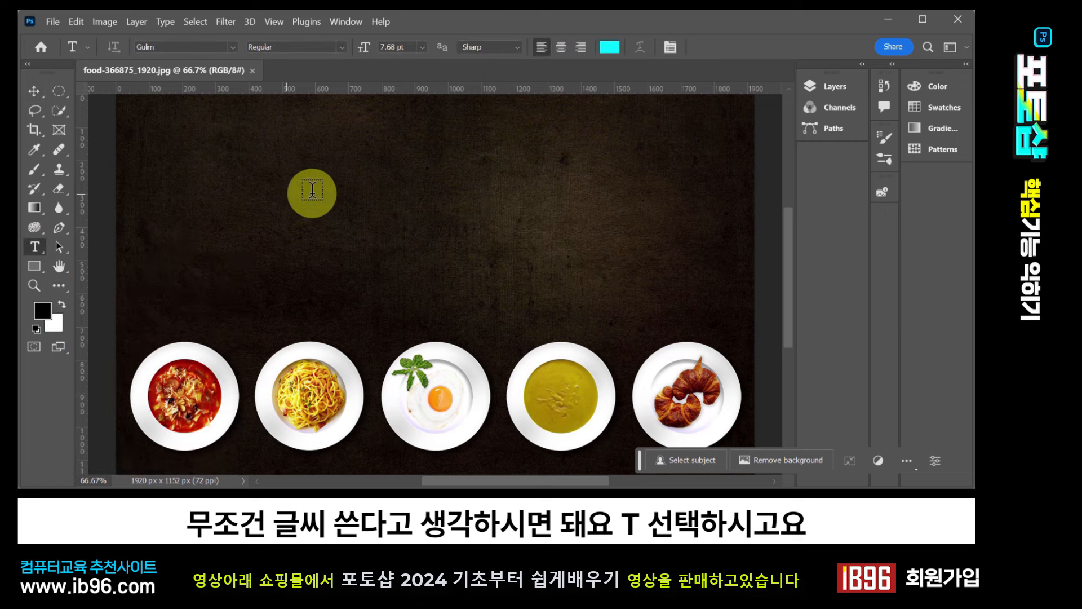
click(237, 209)
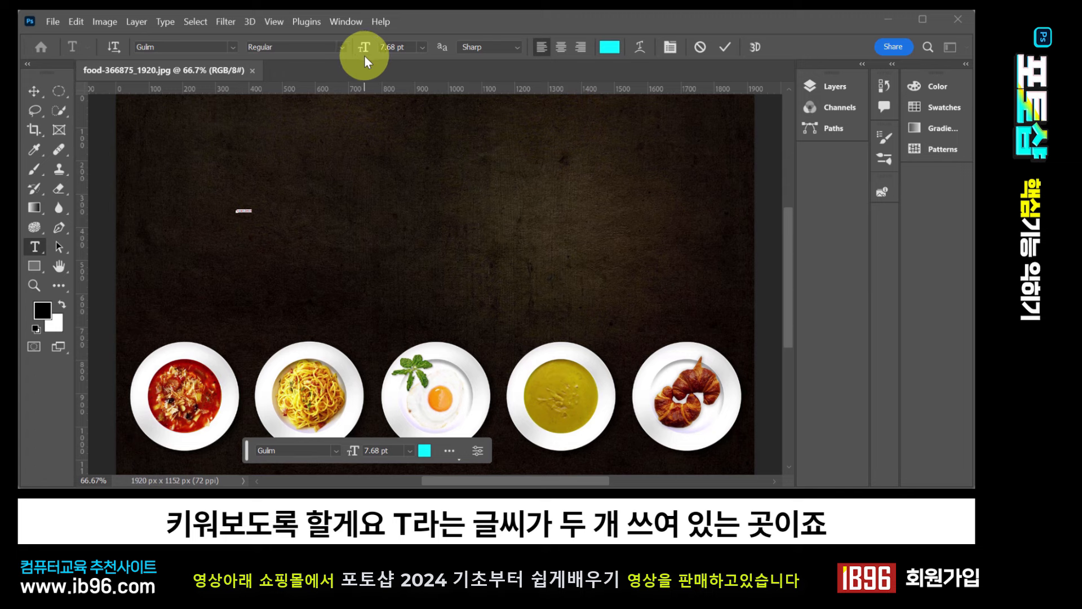
click(423, 48)
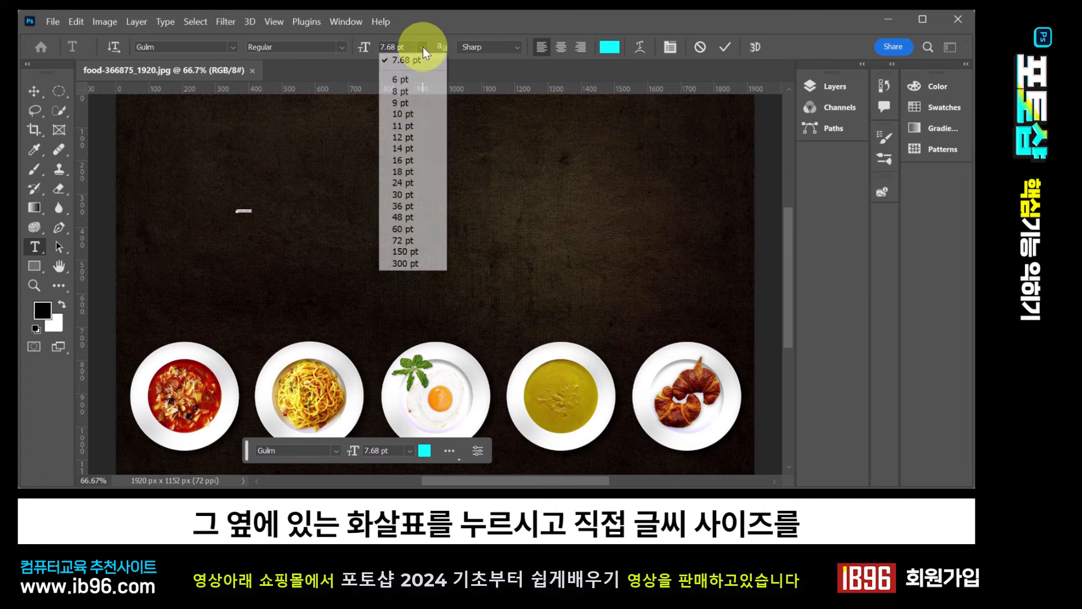
click(413, 195)
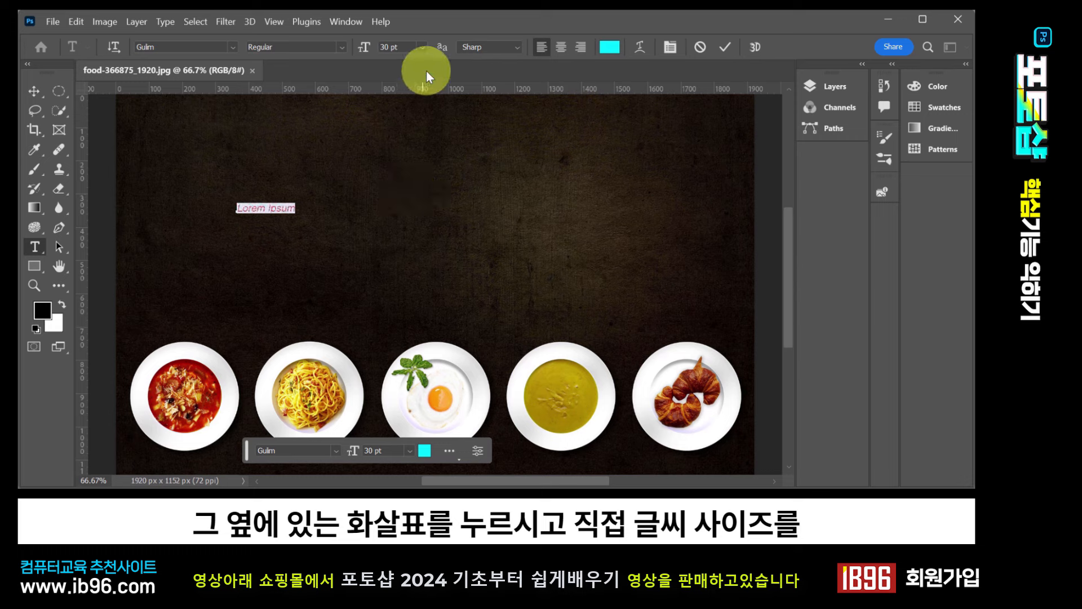
click(422, 47)
click(415, 161)
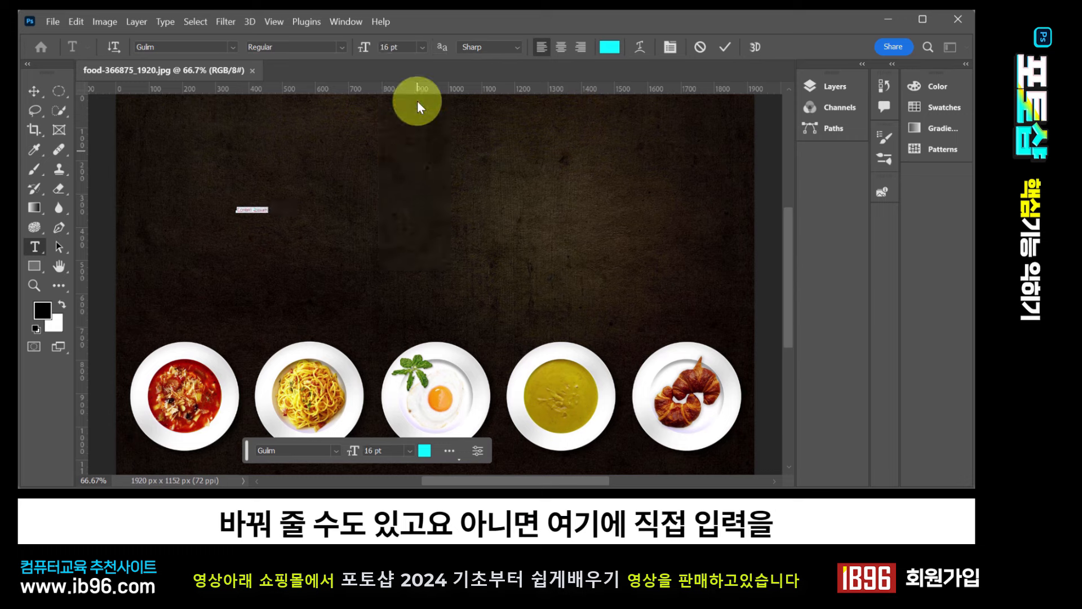
Set the text size to 50 pt, enlarge it to 181 pt, and replace the placeholder text with "Photoshop"
click(363, 47)
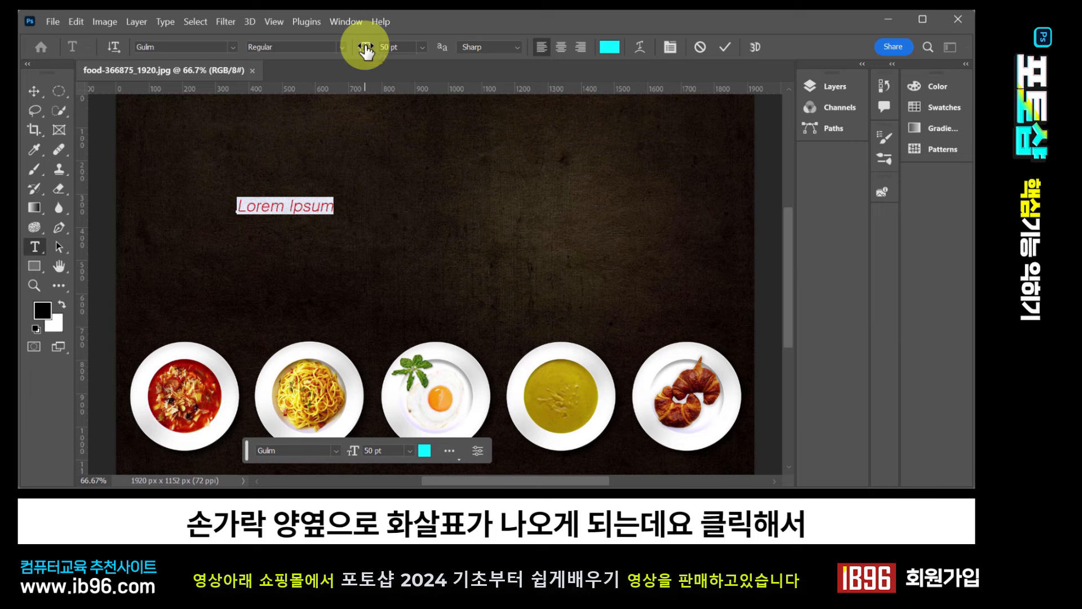
drag(366, 51, 447, 53)
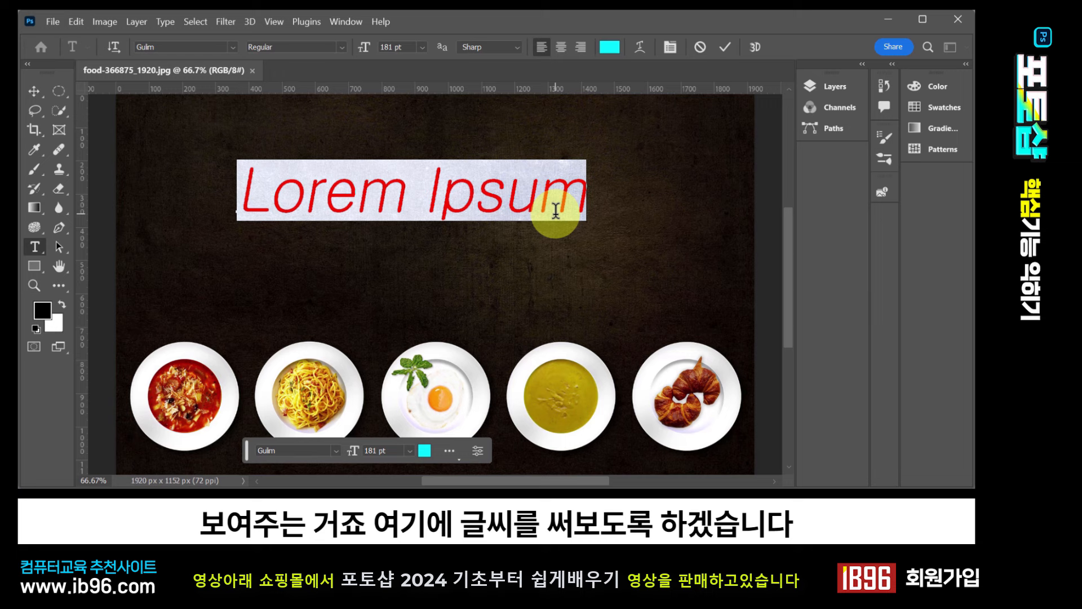
text(Photoshop)
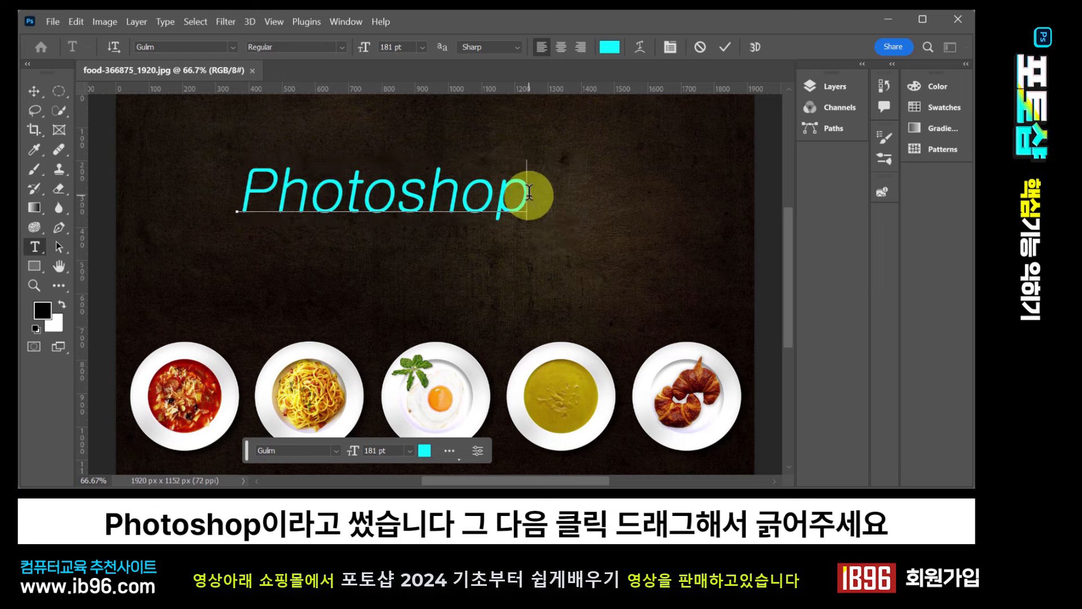
Select the whole word "Photoshop" and change its font to ROG Fonts
drag(529, 193, 235, 206)
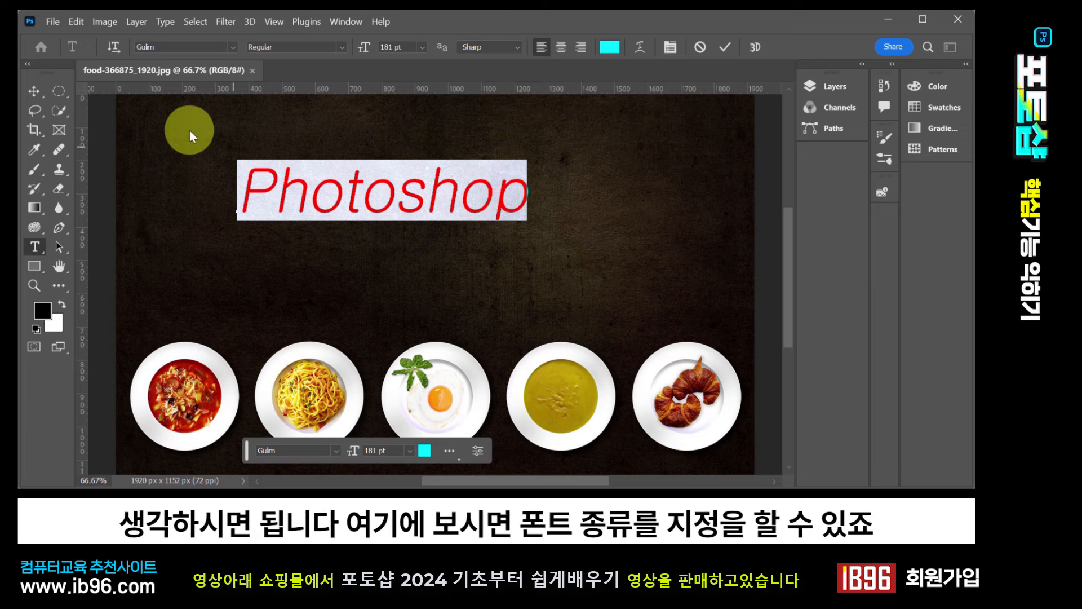
click(232, 48)
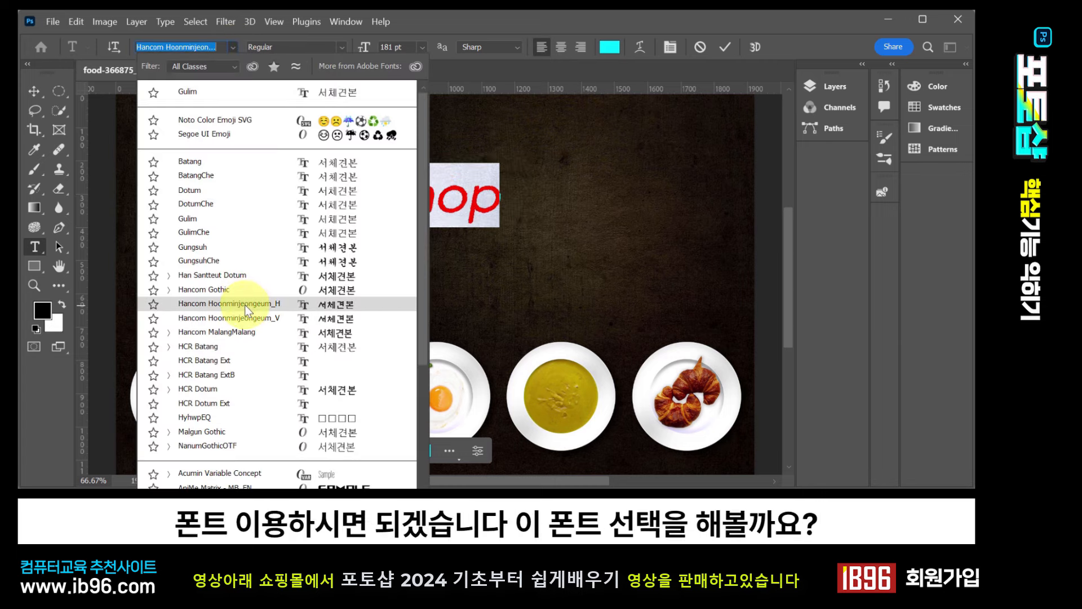
scroll(245, 310, down, 10)
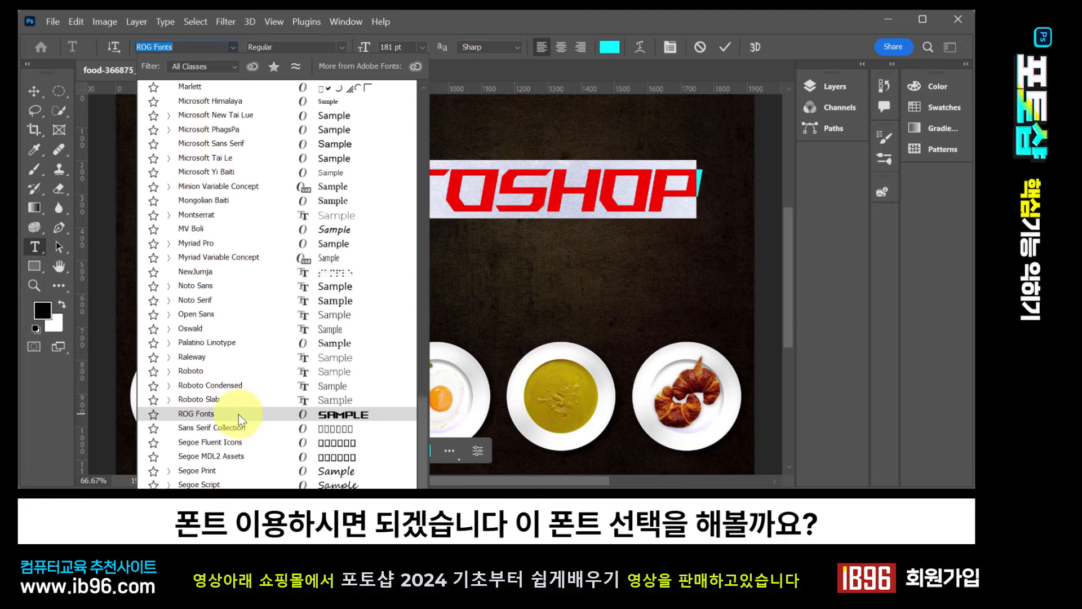
click(197, 414)
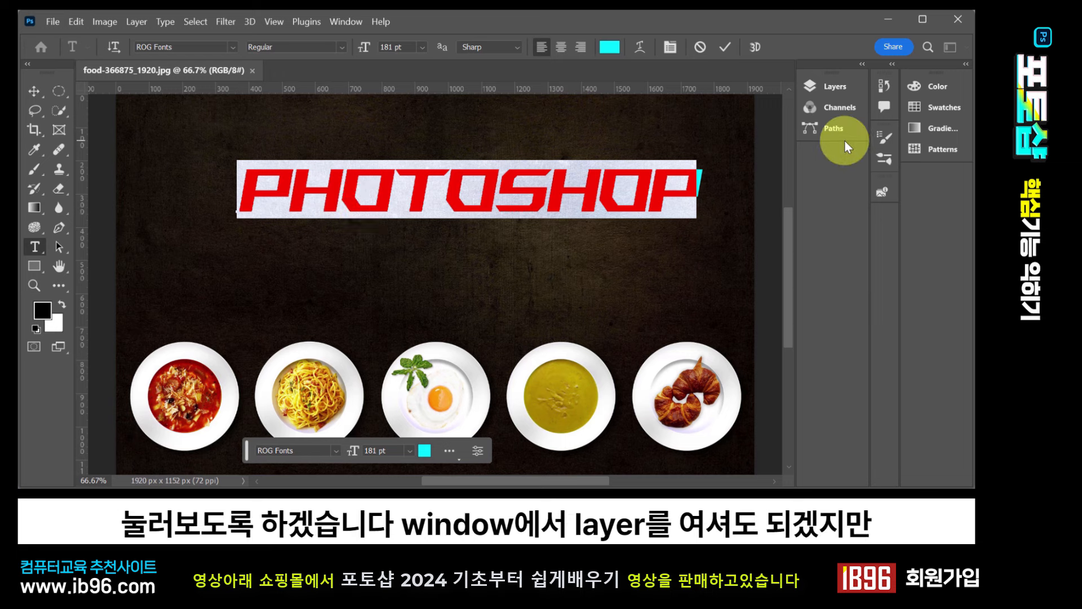
Expand the Layers panel, collapse and expand it again, and detach it from the dock as a floating panel
click(350, 22)
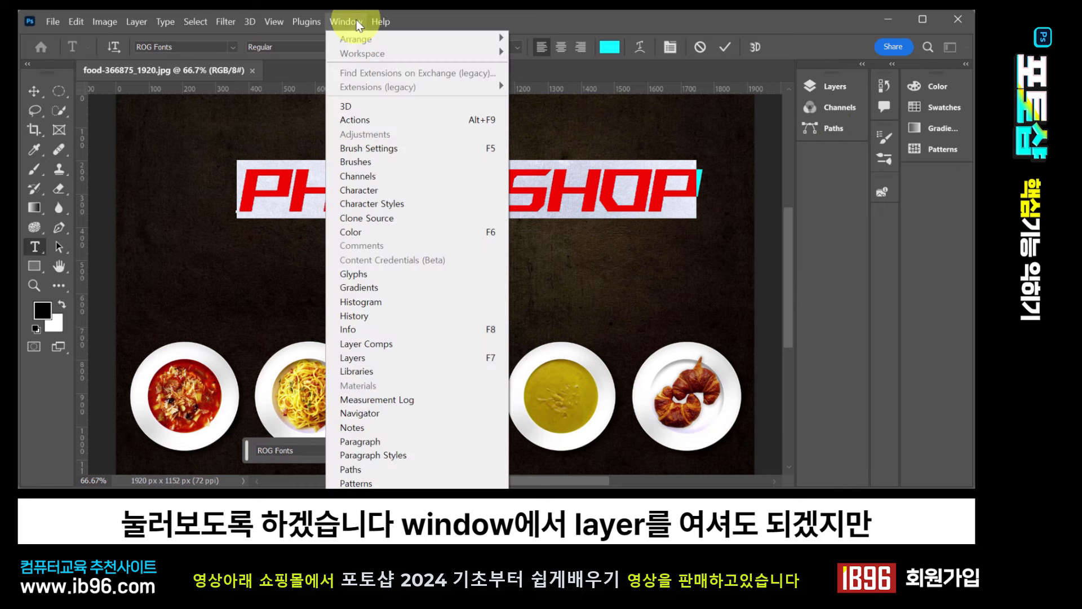
click(843, 248)
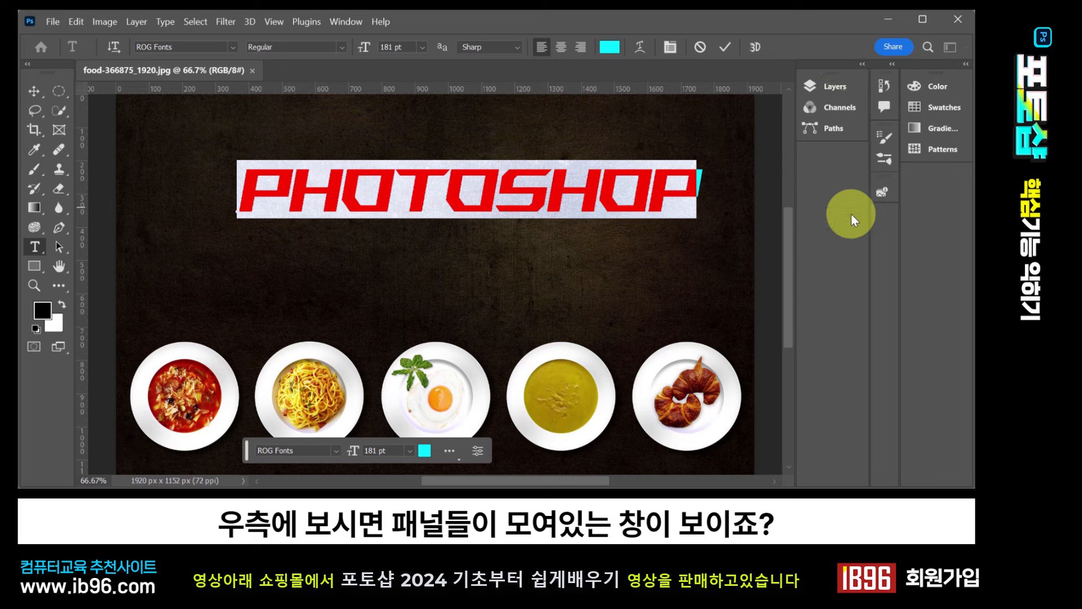
click(833, 90)
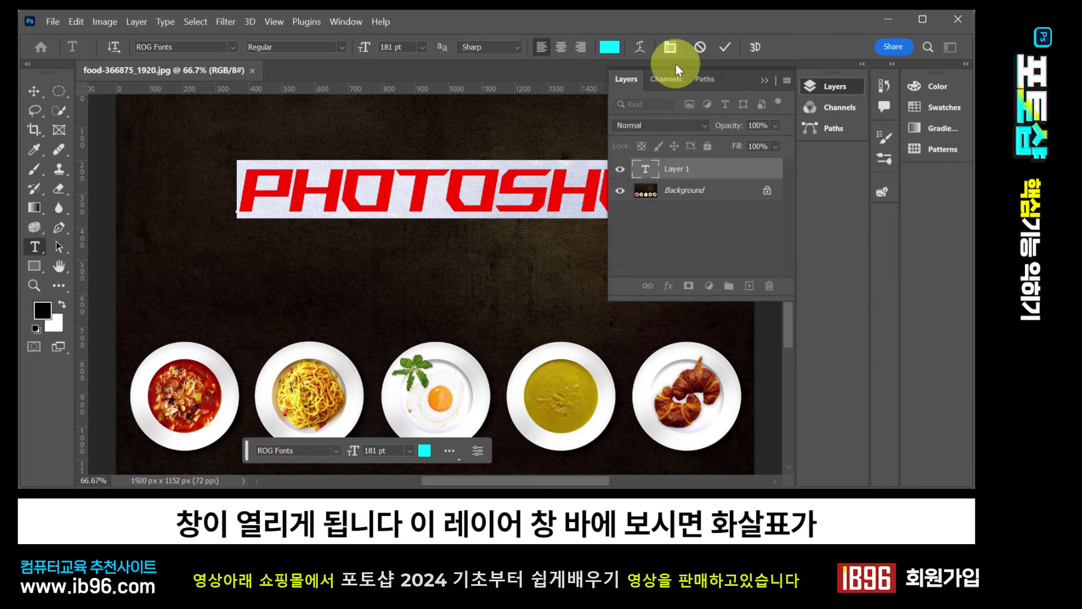
click(764, 81)
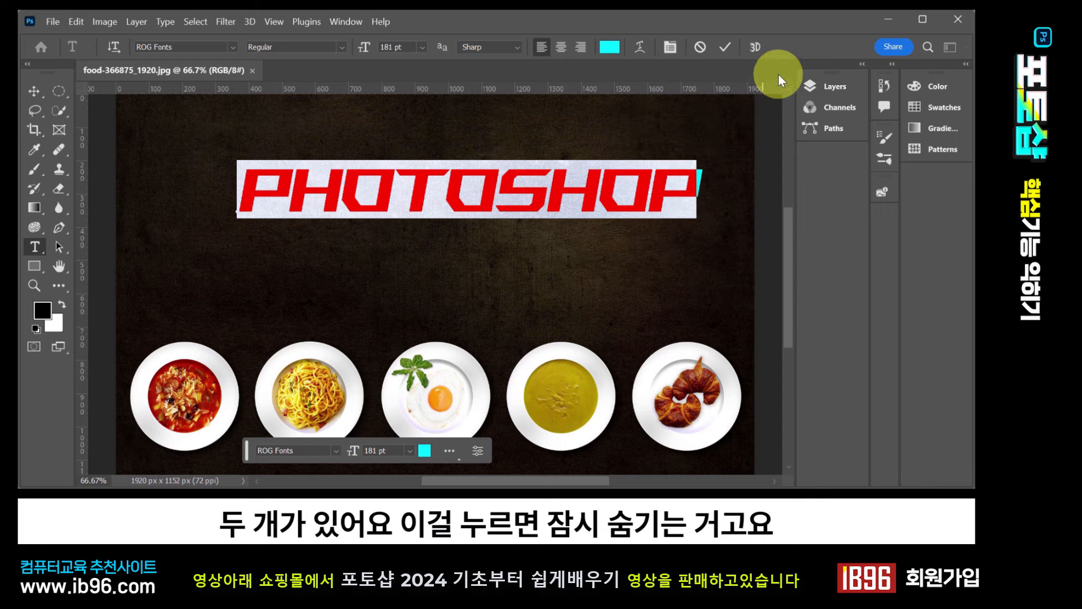
click(834, 85)
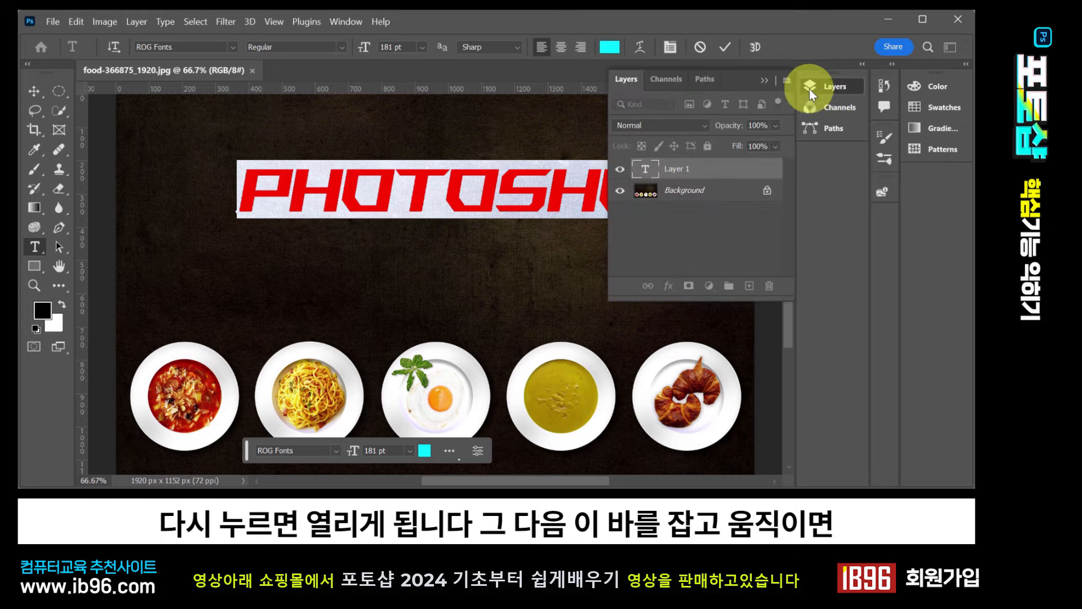
drag(739, 79, 801, 113)
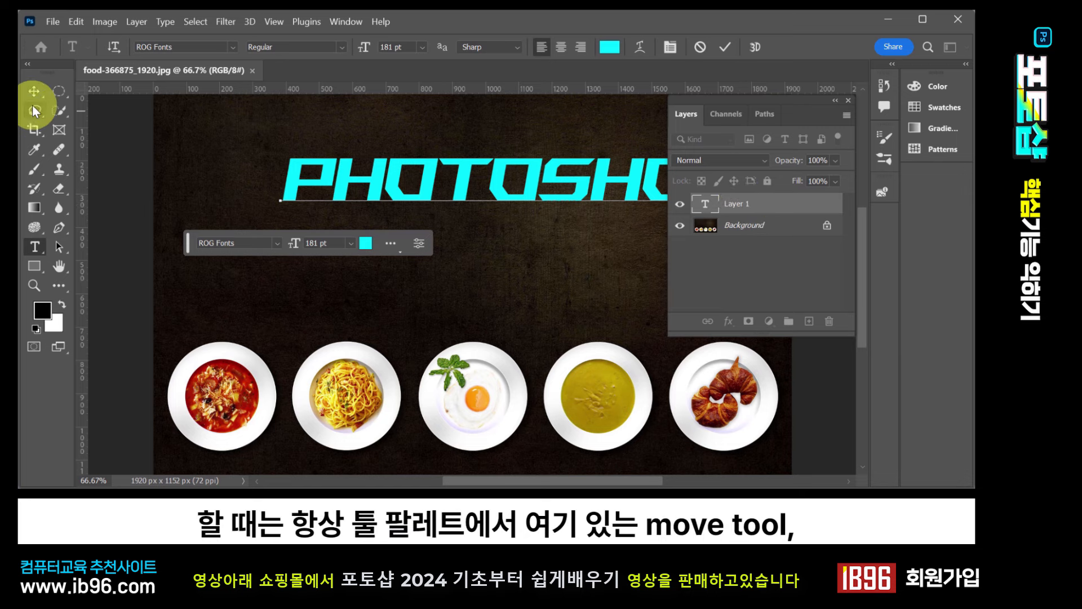
Commit the text and reposition the Photoshop layer with the Move tool in the middle of the dark area above the plates
click(33, 88)
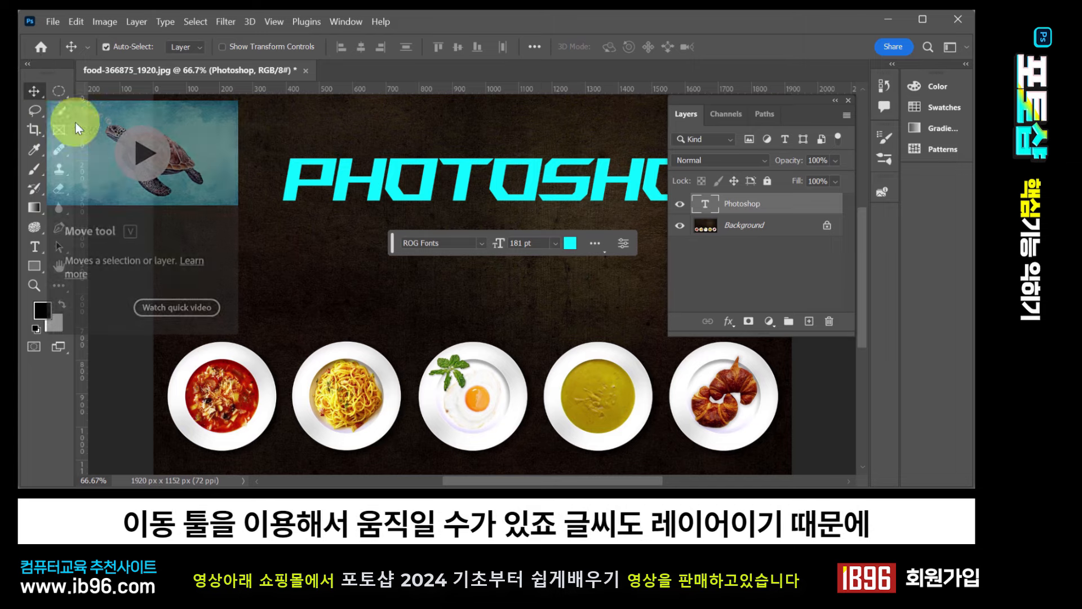
drag(524, 195, 446, 178)
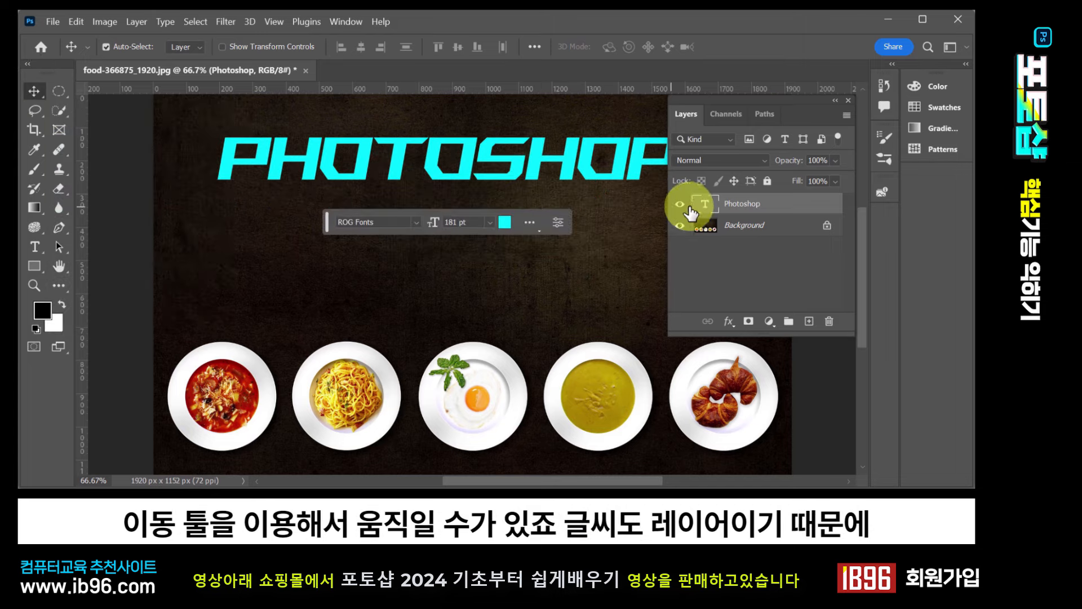
drag(349, 169, 339, 202)
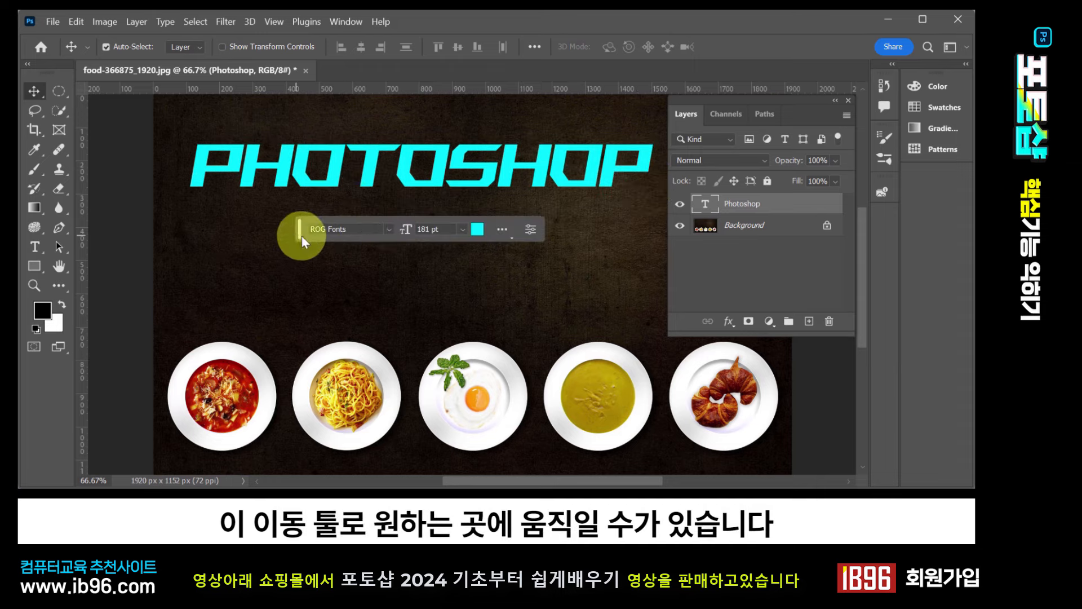
key(ctrl+z)
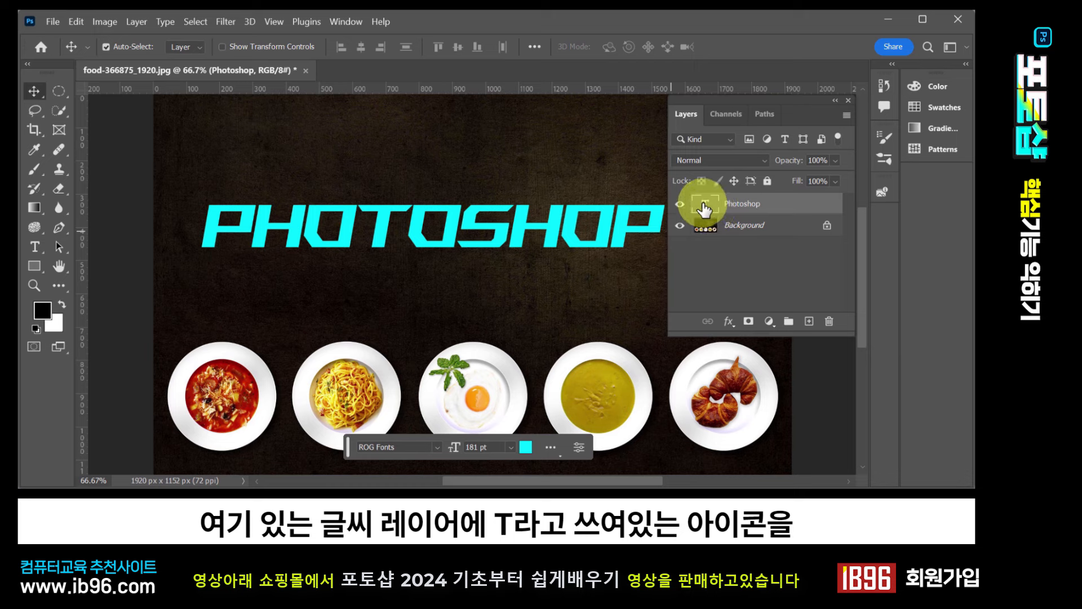
Reopen the Photoshop text layer for editing, check the font styles offered for ROG Fonts, and change the font to Arial
double_click(704, 210)
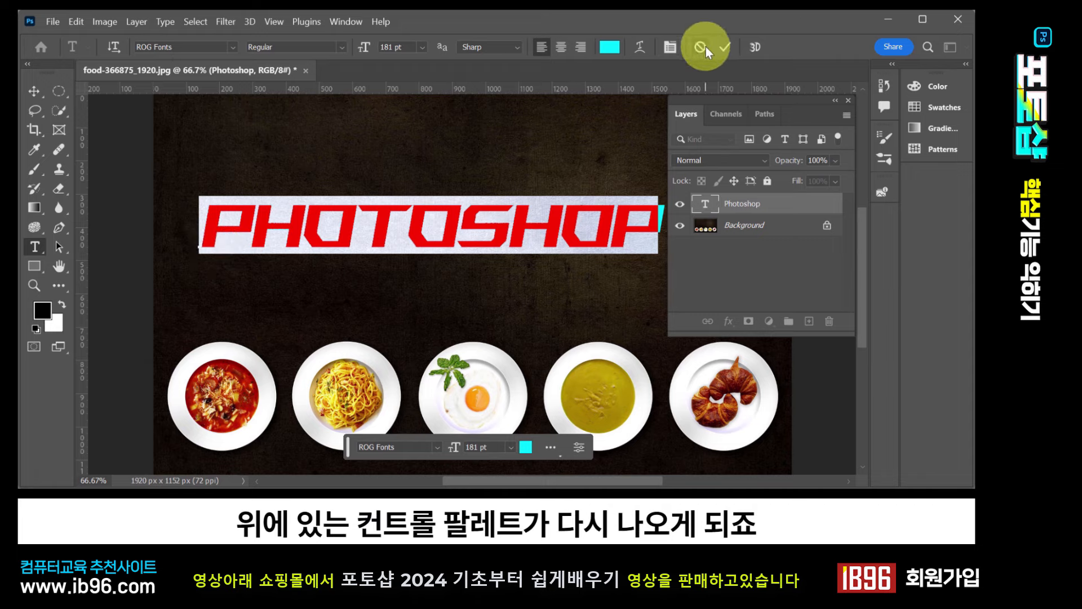
click(35, 93)
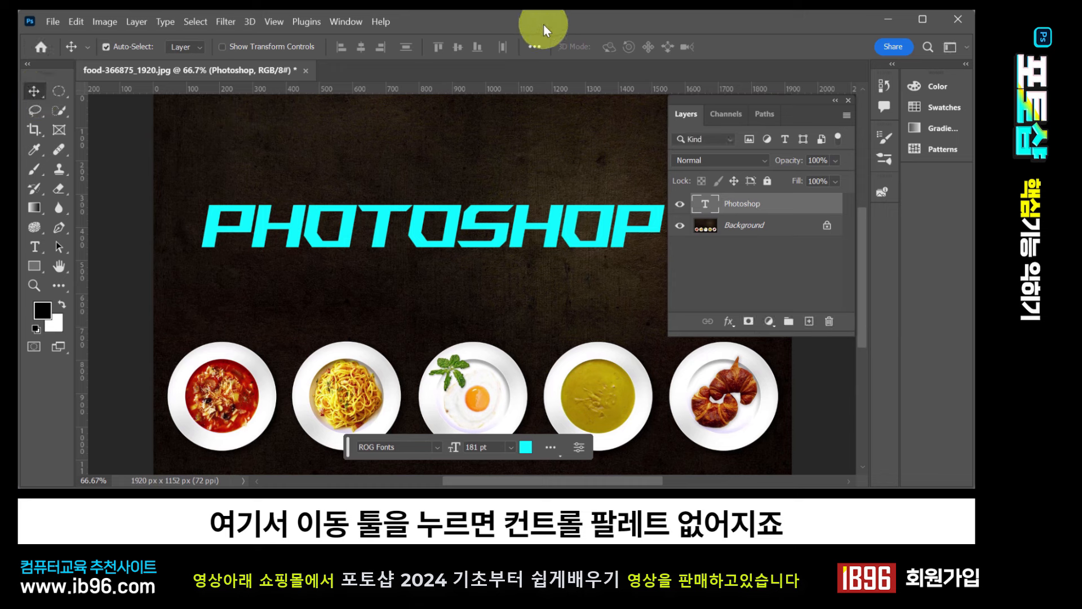
double_click(703, 206)
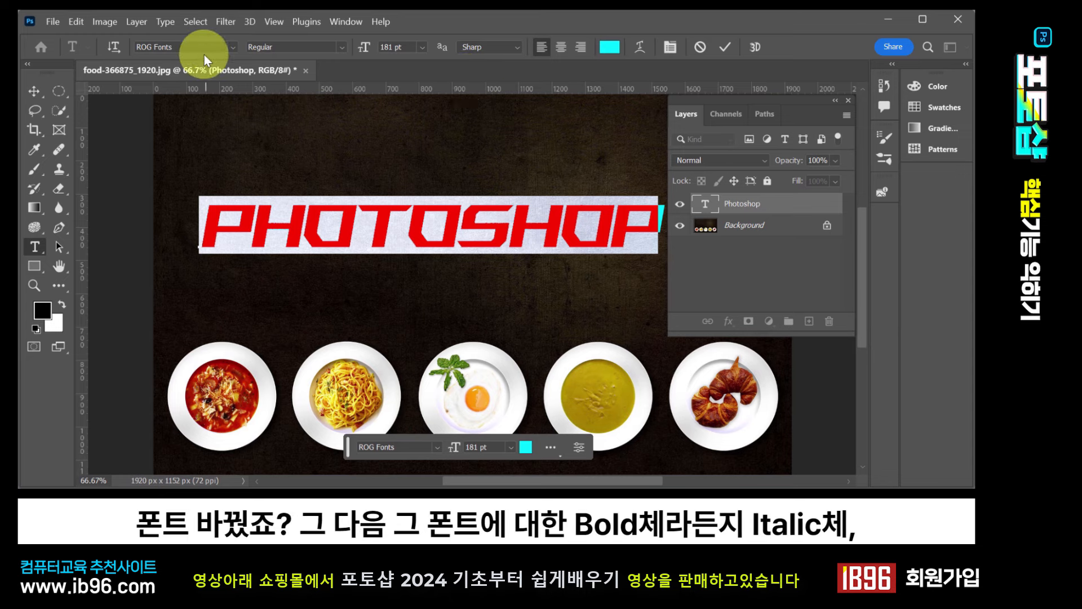
click(341, 46)
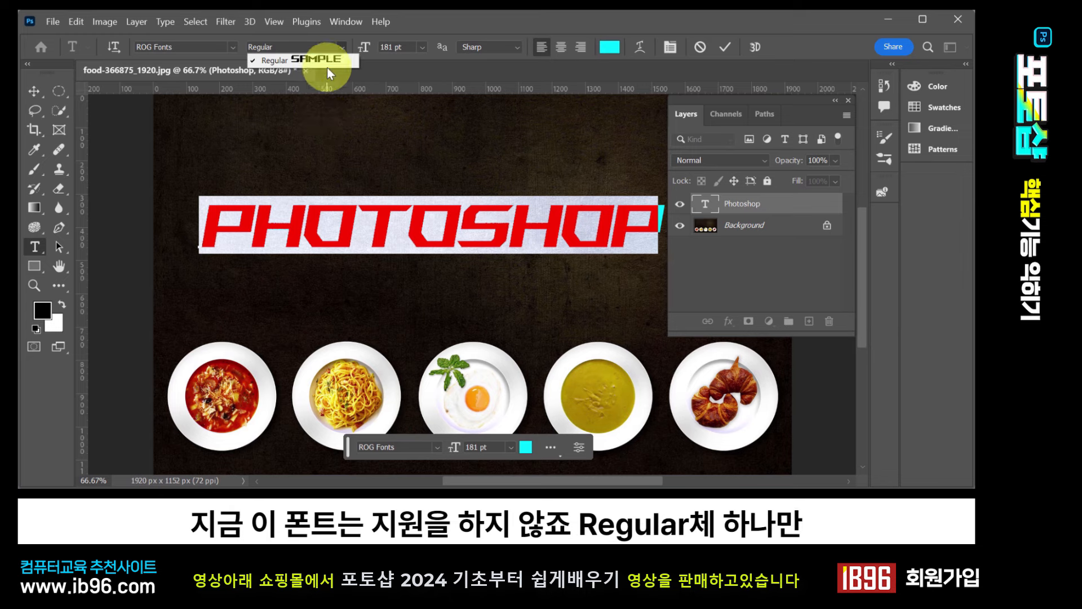
click(233, 48)
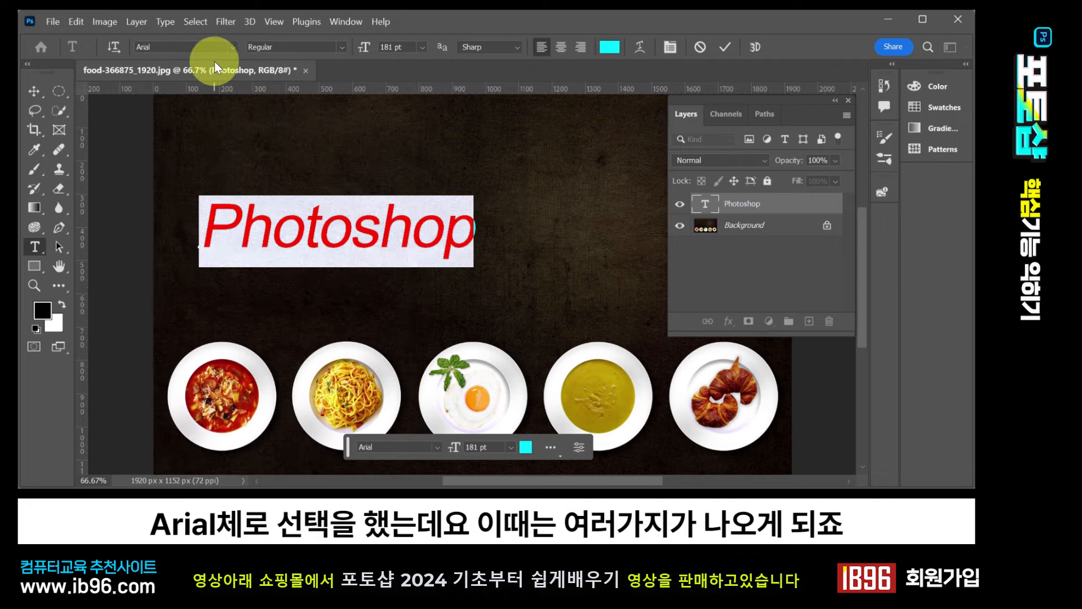
Try the Bold and Italic styles of Arial on the selected title and return it to Regular
click(343, 47)
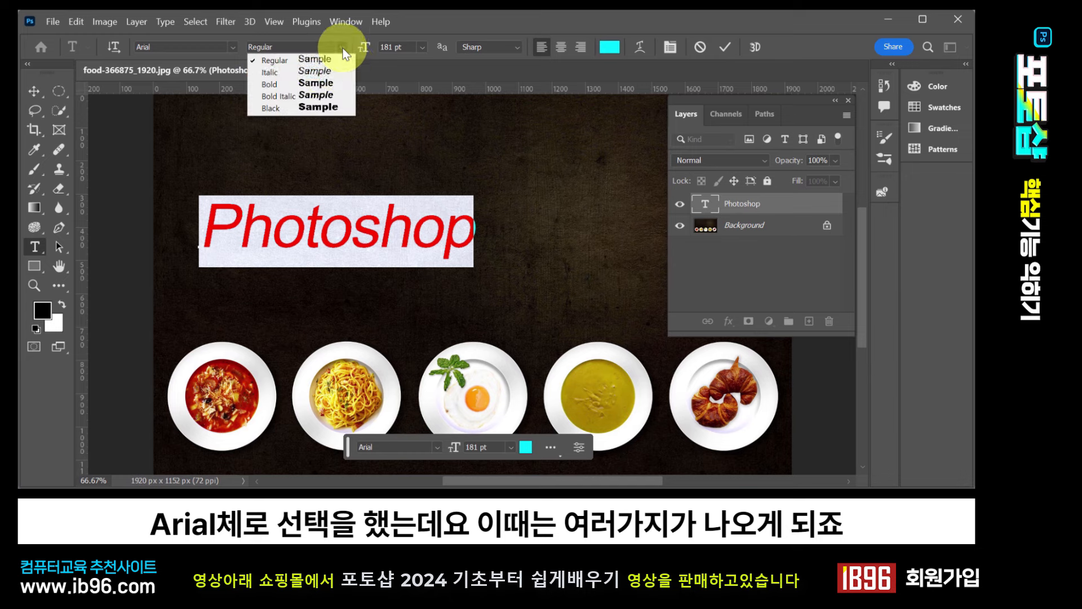
click(307, 83)
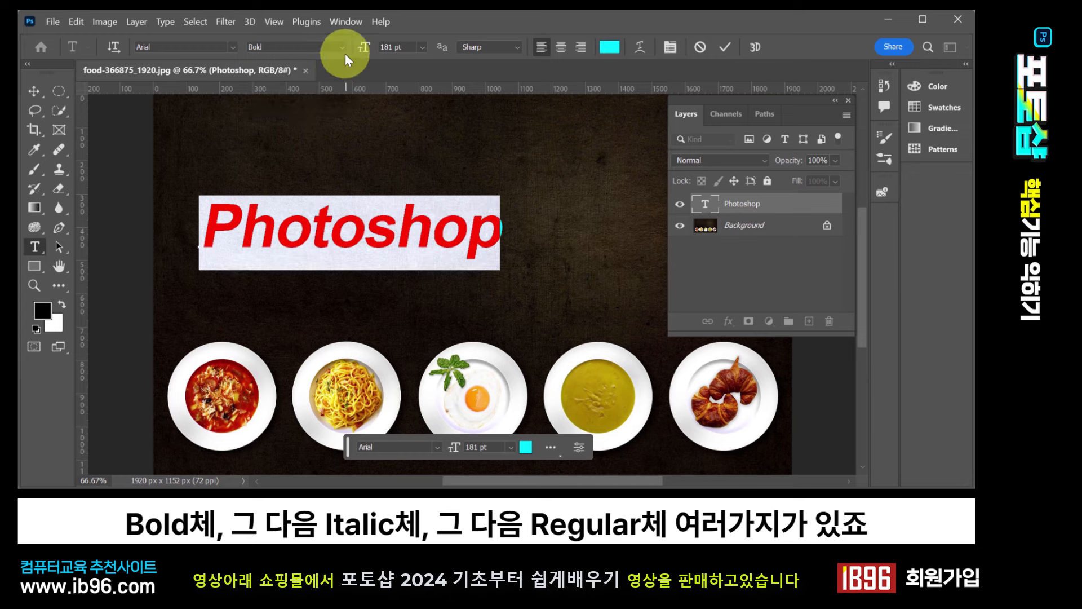
click(341, 47)
click(314, 73)
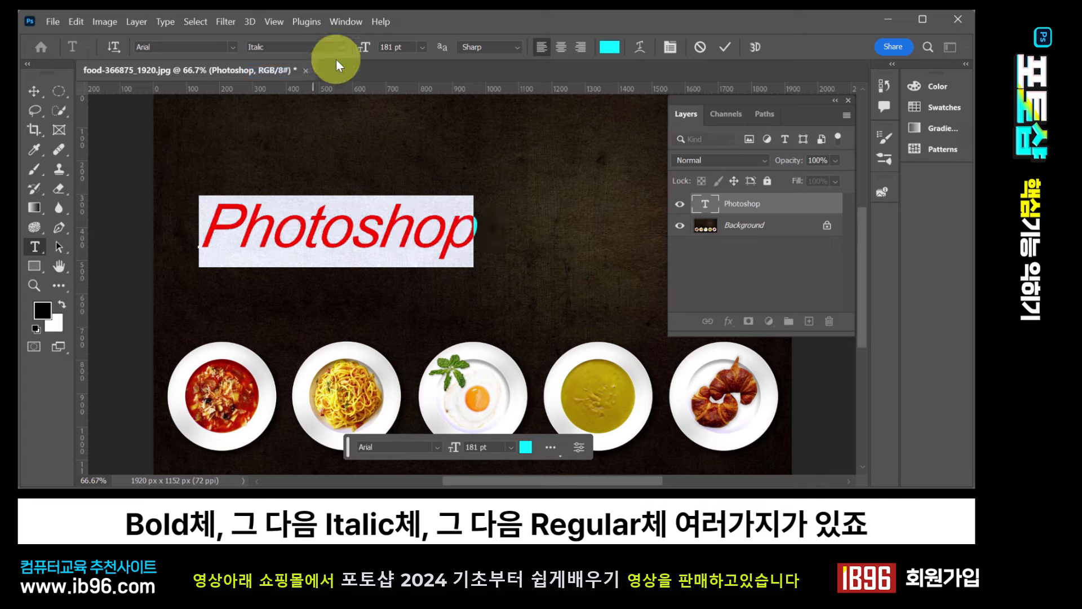
click(342, 46)
click(320, 58)
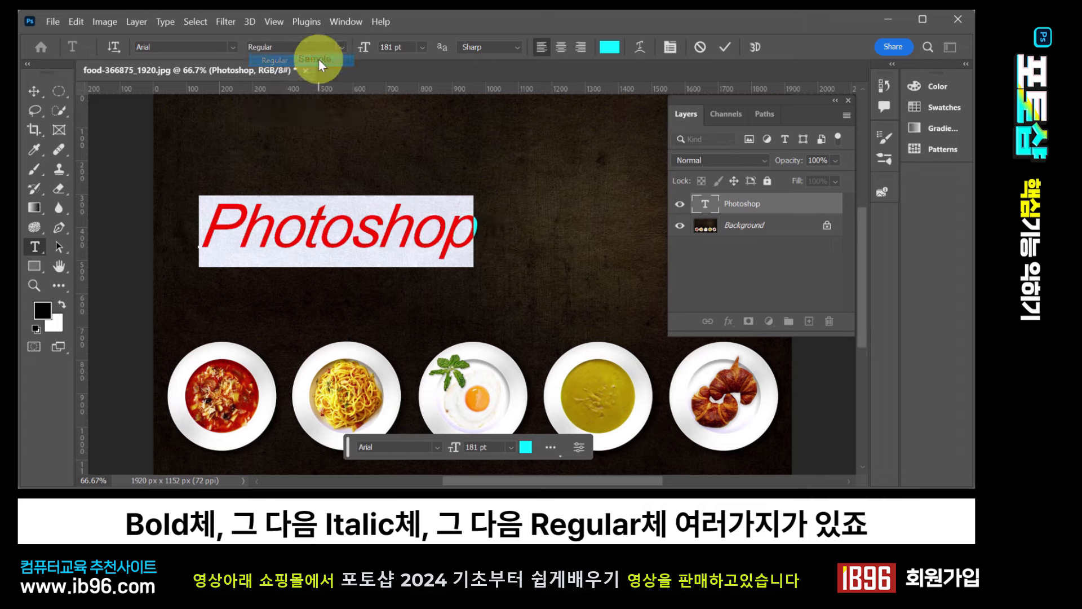
Change the title's font back to ROG Fonts and check which font styles it offers
click(232, 49)
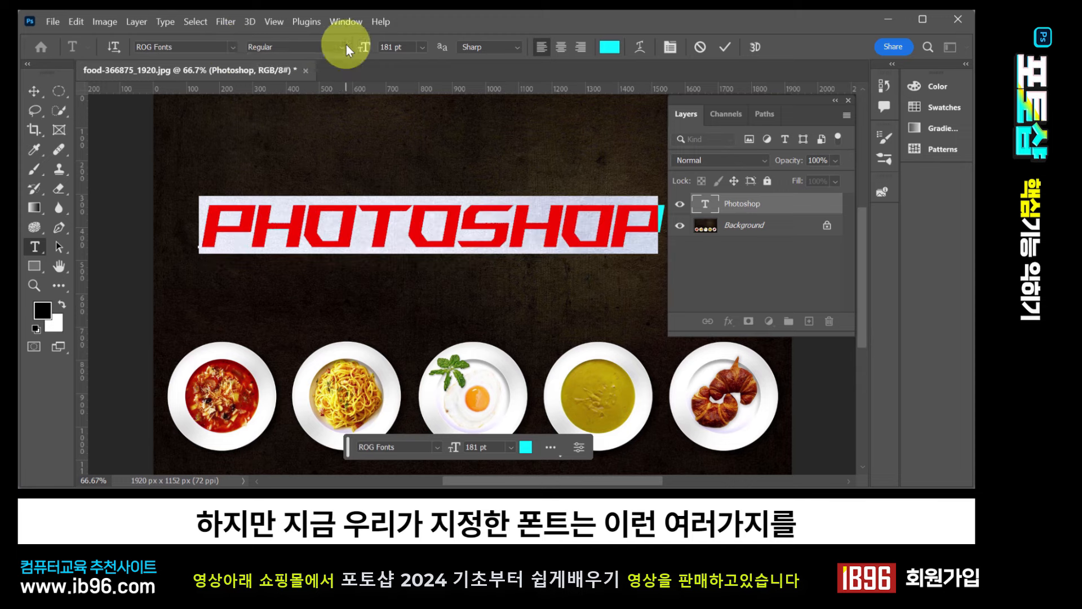
click(343, 47)
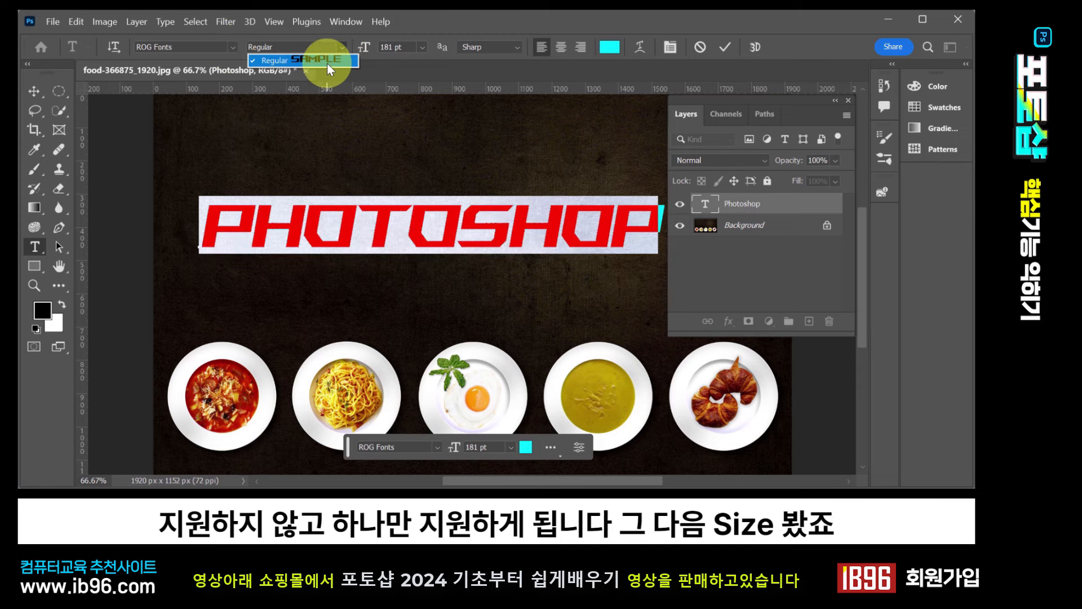
click(420, 29)
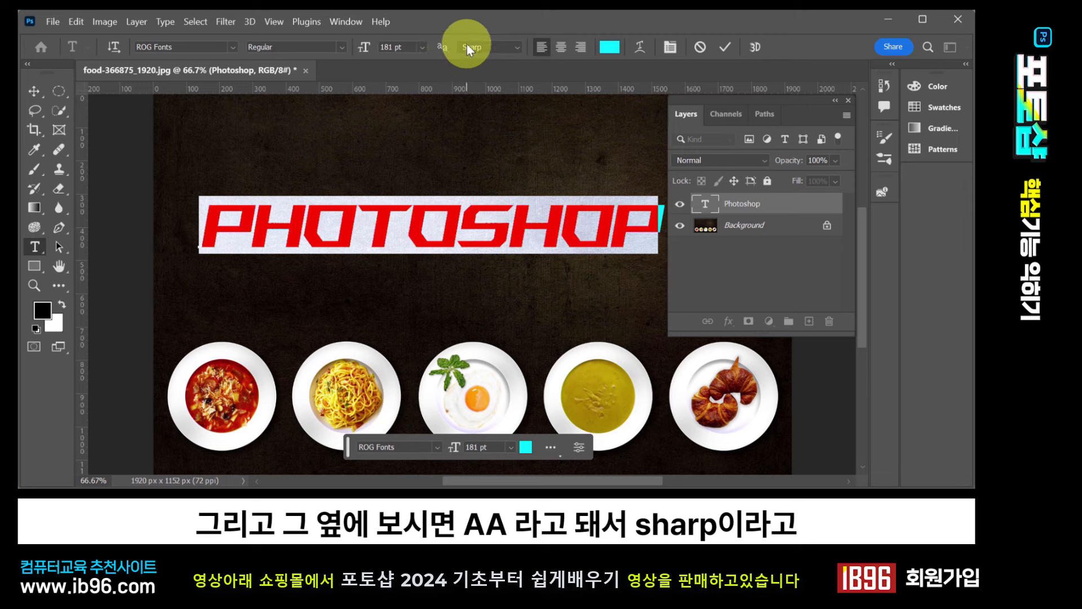
Try the Sharp and Strong anti-aliasing methods on the title and inspect the letter edges of the Strong version up close
click(516, 47)
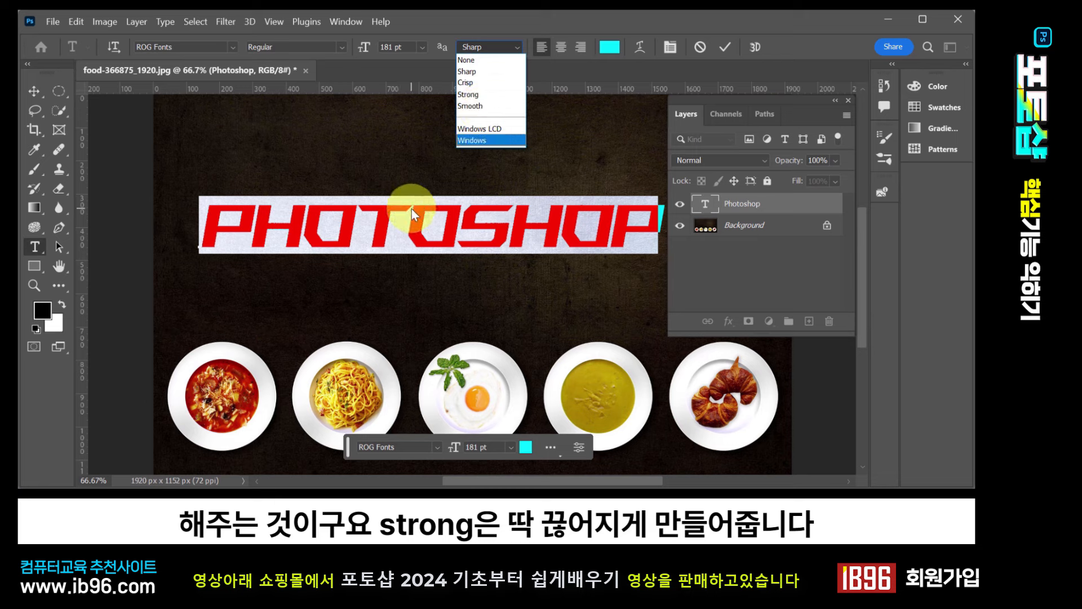
click(483, 77)
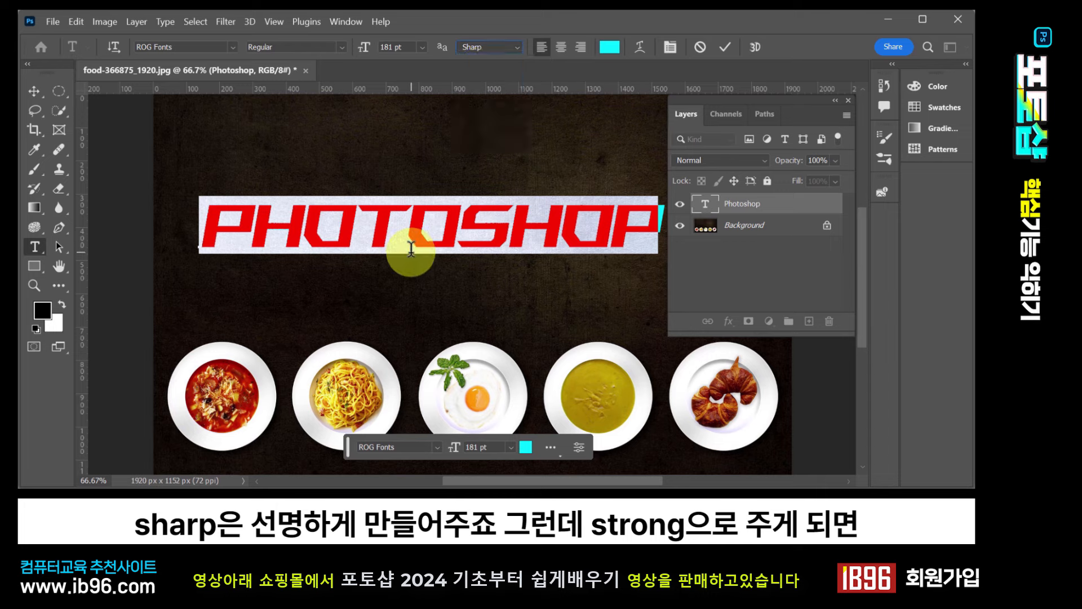
click(489, 47)
click(492, 97)
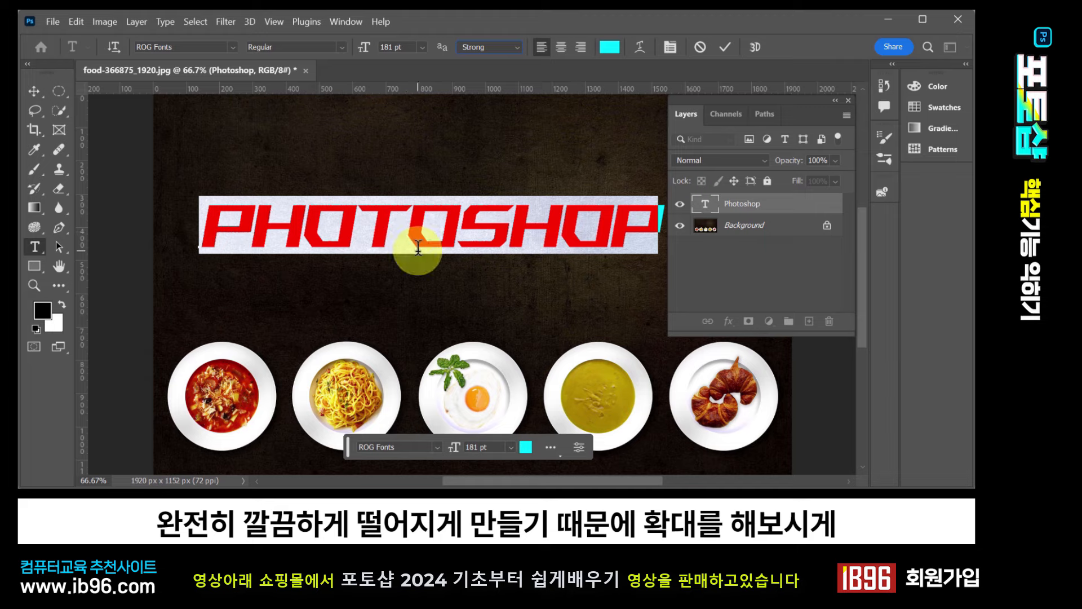
click(35, 285)
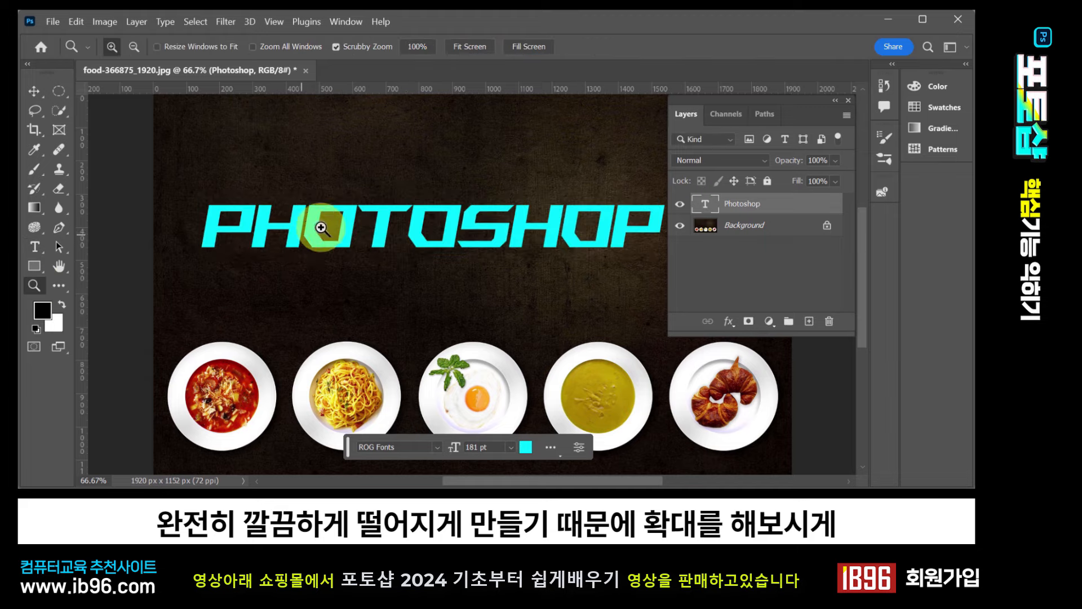
drag(403, 227, 449, 302)
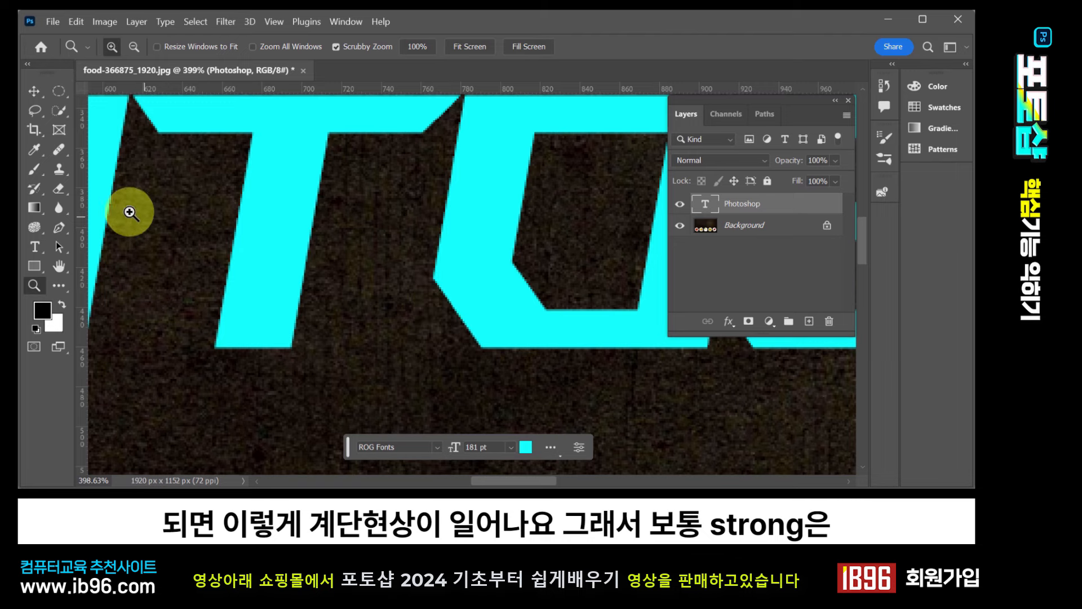
Reopen the title for editing, try Crisp anti-aliasing, set the method to Sharp, and fit the whole image in view
double_click(705, 204)
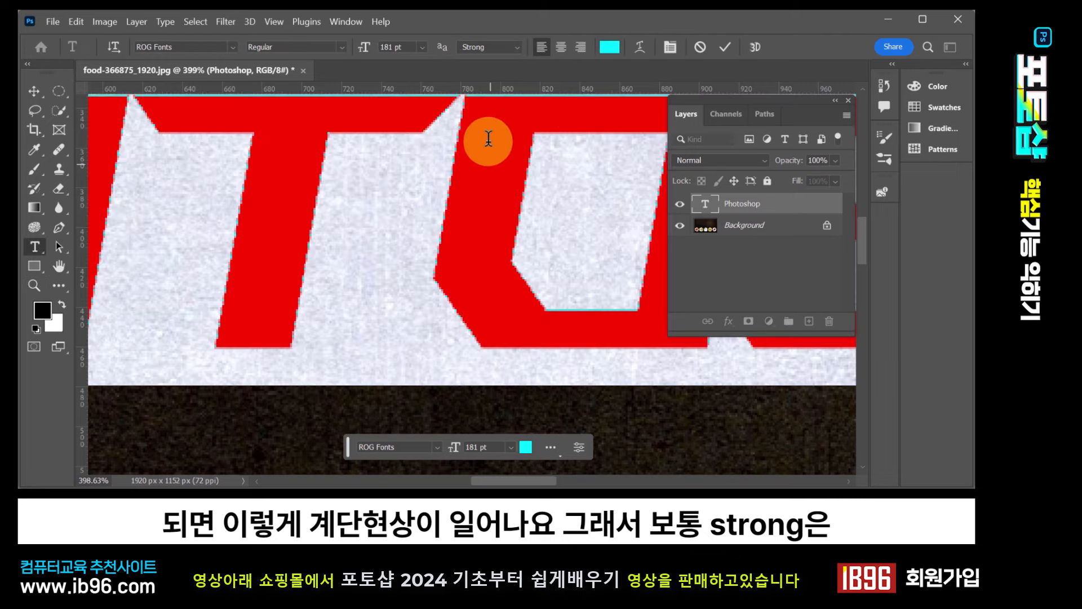
click(522, 45)
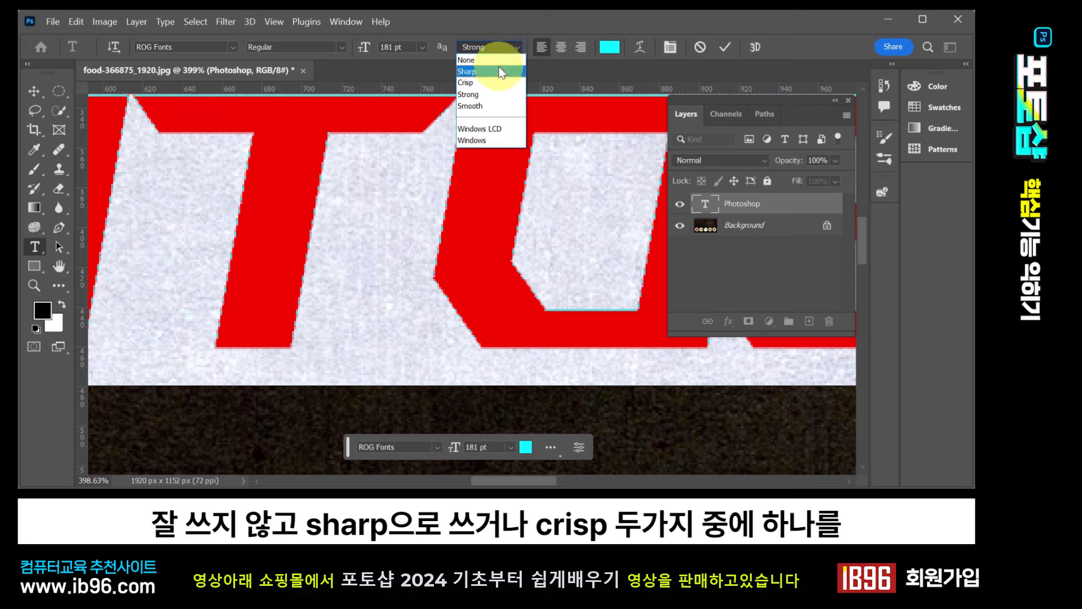
click(497, 71)
click(489, 47)
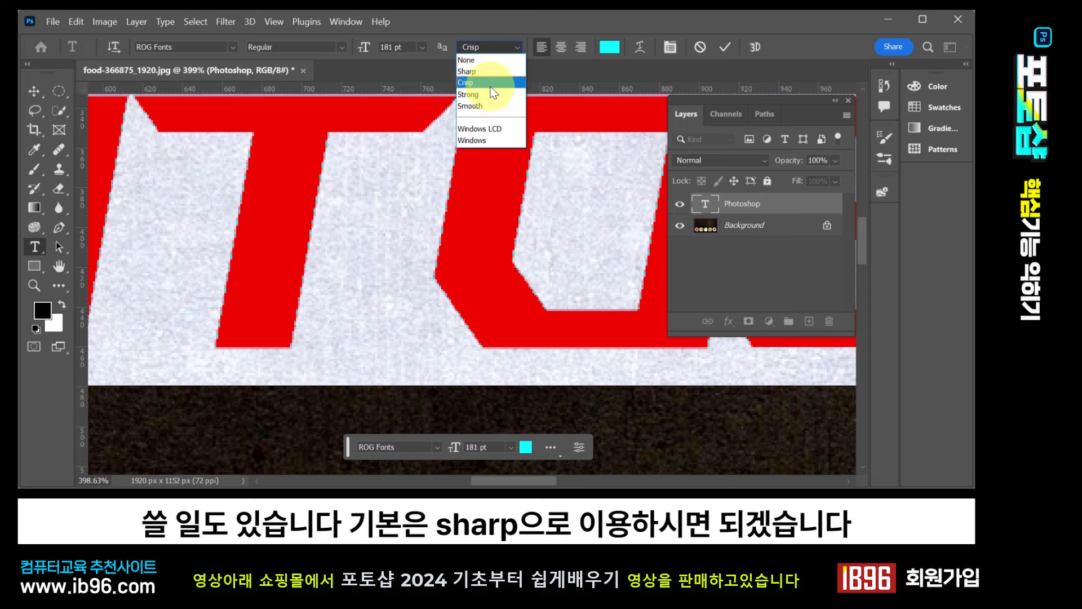
click(494, 72)
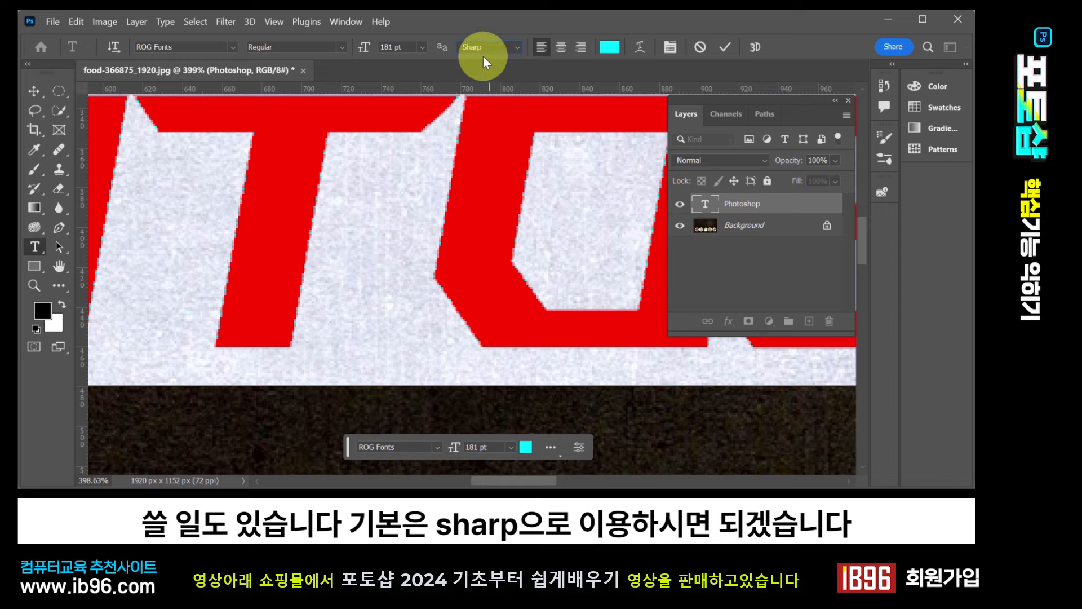
key(ctrl+0)
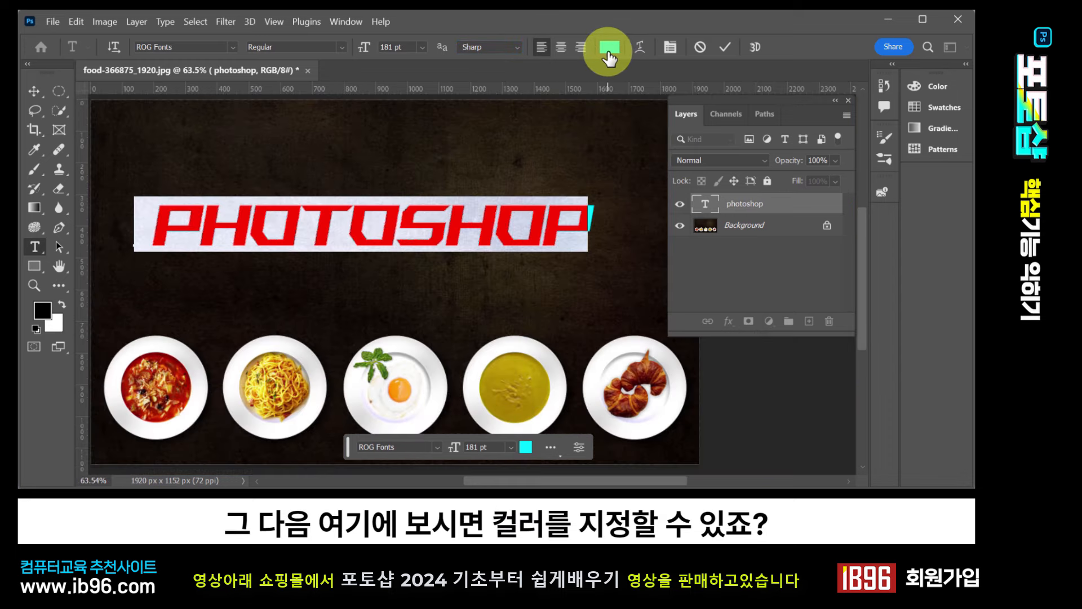
Change the title's text color to a bright green and commit the text with the Move tool active
click(608, 49)
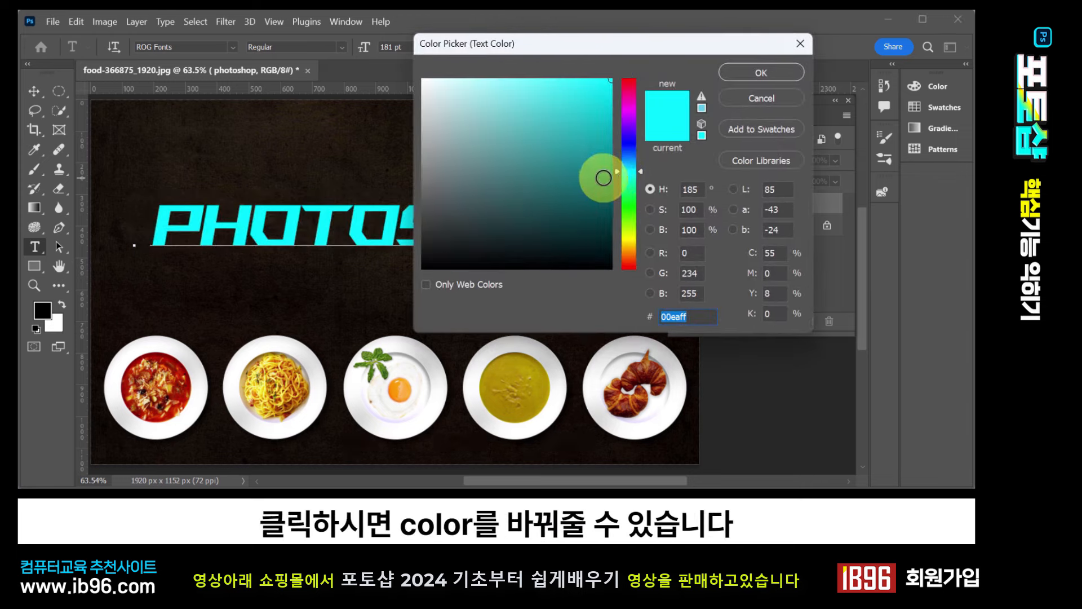
mouse_move(641, 170)
mouse_down()
mouse_move(642, 82)
mouse_move(653, 259)
mouse_move(635, 100)
mouse_move(644, 187)
mouse_up()
mouse_move(612, 80)
mouse_down()
mouse_move(625, 278)
mouse_move(602, 72)
mouse_move(414, 77)
mouse_move(589, 94)
mouse_move(546, 162)
mouse_move(480, 125)
mouse_move(514, 175)
mouse_move(467, 194)
mouse_move(538, 171)
mouse_up()
click(642, 88)
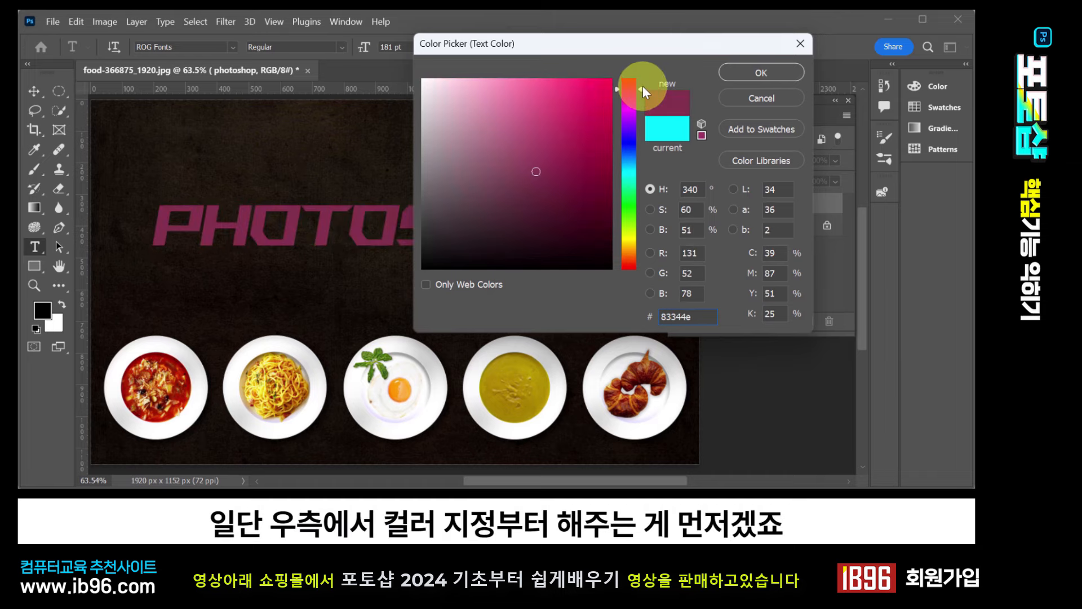
drag(643, 85, 645, 199)
mouse_move(575, 129)
mouse_down()
mouse_move(562, 127)
mouse_move(577, 97)
mouse_move(532, 99)
mouse_move(580, 191)
mouse_move(569, 127)
mouse_move(608, 77)
mouse_move(580, 92)
mouse_up()
click(736, 69)
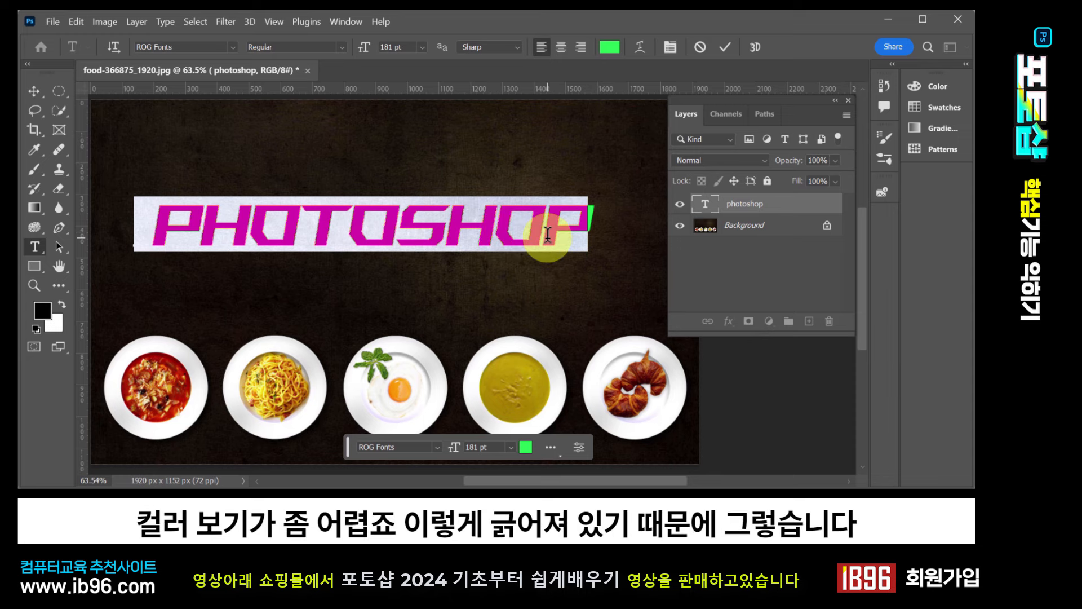
drag(148, 225, 604, 249)
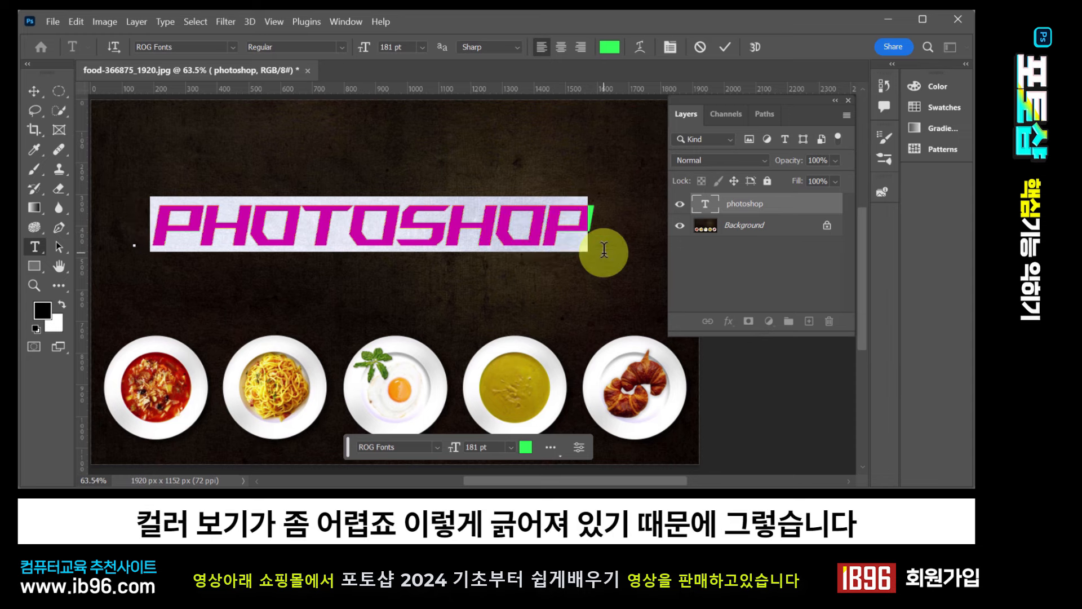
click(34, 91)
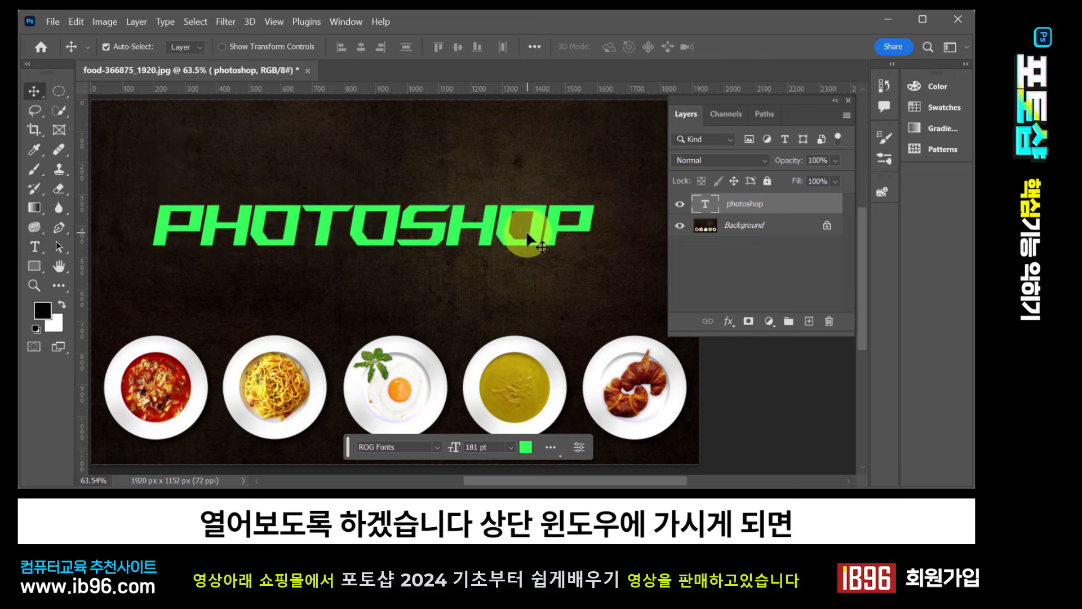
Open the Character panel and place it as a separate floating panel above the Layers panel
click(355, 25)
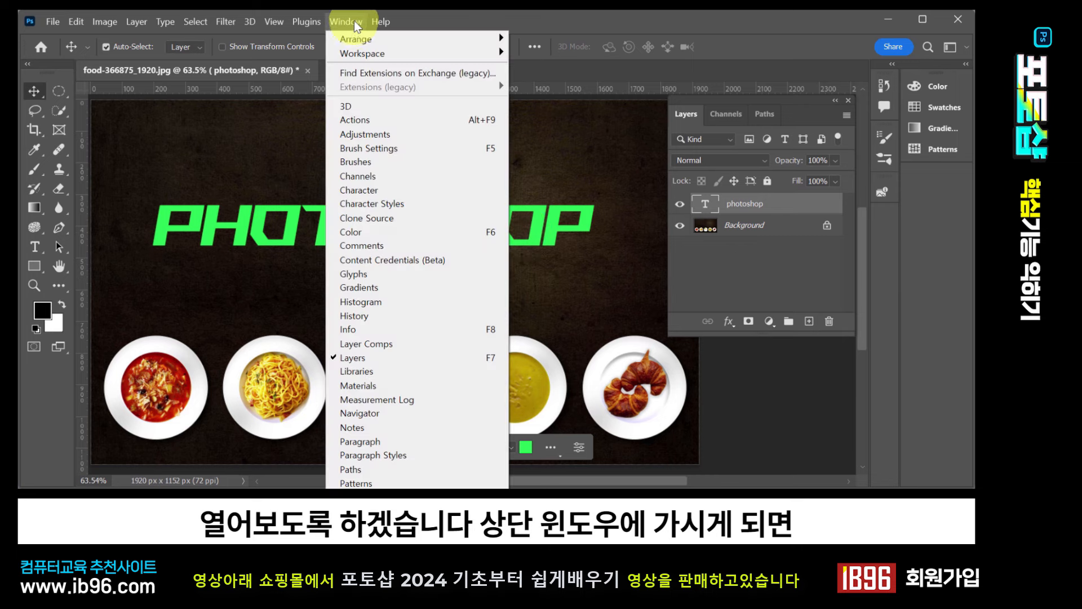
click(365, 192)
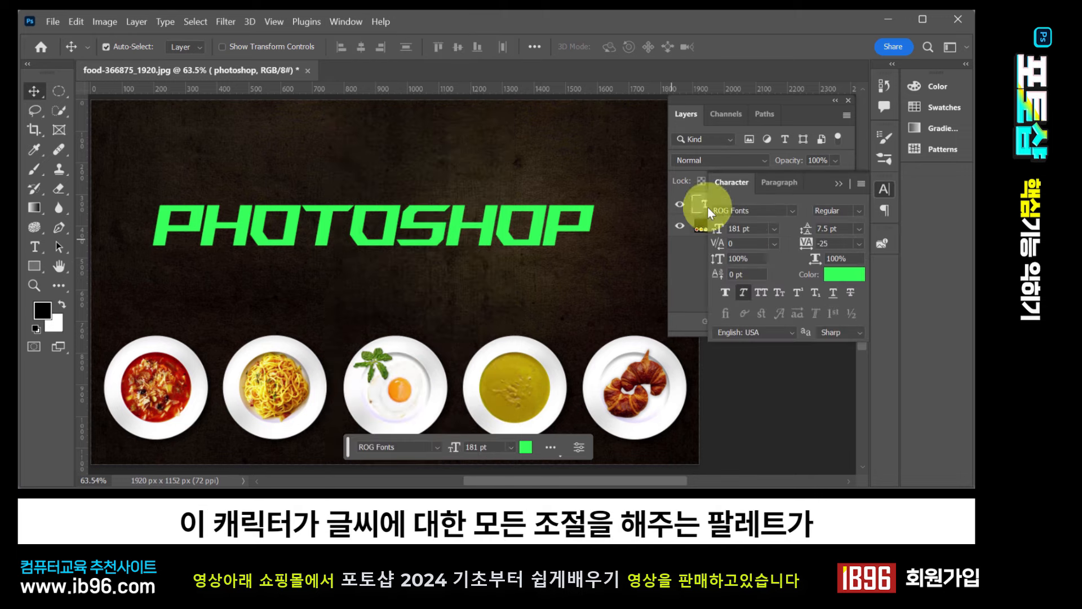
drag(814, 188, 756, 122)
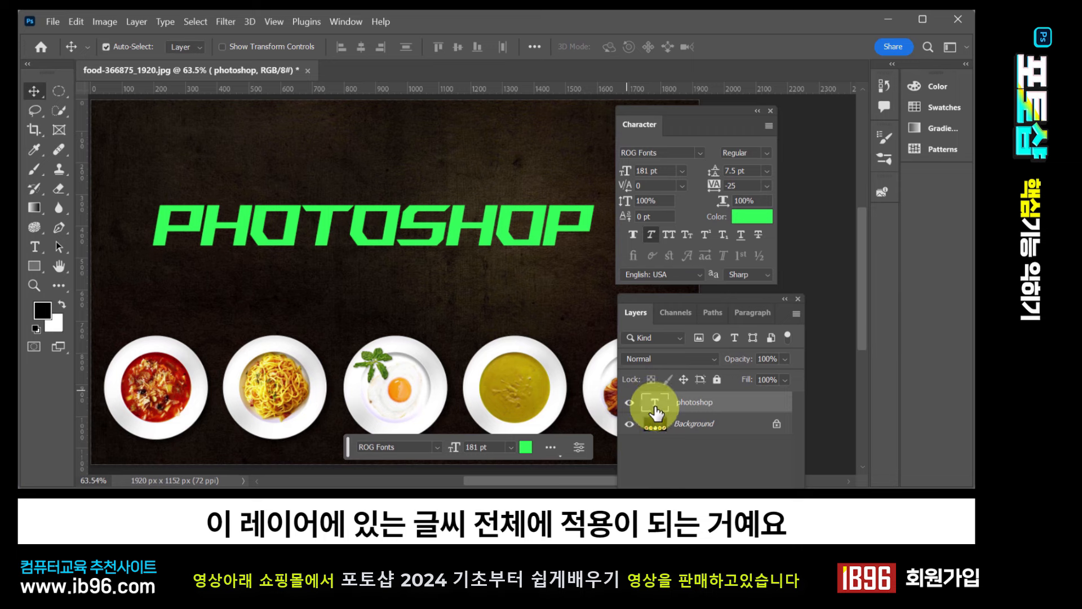
Reopen the title, select only the letters "TO", reselect the whole word, and leave text editing with just the layer selected
double_click(655, 410)
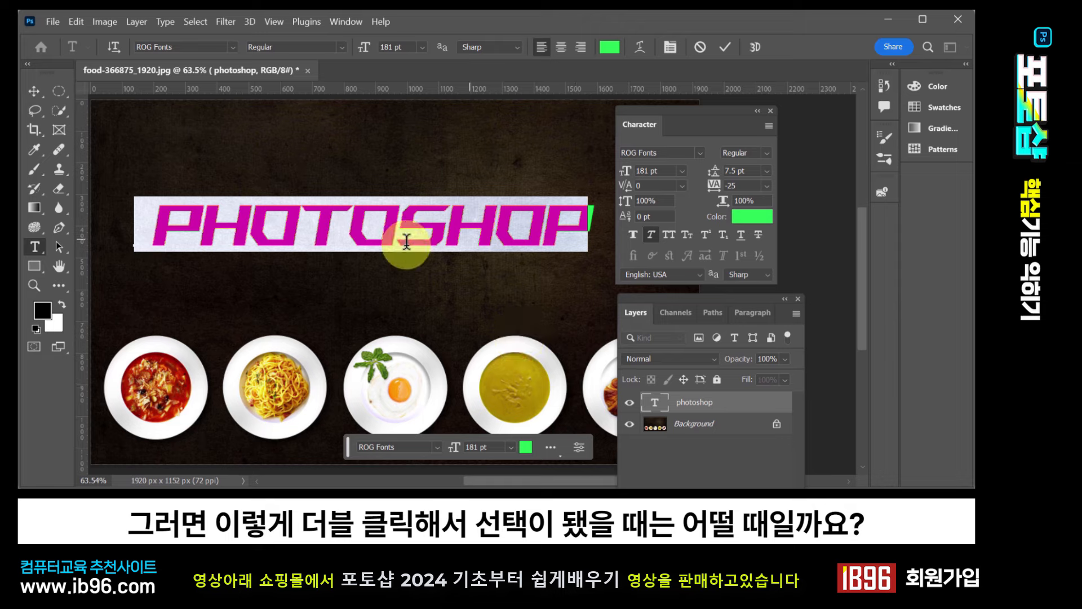
click(321, 223)
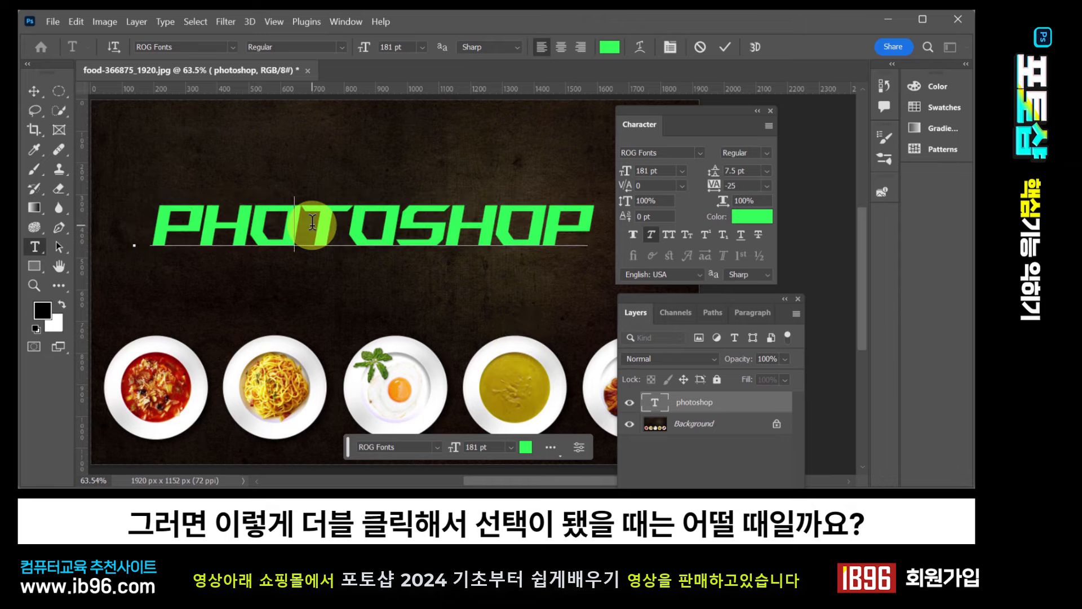
drag(294, 225, 408, 227)
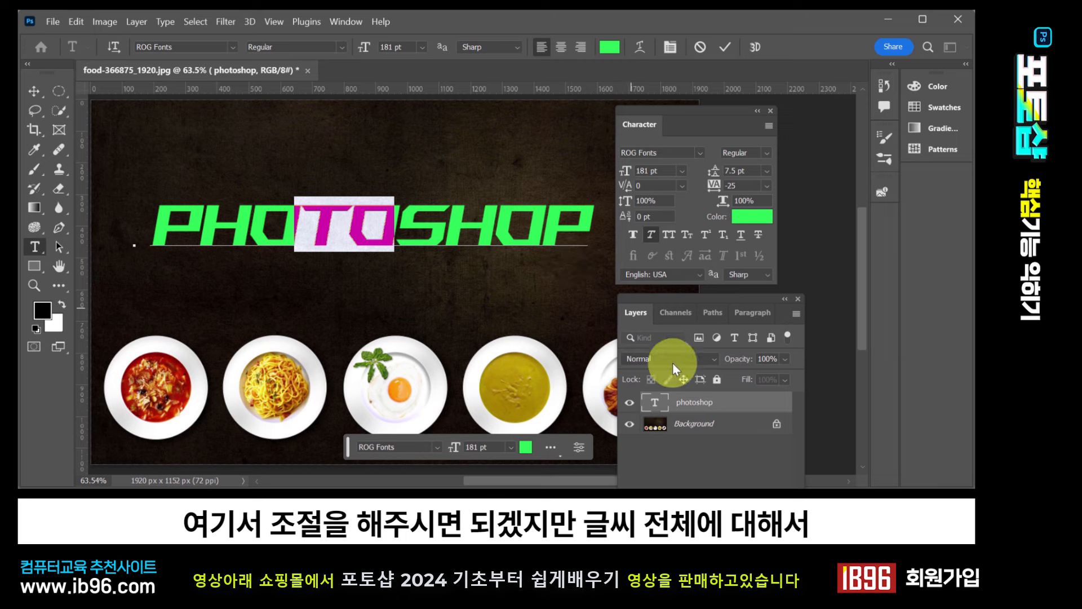
ctrl+click(674, 414)
double_click(657, 407)
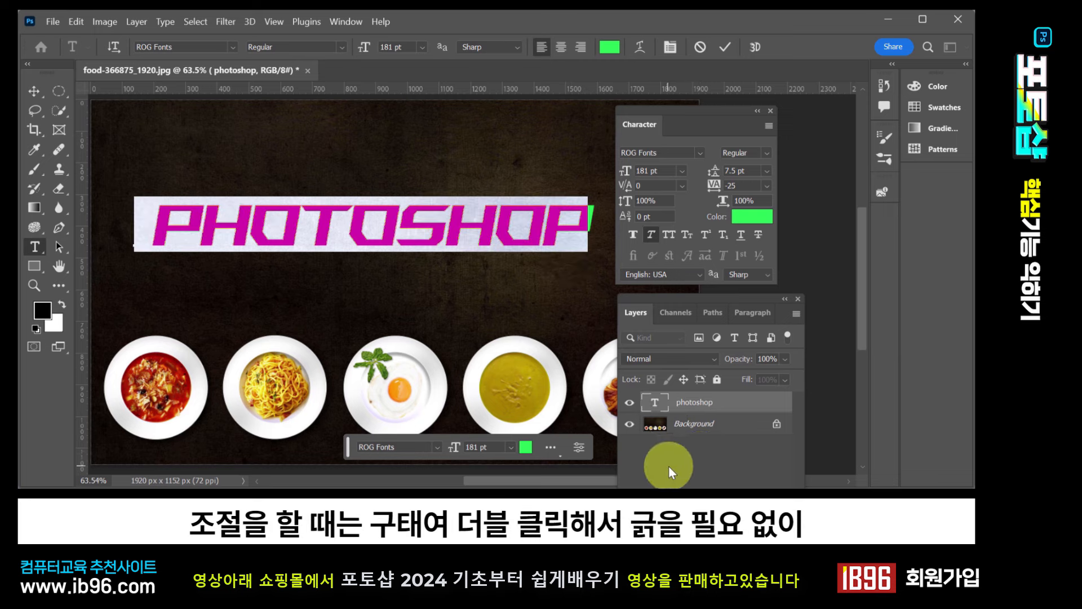
ctrl+click(656, 403)
click(663, 407)
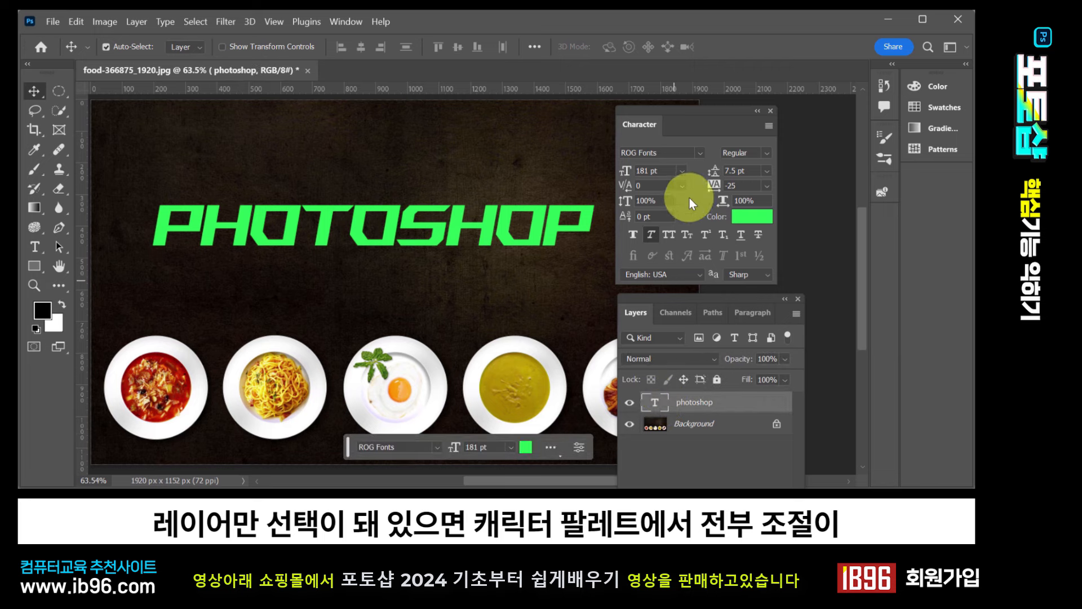
Preview other fonts such as Hancom Hoonminjeongeum_H on the title and check the preset font sizes without applying any
click(700, 152)
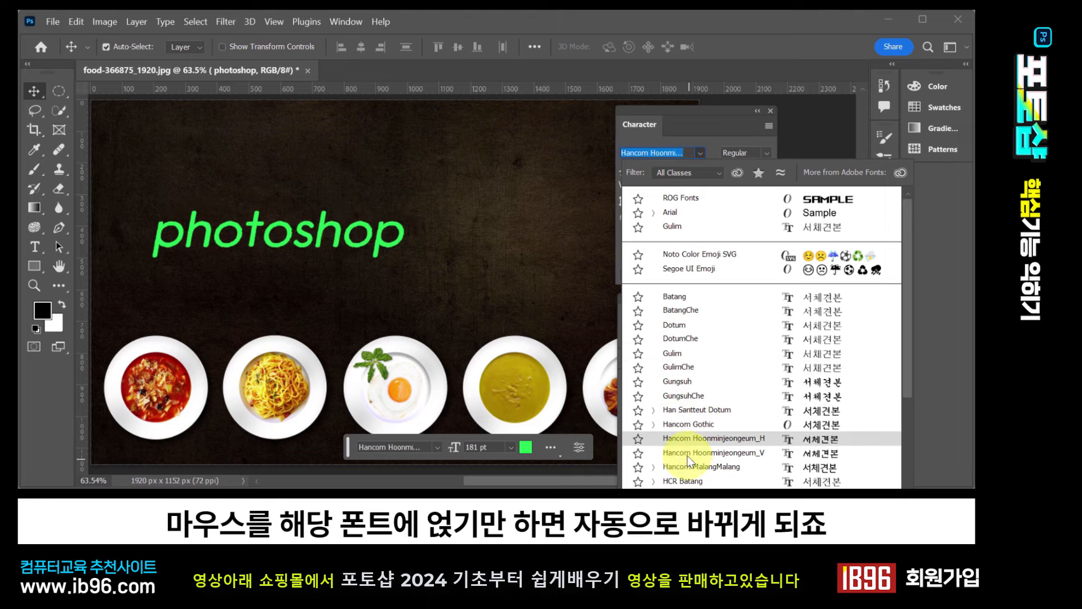
click(699, 127)
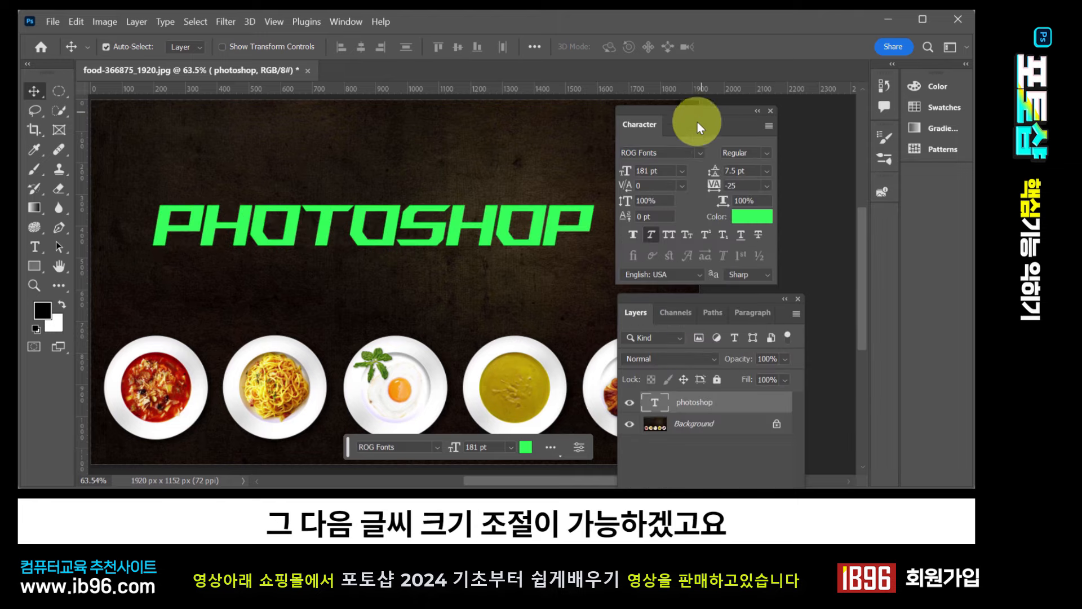
click(681, 171)
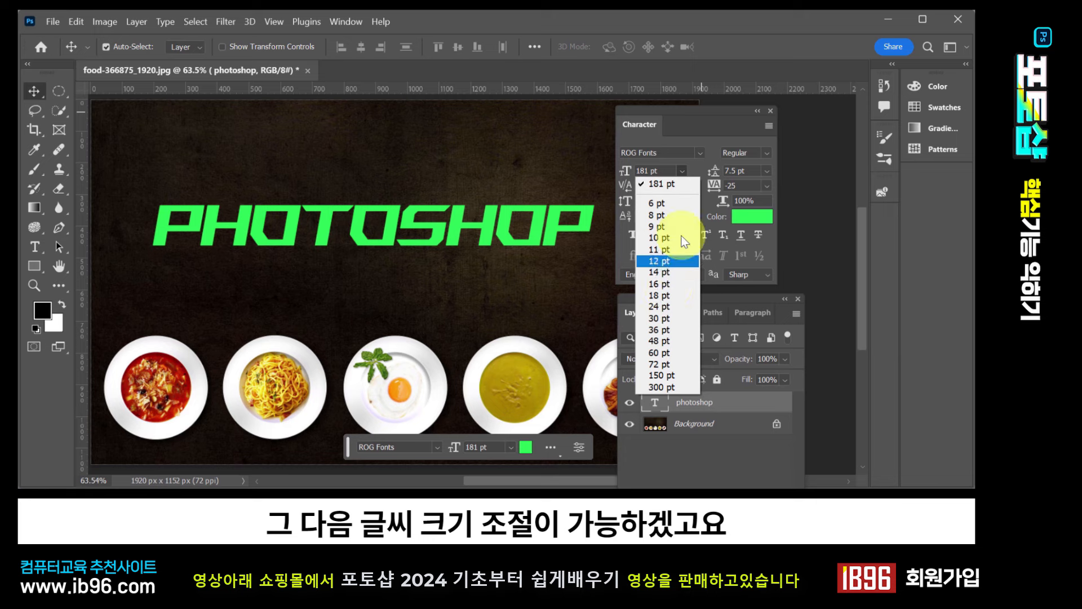
click(711, 127)
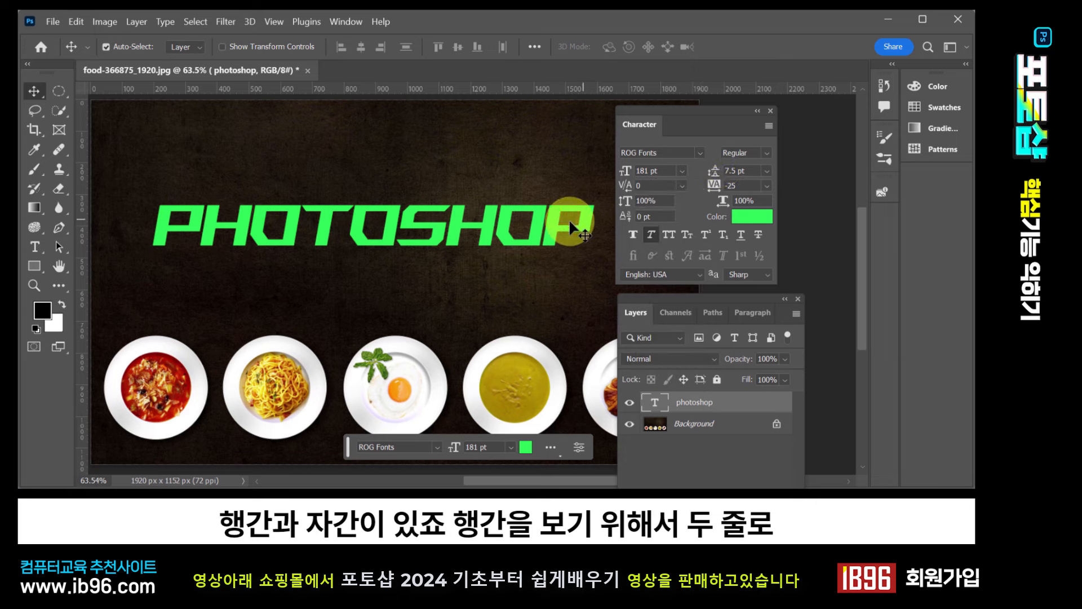
Move the title up toward the image's upper edge, leaving room beneath it
drag(443, 222, 432, 163)
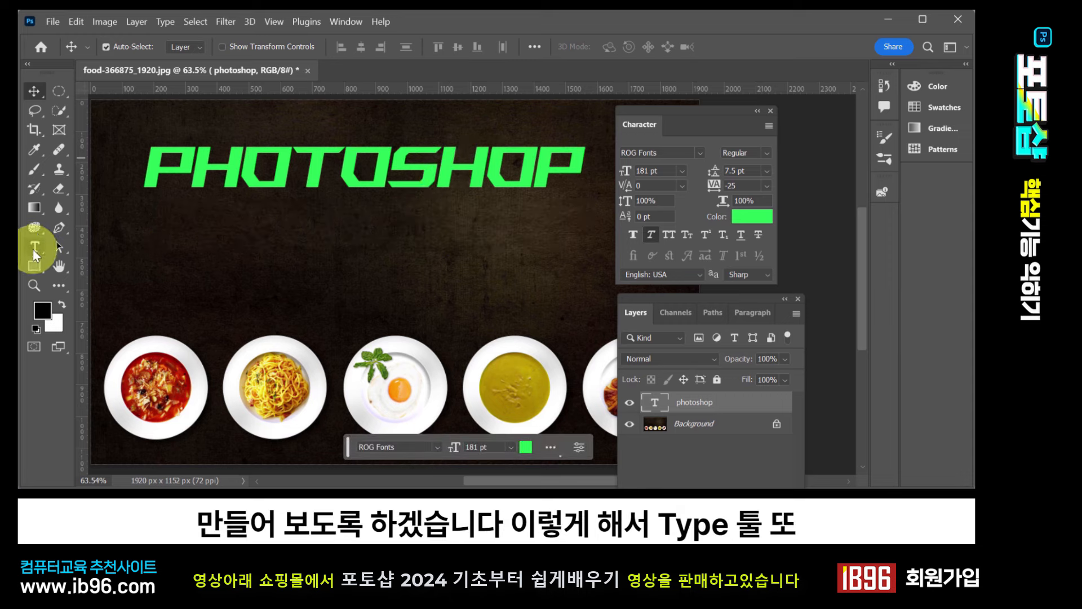
Create a new placeholder text layer in the empty area below the title with the Type tool and delete that layer
click(33, 250)
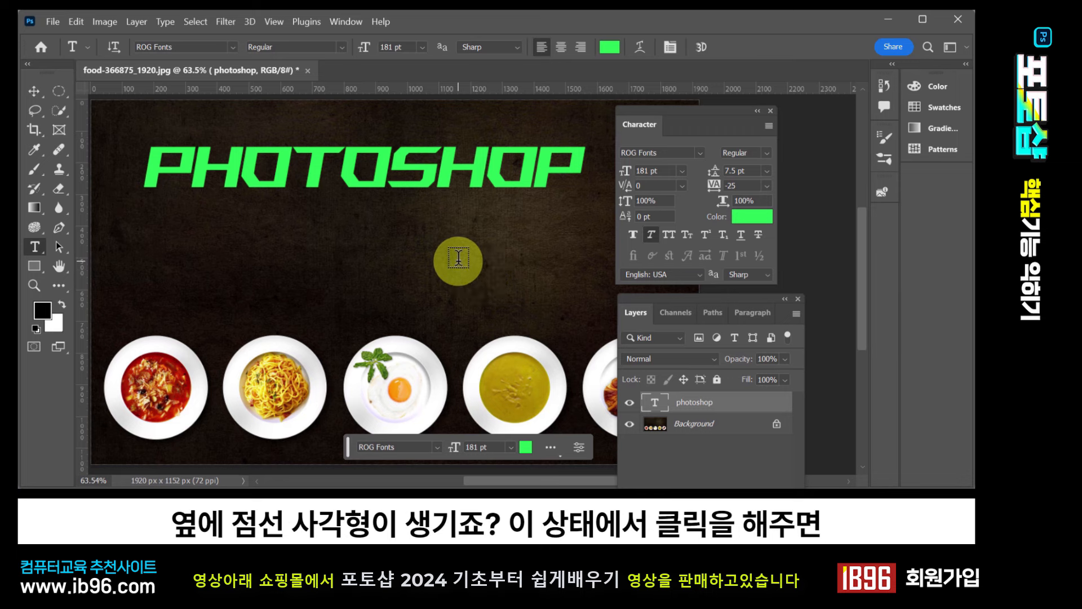
click(459, 260)
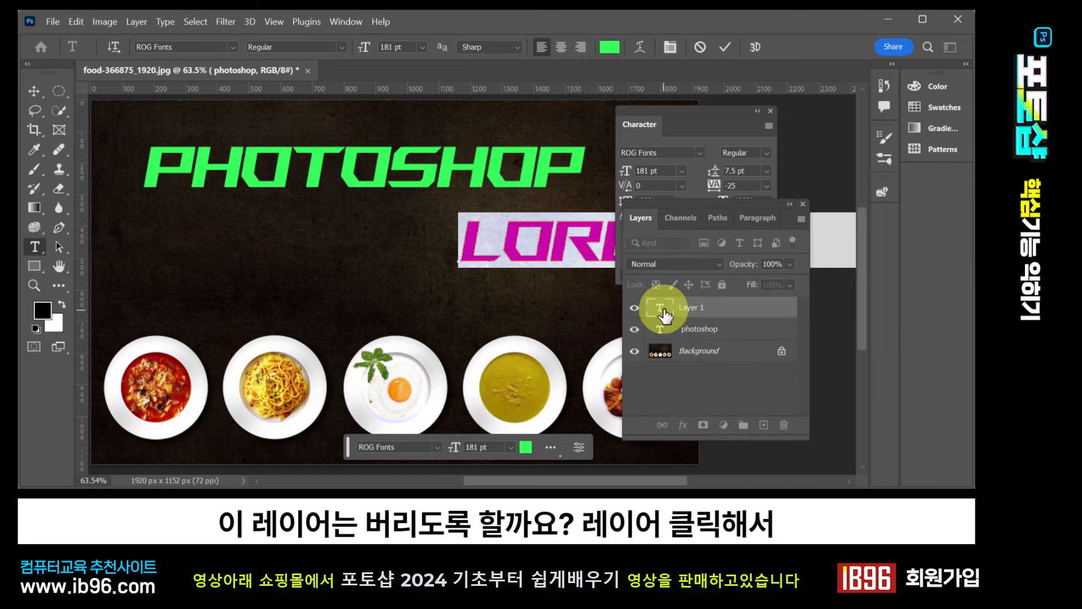
click(660, 309)
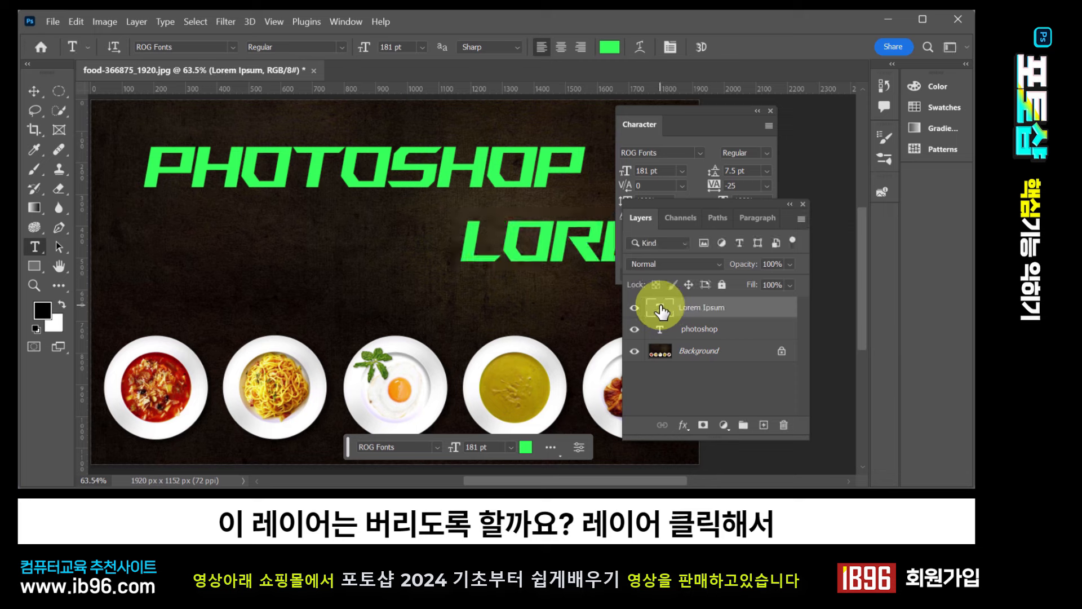
drag(663, 306, 785, 424)
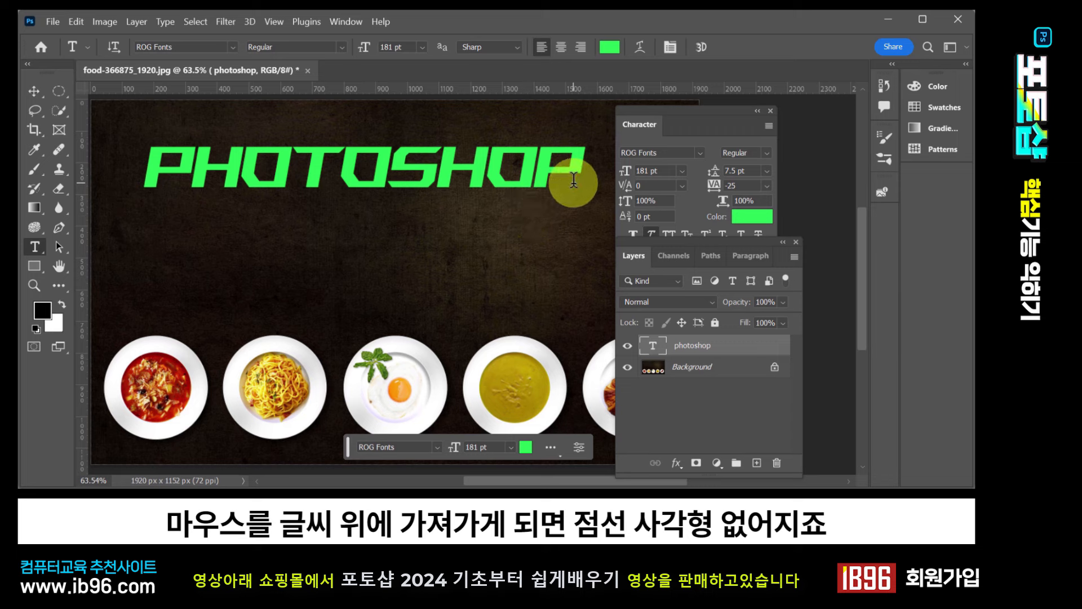
Select the letters "SHOP" in the title, leave text editing without changes, and reactivate the Type tool
drag(575, 172, 392, 179)
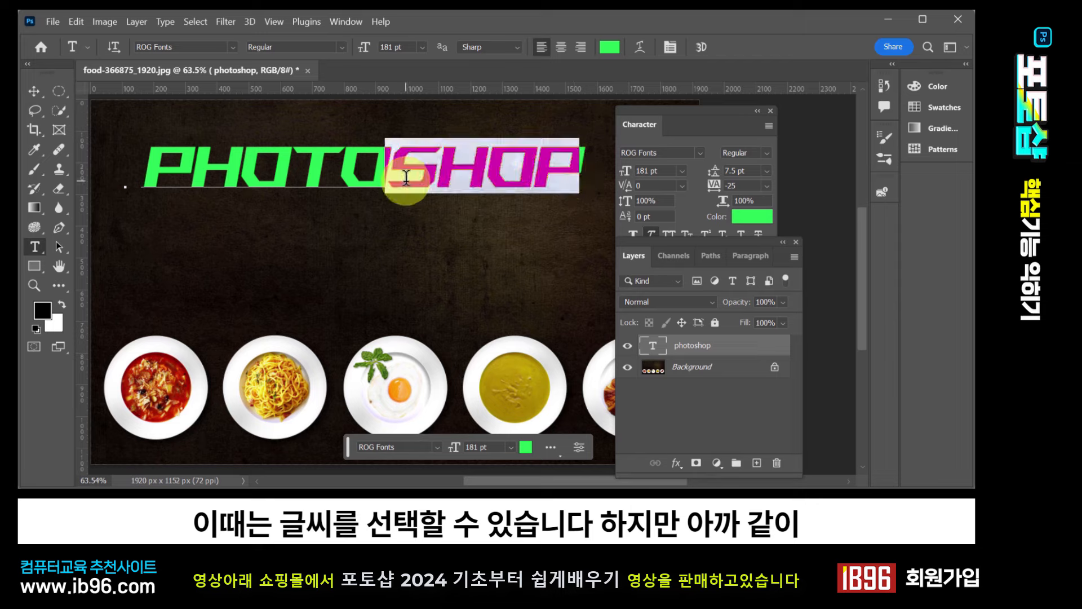
click(34, 92)
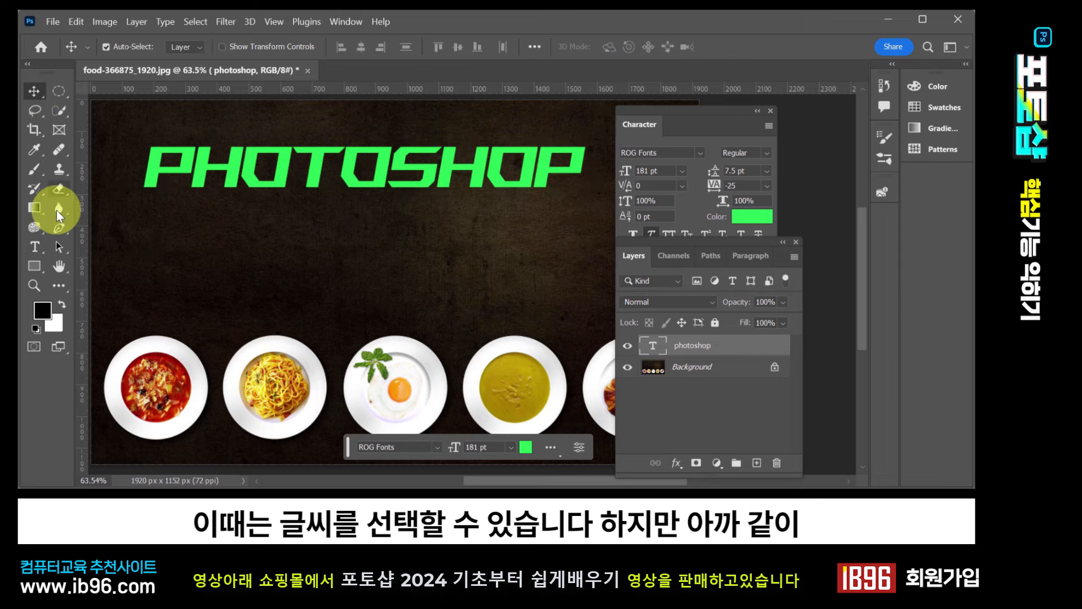
click(41, 243)
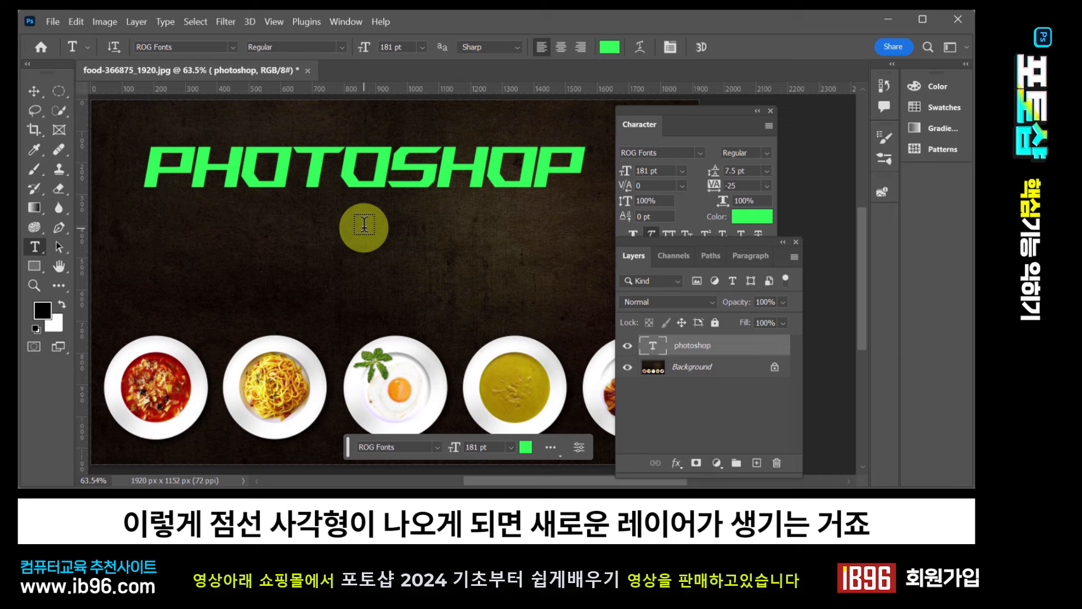
Add "graphic" and "design tool" as two new lines after "photoshop" in the existing text layer
click(364, 225)
drag(715, 348, 778, 463)
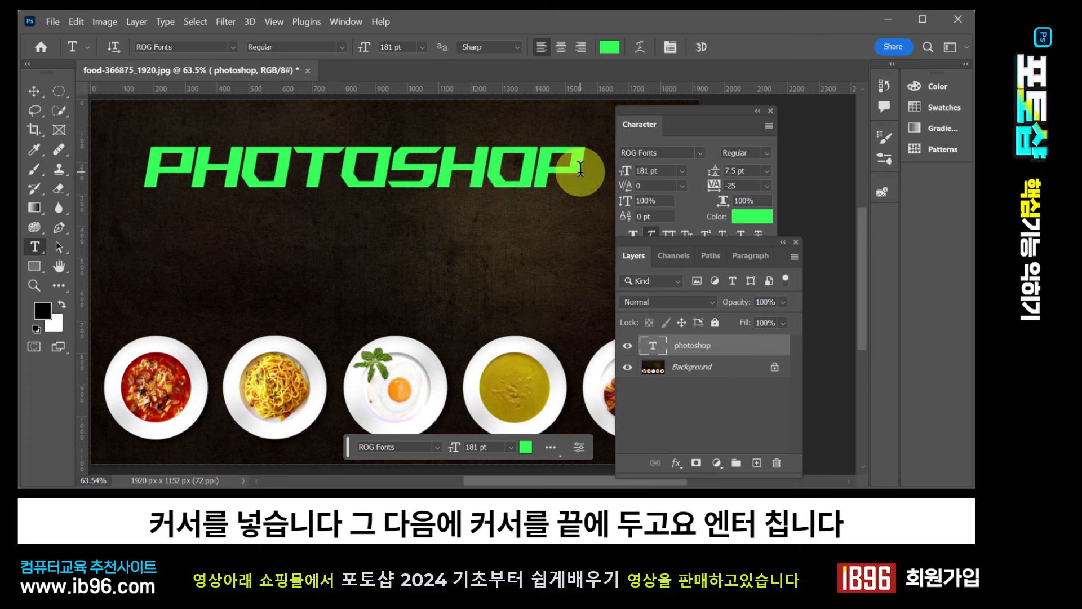
click(577, 168)
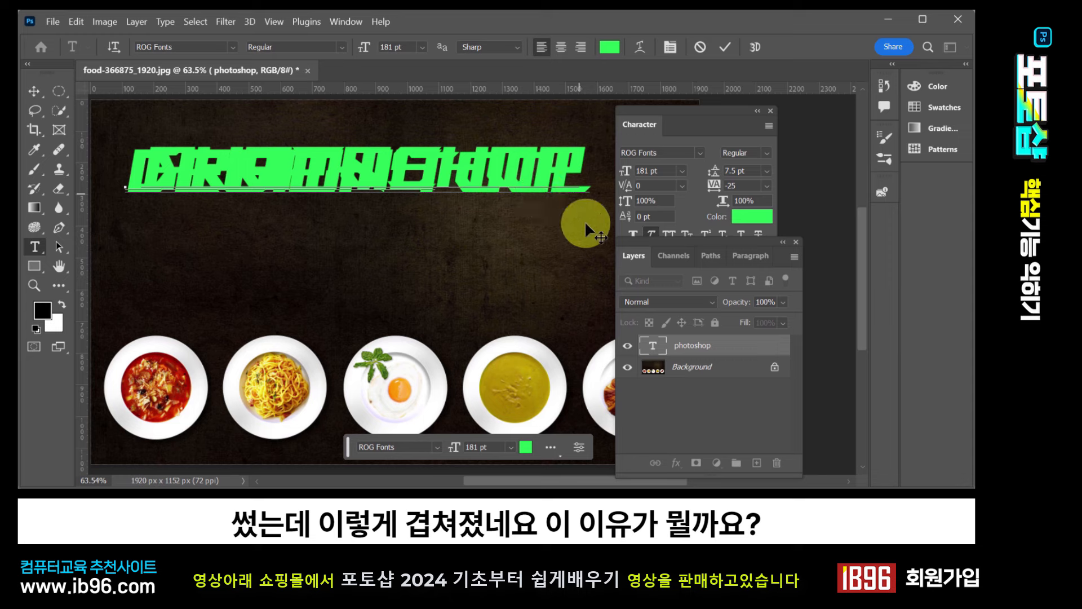
click(50, 93)
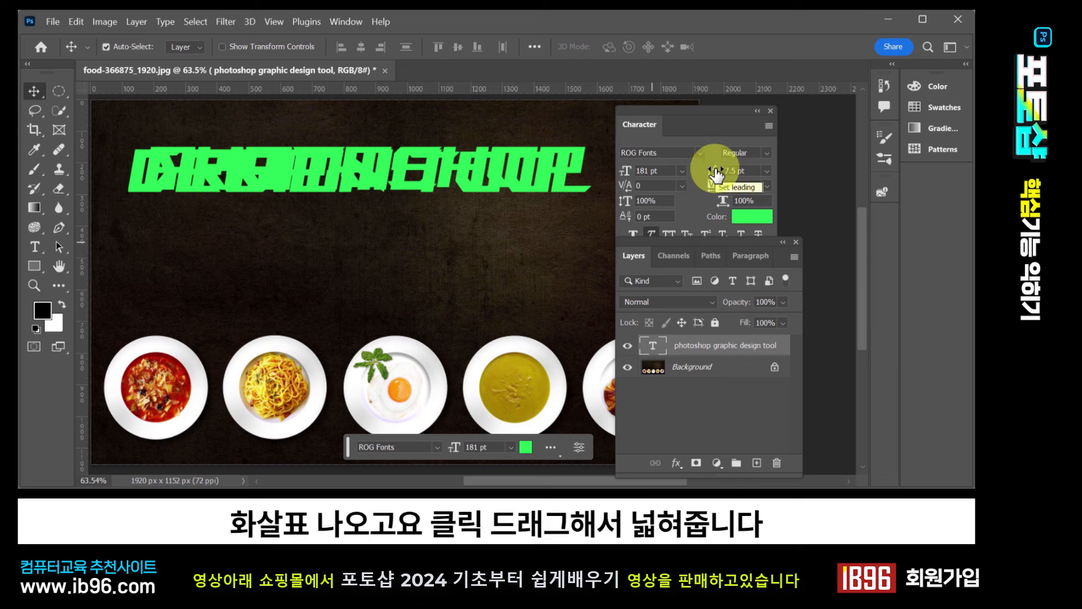
Set the three-line text's leading to 181 pt and its tracking to 35
click(716, 174)
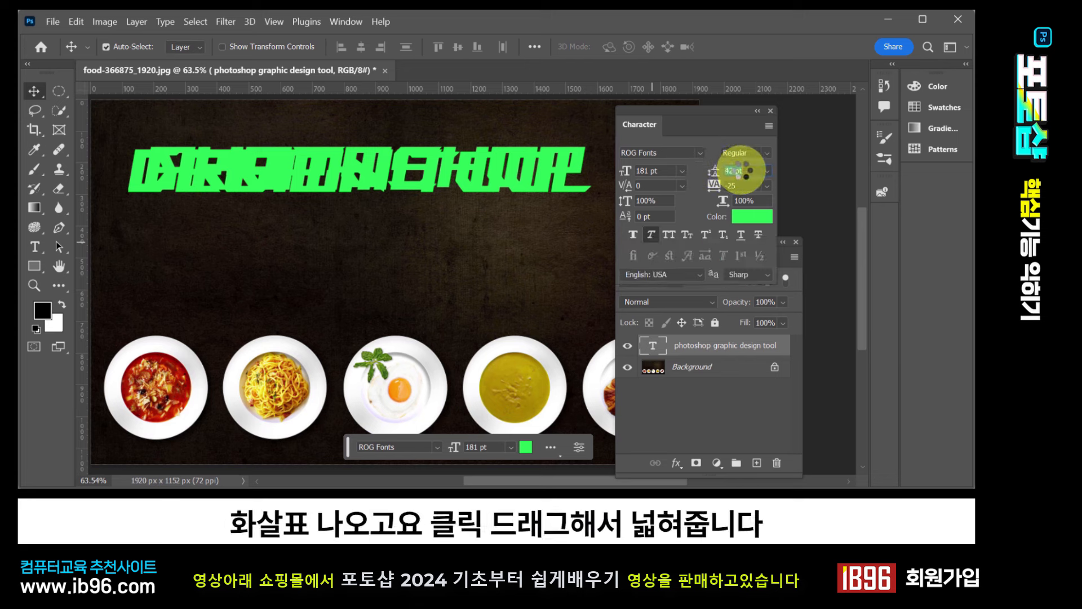
mouse_move(739, 170)
mouse_down()
mouse_move(714, 179)
mouse_move(728, 169)
mouse_up()
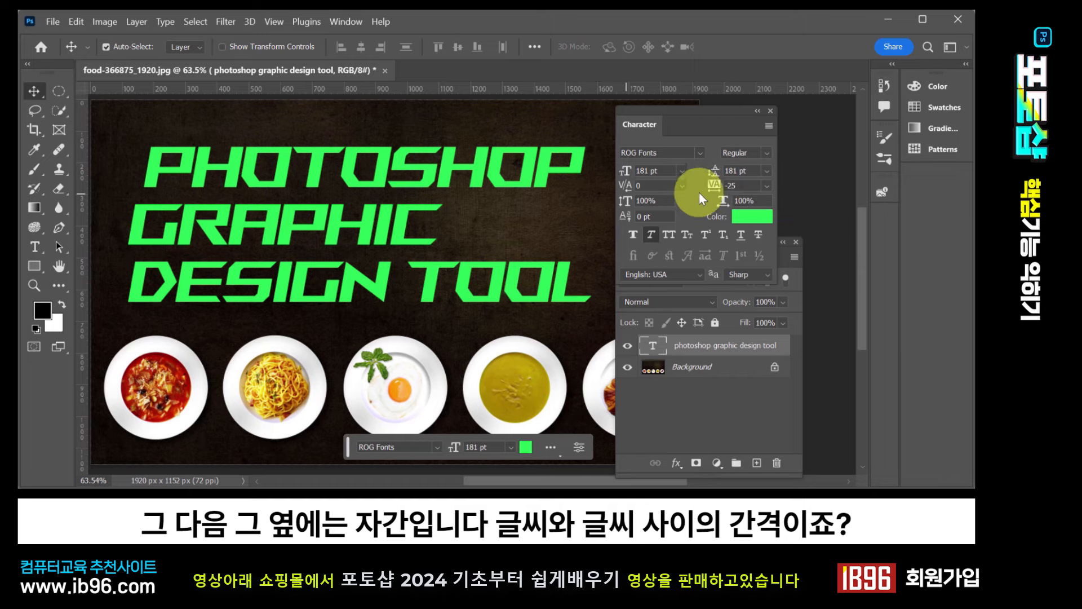
mouse_move(715, 188)
mouse_down()
mouse_move(715, 200)
mouse_move(695, 192)
mouse_move(718, 184)
mouse_move(702, 194)
mouse_up()
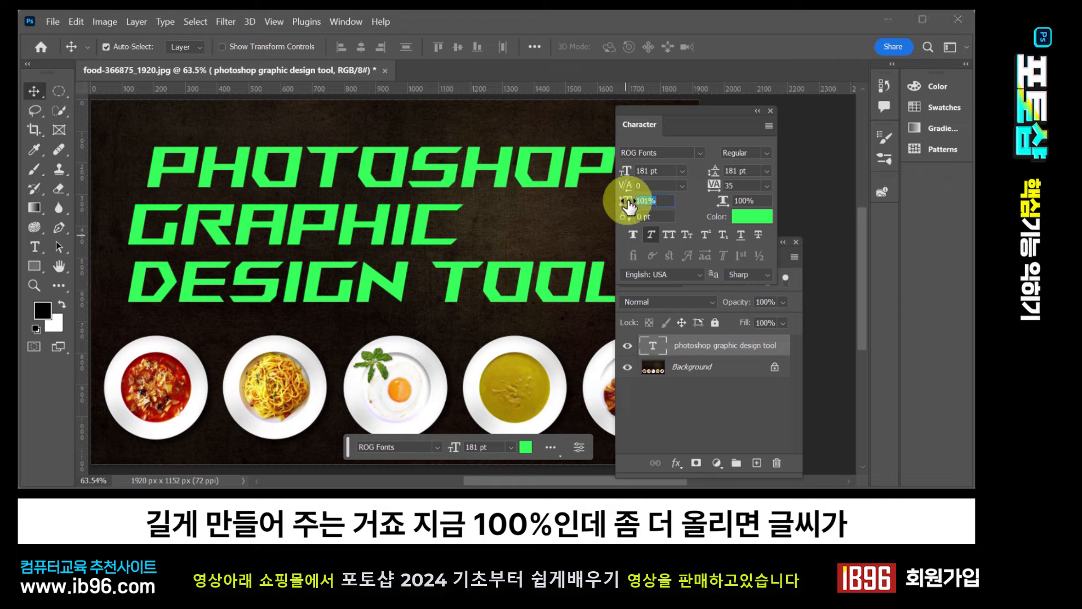
Try stretching the text vertically to 178%, and reset its vertical scale to 100%
mouse_move(629, 207)
mouse_down()
mouse_move(674, 215)
mouse_move(613, 206)
mouse_up()
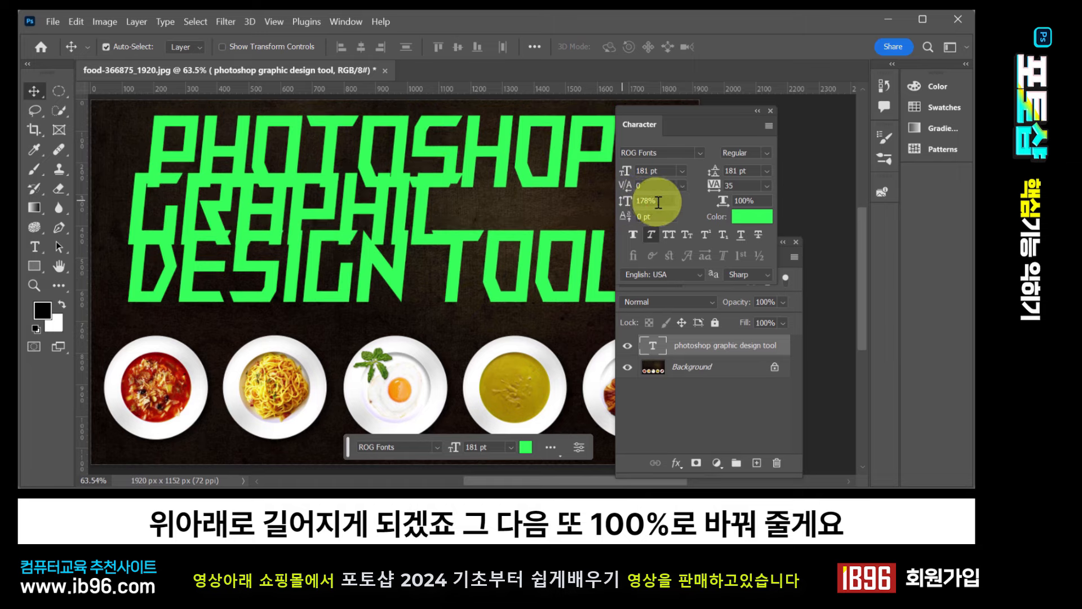
click(658, 202)
text(100)
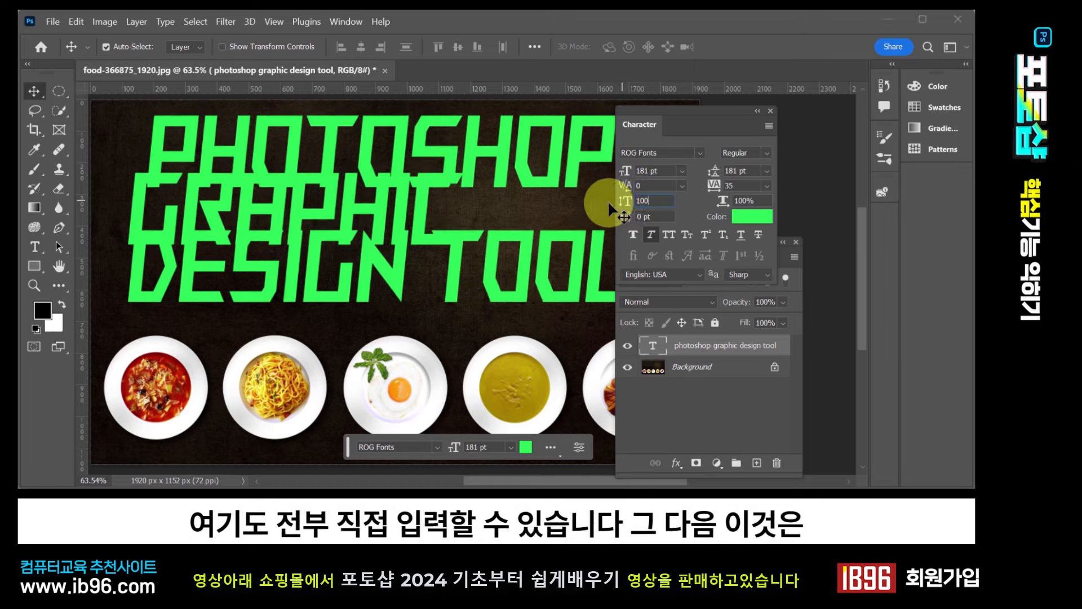
key(Return)
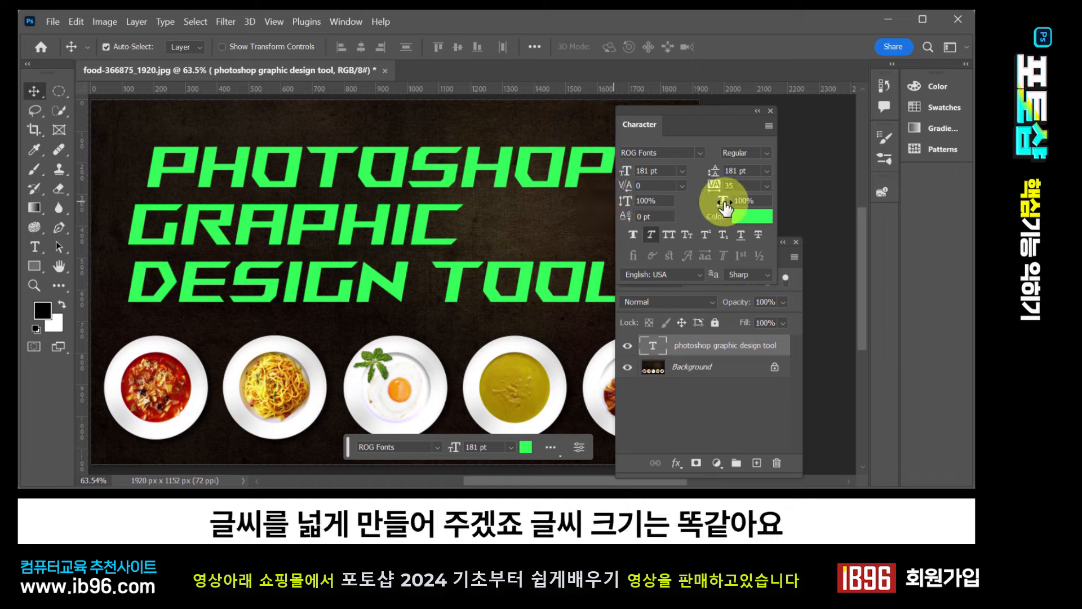
Try widening the text to a 212% horizontal scale, and reset it to 100%
drag(724, 208, 786, 195)
drag(722, 209, 737, 205)
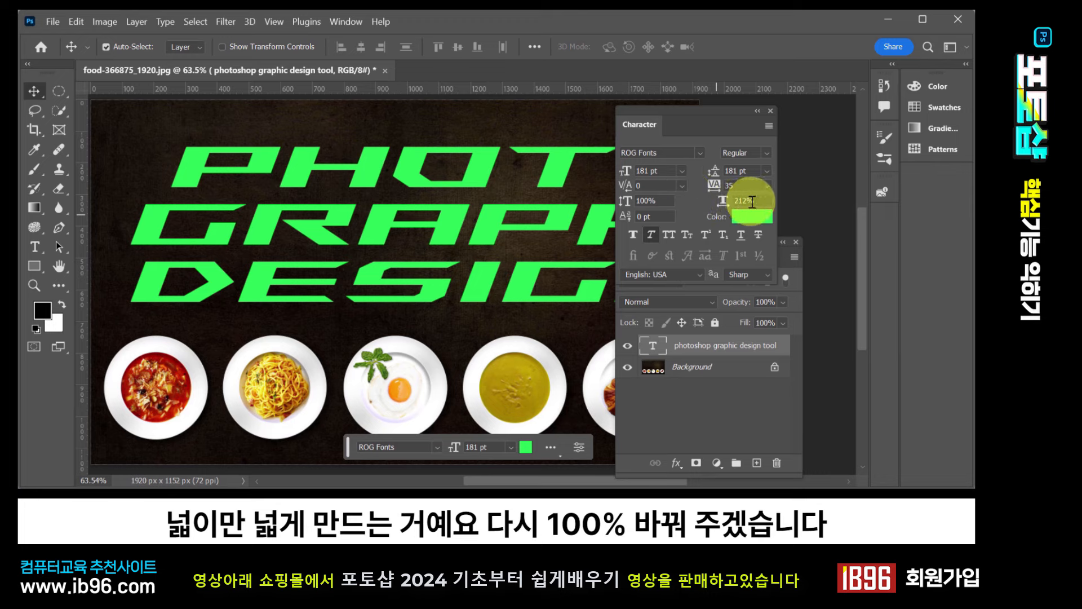
click(722, 209)
text(10)
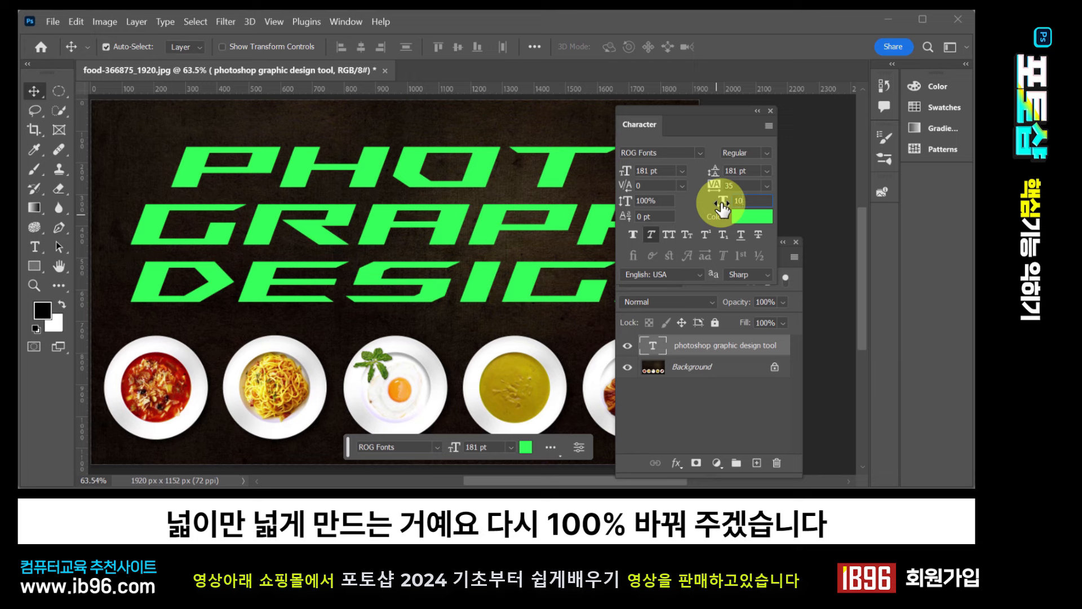
text(0)
key(Return)
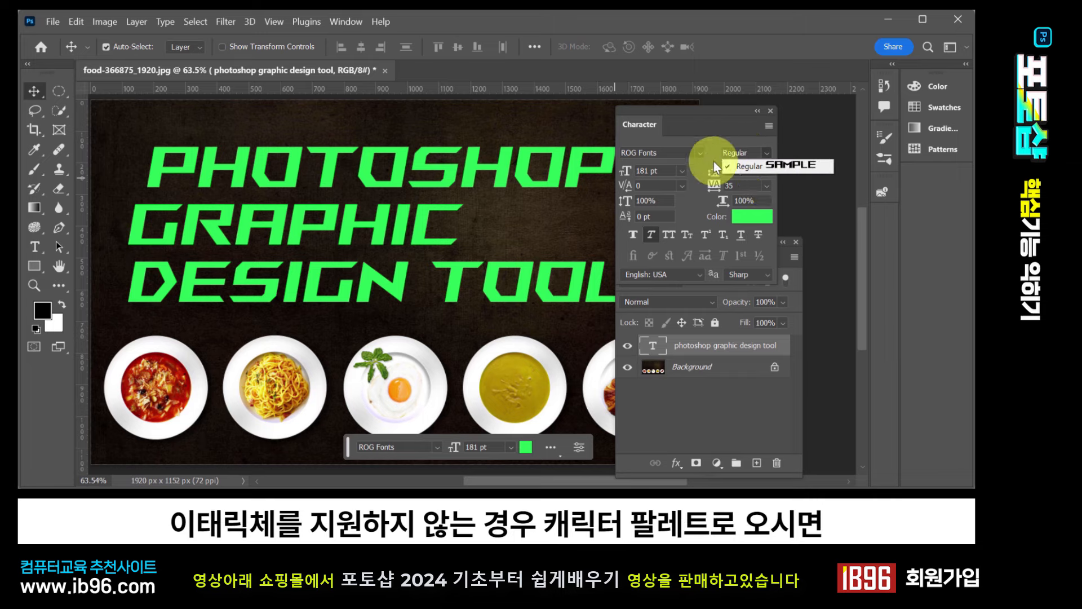
Turn off faux italic for the text, and switch faux bold on and back off
click(719, 128)
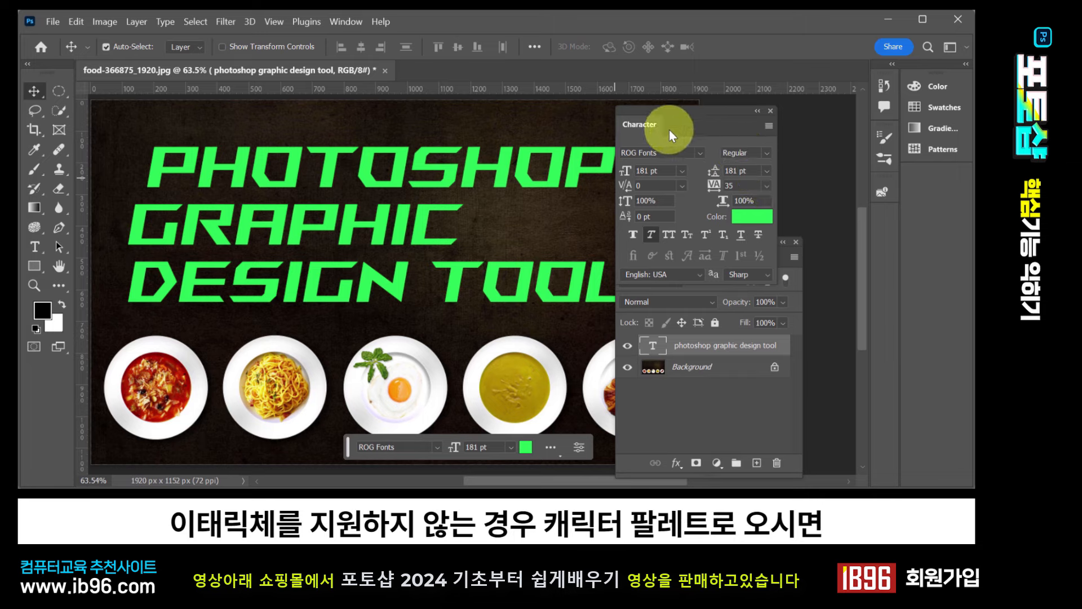
click(651, 236)
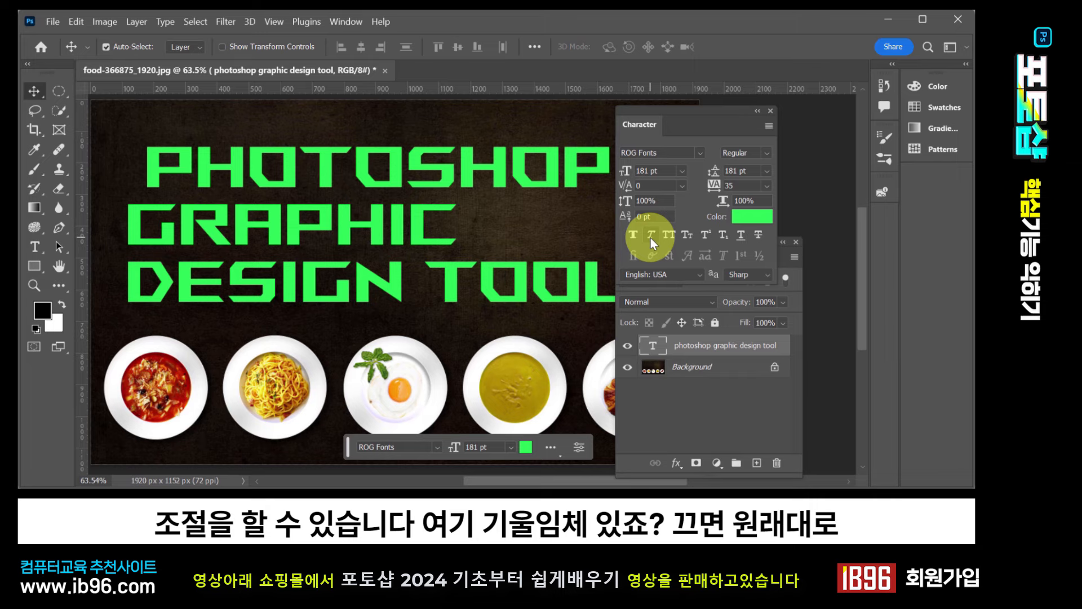
click(634, 234)
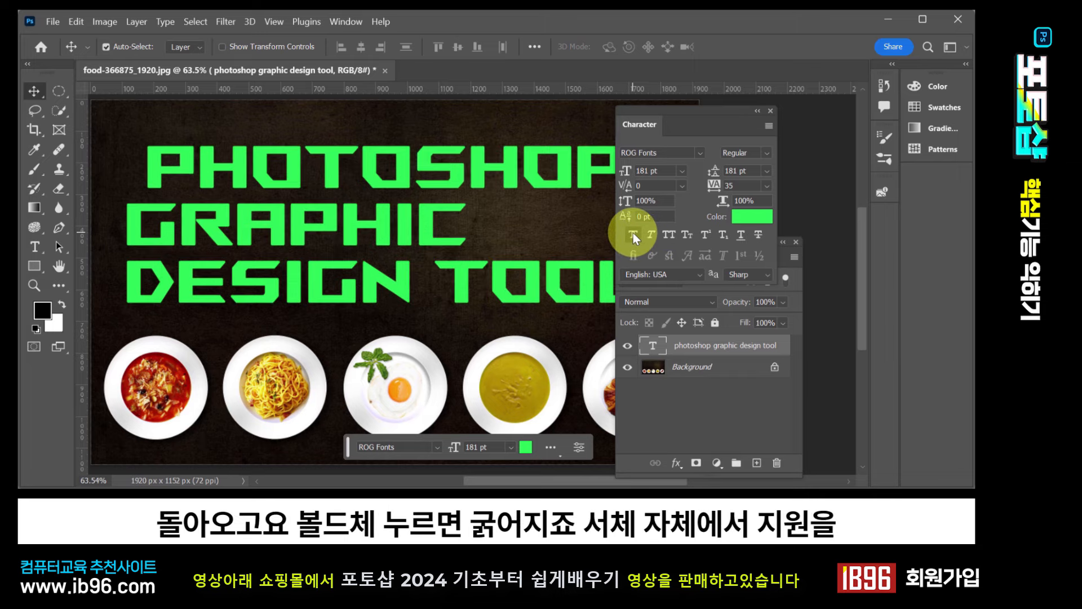
click(634, 234)
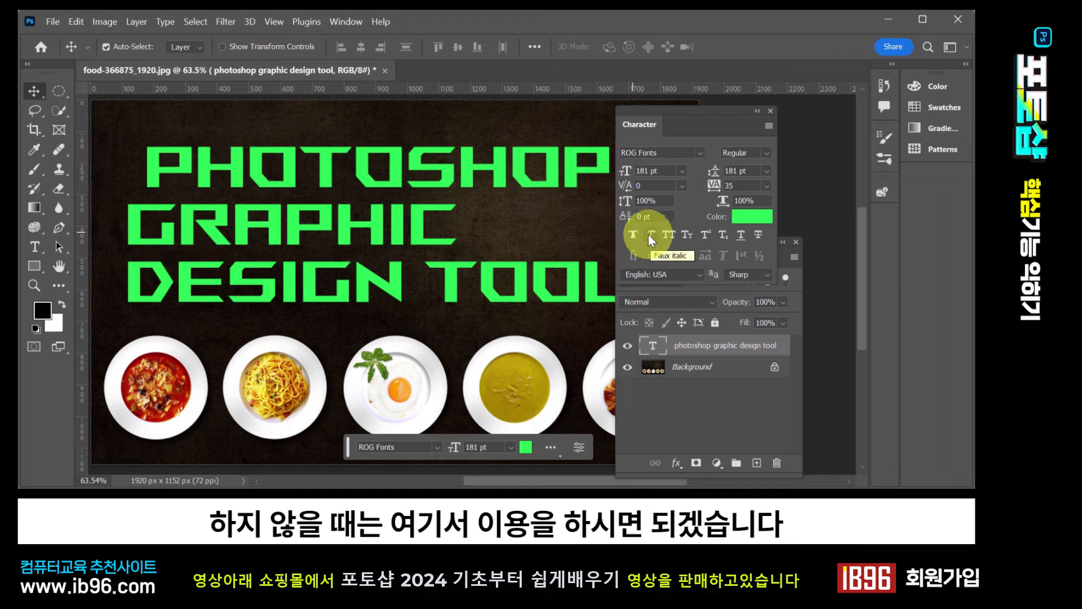
Move the text block slightly up and to the right above the row of plates
drag(418, 248, 405, 221)
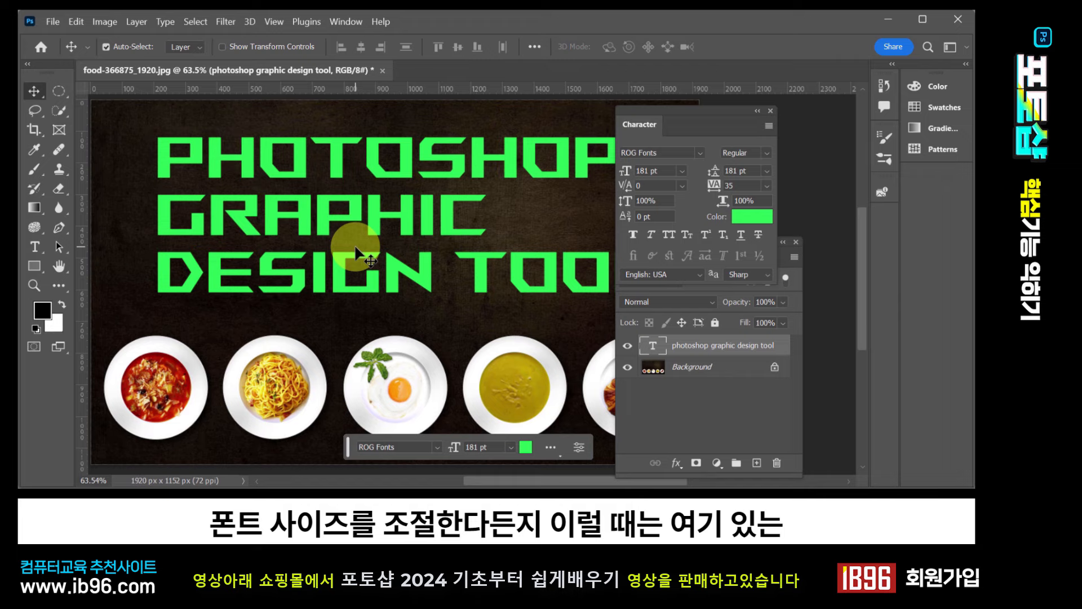
click(32, 248)
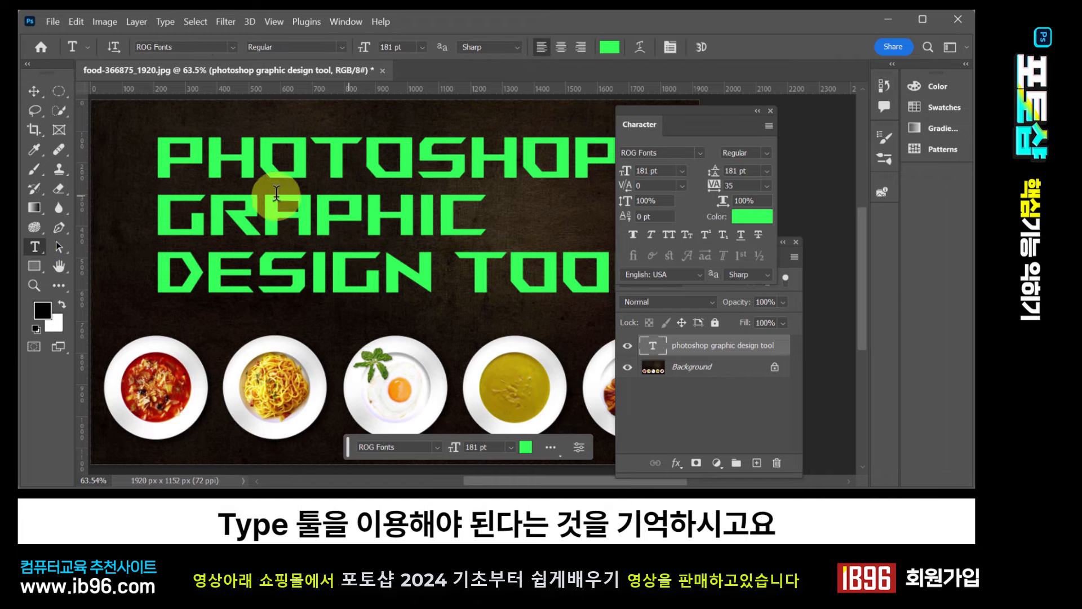
click(35, 92)
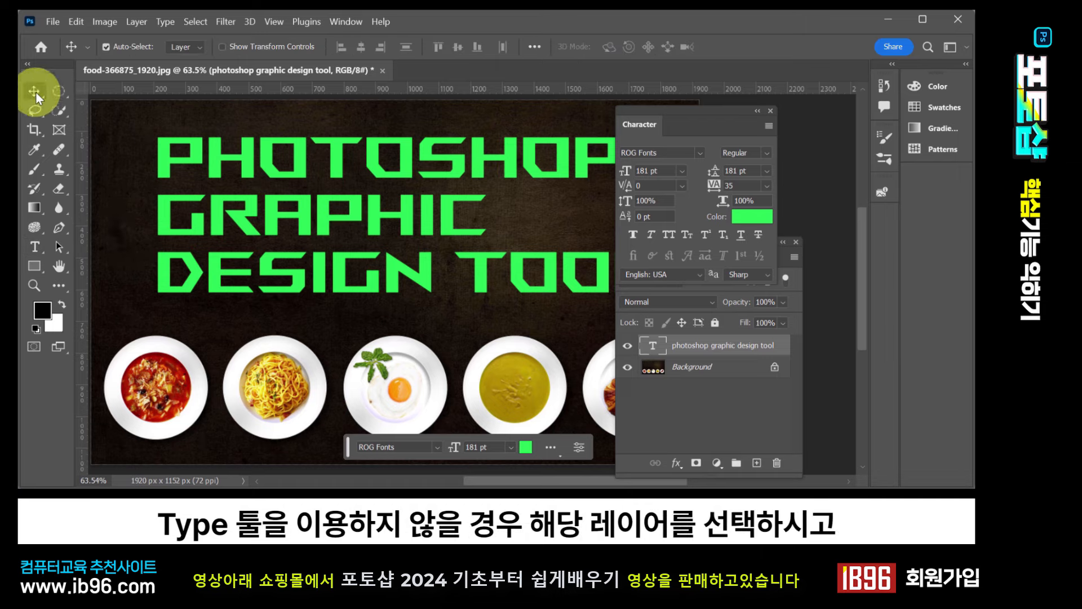
Set the text layer's color to white (#ffffff) and adjust its font size
click(708, 345)
click(688, 113)
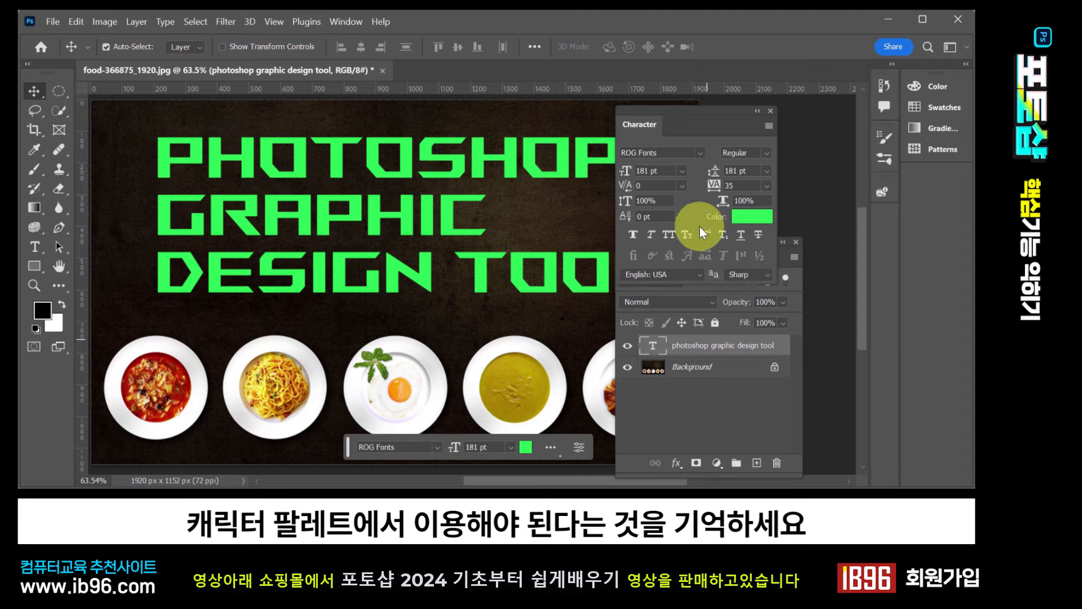
click(751, 216)
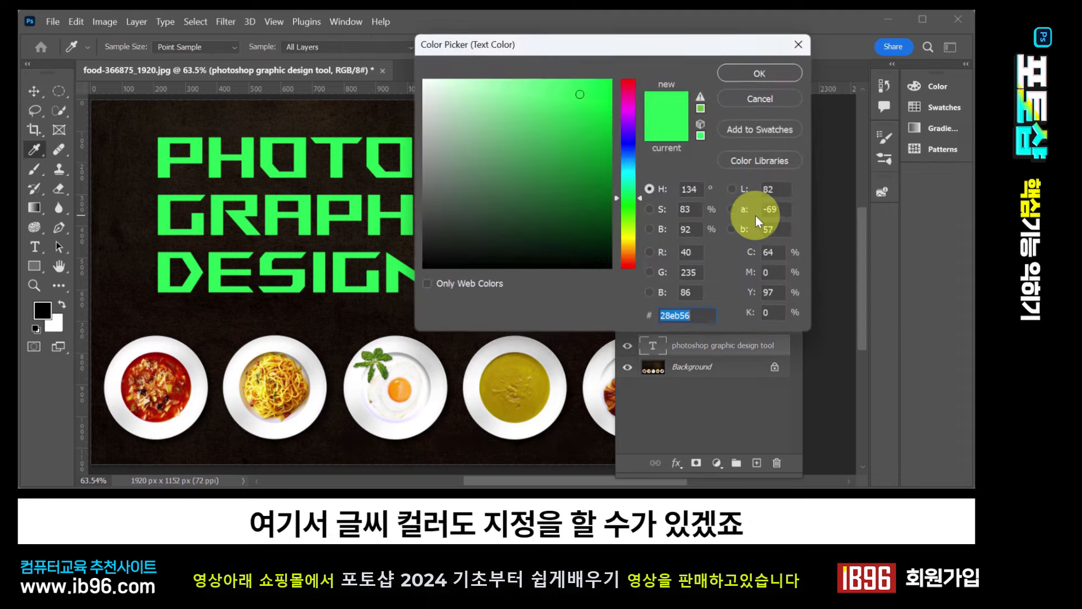
drag(478, 108, 401, 69)
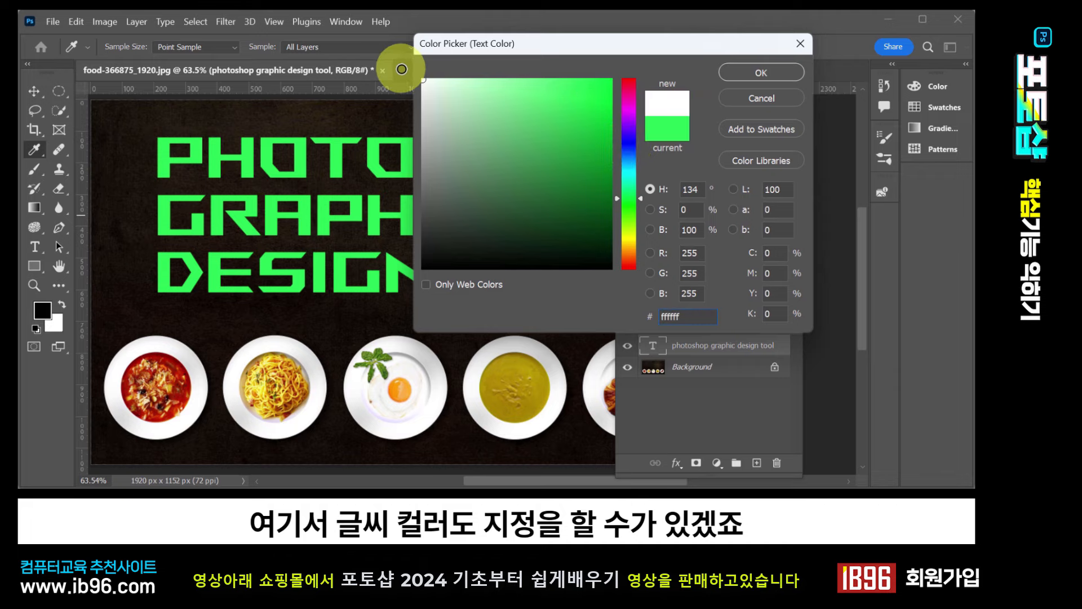
click(783, 70)
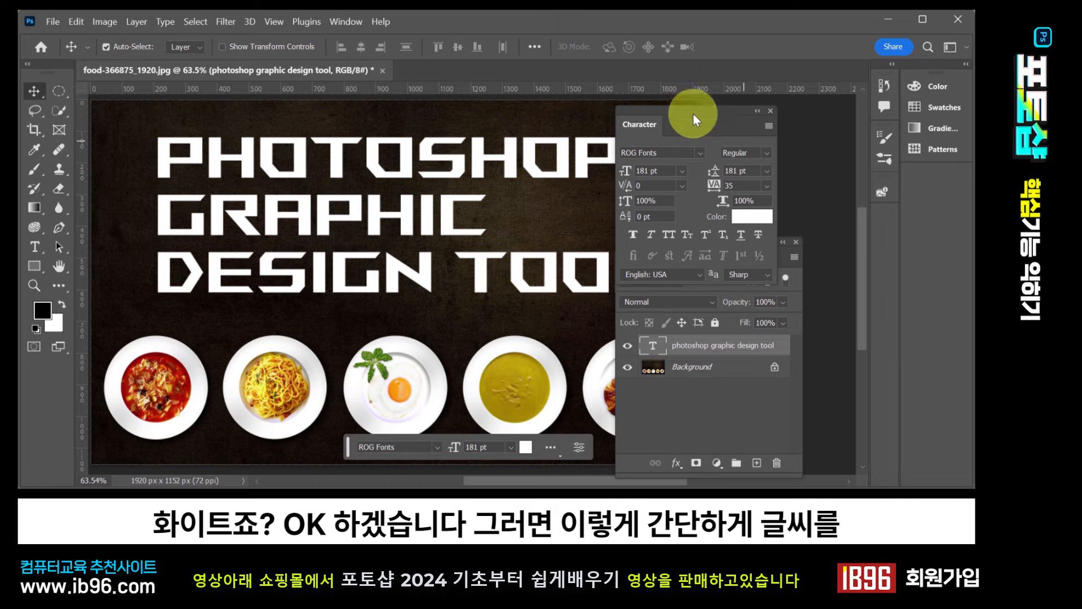
drag(692, 113, 732, 118)
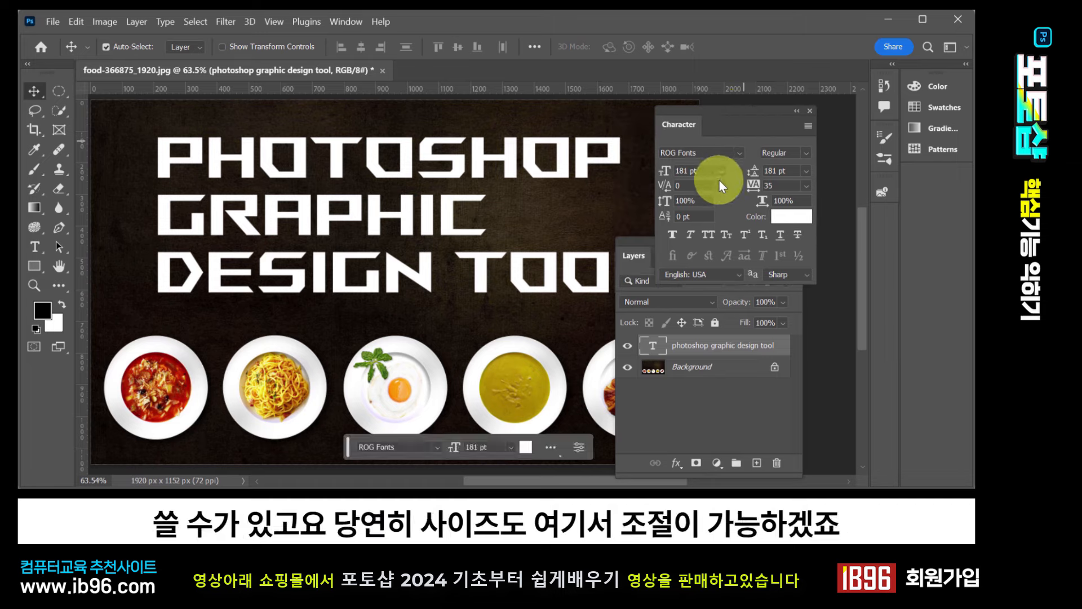
mouse_move(667, 174)
mouse_down()
mouse_move(648, 164)
mouse_move(672, 175)
mouse_move(653, 179)
mouse_move(665, 176)
mouse_up()
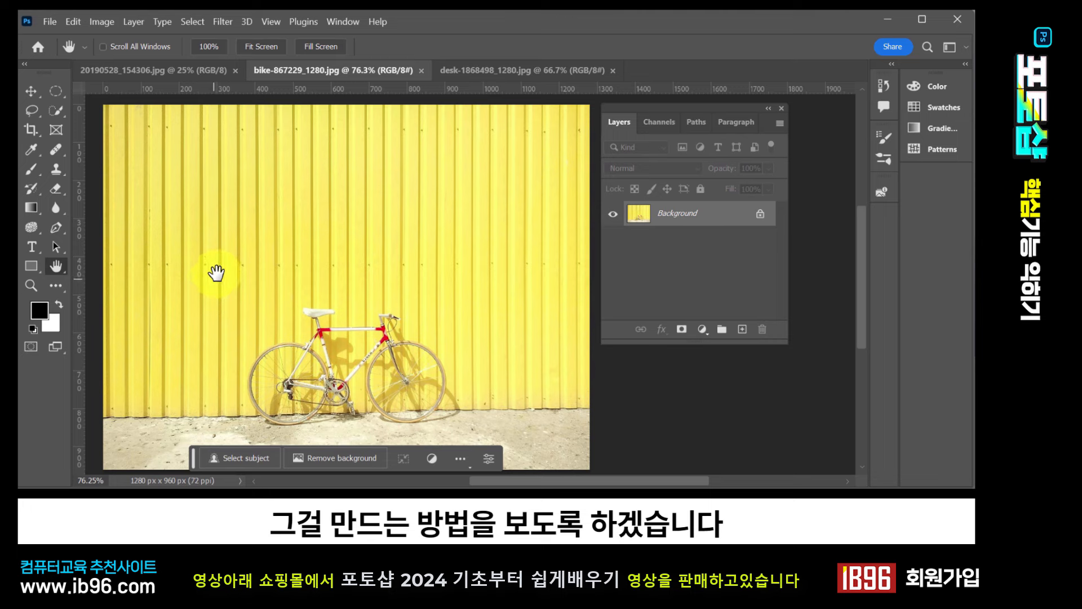
In 20190528_154306.jpg, draw a perfectly circular selection around the figure's head and shift it about 20 px left and 12 px down
click(182, 69)
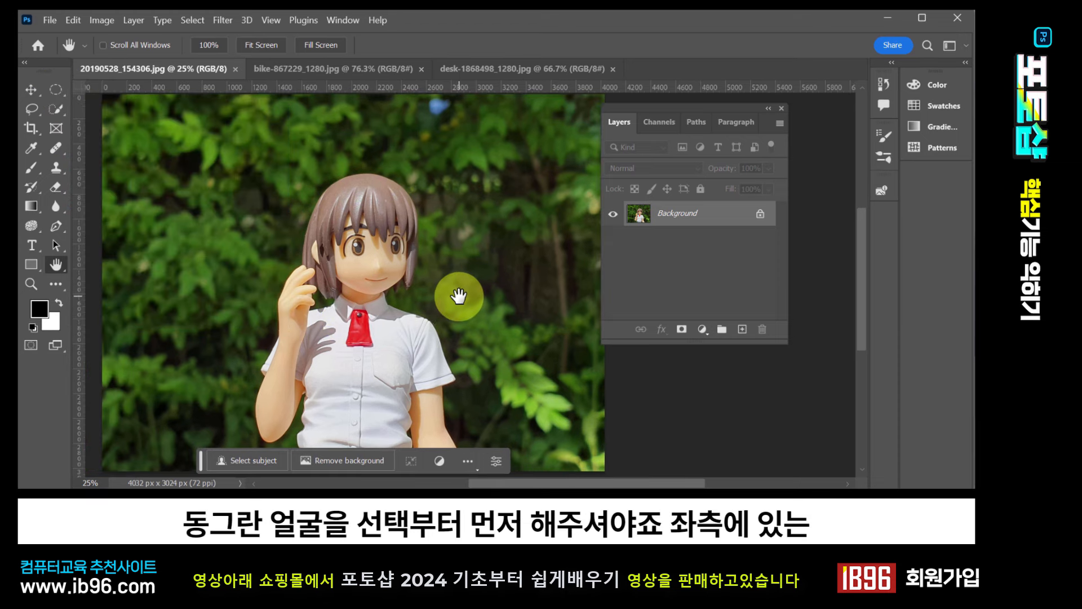
click(56, 89)
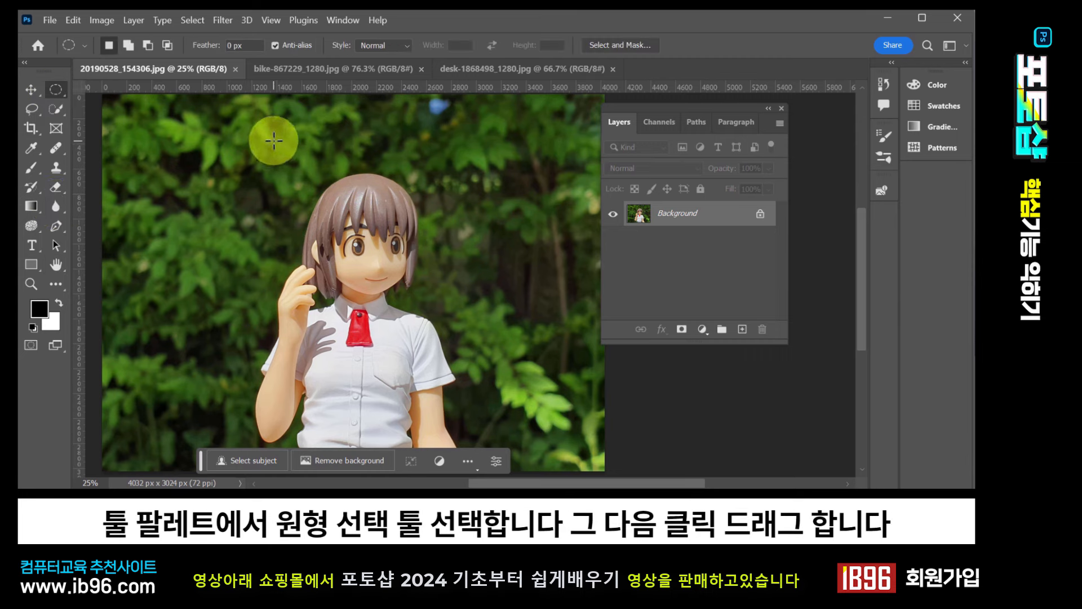
drag(274, 140, 404, 338)
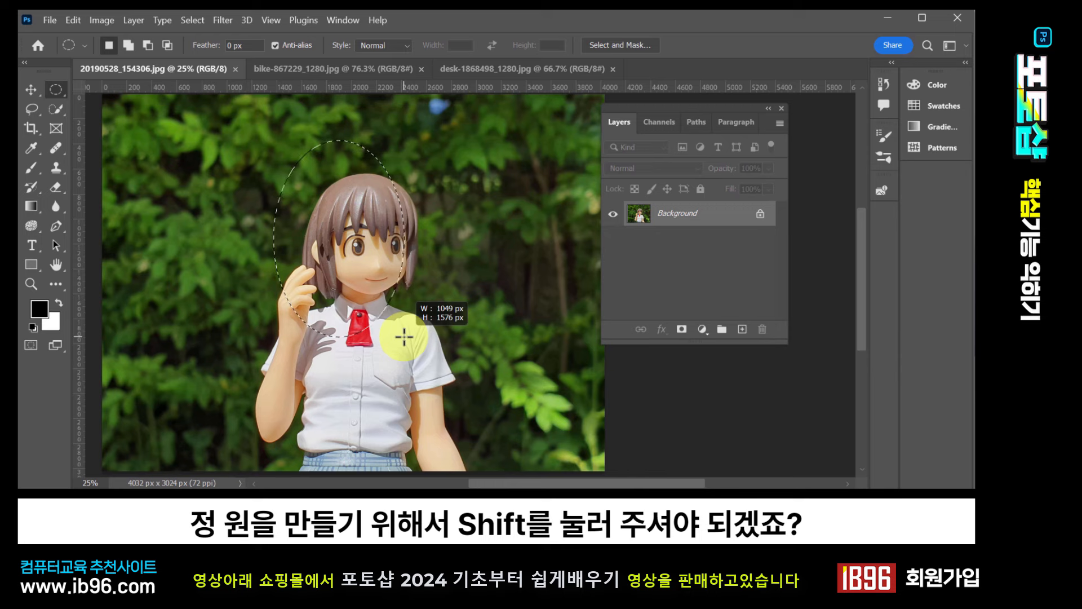
drag(404, 337, 512, 346)
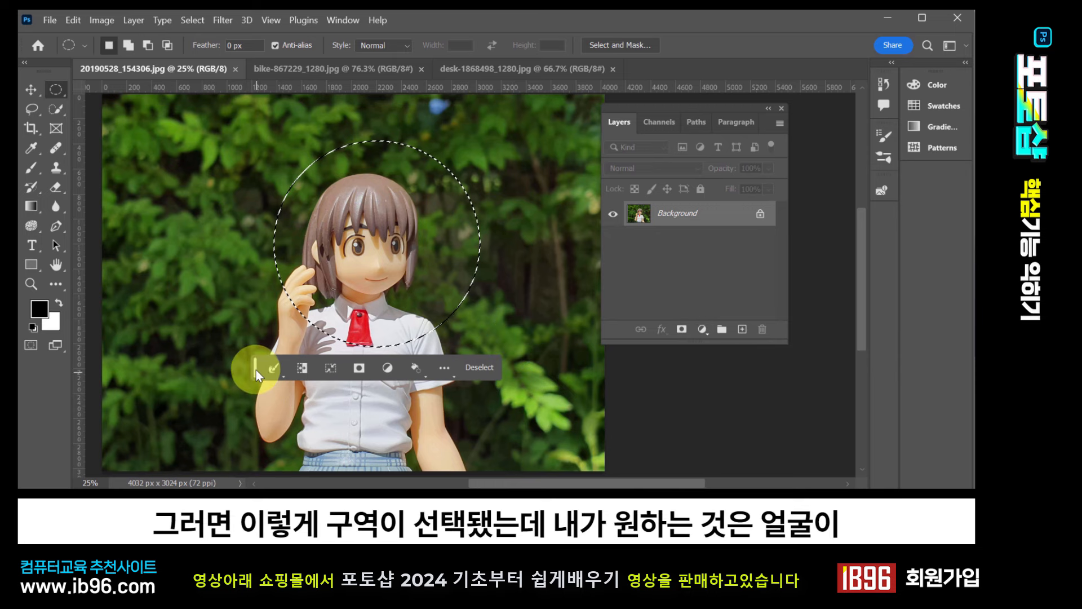
drag(256, 370, 289, 466)
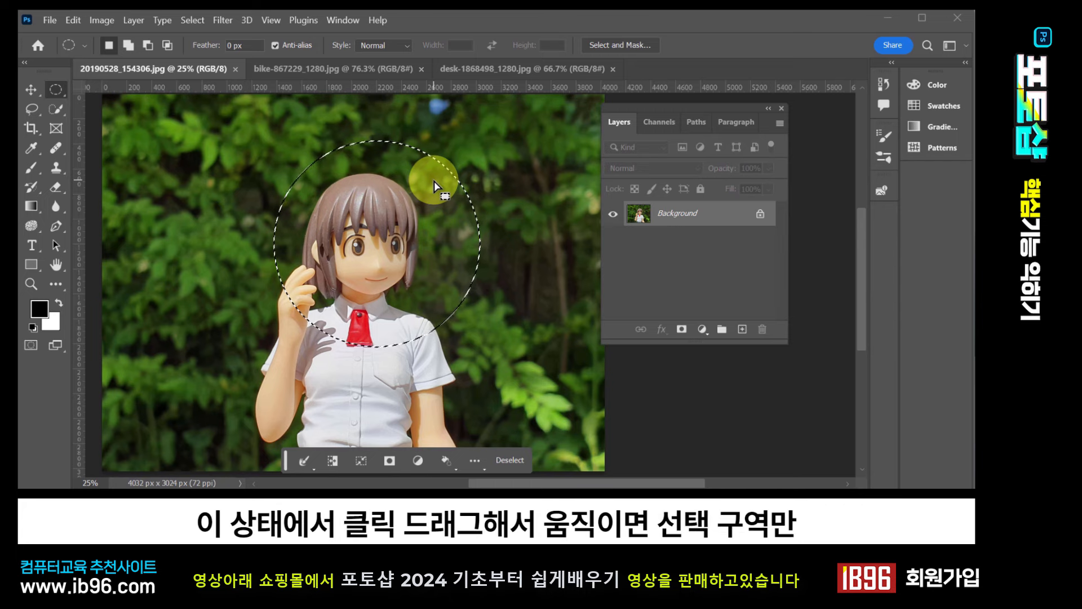
mouse_move(434, 181)
mouse_down()
mouse_move(391, 205)
mouse_move(416, 157)
mouse_move(495, 254)
mouse_move(360, 166)
mouse_move(465, 226)
mouse_move(354, 195)
mouse_move(415, 192)
mouse_move(431, 178)
mouse_up()
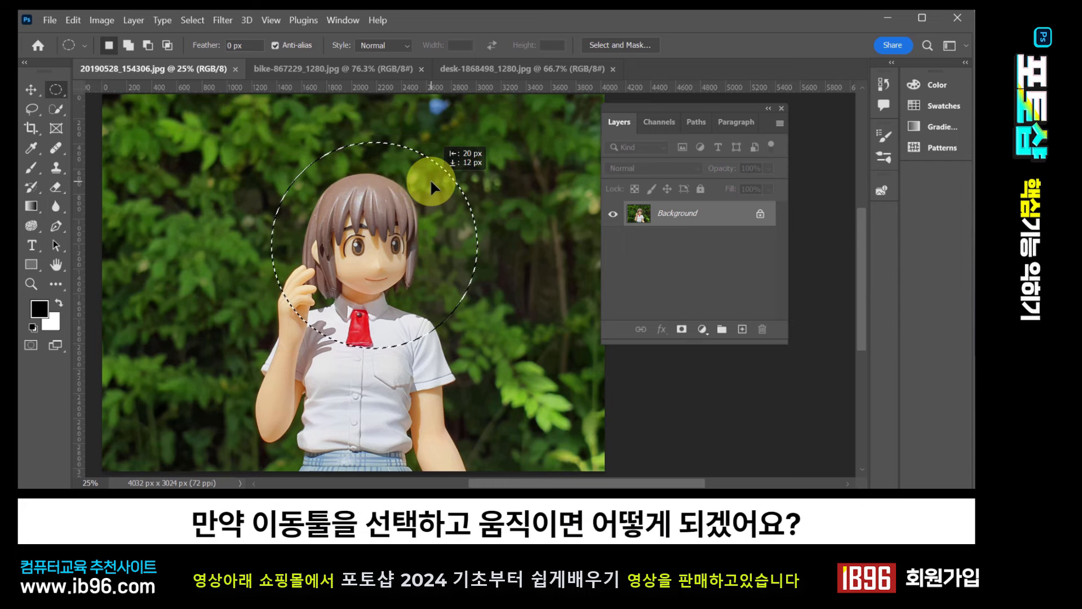
Try moving the selected head area with the Move tool, undo it, and return to the Elliptical Marquee tool
click(32, 91)
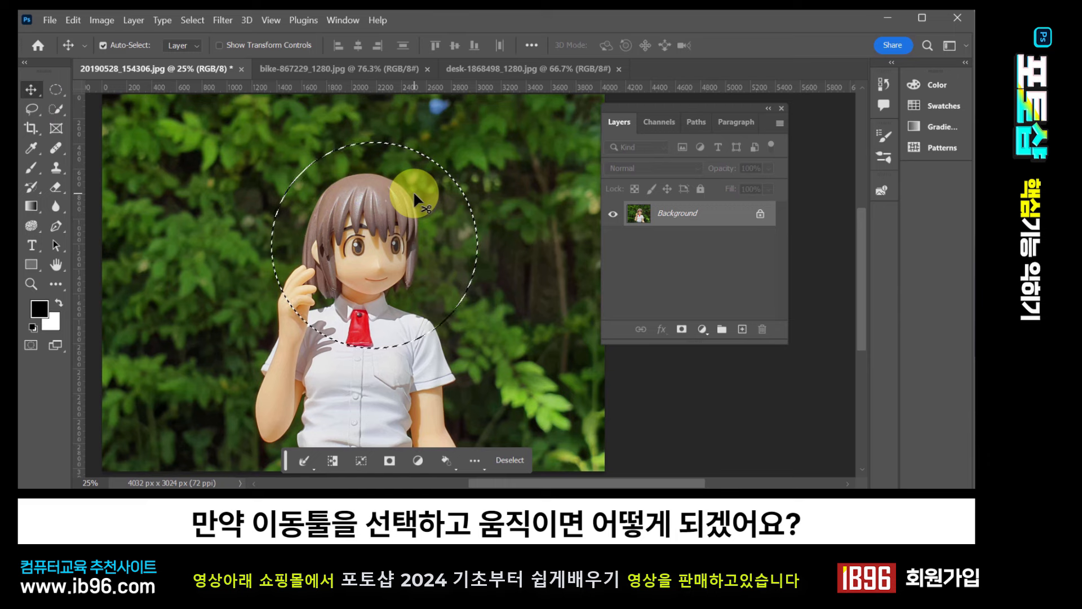
drag(414, 191, 265, 217)
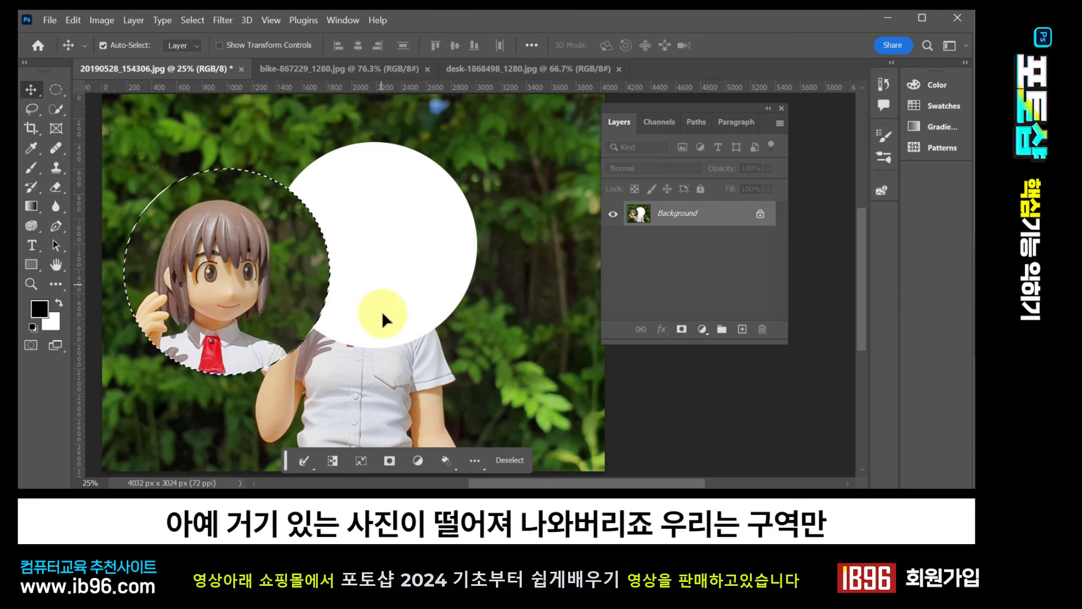
key(ctrl+z)
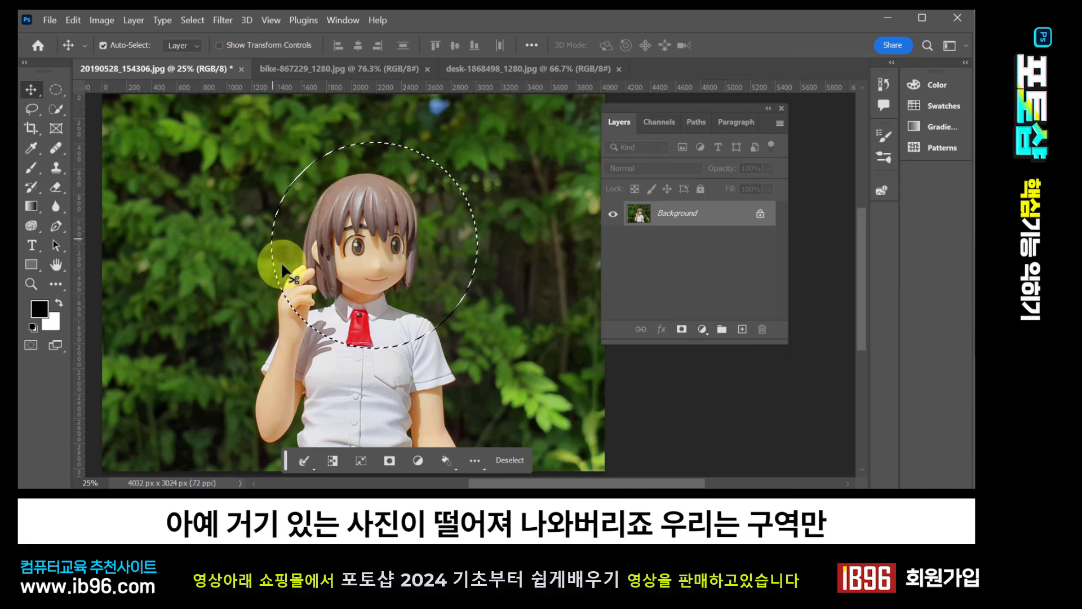
click(56, 89)
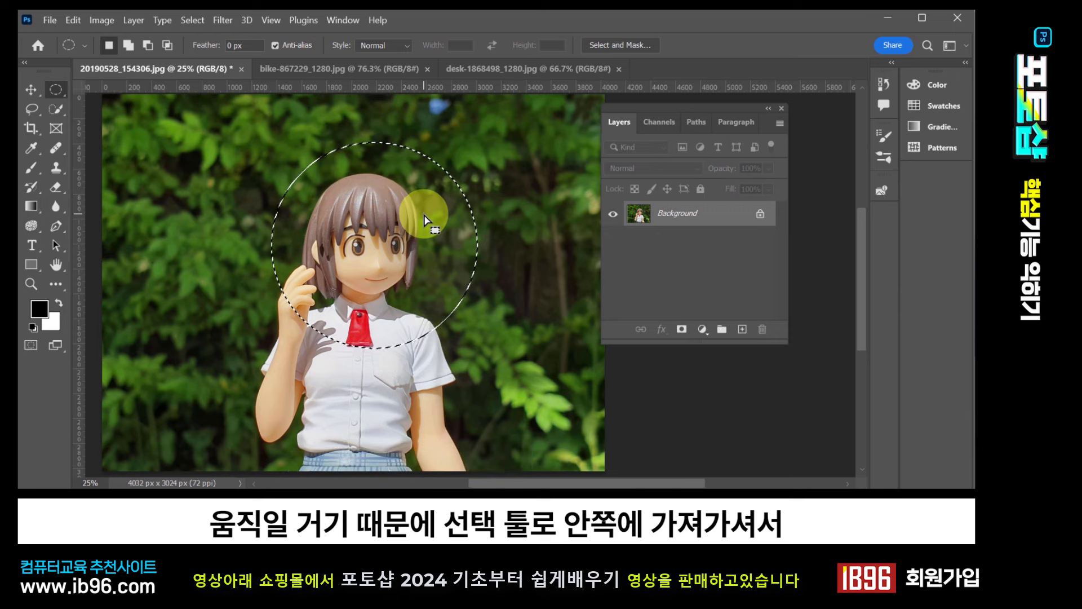
Shift the circular selection slightly left and down around the head, and copy its contents into bike-867229_1280.jpg as a new layer
drag(429, 214, 409, 222)
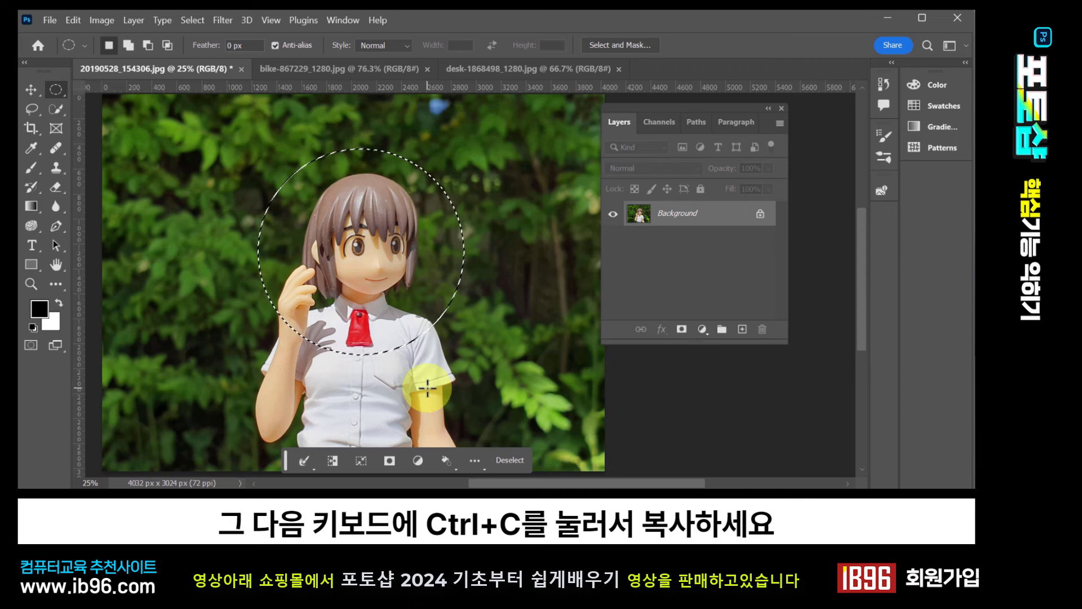
key(ctrl+c)
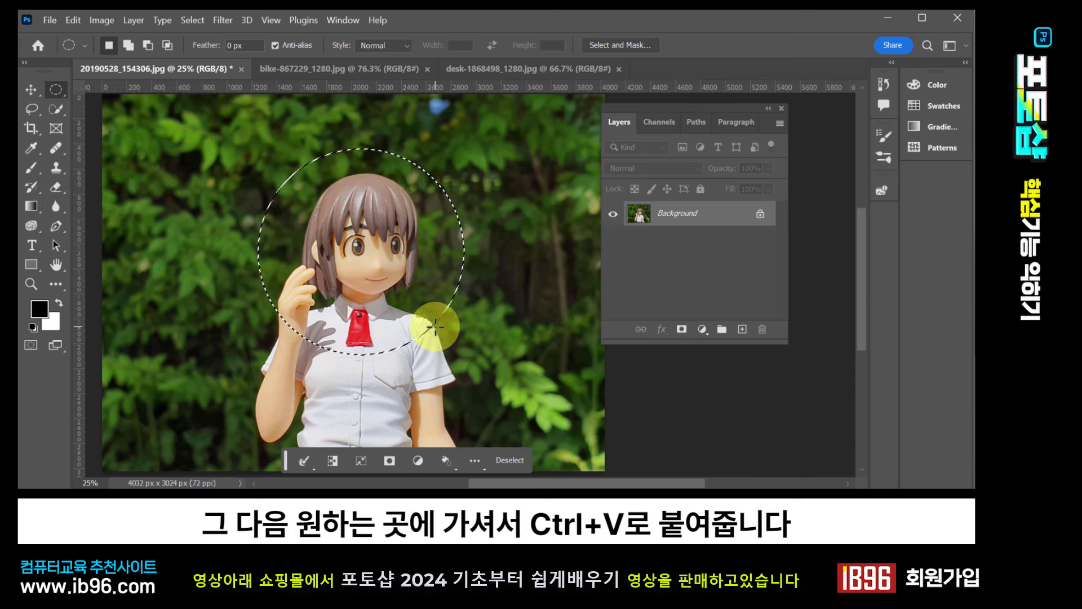
click(353, 72)
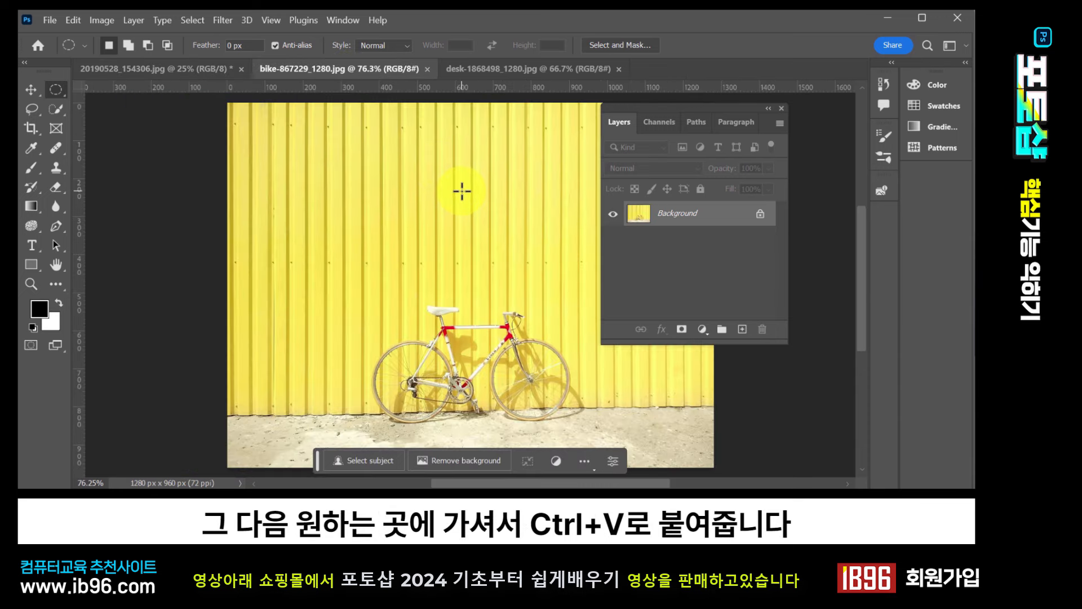
key(ctrl+v)
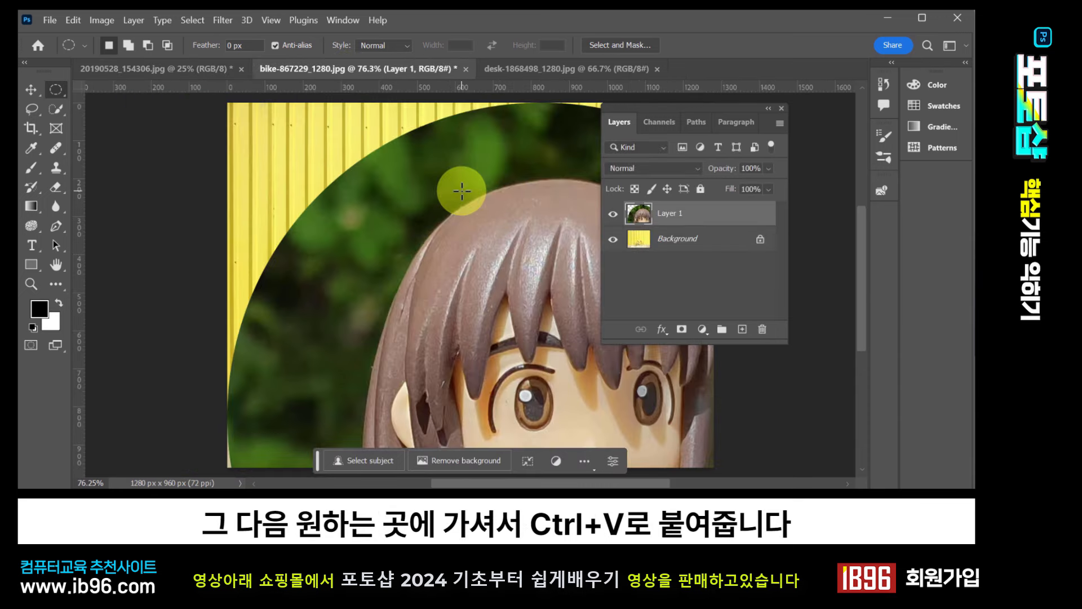
Reposition the oversized pasted head over the yellow wall with the Move tool
click(32, 89)
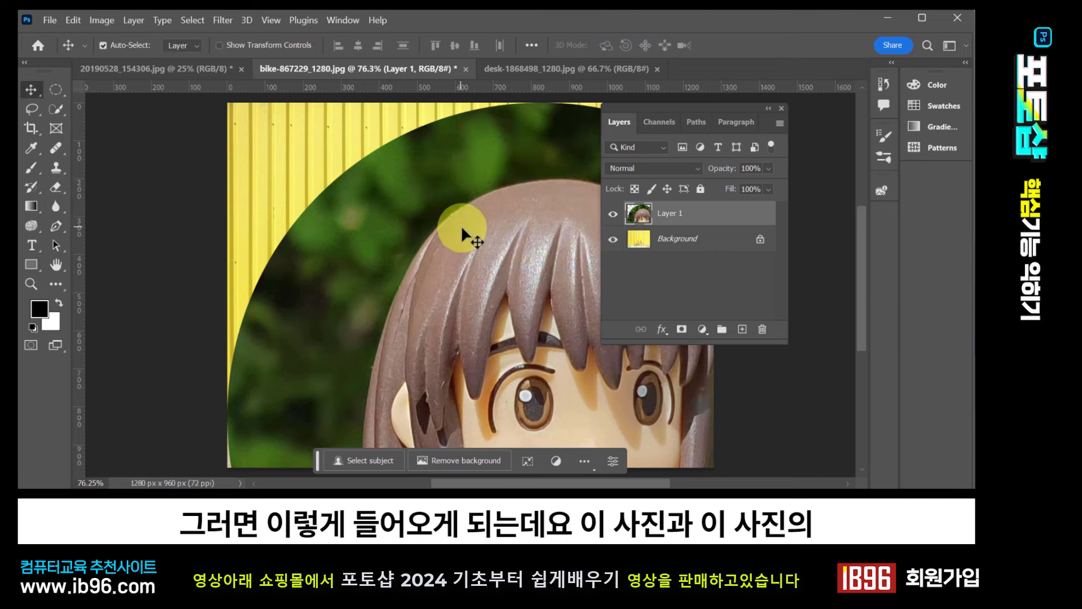
drag(461, 225, 354, 284)
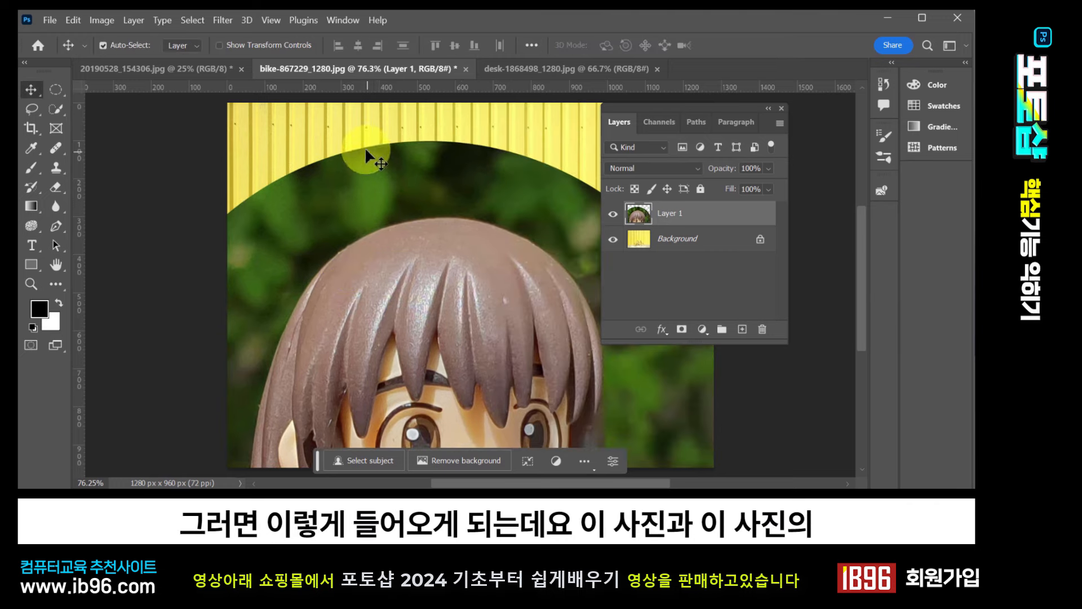
click(187, 67)
drag(307, 163, 451, 211)
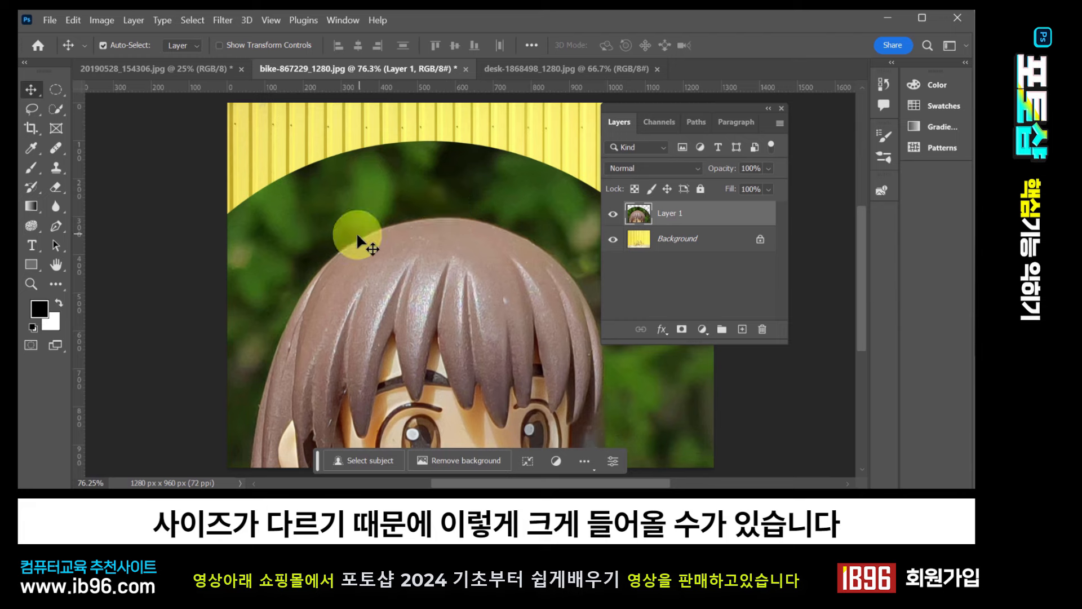
drag(357, 232, 502, 235)
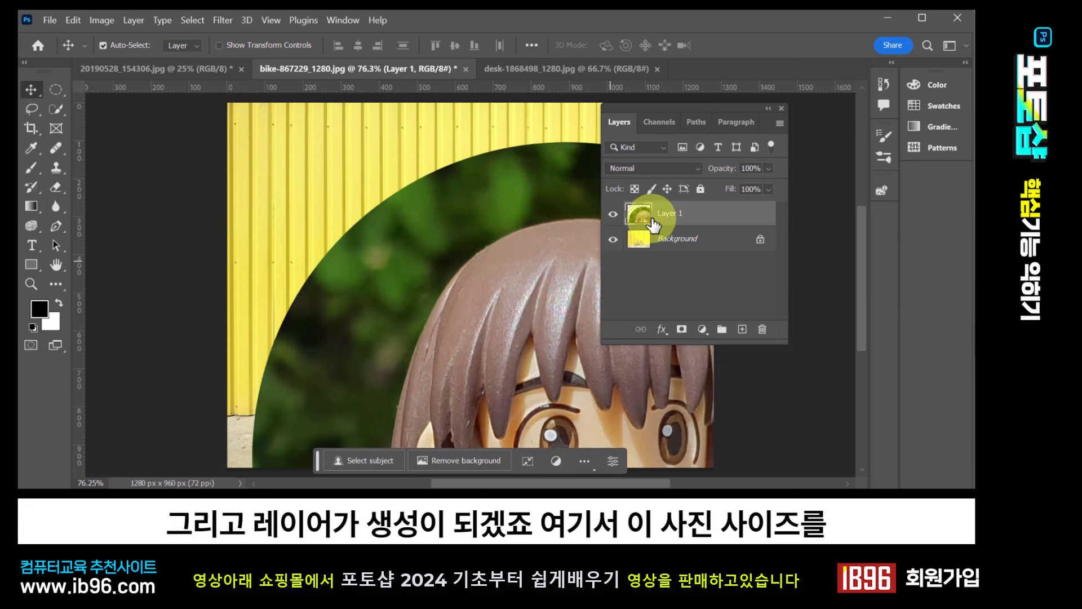
drag(434, 269, 430, 248)
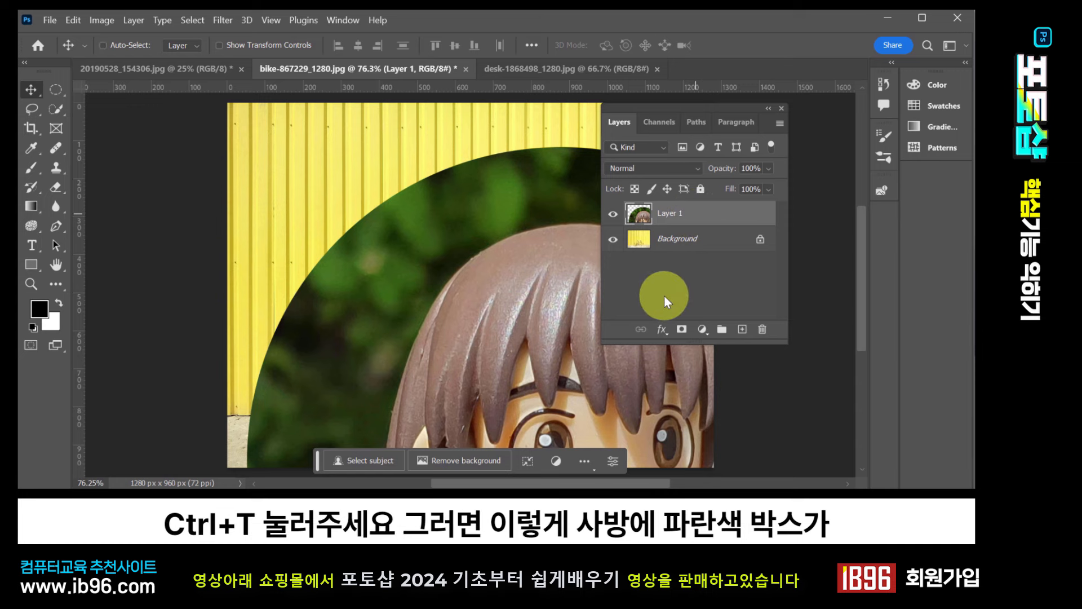
Free-transform the pasted head layer, scaling it to 20.90% and placing it on the upper-left part of the yellow wall
key(ctrl+t)
drag(471, 267, 399, 225)
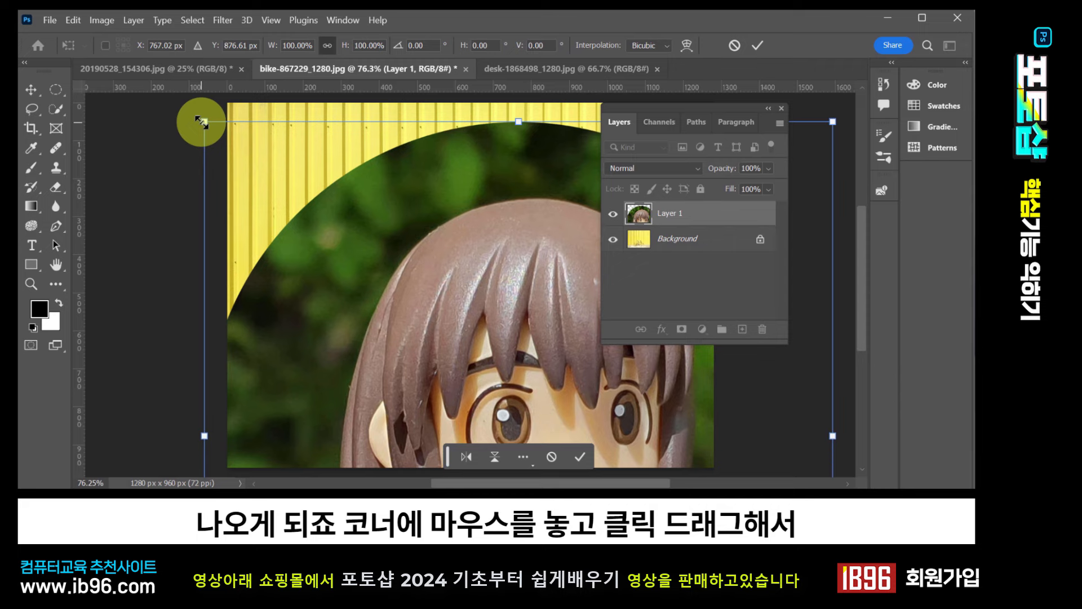
drag(202, 122, 496, 414)
drag(615, 439, 335, 179)
drag(221, 162, 472, 372)
drag(498, 422, 324, 193)
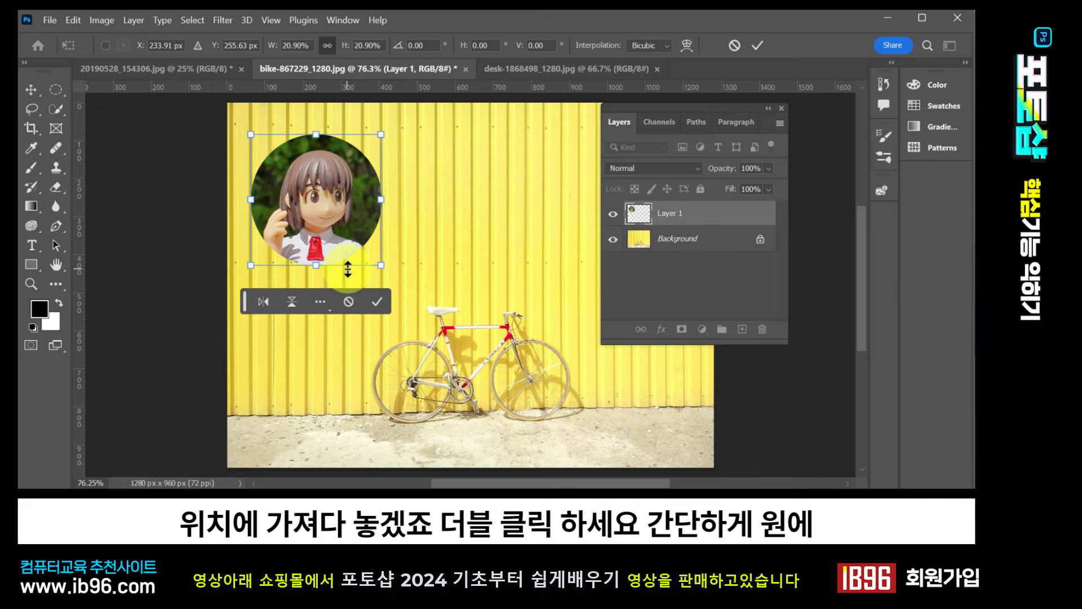
double_click(336, 198)
Bring up the Save a Copy dialog with the JPEG format and dismiss it without saving
scroll(315, 214, right, 2)
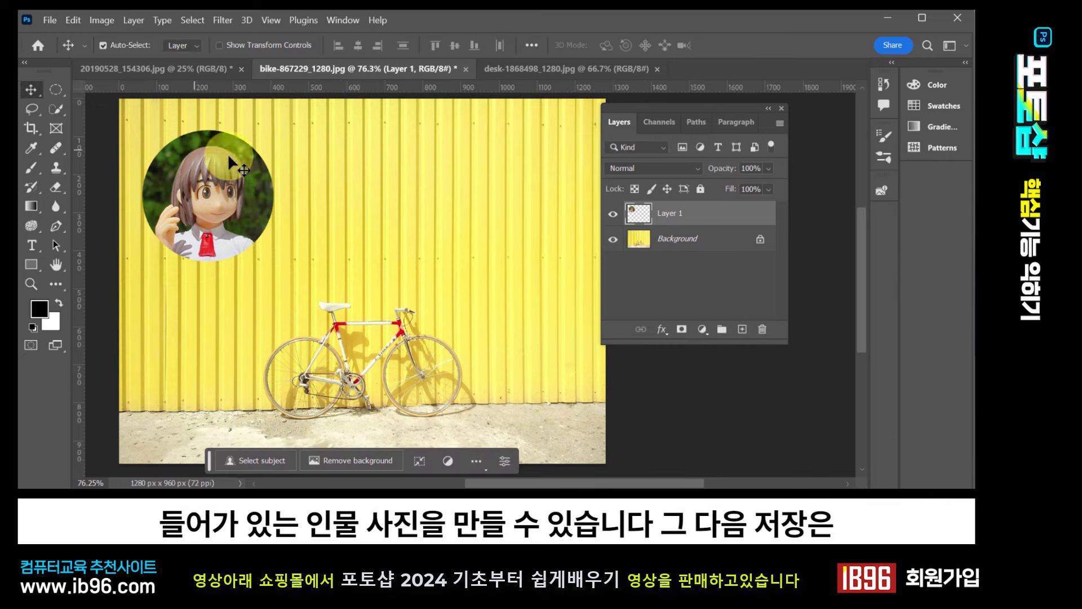
scroll(369, 286, right, 1)
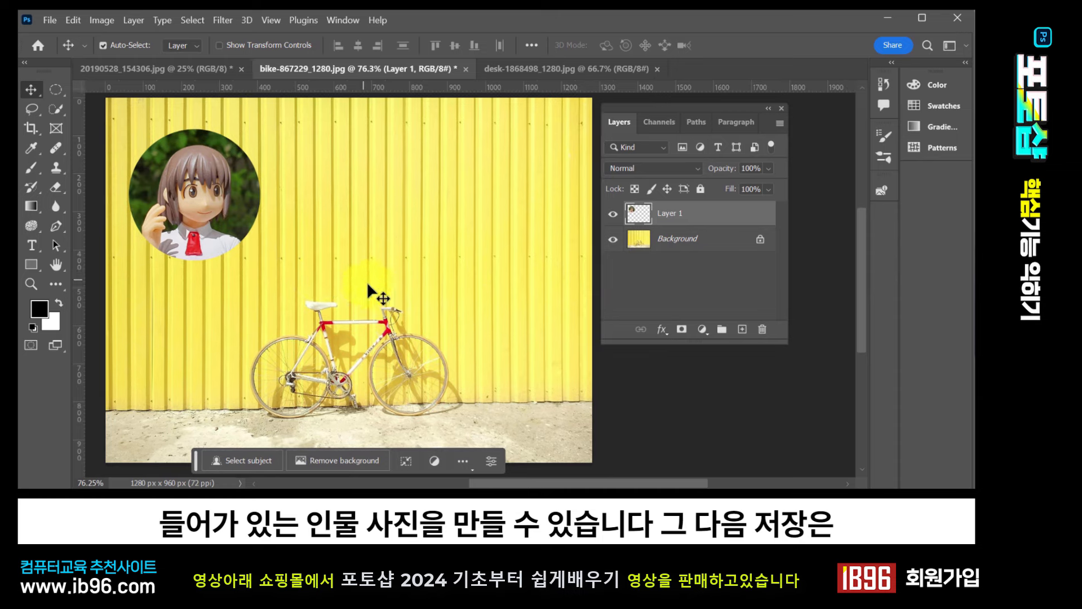
click(49, 20)
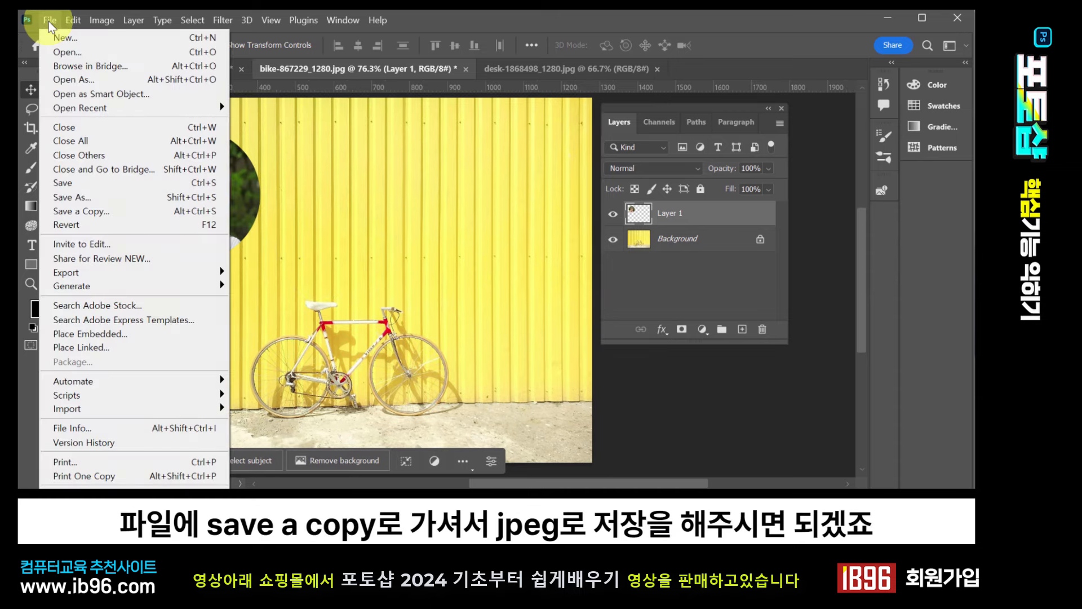
click(110, 210)
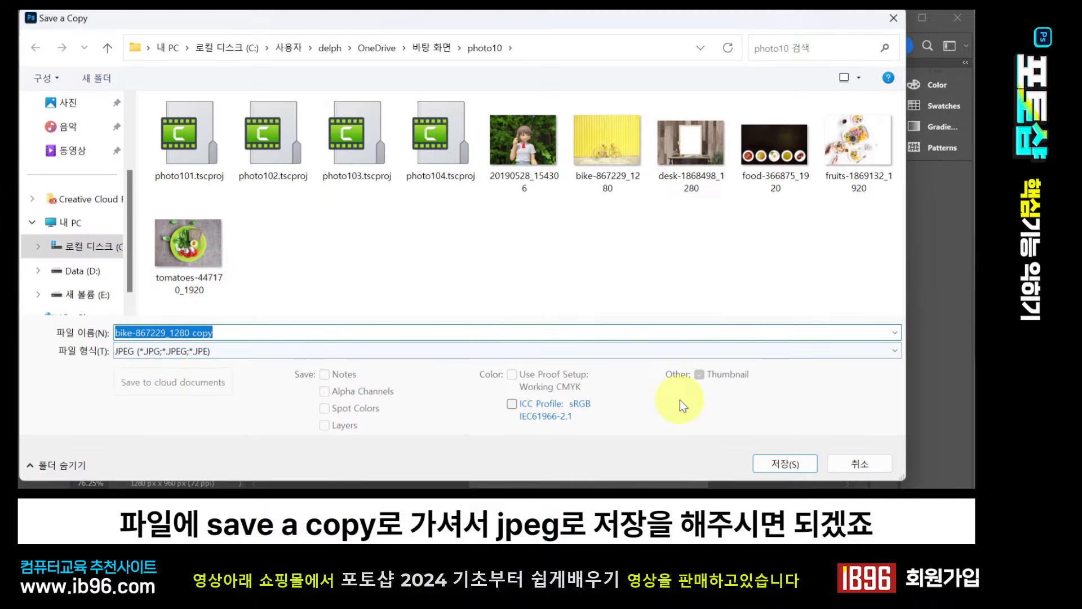
click(860, 463)
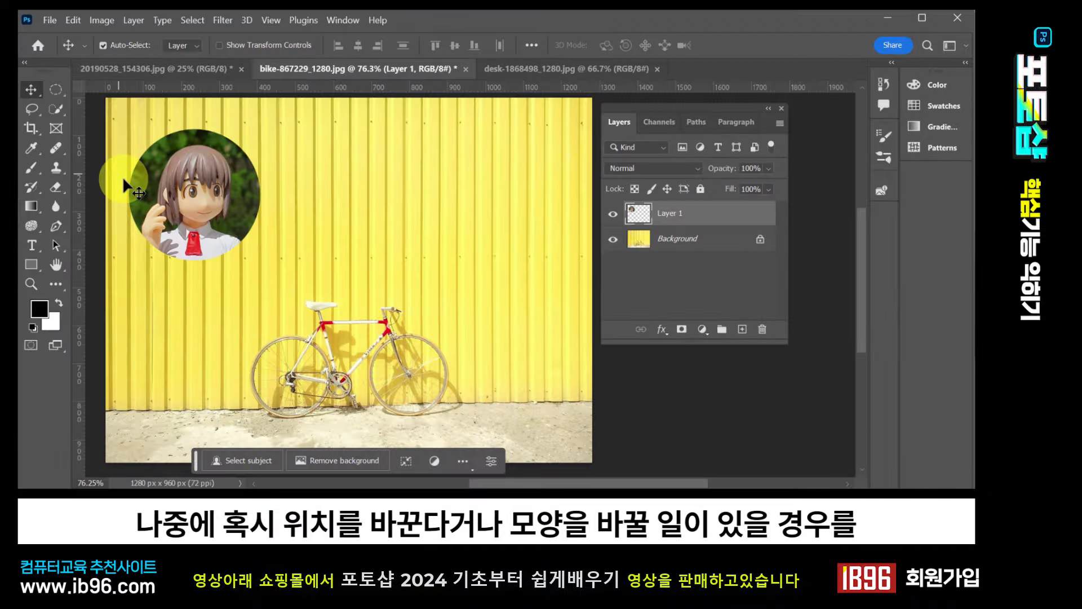
Shift the circular head slightly, then bring up the Save As dialog with the Photoshop PSD format and dismiss it without saving
drag(182, 212, 170, 243)
click(50, 21)
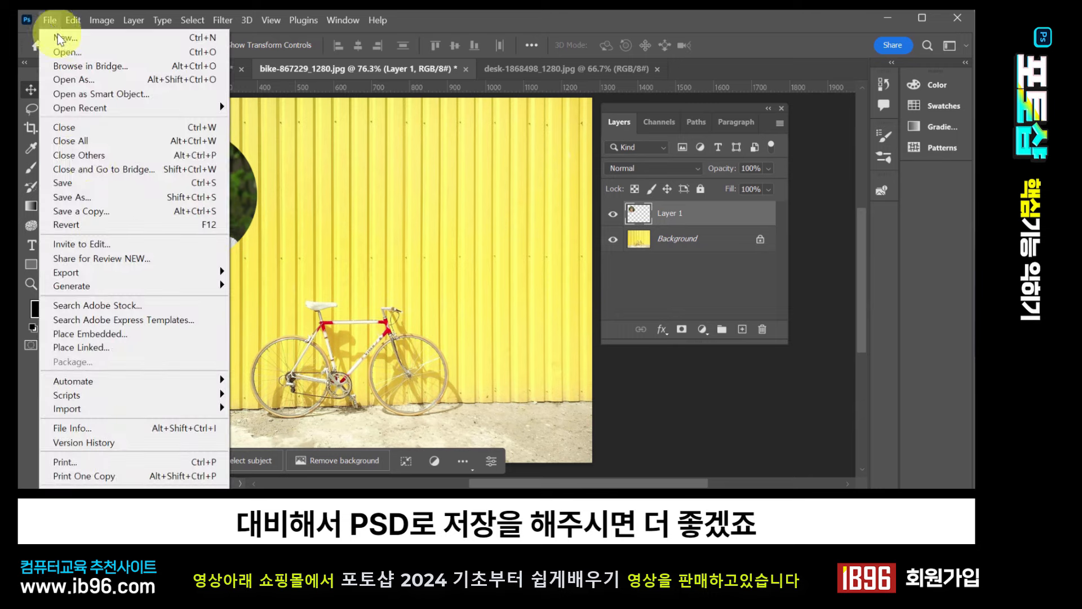
click(97, 183)
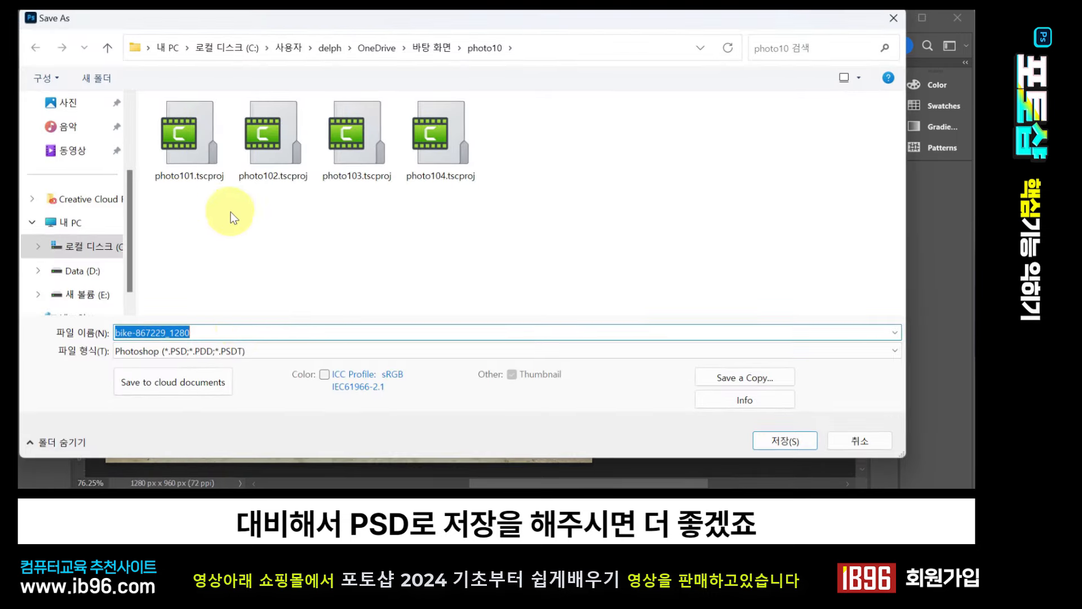
click(849, 441)
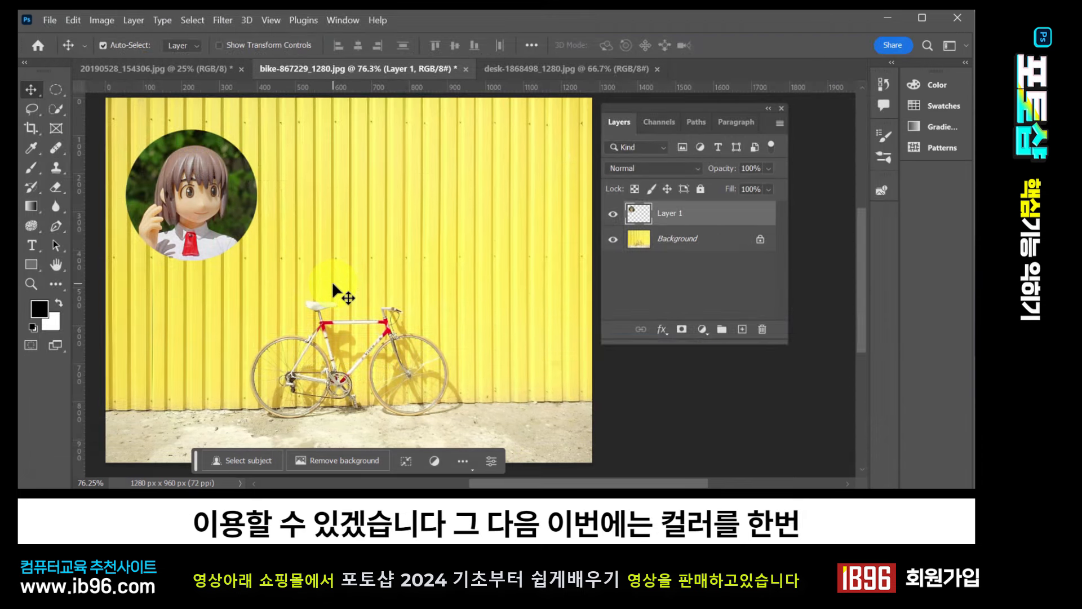
Nudge the circular head slightly up and right, and hide its layer, Layer 1
drag(194, 113, 198, 100)
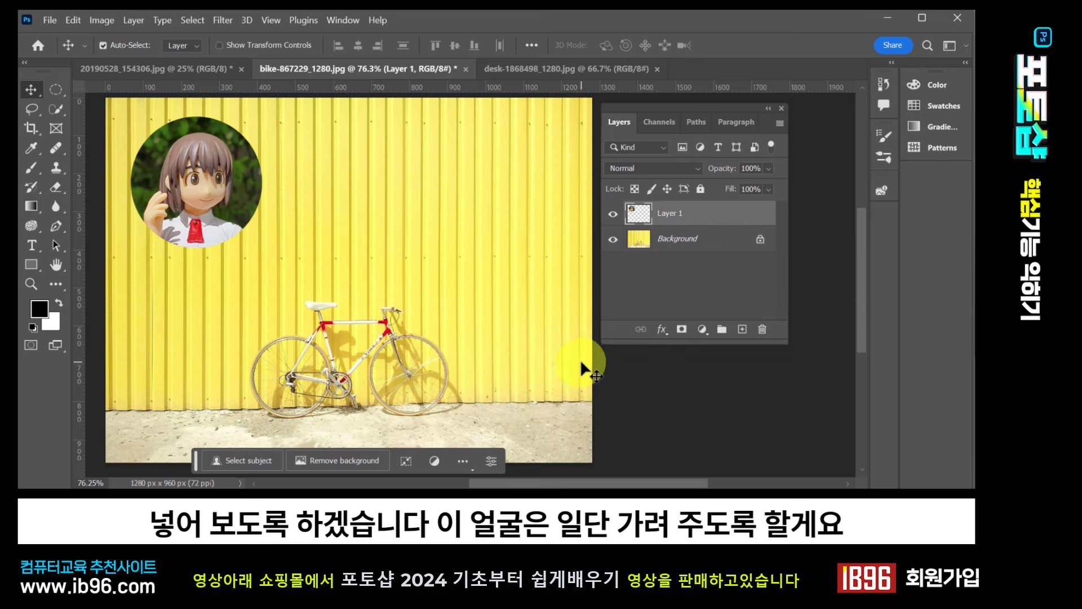
click(613, 214)
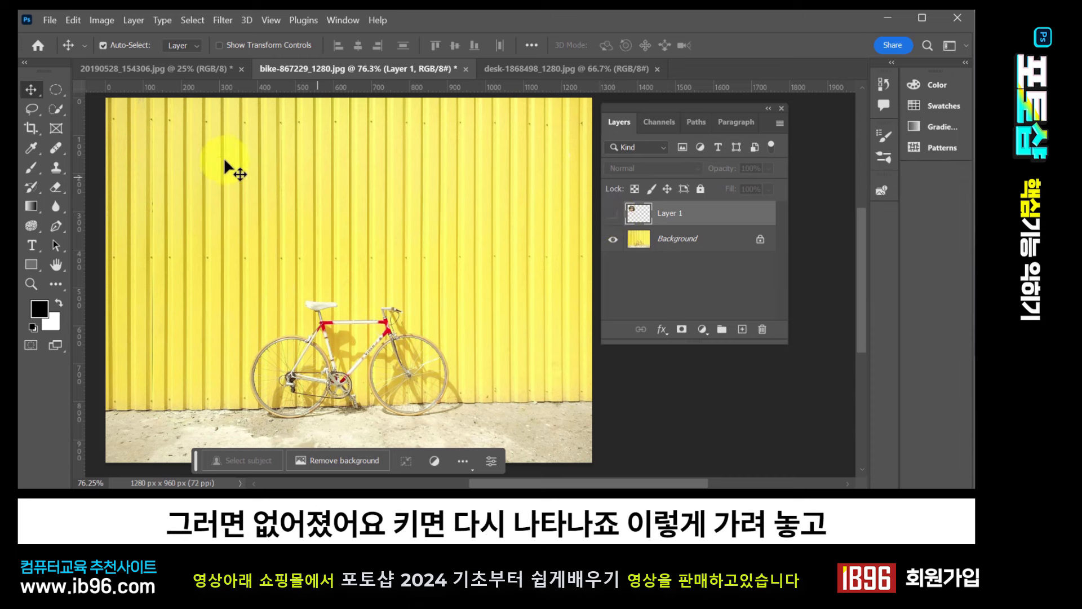
click(613, 214)
click(613, 214)
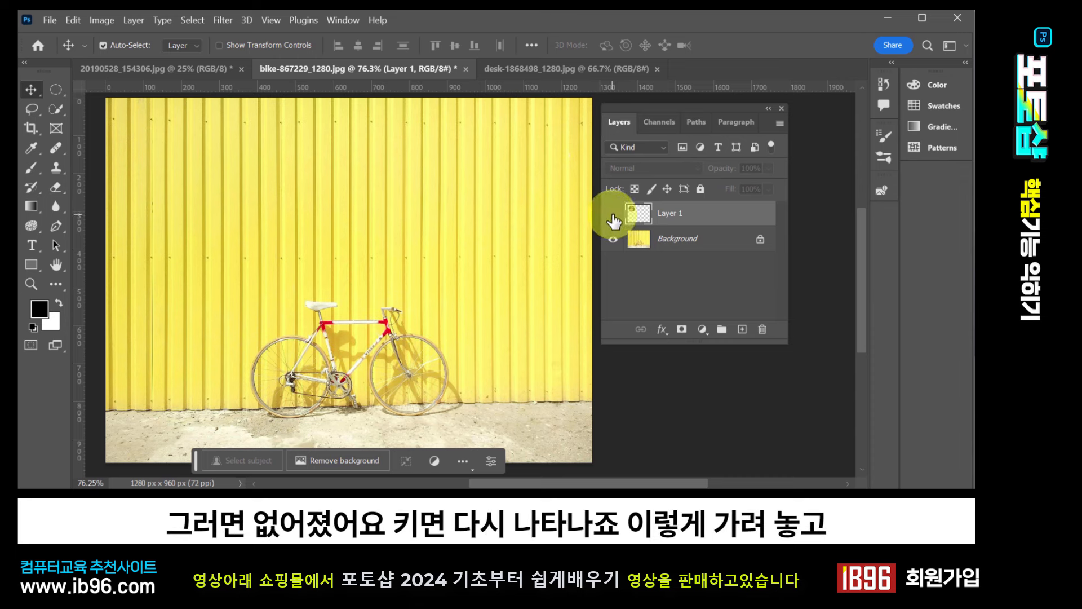
Draw a rectangular selection about 220 px wide along the wall's left edge, from the image top down to the ground
right_click(54, 89)
click(106, 91)
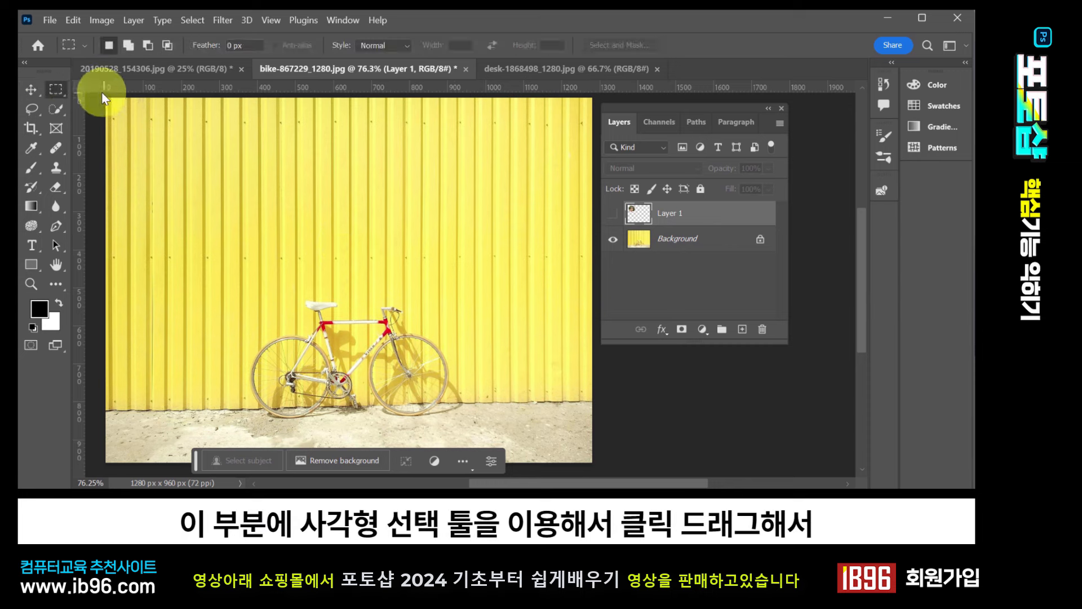
drag(107, 99, 190, 411)
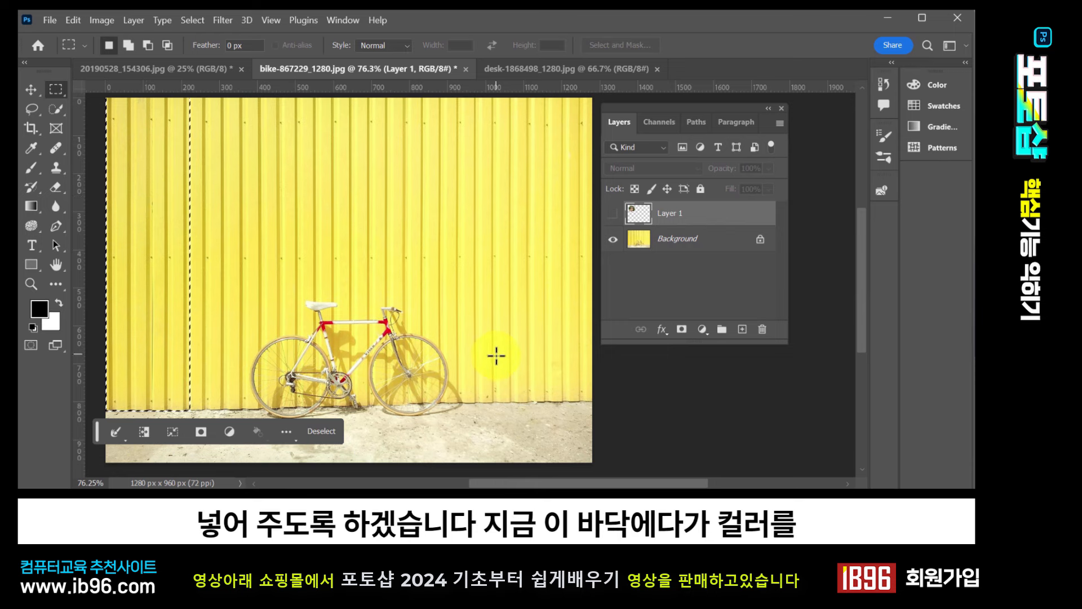
Add an empty layer between Background and the hidden head layer, and keep the empty layer active
click(643, 244)
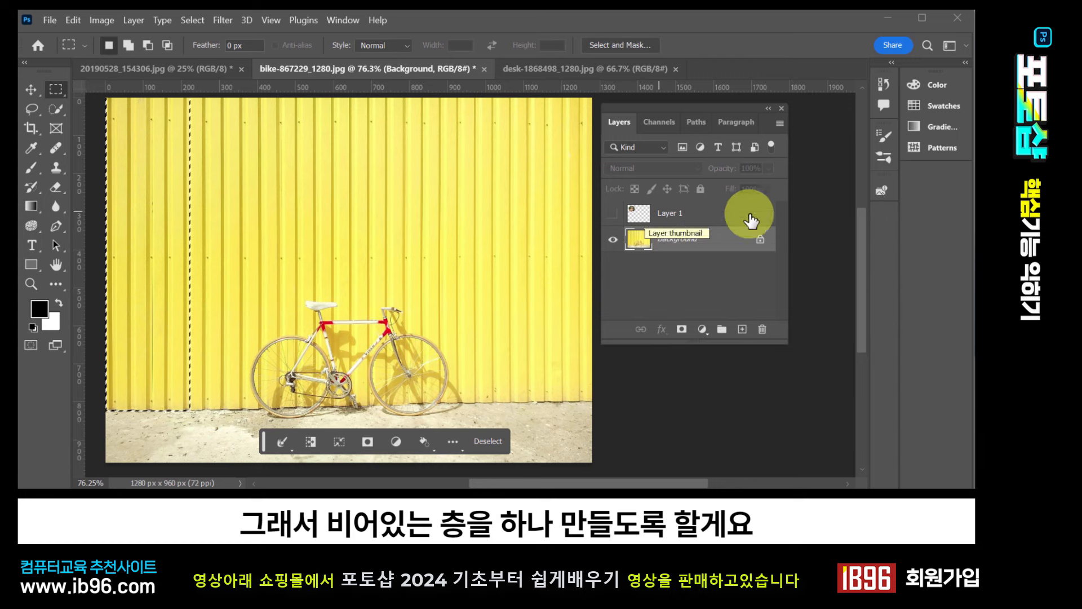
click(743, 331)
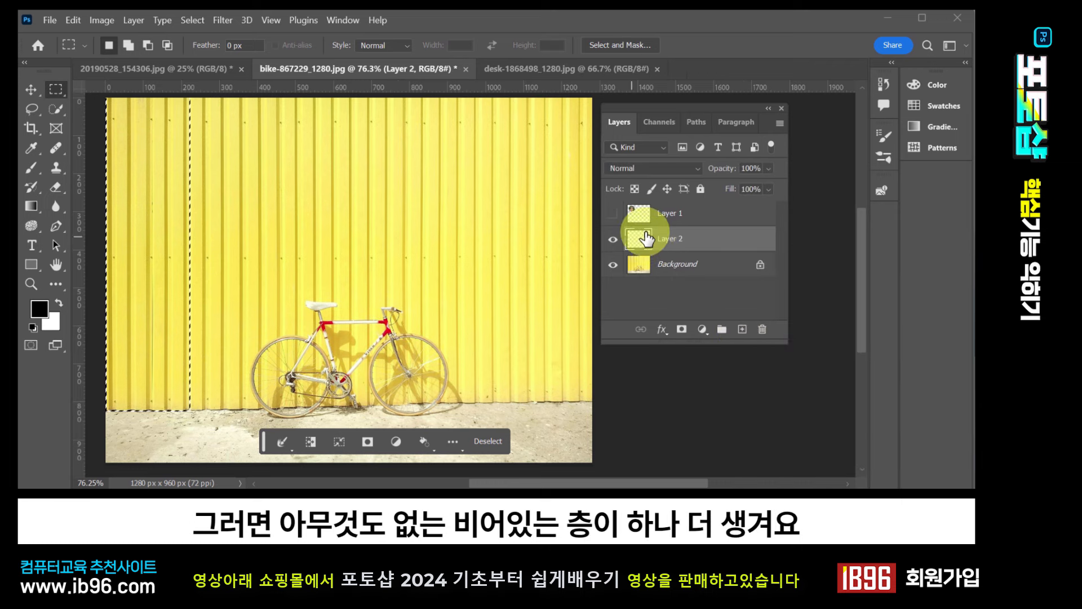
click(644, 269)
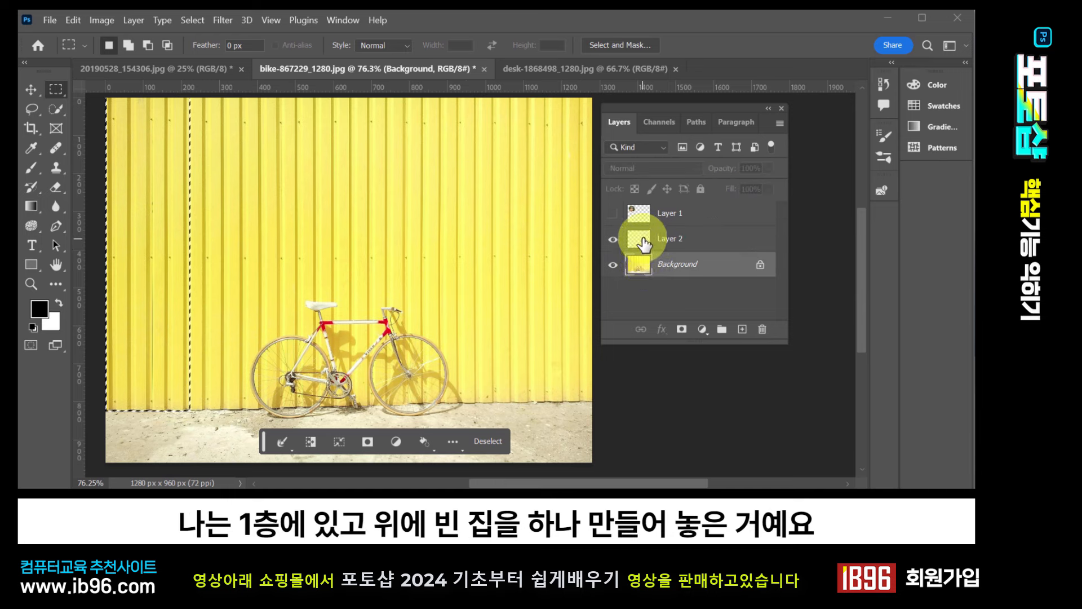
click(643, 241)
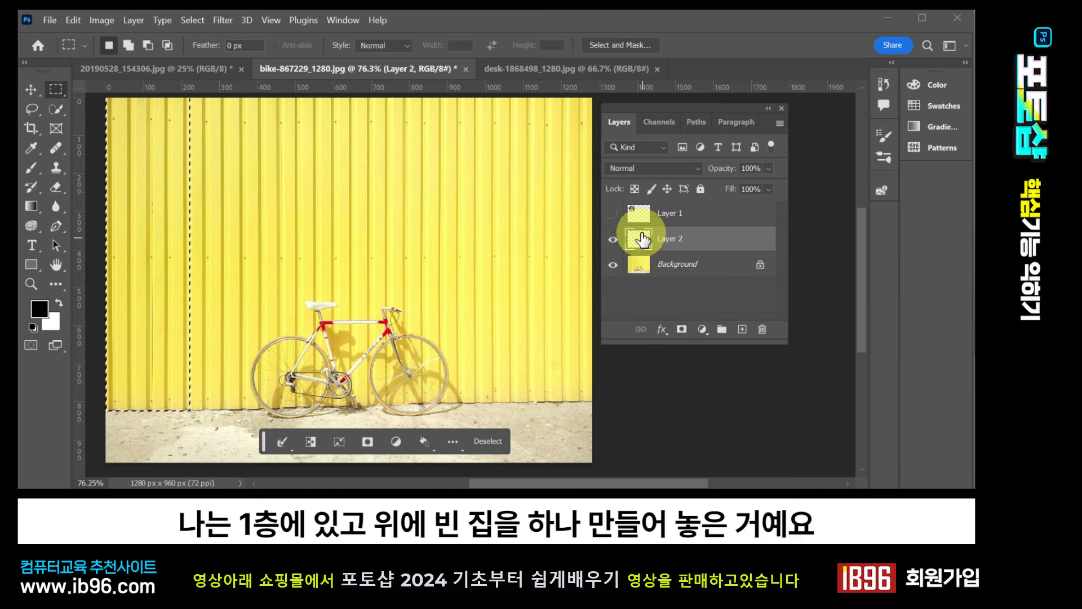
click(639, 215)
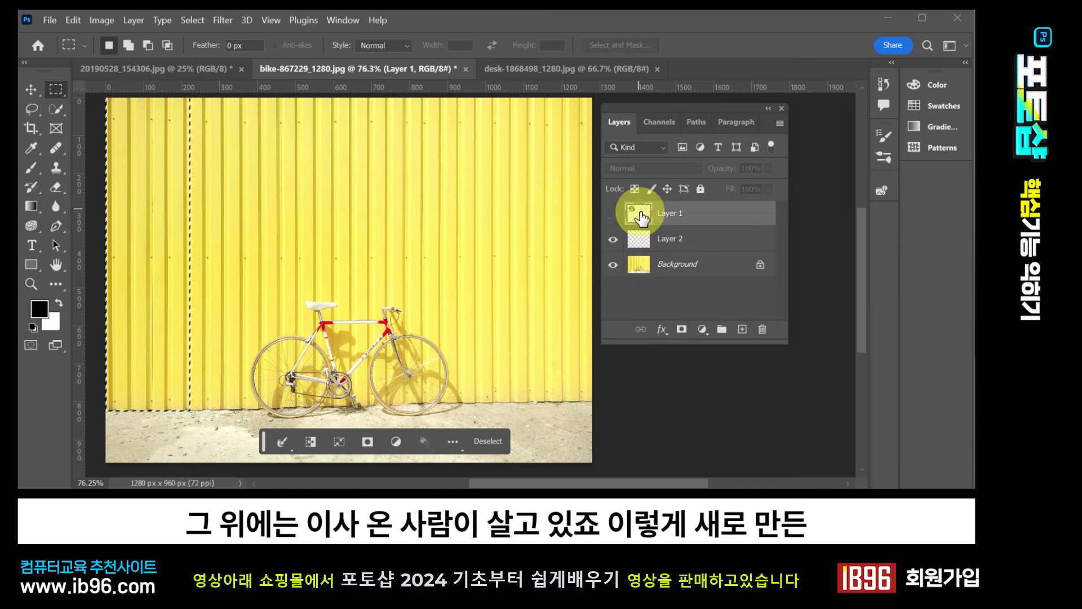
click(646, 240)
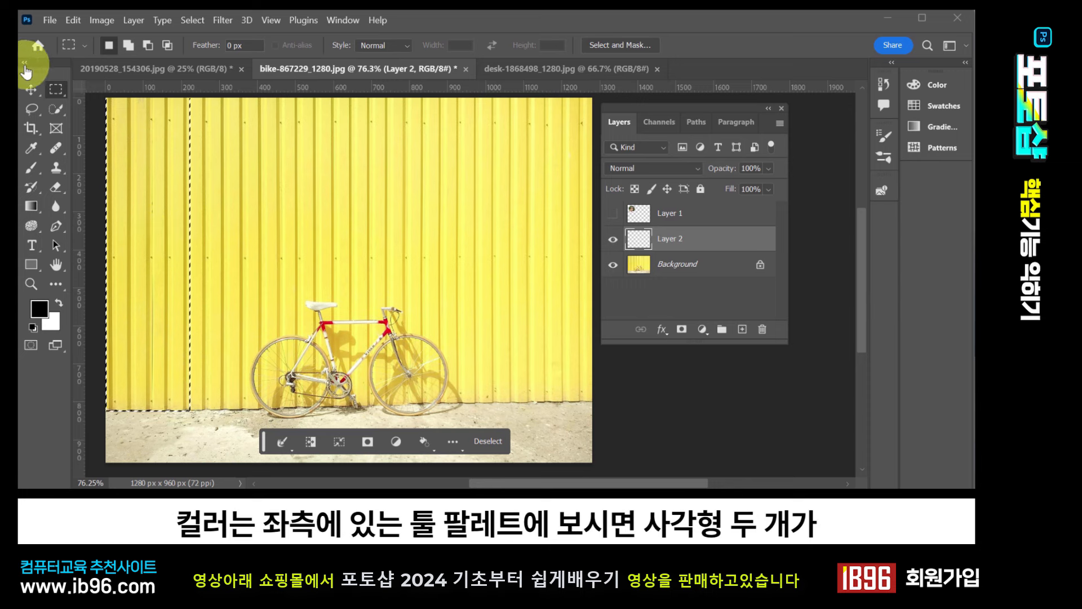
Set the foreground color to a bright blue with hue 233° and hex value 0e2af5
click(39, 309)
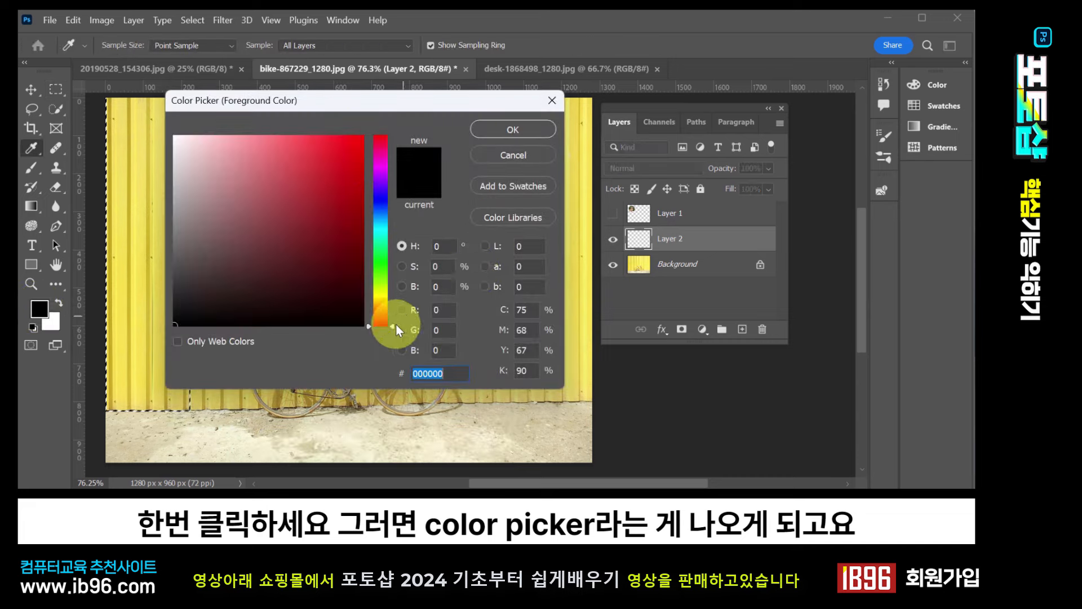
drag(394, 323, 388, 178)
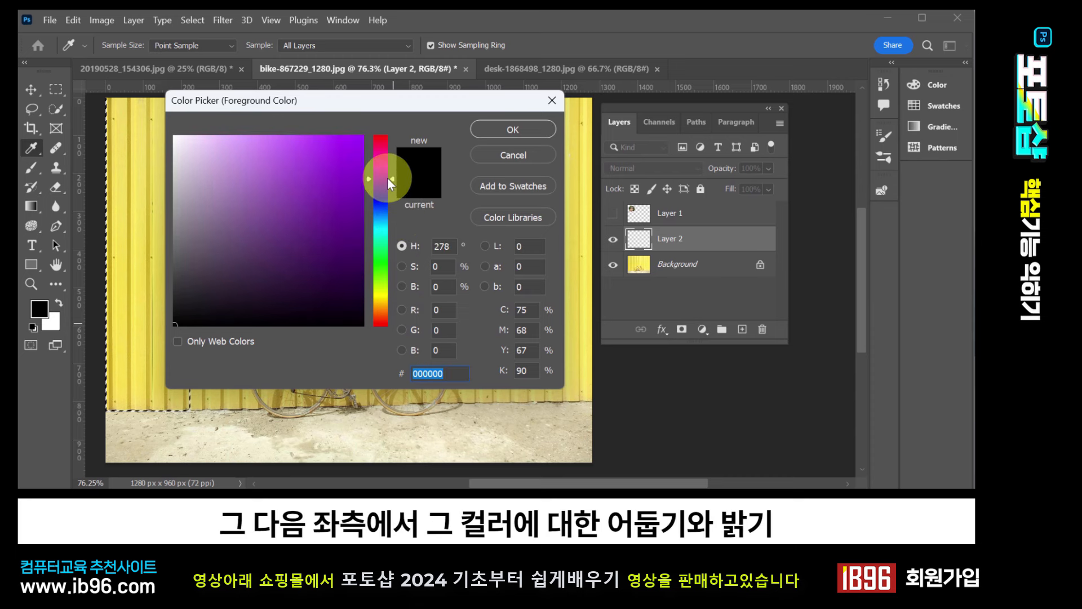
mouse_move(330, 156)
mouse_down()
mouse_move(345, 300)
mouse_move(343, 145)
mouse_move(239, 148)
mouse_move(363, 151)
mouse_move(331, 168)
mouse_move(285, 233)
mouse_move(237, 211)
mouse_move(314, 222)
mouse_move(269, 181)
mouse_move(363, 127)
mouse_move(393, 171)
mouse_move(391, 201)
mouse_up()
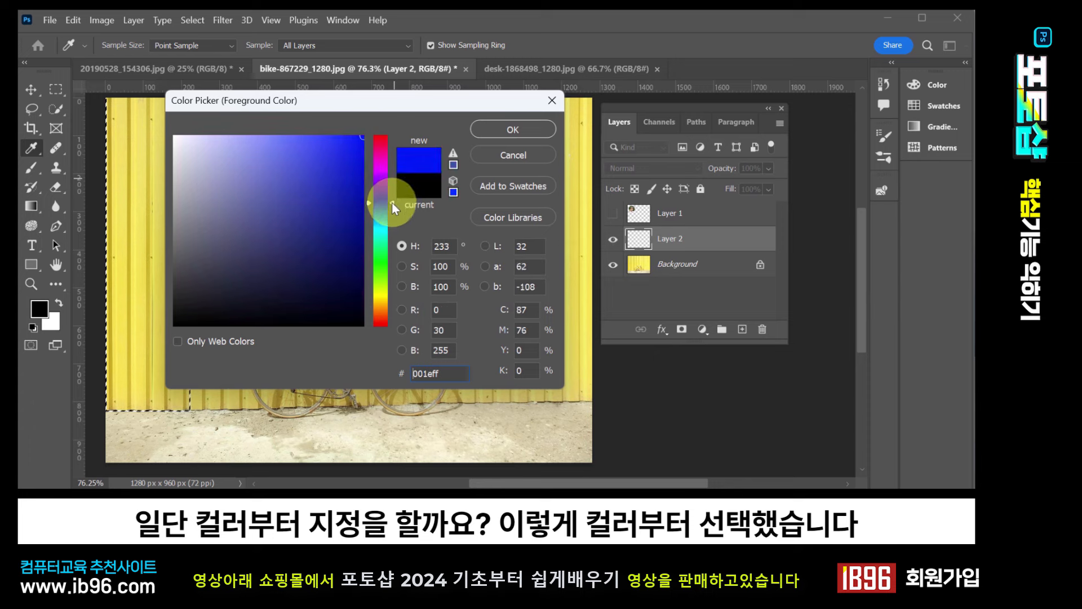
click(286, 148)
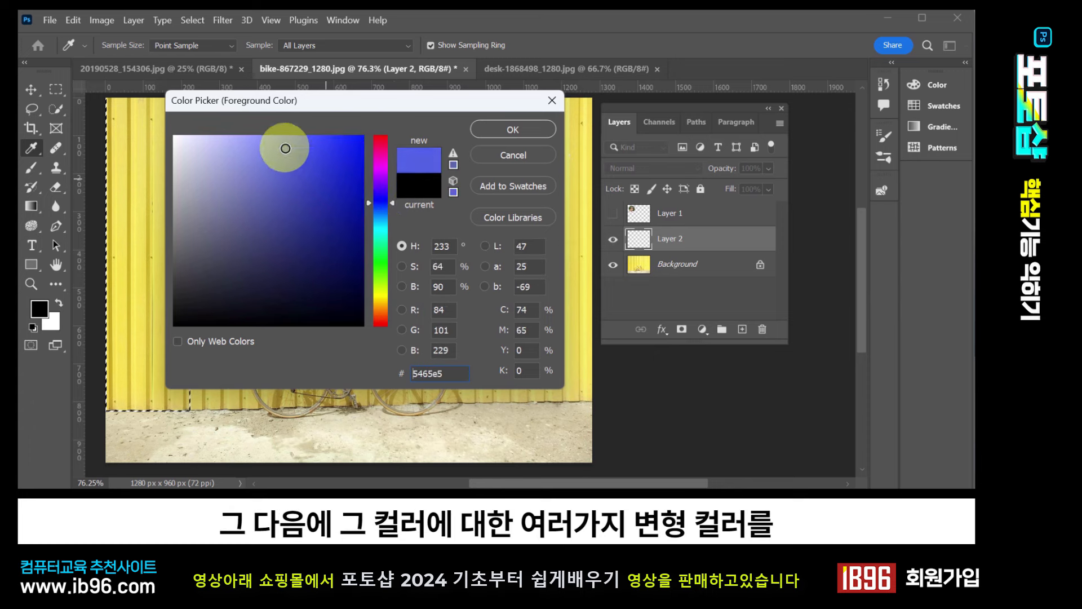
mouse_move(286, 148)
mouse_down()
mouse_move(265, 138)
mouse_move(283, 164)
mouse_move(344, 162)
mouse_move(349, 190)
mouse_move(289, 195)
mouse_move(353, 143)
mouse_up()
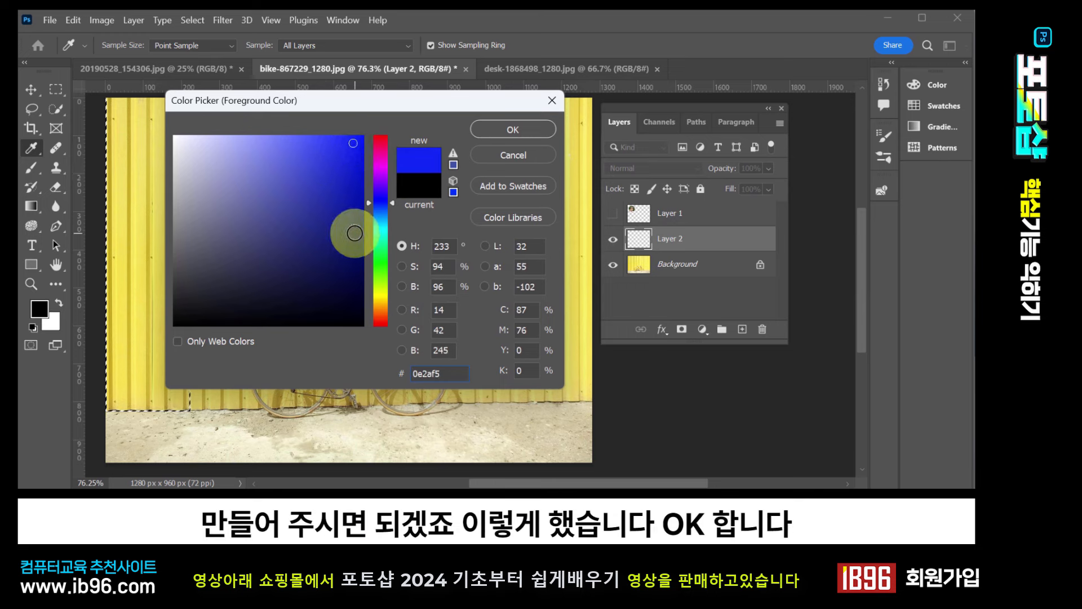
click(522, 134)
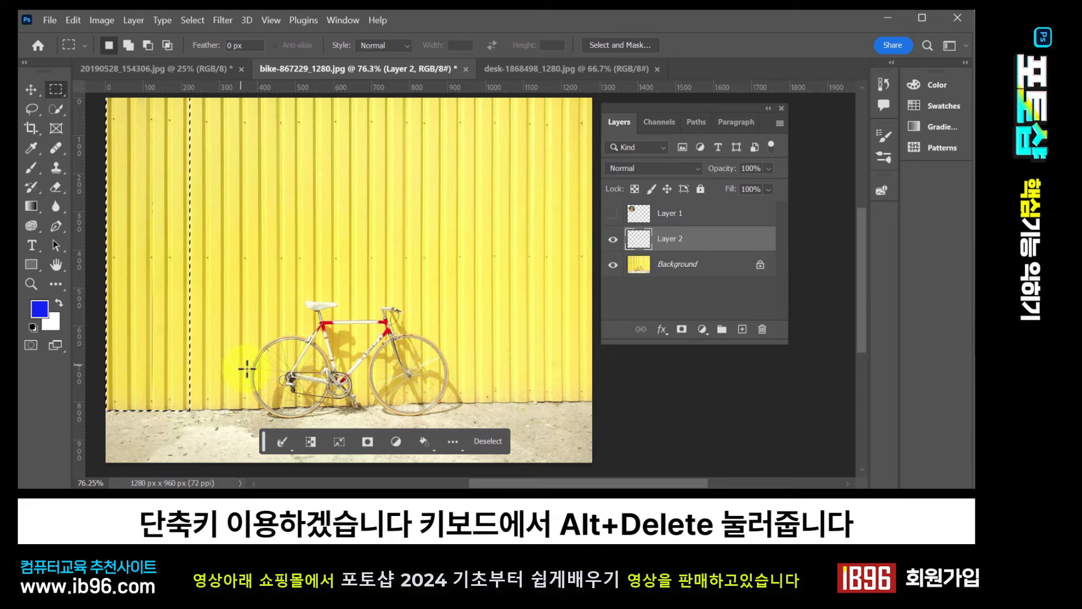
Fill the rectangular selection on Layer 2 with the blue foreground color and clear the selection
key(alt)
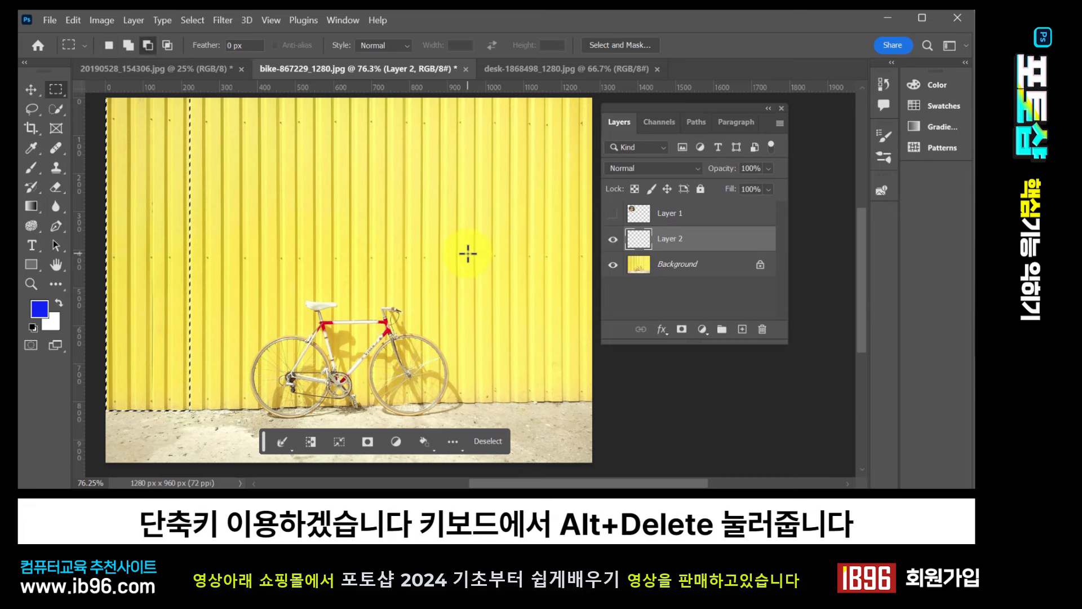
key(alt+Delete)
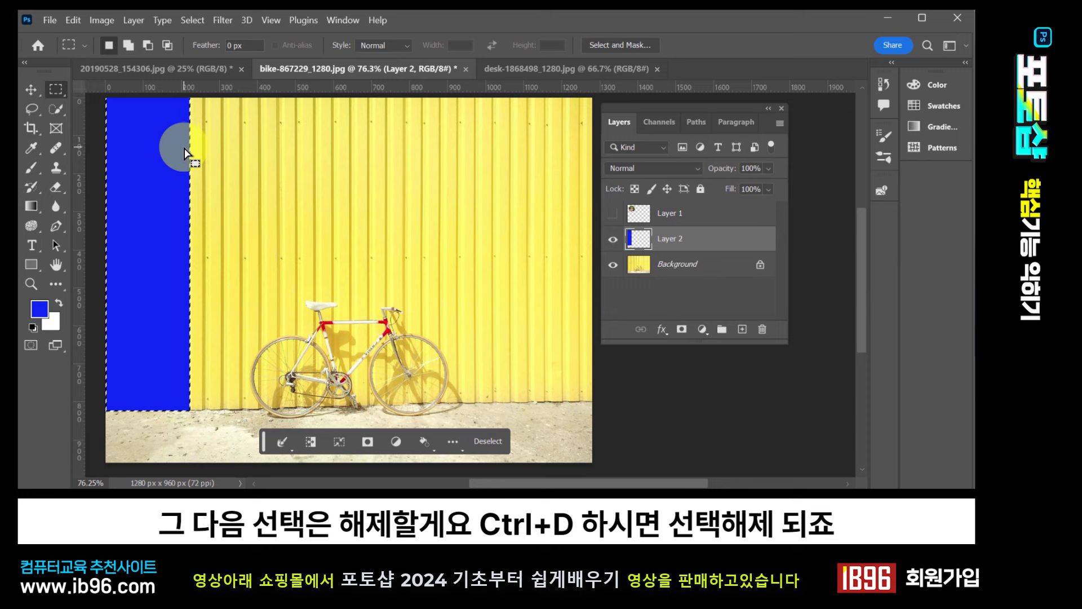
key(ctrl+d)
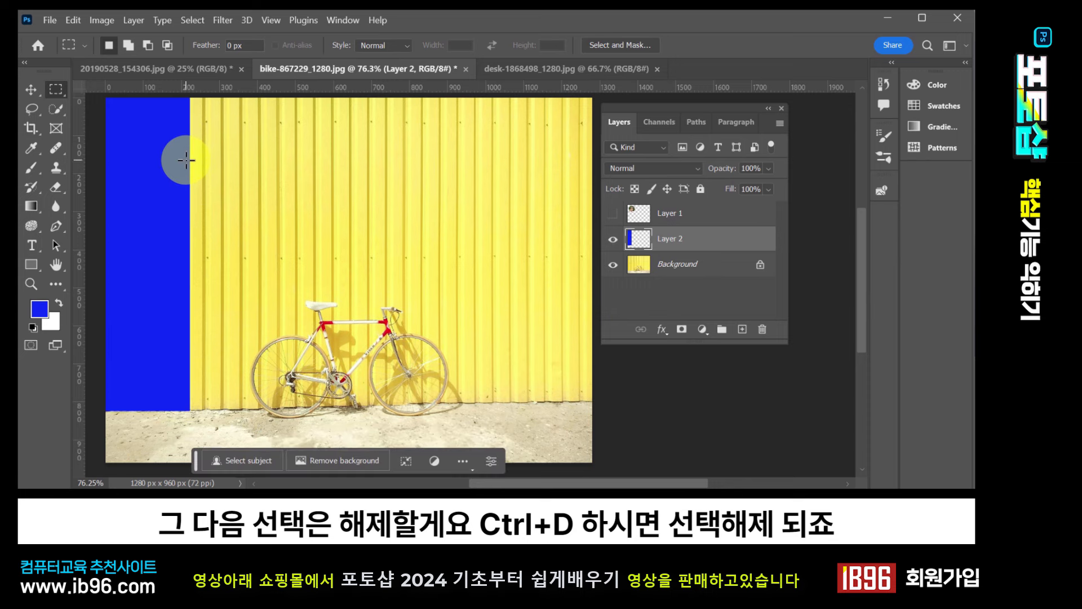
click(30, 90)
mouse_move(159, 259)
mouse_down()
mouse_move(364, 250)
mouse_move(191, 273)
mouse_move(160, 254)
mouse_move(159, 282)
mouse_move(162, 260)
mouse_up()
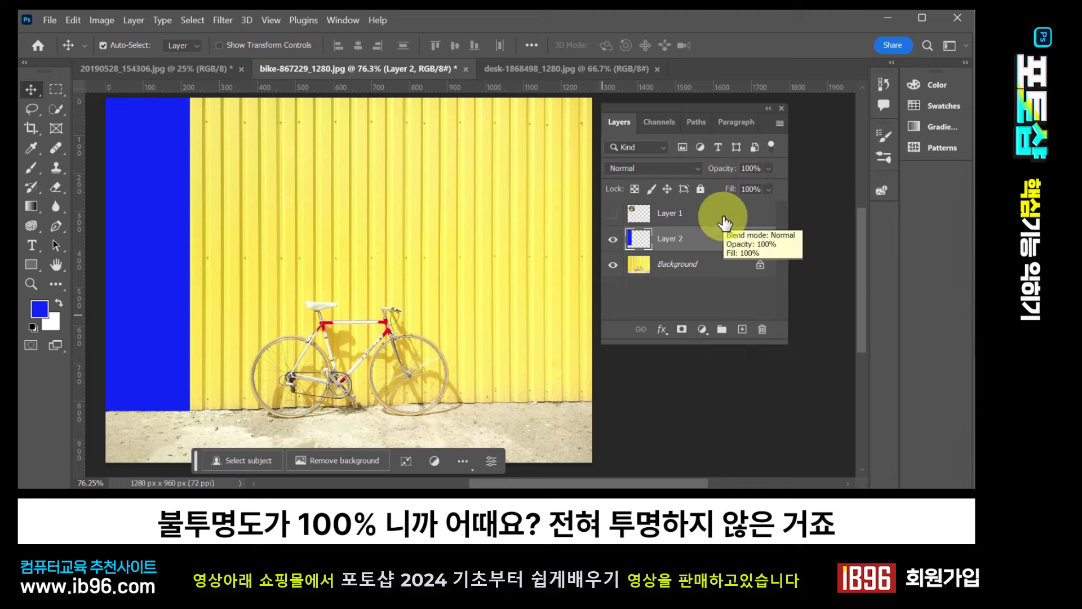
Set the opacity of Layer 2, the blue strip, to 74%
click(768, 169)
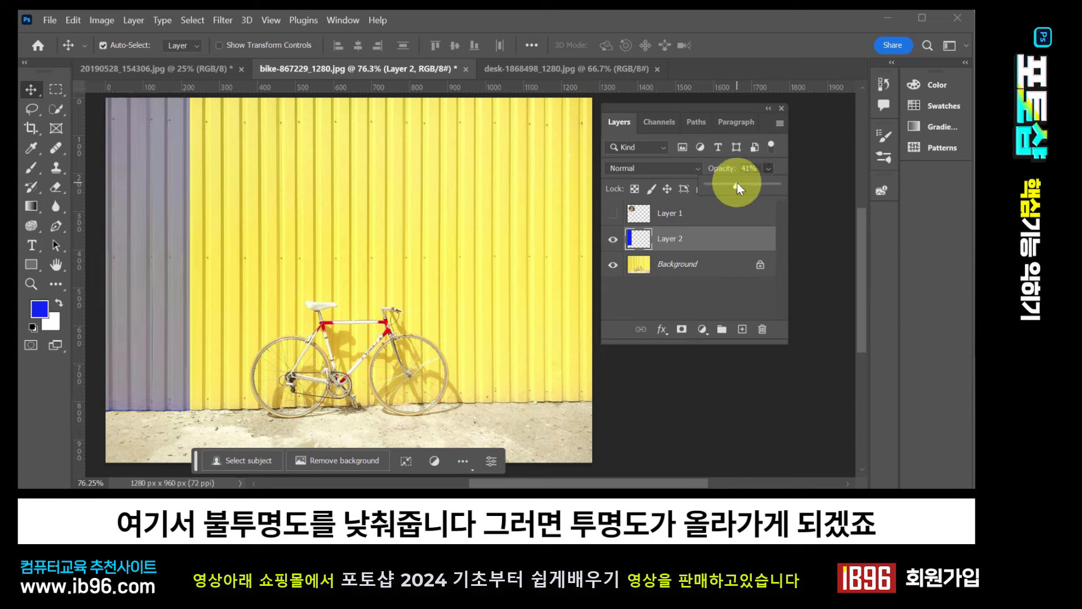
mouse_move(738, 183)
mouse_down()
mouse_move(727, 183)
mouse_move(752, 184)
mouse_up()
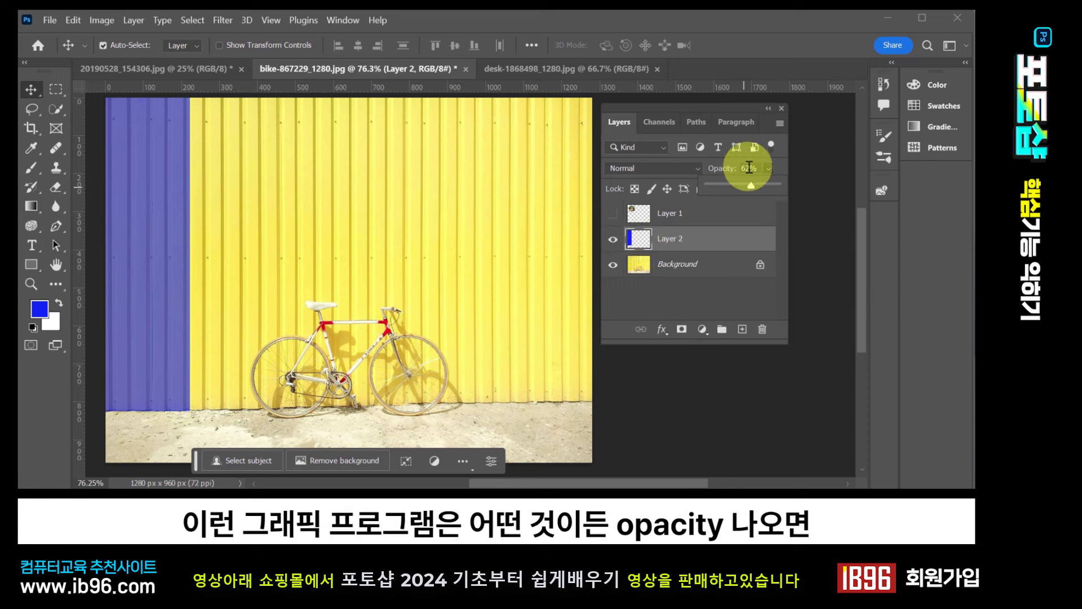
mouse_move(751, 185)
mouse_down()
mouse_move(760, 182)
mouse_move(736, 184)
mouse_move(757, 186)
mouse_up()
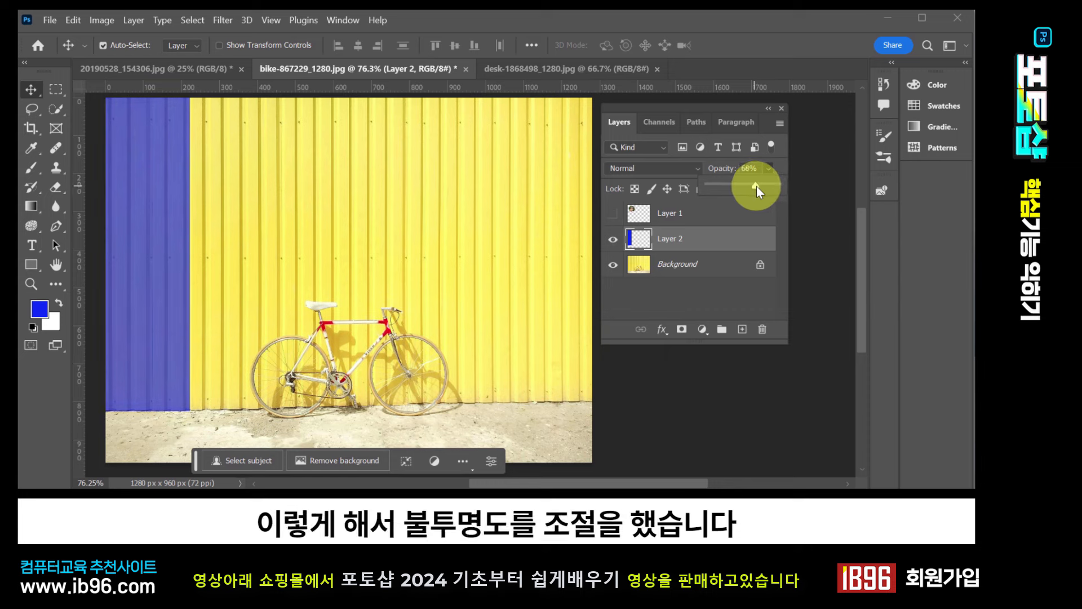
click(732, 315)
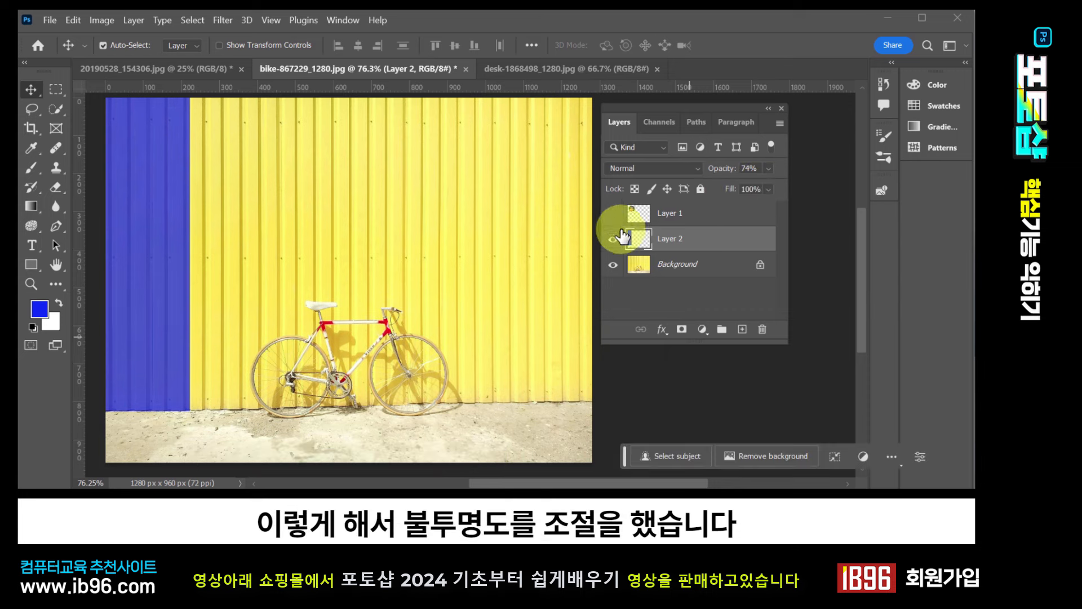
Show Layer 1 and move the circular head to the right side of the yellow wall, above and beside the bicycle
click(613, 214)
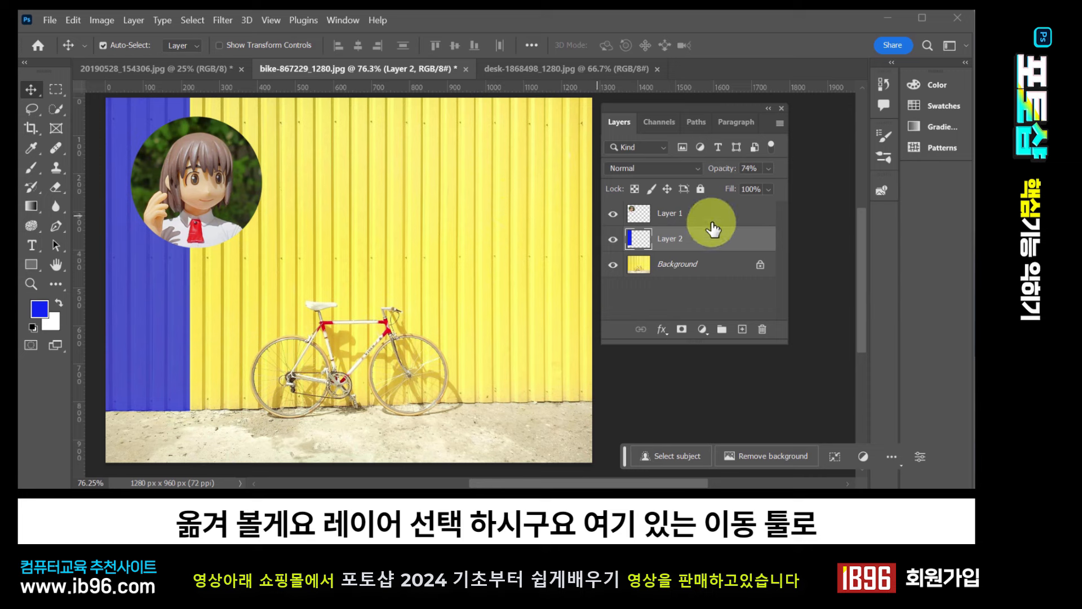
click(694, 216)
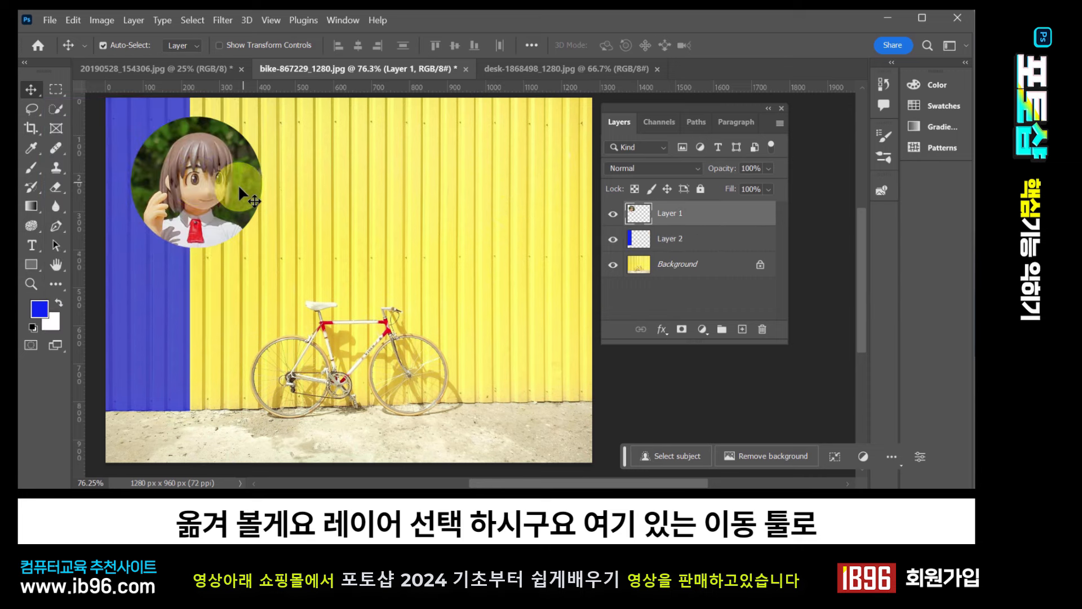
drag(198, 179, 513, 248)
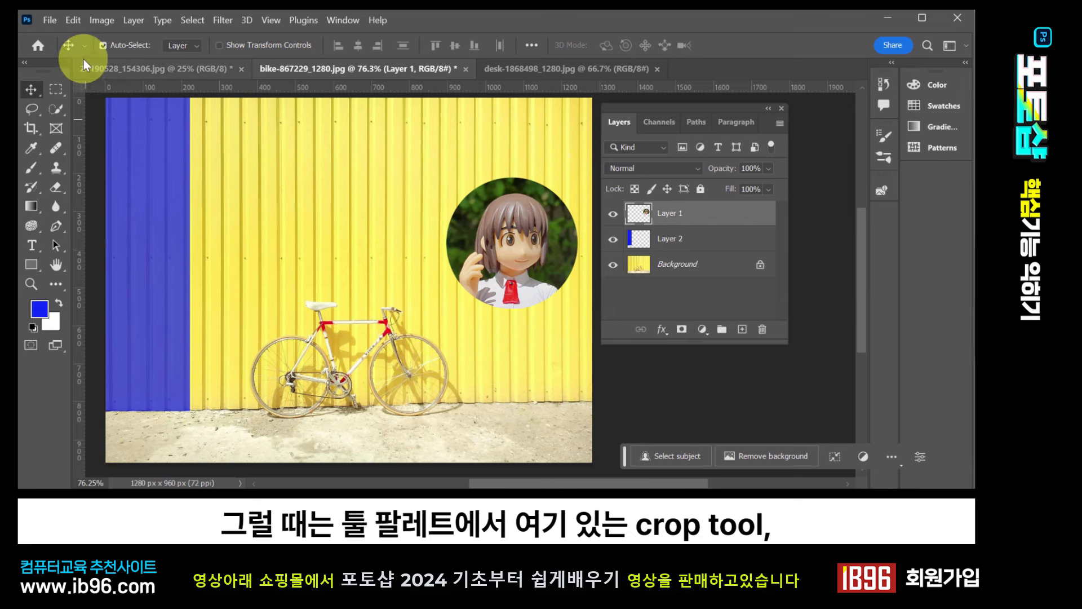
Crop a strip about 150 px high off the top of the image
click(31, 128)
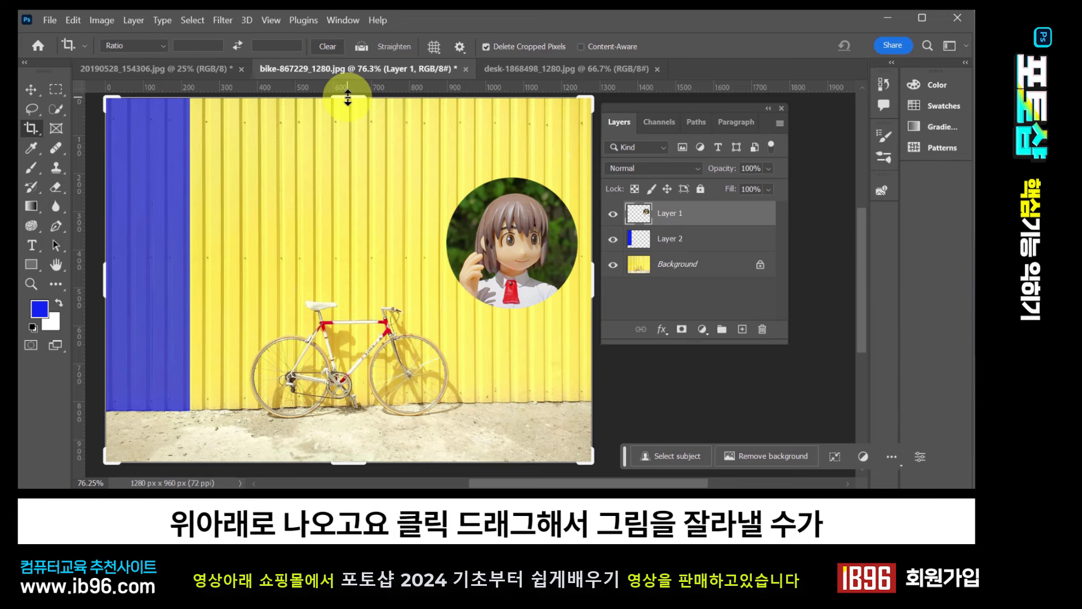
mouse_move(348, 98)
mouse_down()
mouse_move(369, 177)
mouse_move(369, 167)
mouse_up()
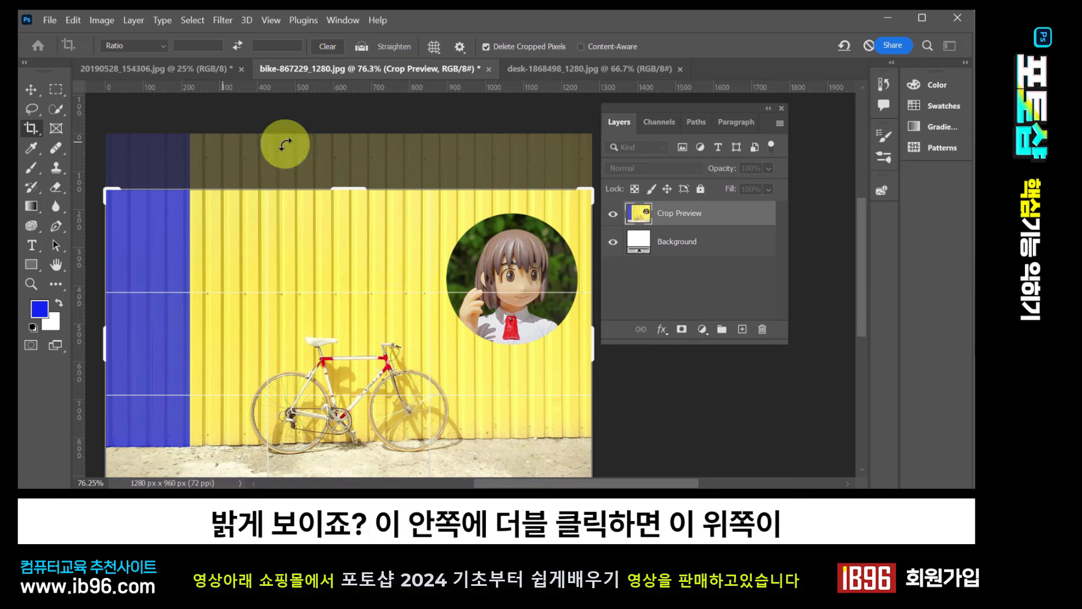
double_click(363, 273)
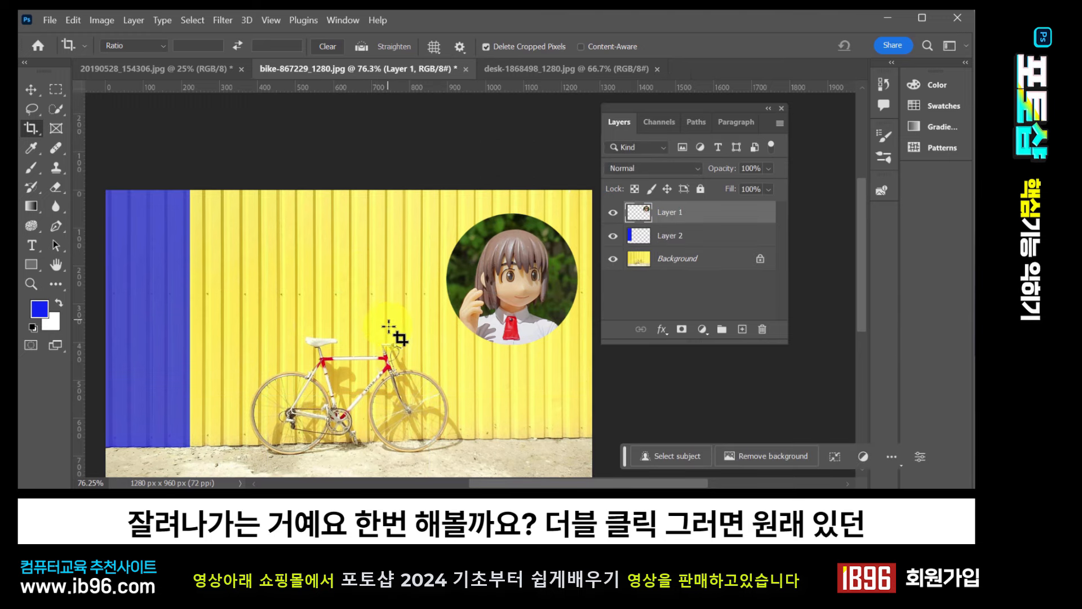
drag(387, 334, 379, 278)
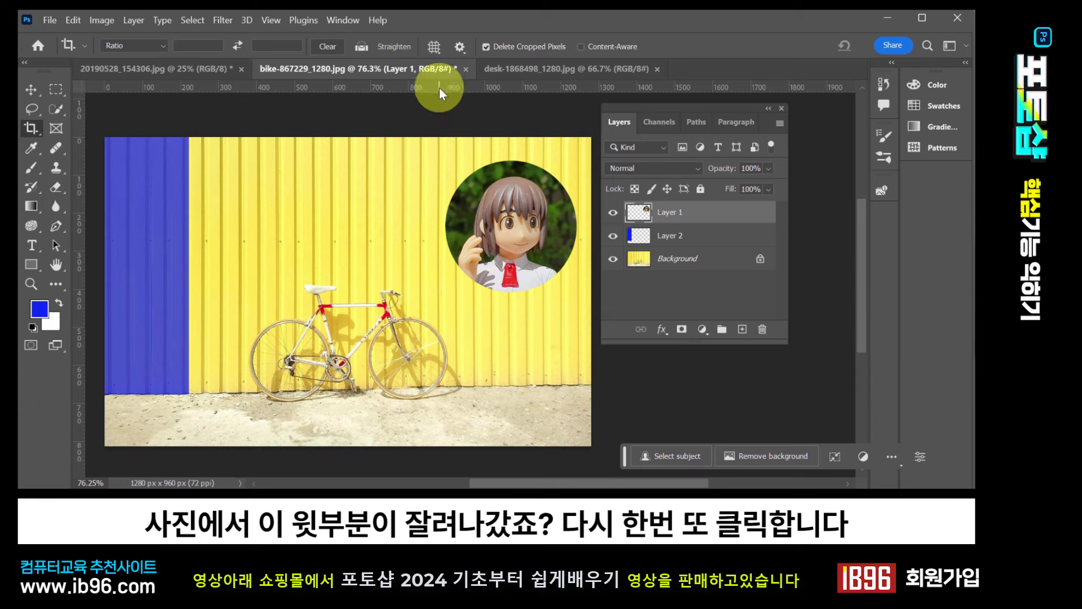
Crop the lower part of the ground away to an image height of about 723 px, and undo both crops
click(32, 134)
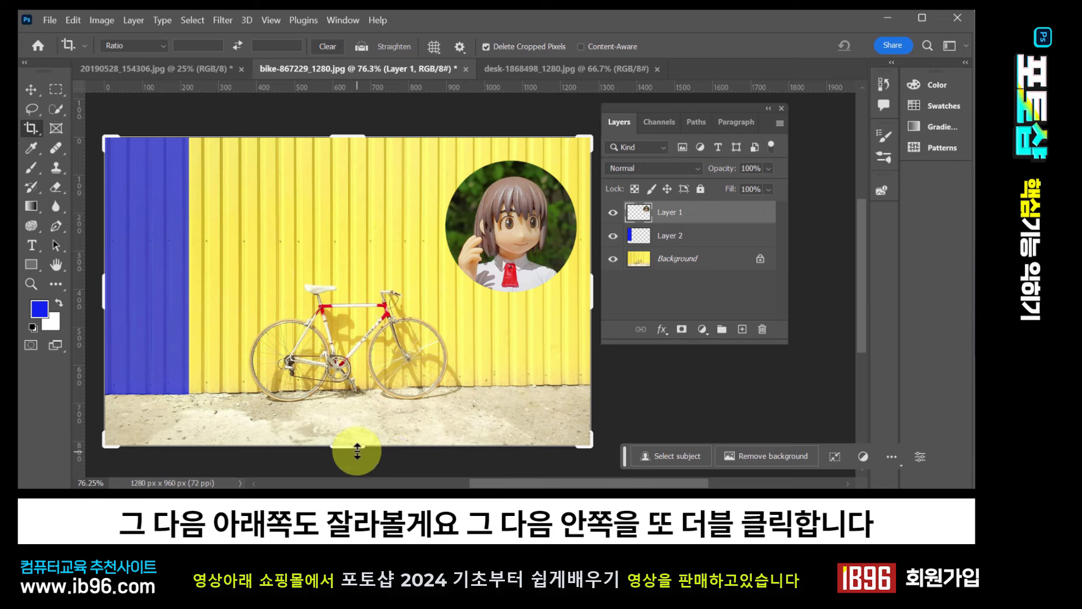
drag(358, 451, 357, 430)
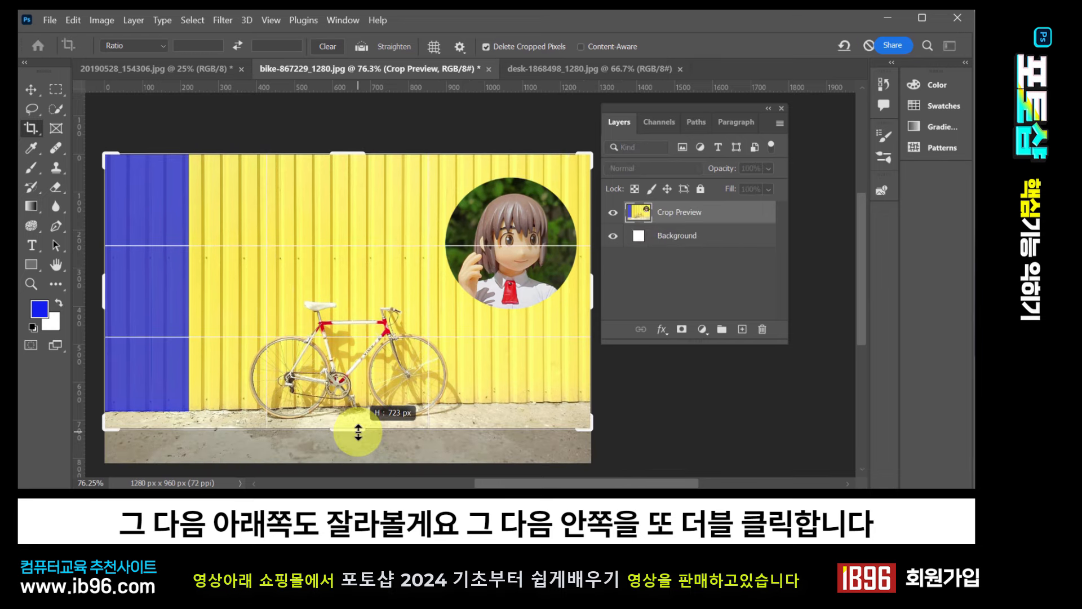
double_click(370, 276)
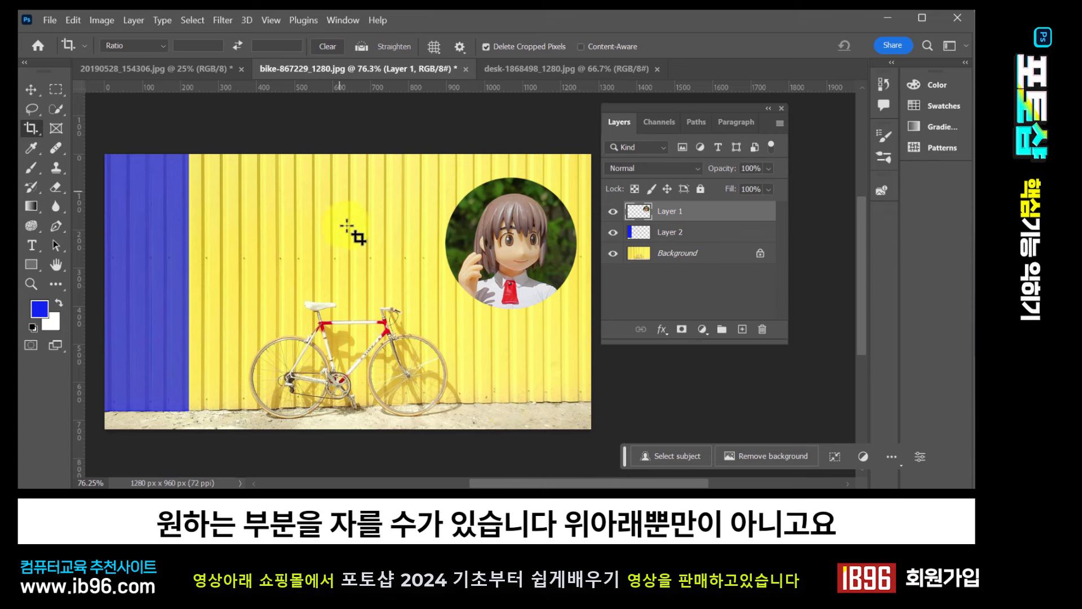
key(ctrl+z)
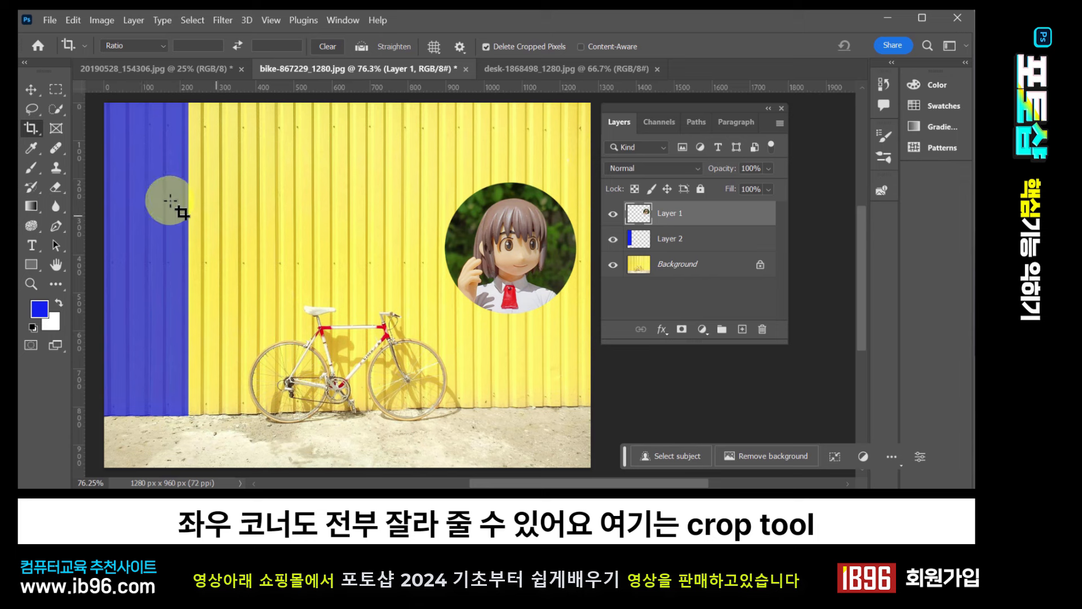
Try a narrow portrait crop about 575 px wide around the bicycle at full image height, and cancel it
click(32, 131)
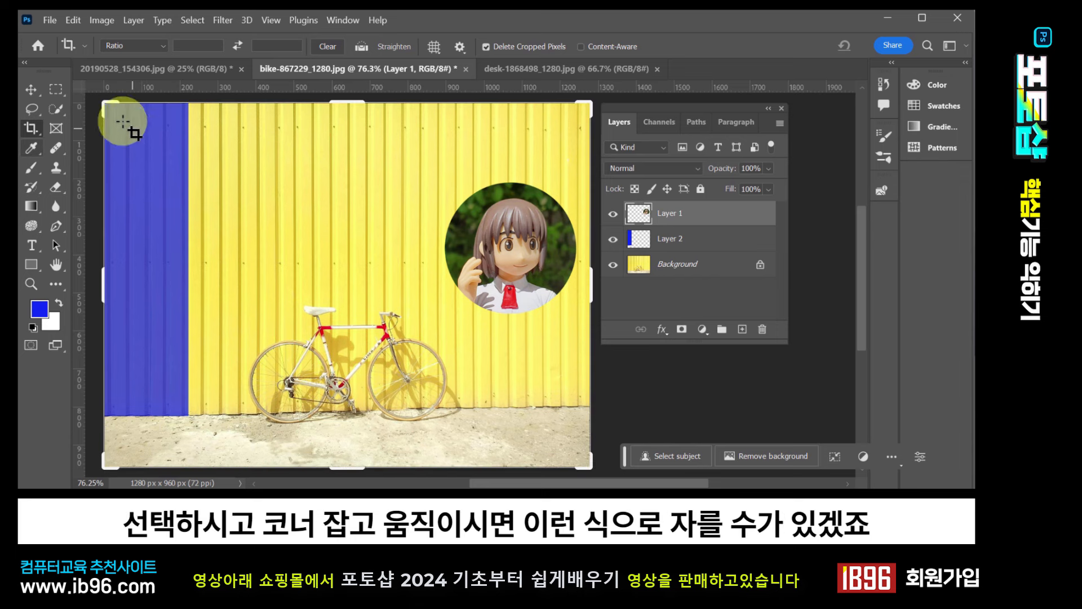
mouse_move(103, 104)
mouse_down()
mouse_move(205, 163)
mouse_move(145, 140)
mouse_move(100, 103)
mouse_up()
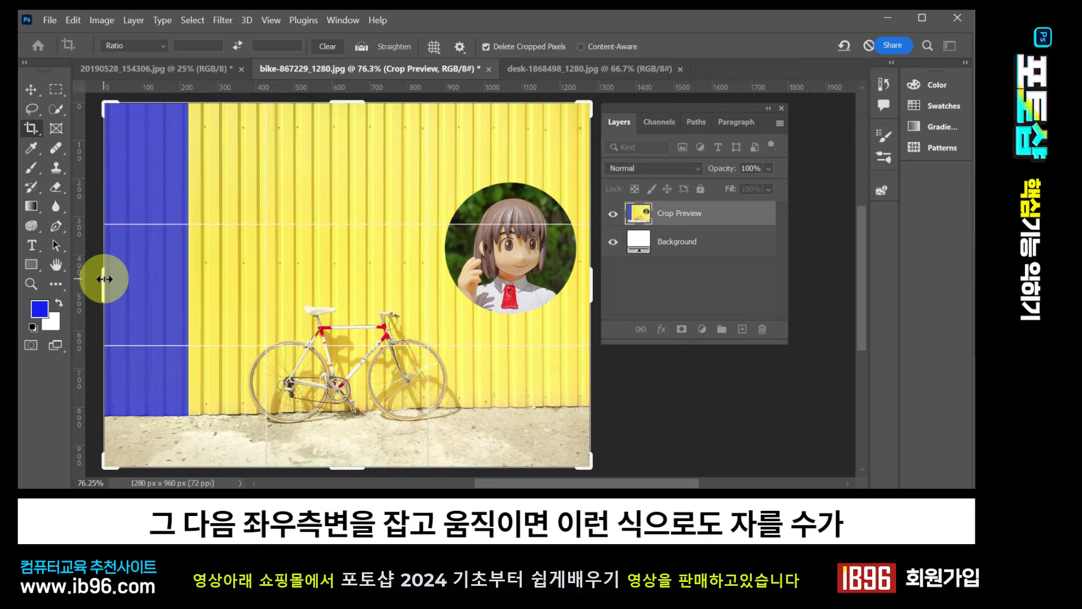
mouse_move(104, 279)
mouse_down()
mouse_move(176, 273)
mouse_move(103, 280)
mouse_up()
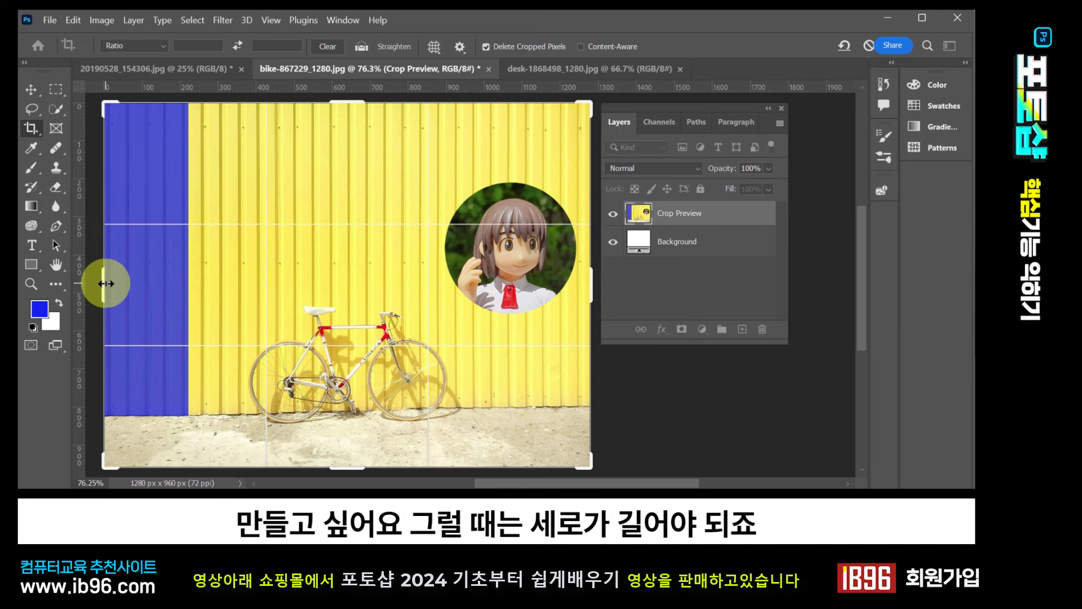
drag(106, 284, 170, 297)
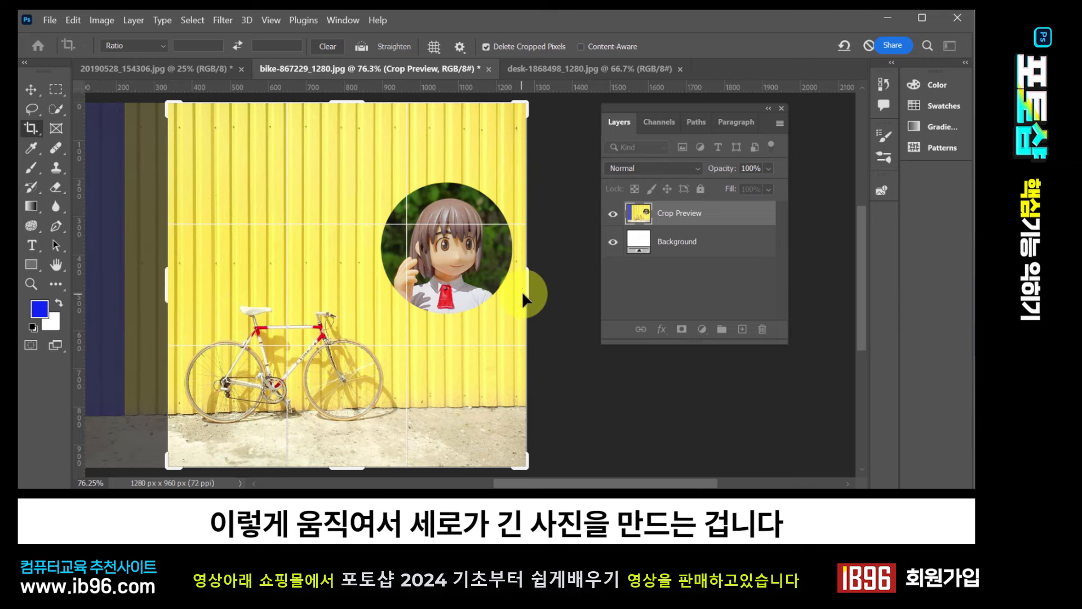
drag(529, 291, 462, 297)
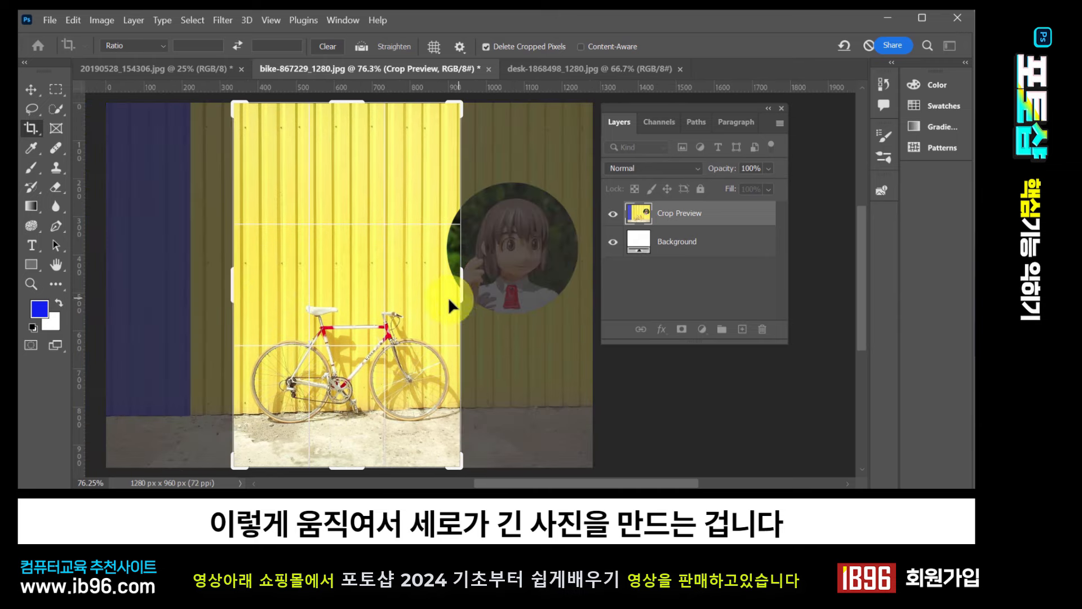
drag(232, 282, 238, 282)
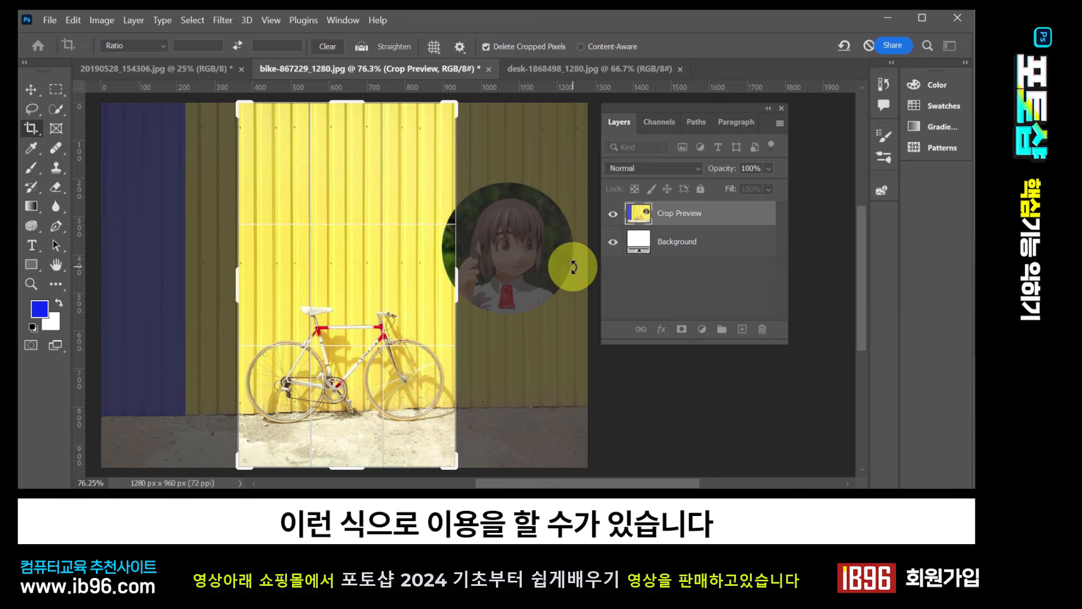
key(ctrl+z)
key(ctrl+z)
key(ctrl+z)
key(ctrl+z)
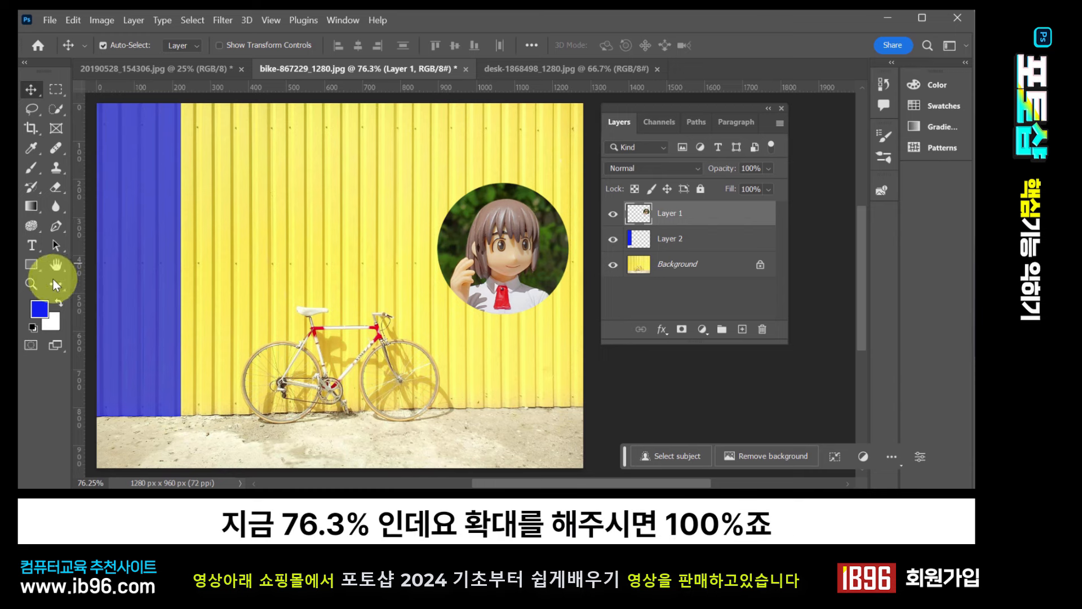
Try resizing the bike image to a width of 980 px with width and height linked, and restore the width to 1280 px
click(32, 284)
click(317, 267)
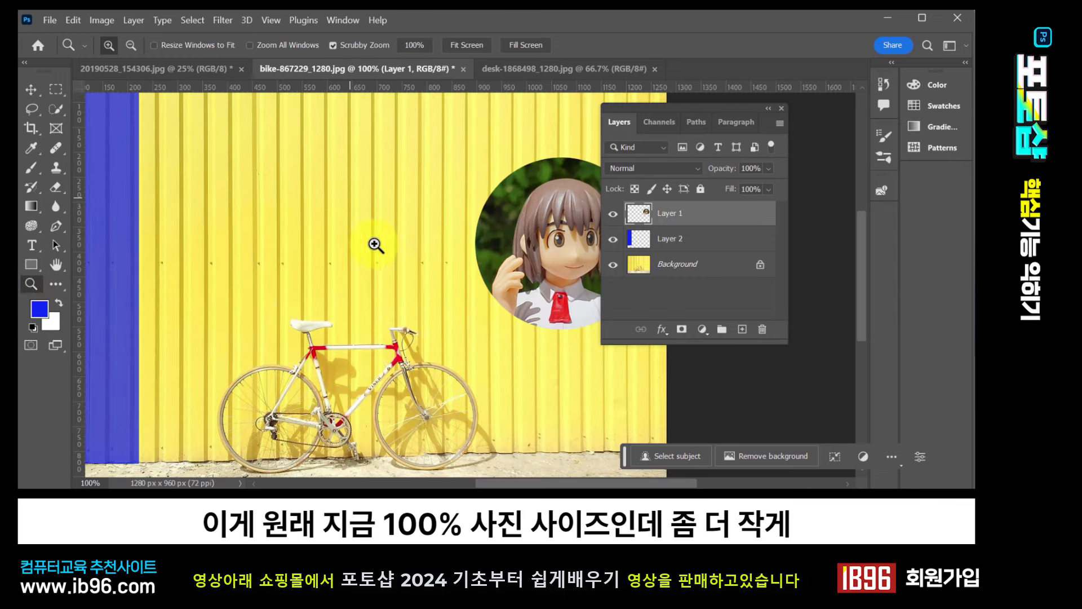
alt+click(357, 259)
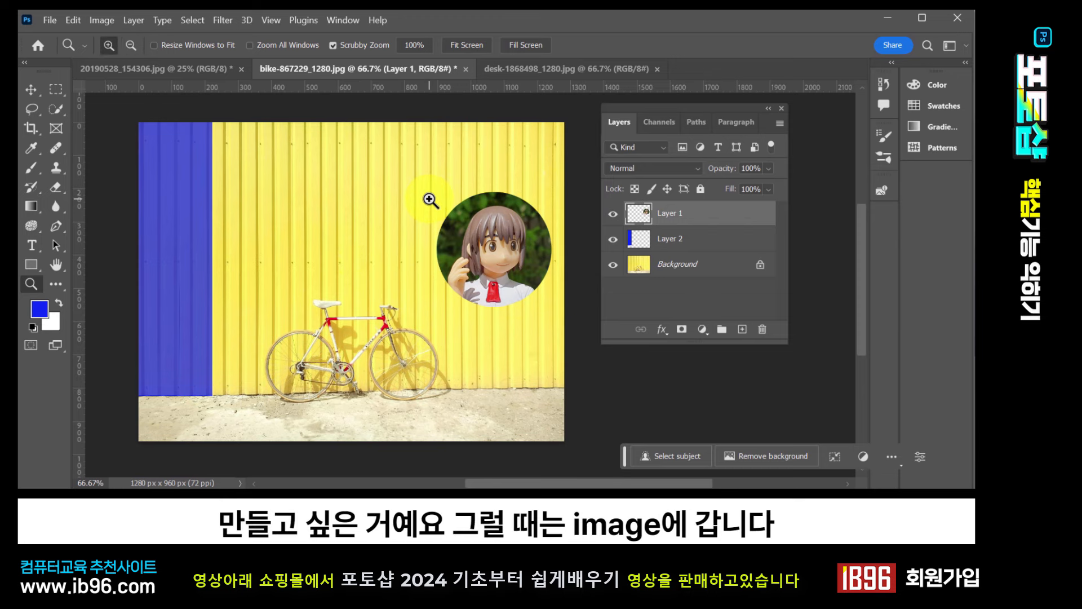
click(101, 20)
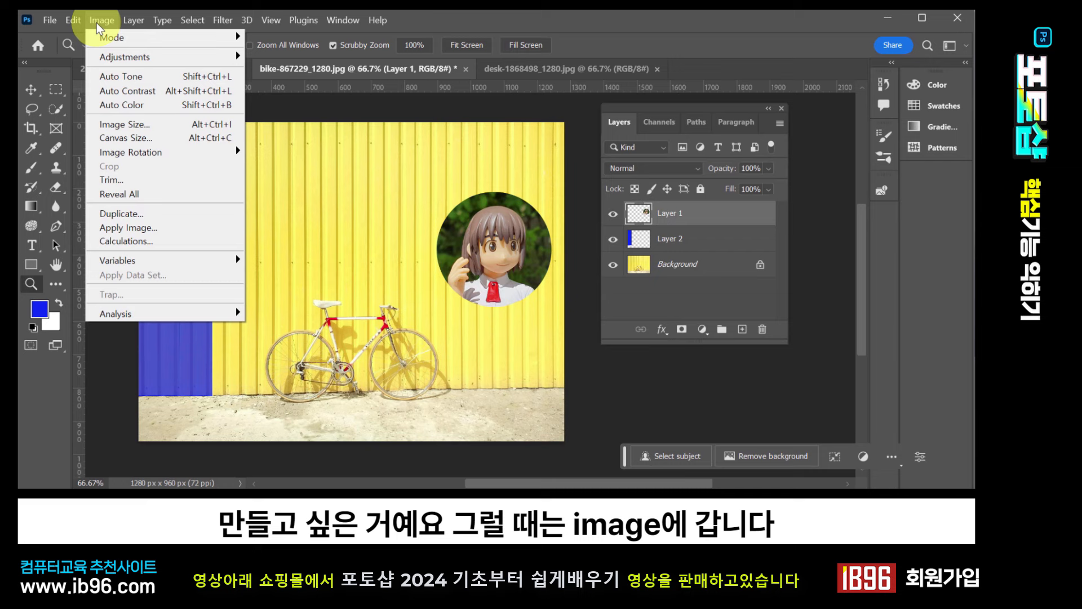
click(130, 125)
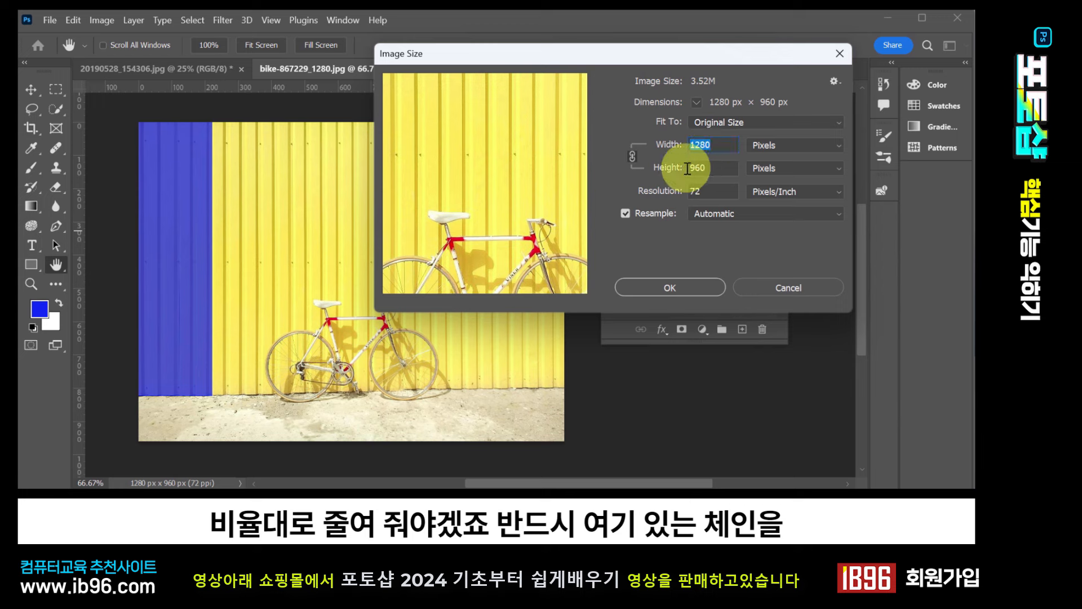
click(631, 158)
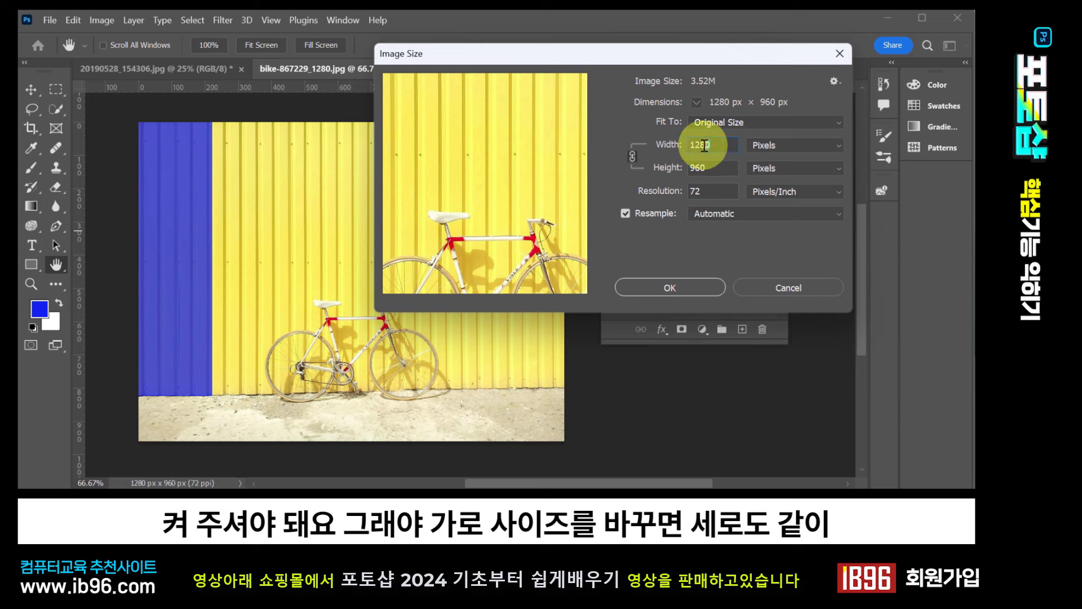
text(980)
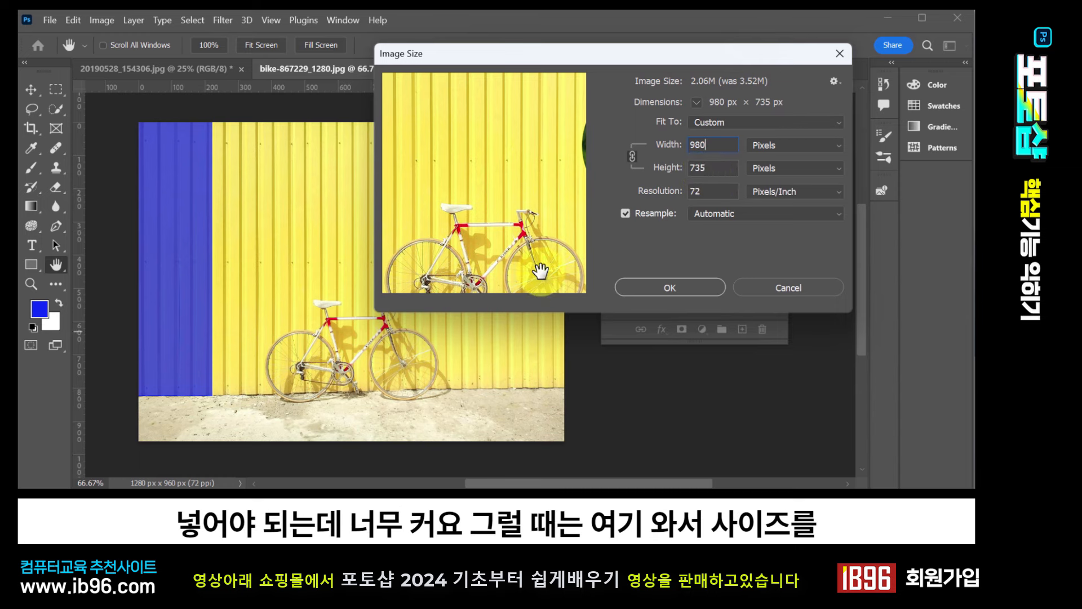
double_click(715, 146)
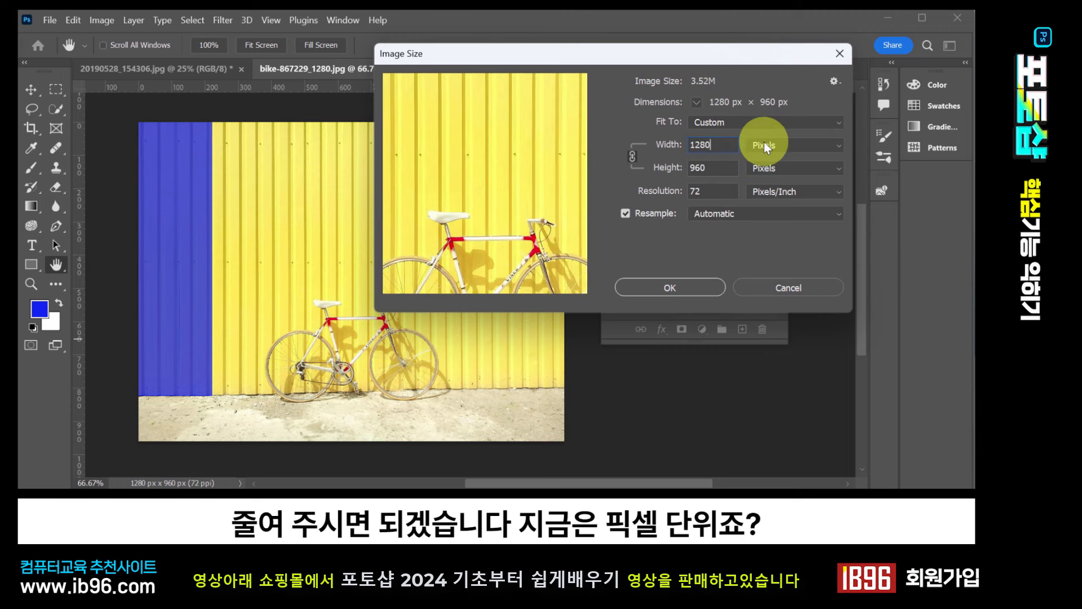
Try resizing the bike image in centimeters with a linked width of 29, and leave the image size unapplied
click(774, 143)
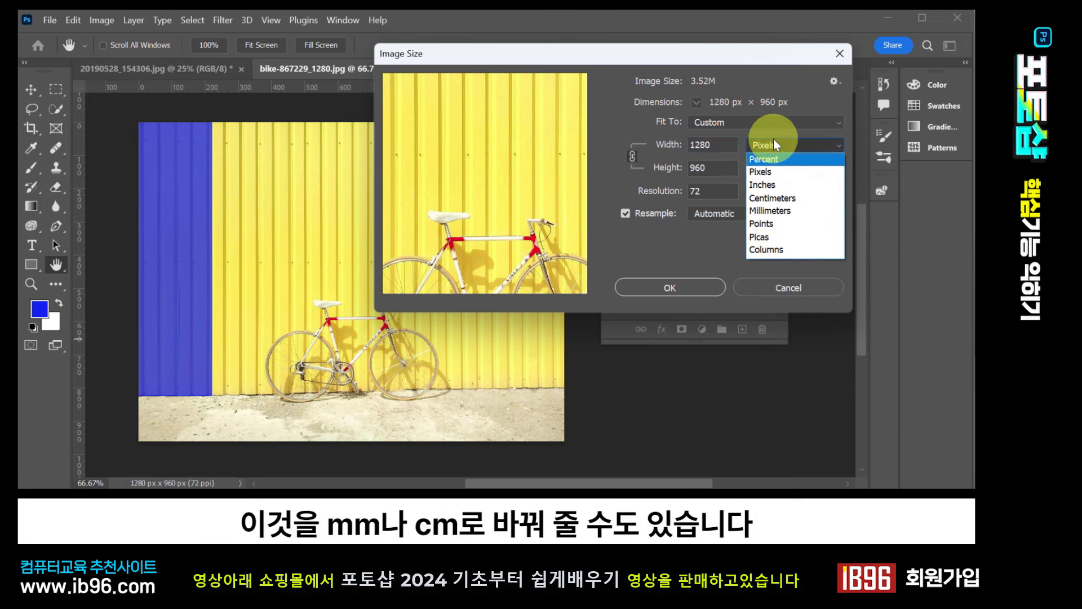
click(780, 200)
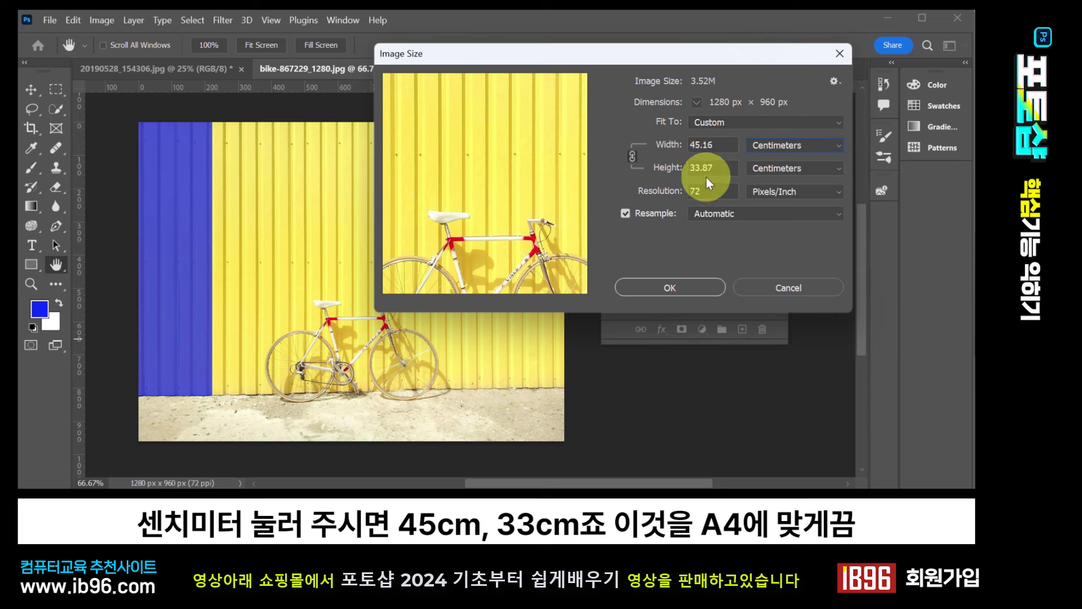
double_click(712, 145)
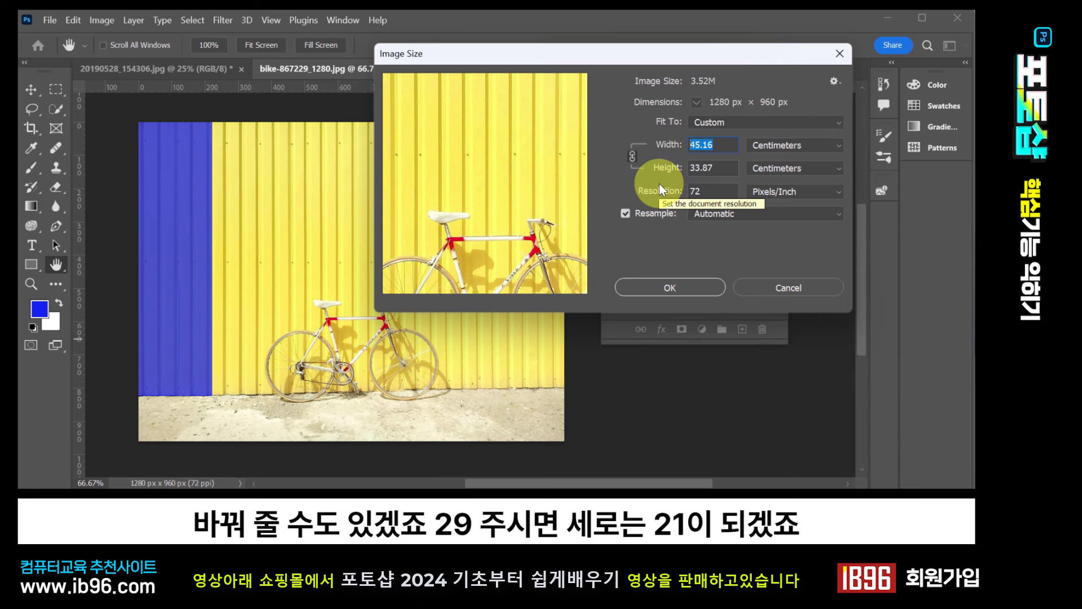
text(29)
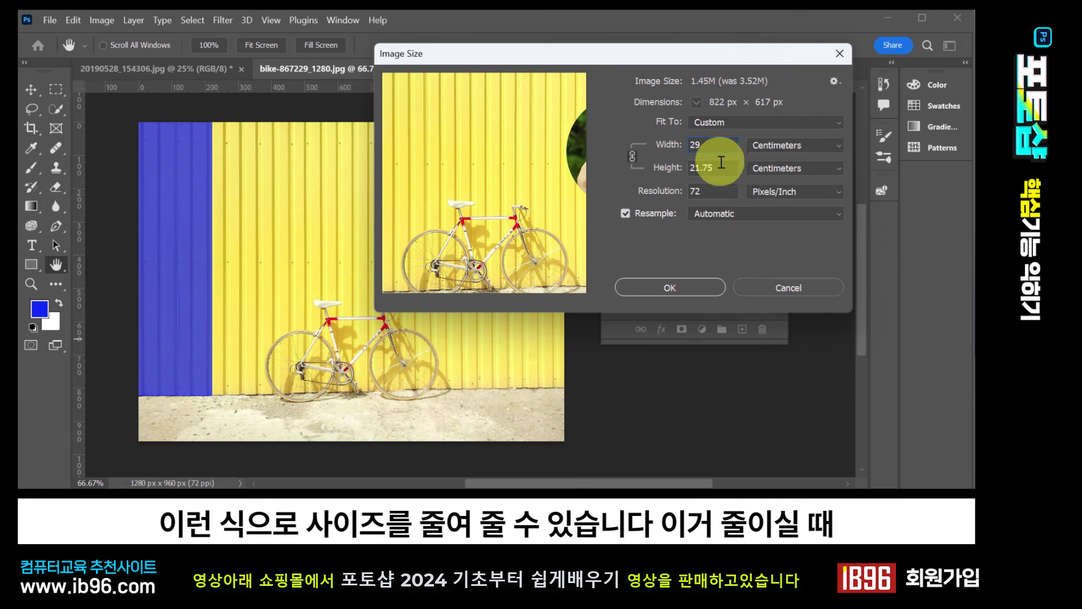
drag(733, 144, 699, 140)
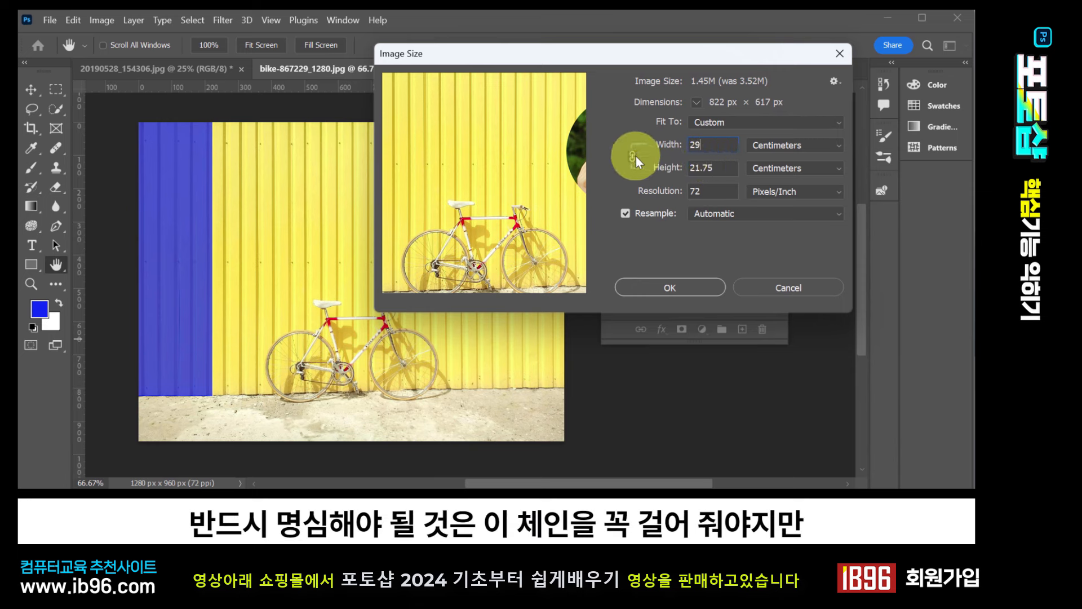
double_click(716, 146)
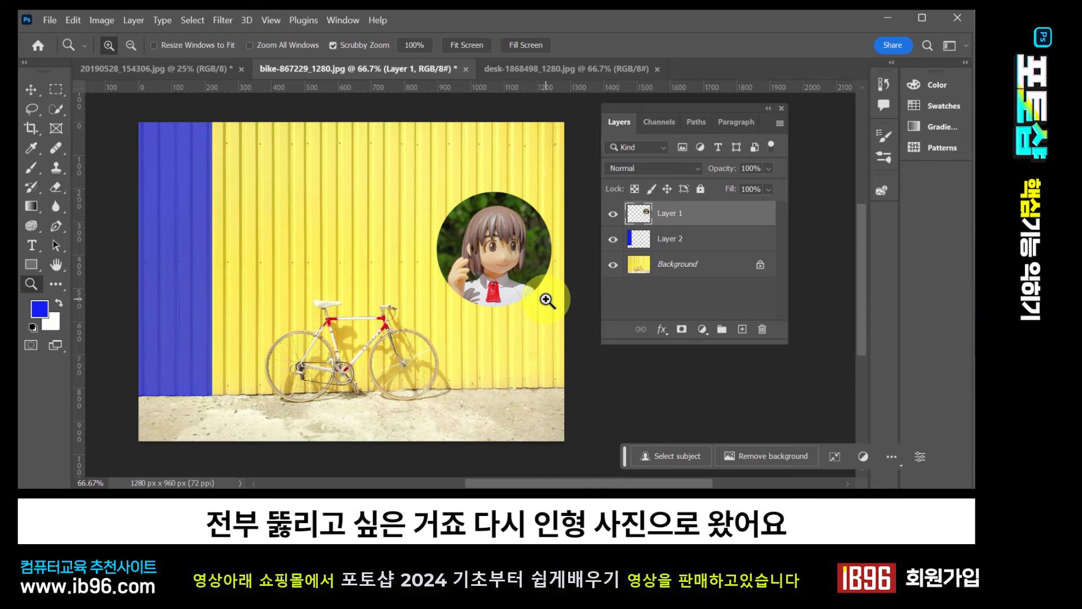
Copy the circular head selection from the doll photo and create a new 1653 x 1653 px document from the Clipboard preset
key(ctrl+shift+Tab)
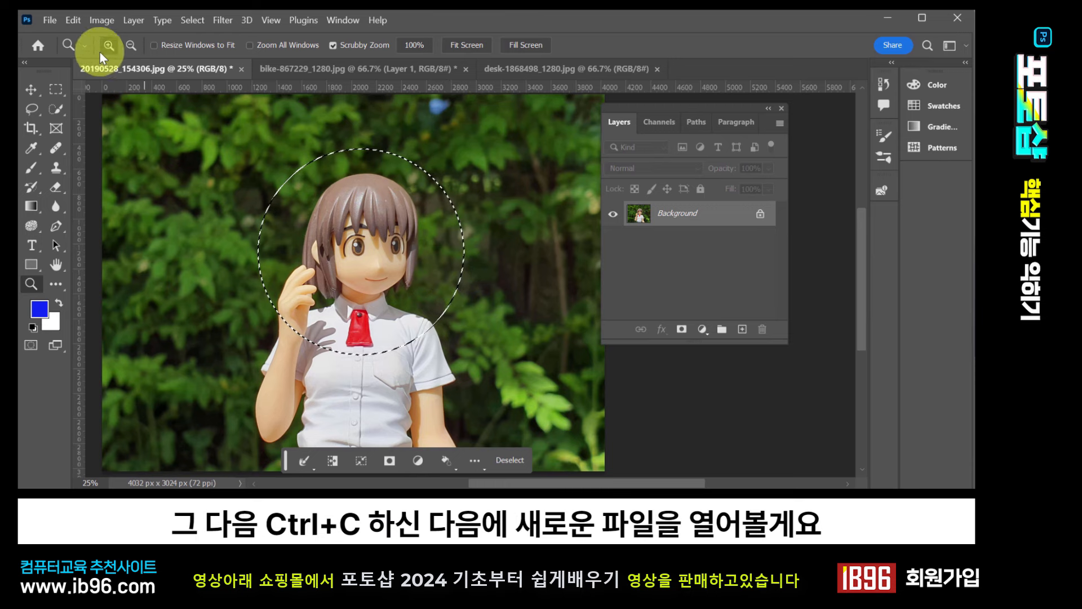
click(50, 20)
click(52, 20)
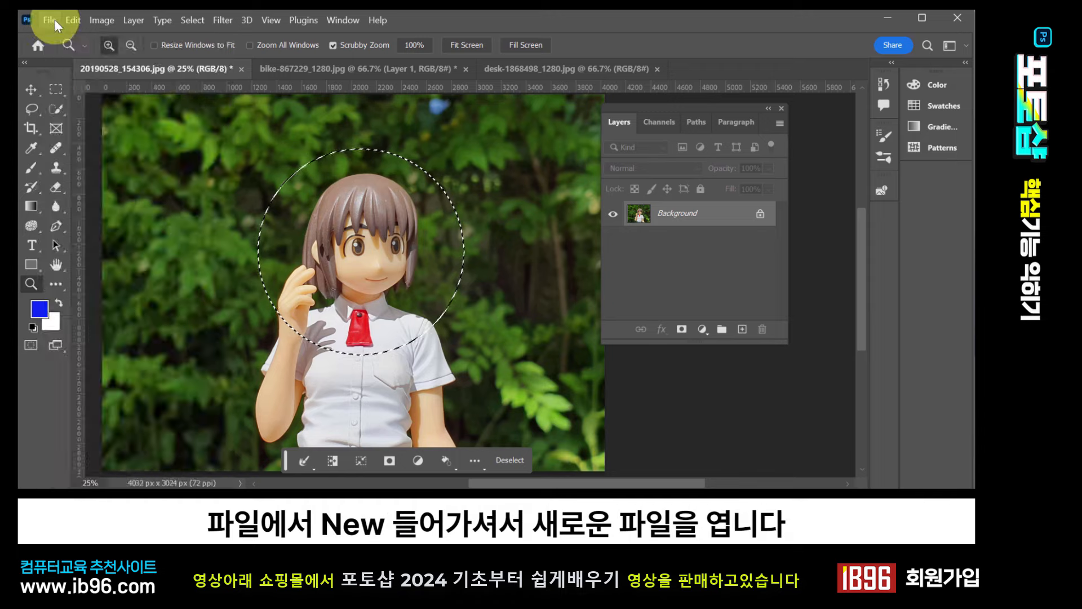
click(54, 20)
click(53, 32)
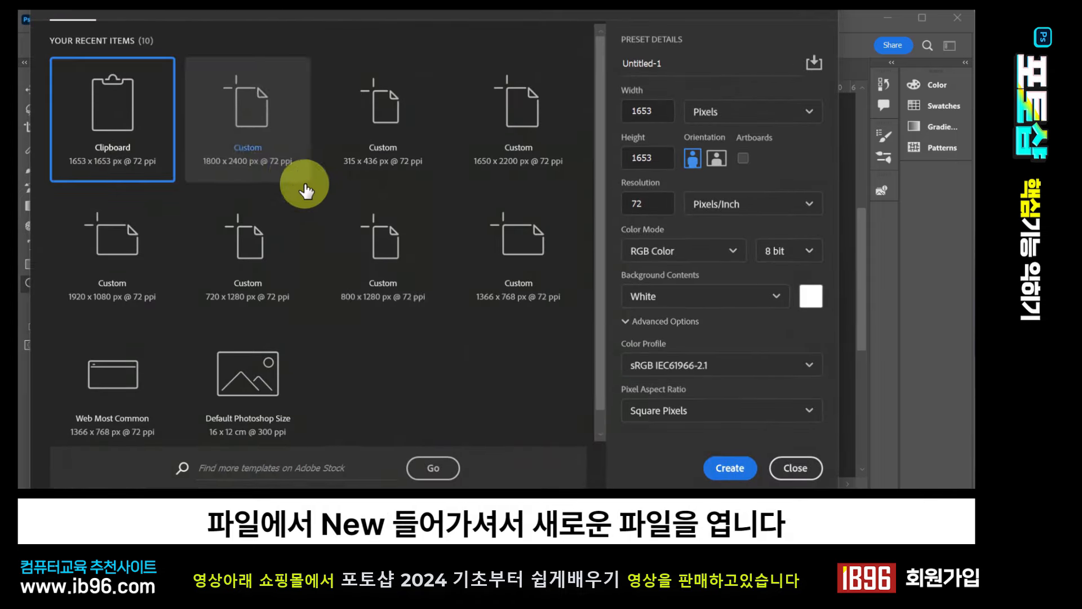
click(739, 471)
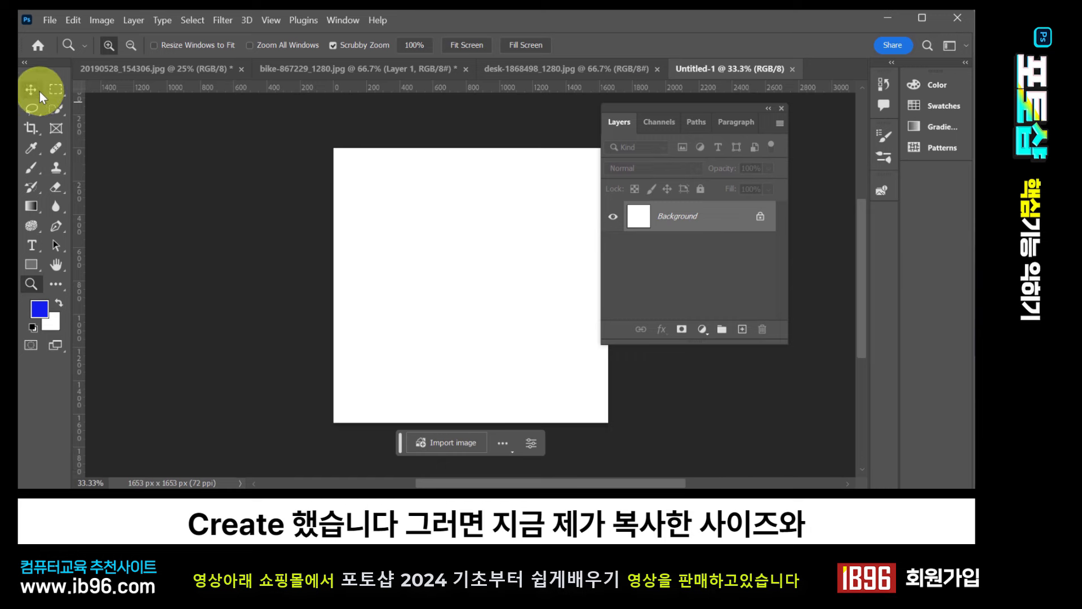
Paste the copied circular head into the new square document
click(40, 93)
drag(375, 241, 245, 237)
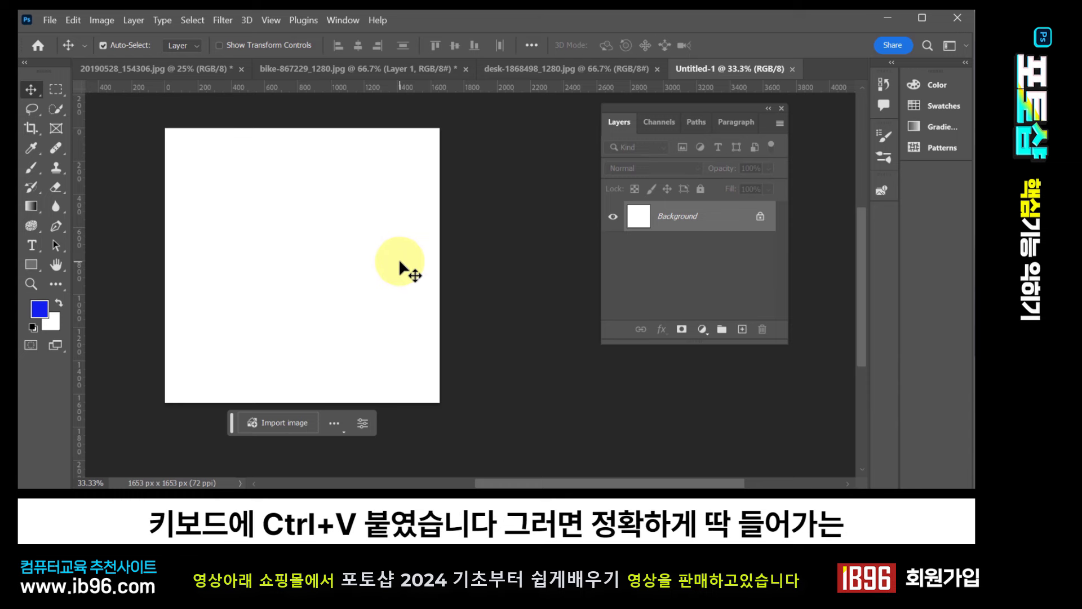
key(ctrl+v)
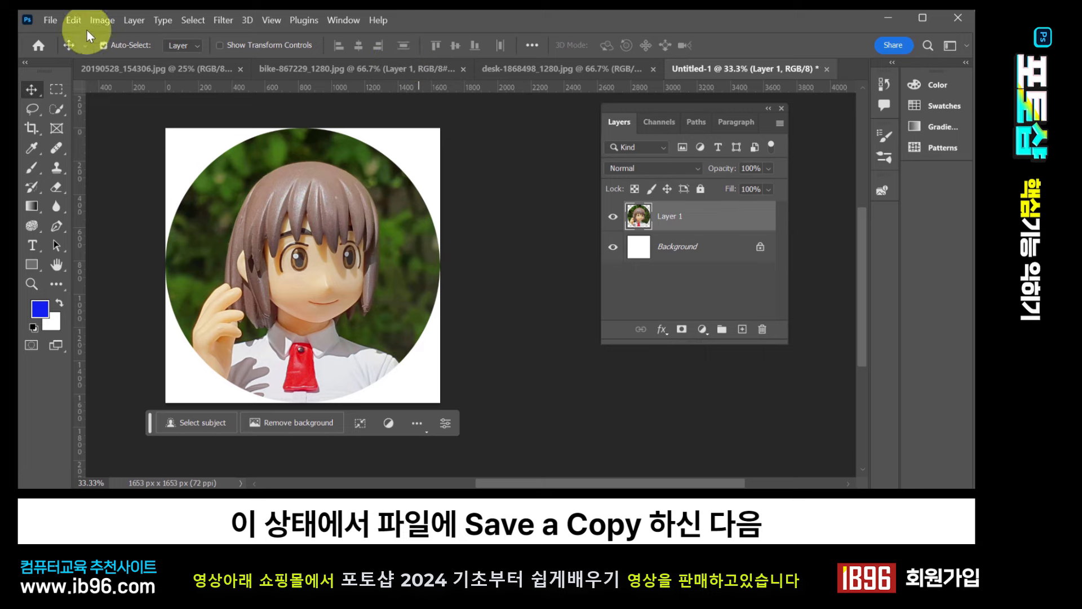
Save a copy of the circular head document as the JPEG file Untitled-1 in the photo10 folder
click(51, 20)
click(113, 211)
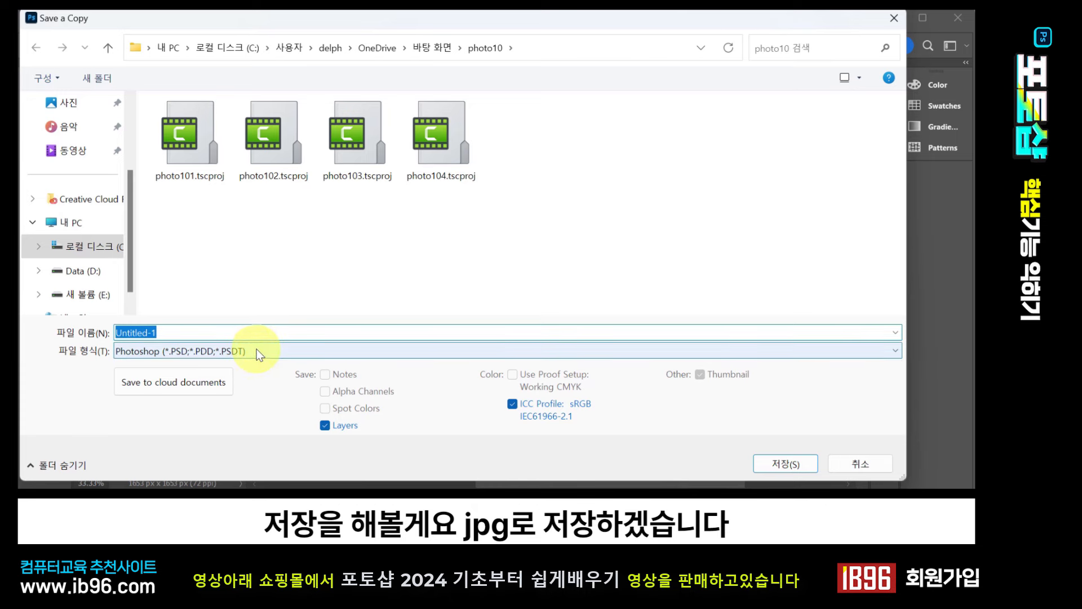
click(232, 334)
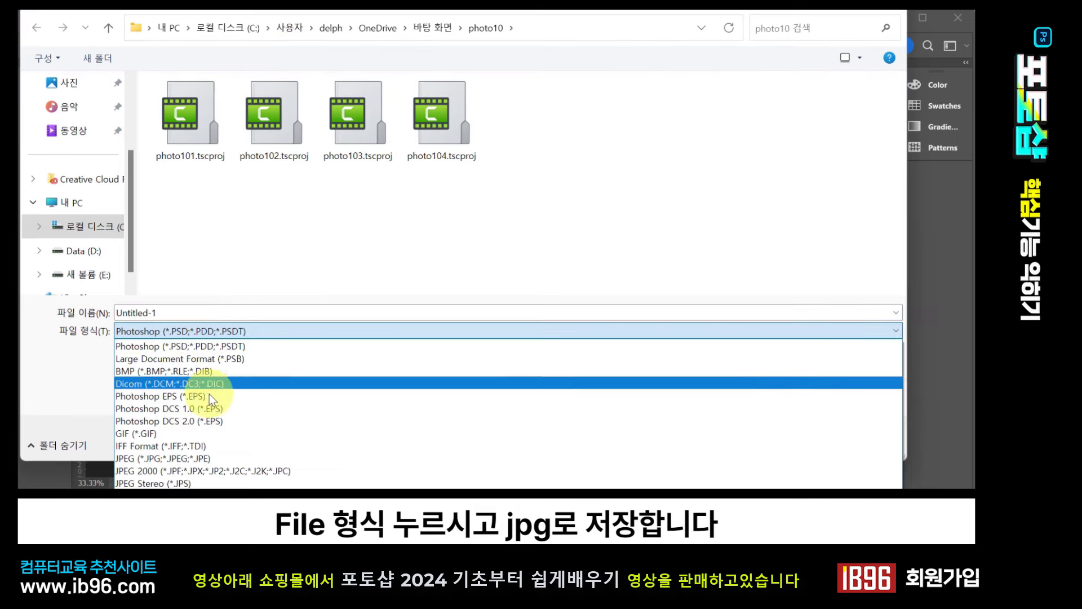
click(187, 458)
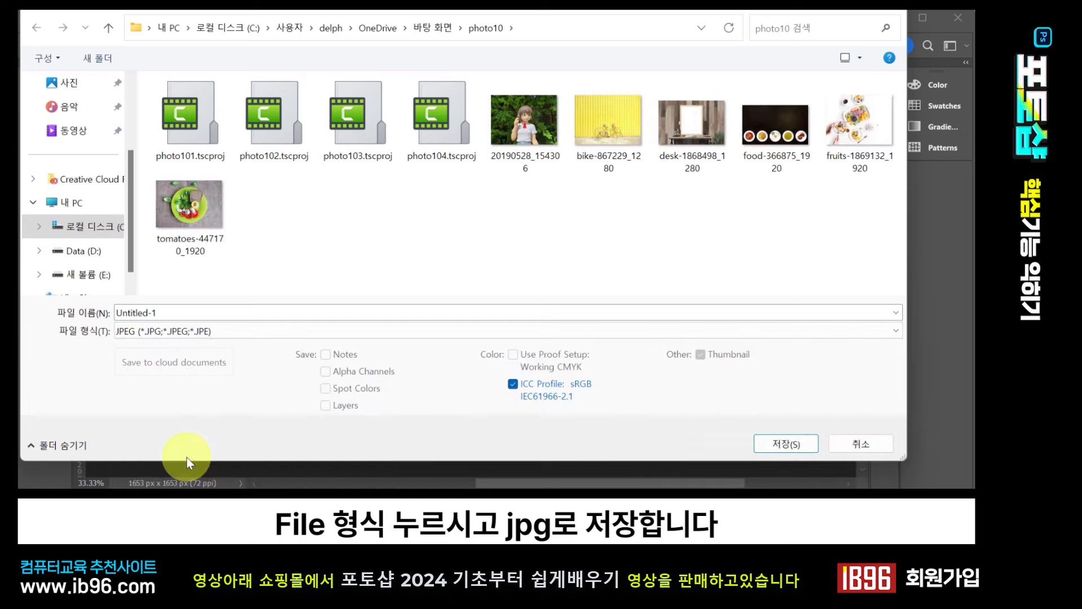
click(787, 443)
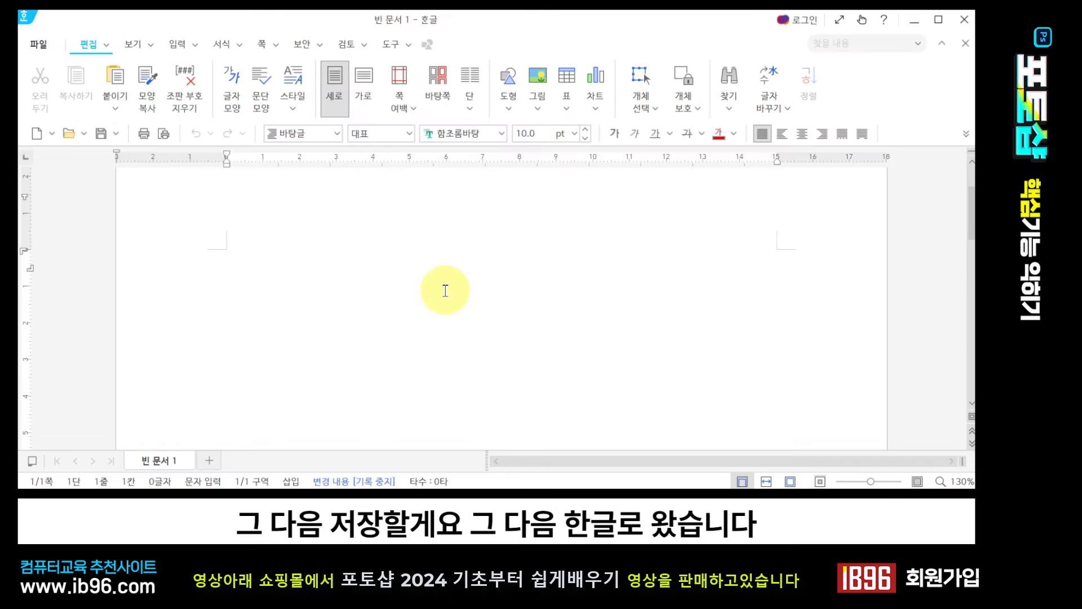
Switch to the Hangul word processor, insert the Untitled-1 picture from photo10 about 5 cm wide near the page's upper margin, and close the document
scroll(445, 290, down, 2)
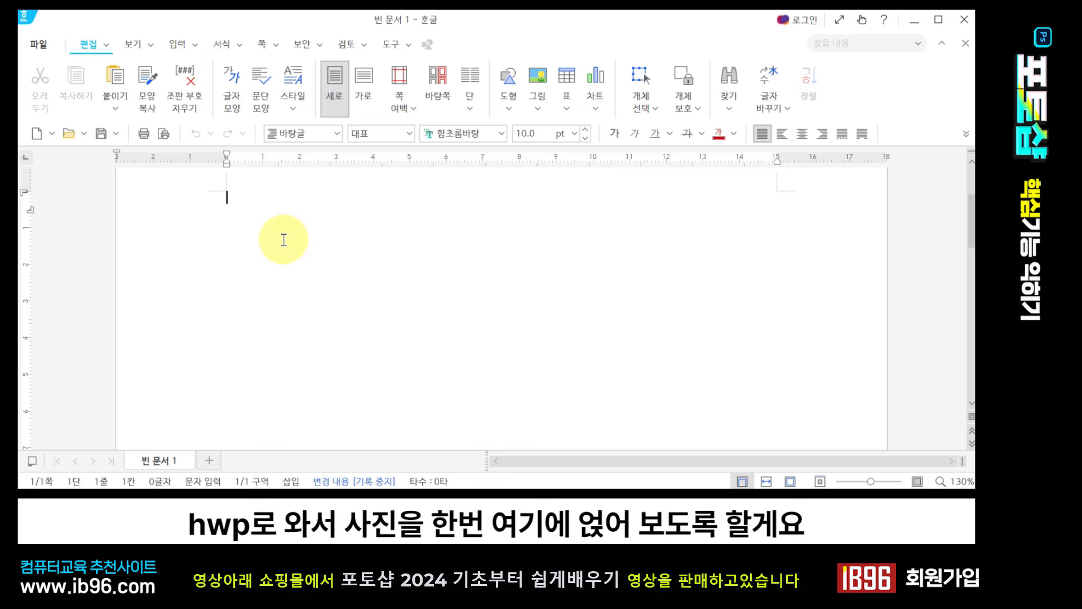
click(539, 79)
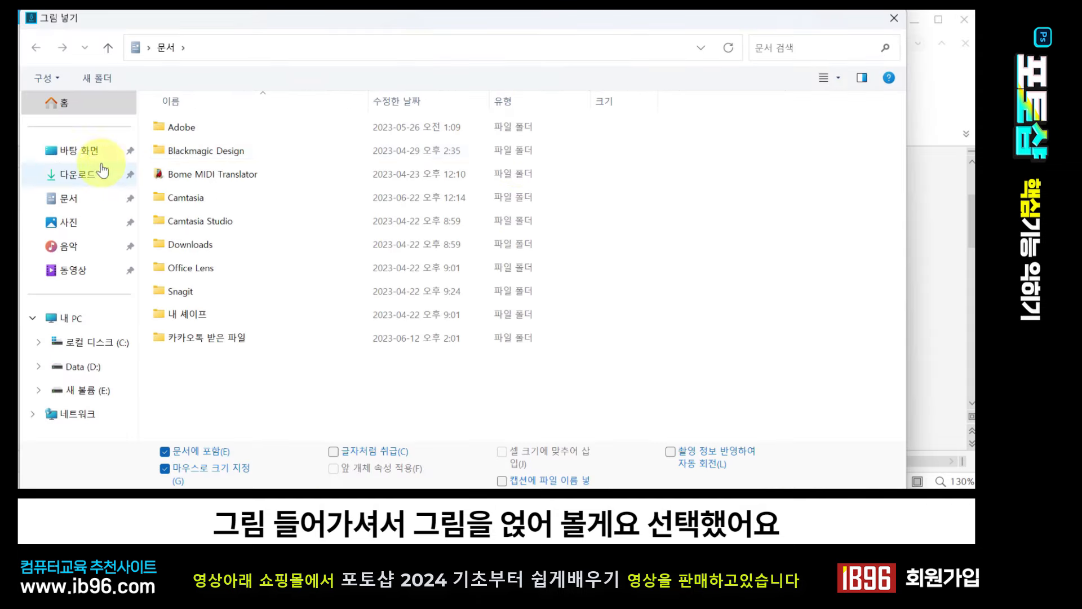
click(79, 150)
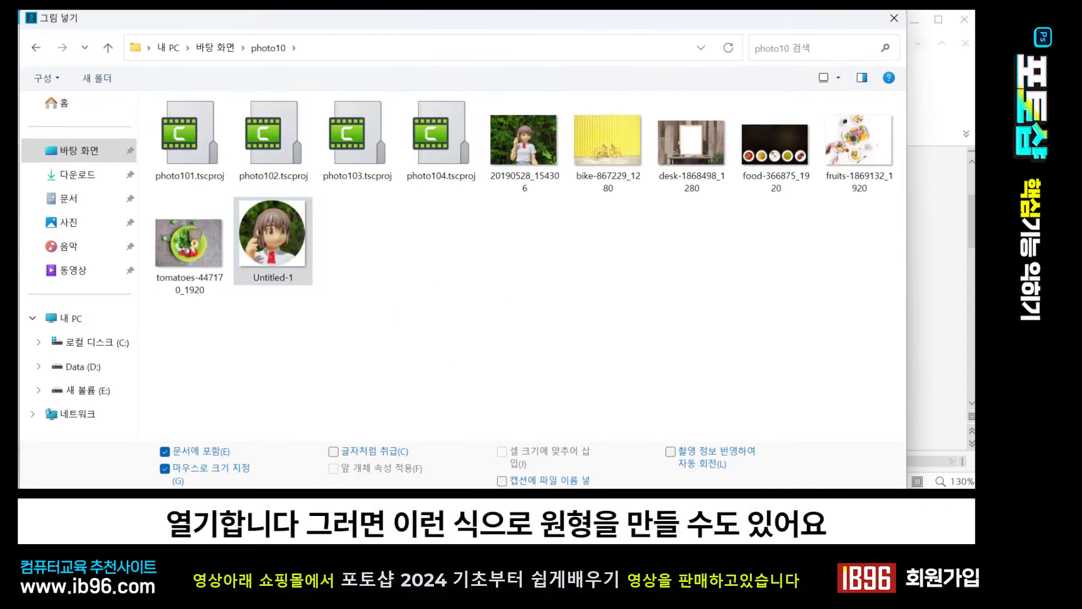
double_click(283, 239)
drag(237, 213, 432, 408)
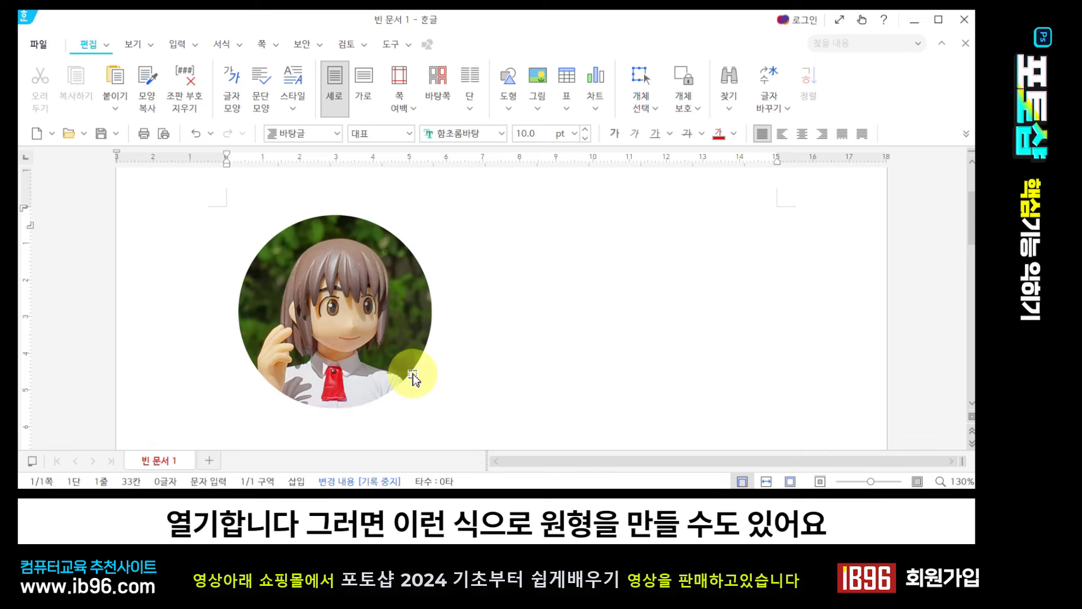
click(434, 418)
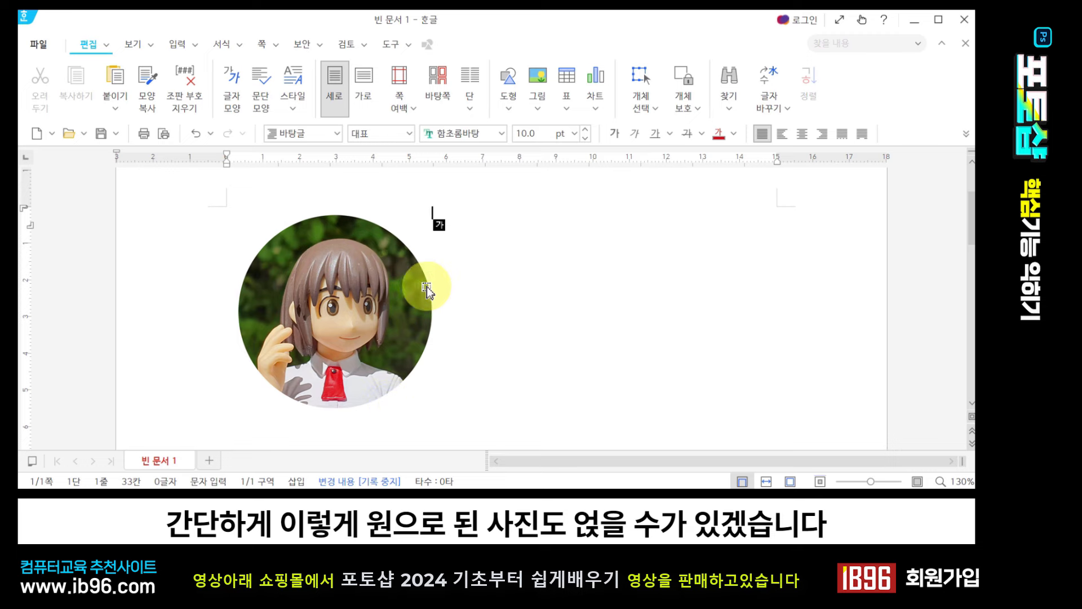
click(965, 21)
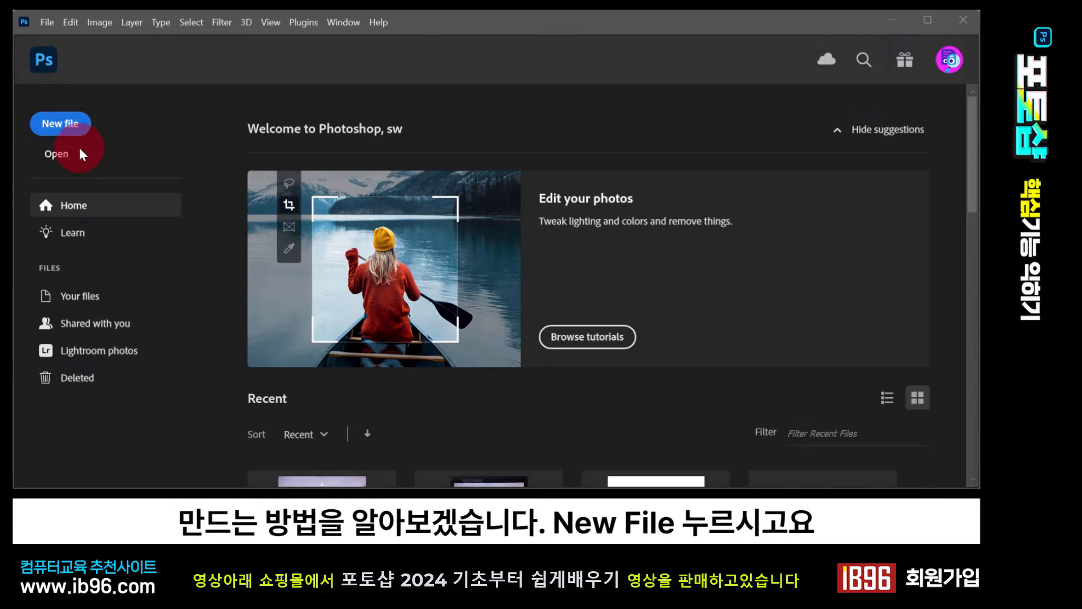
Switch to Photoshop and create a Web Large document of 1920 x 1080 px at 72 ppi with artboards turned off
click(80, 127)
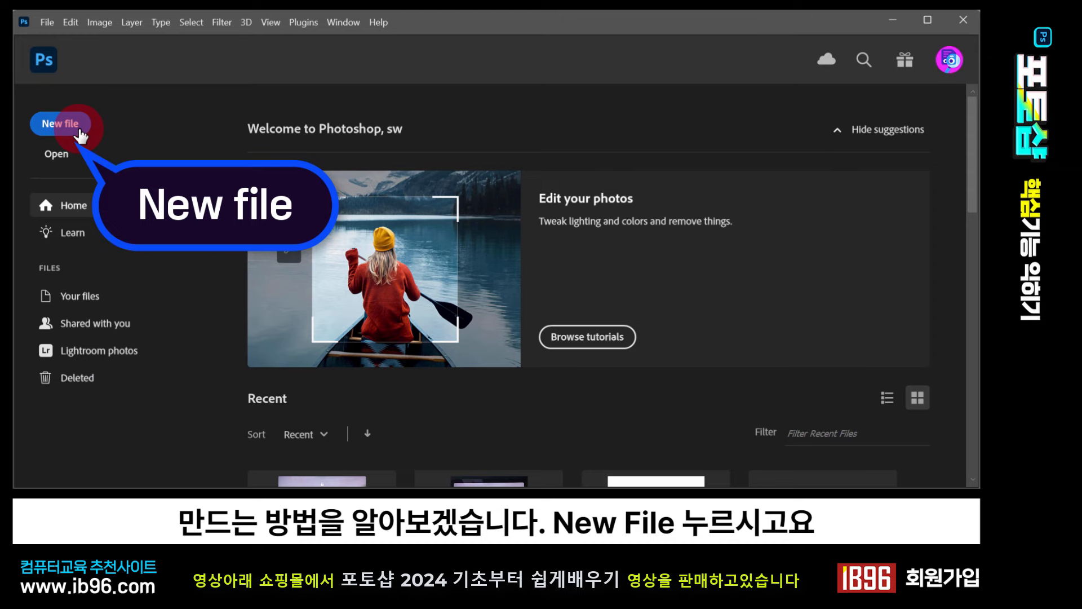
click(416, 66)
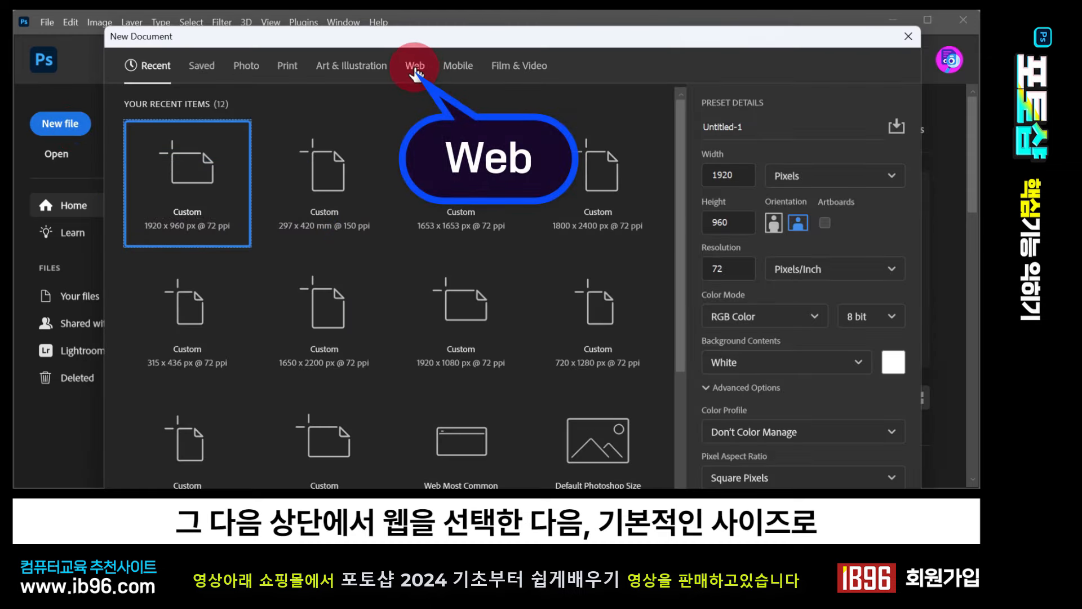
click(393, 273)
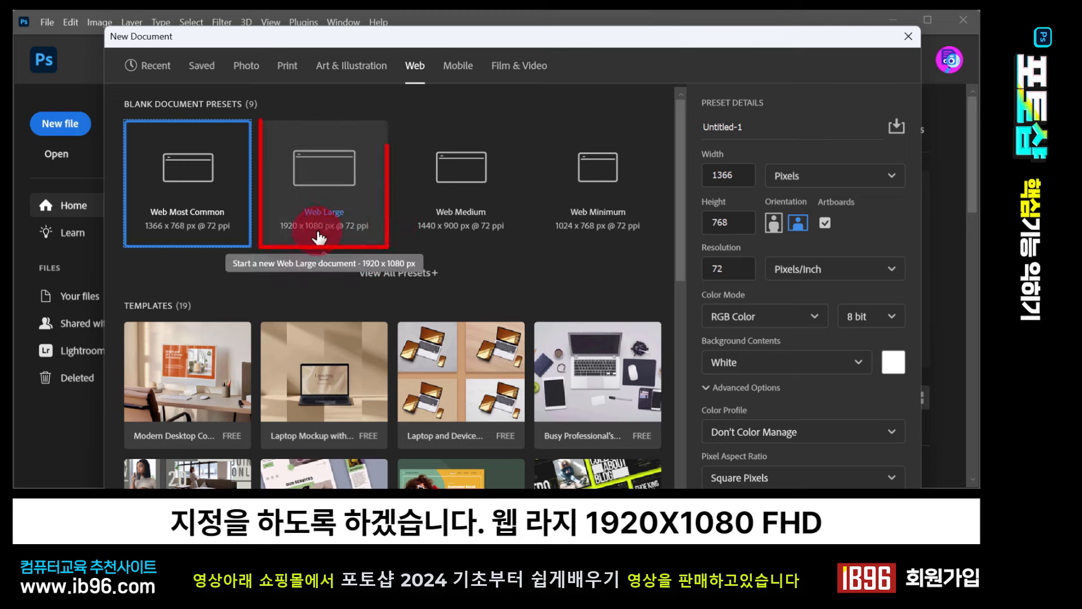
click(330, 190)
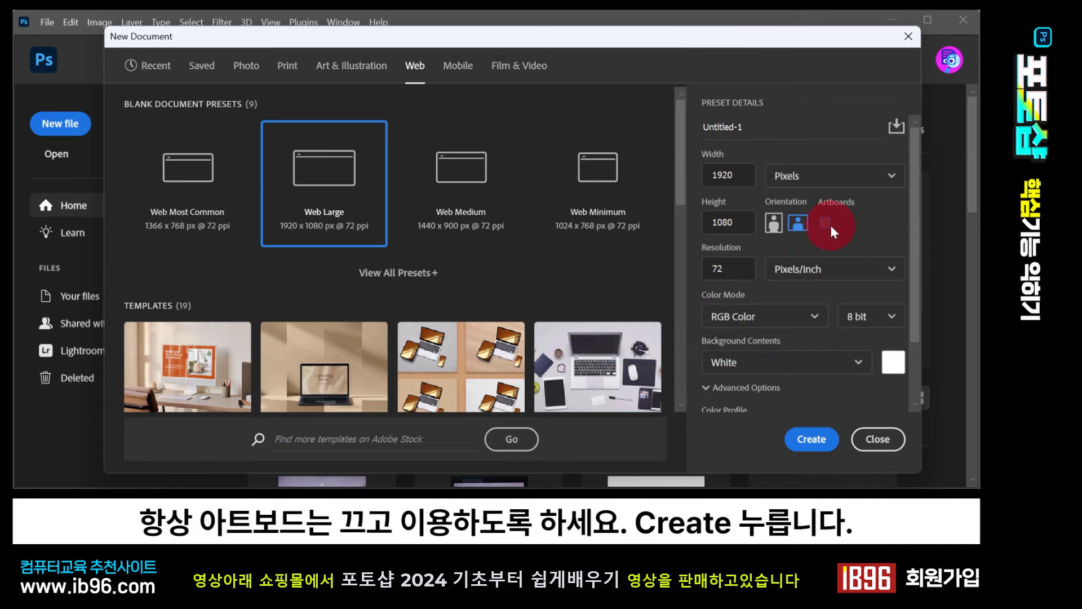
click(815, 445)
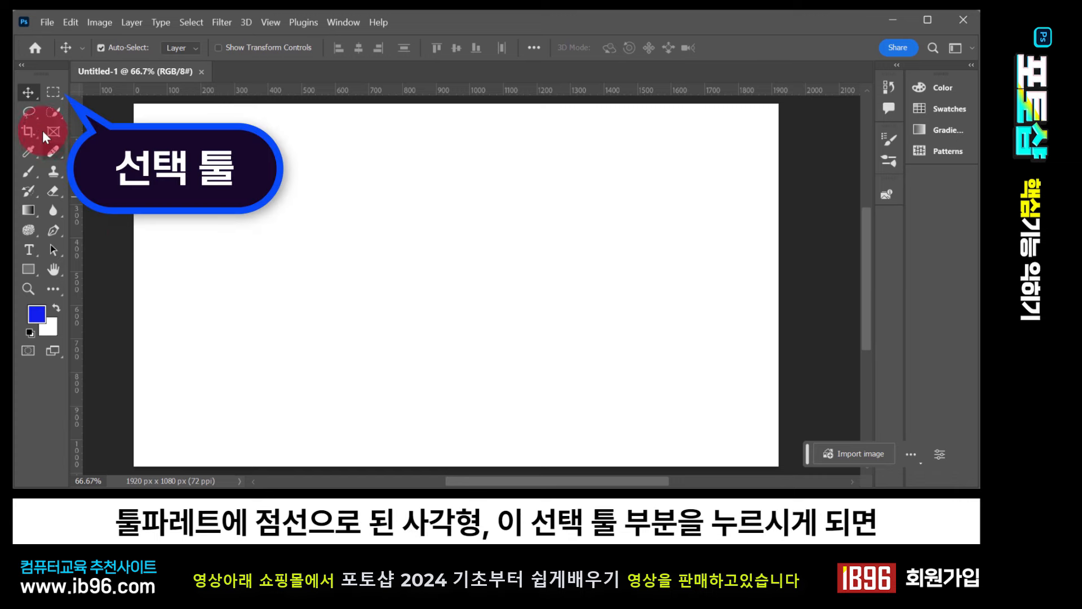
Make a rectangular marquee selection in the upper-left part of the blank canvas
click(32, 113)
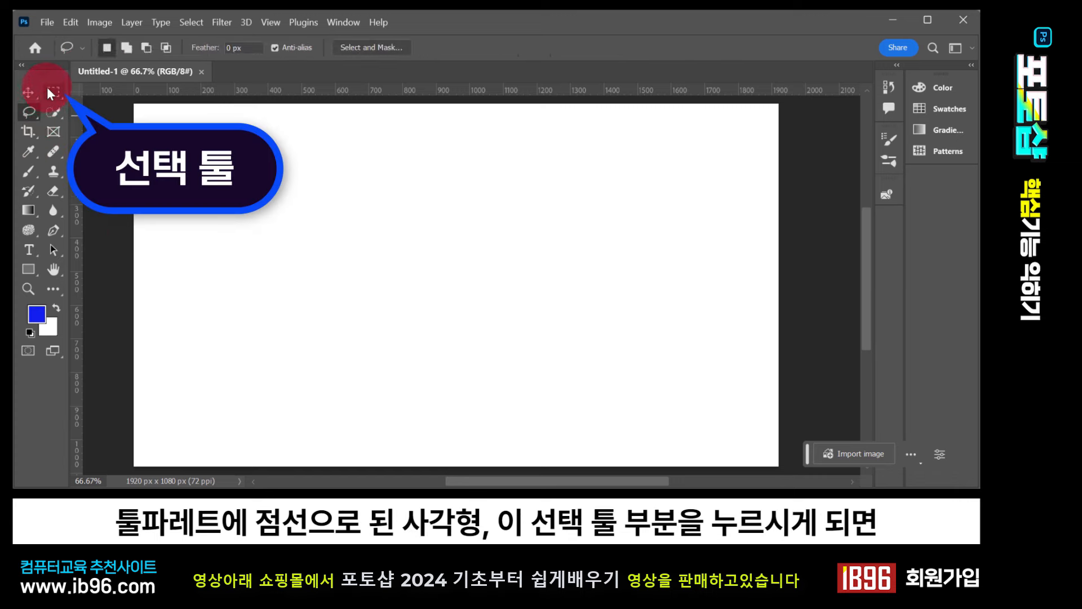
click(56, 93)
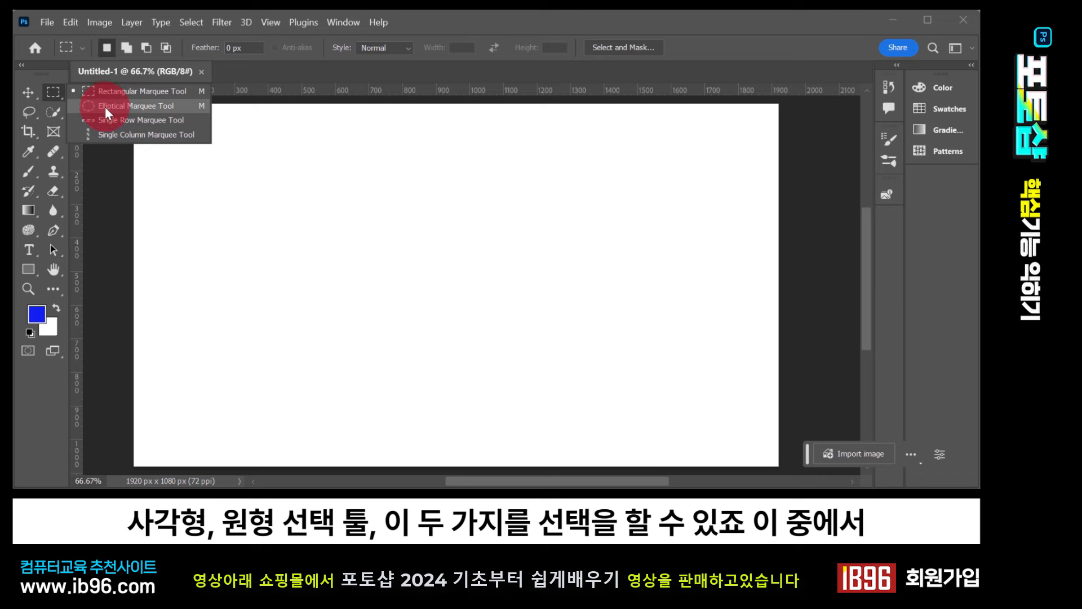
click(106, 89)
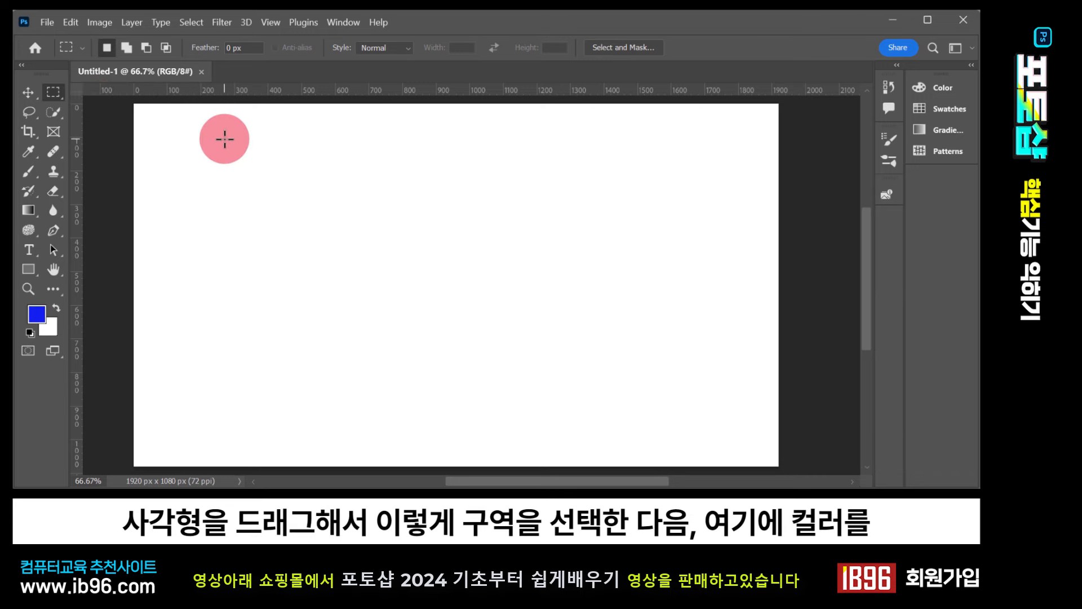
drag(225, 139, 453, 339)
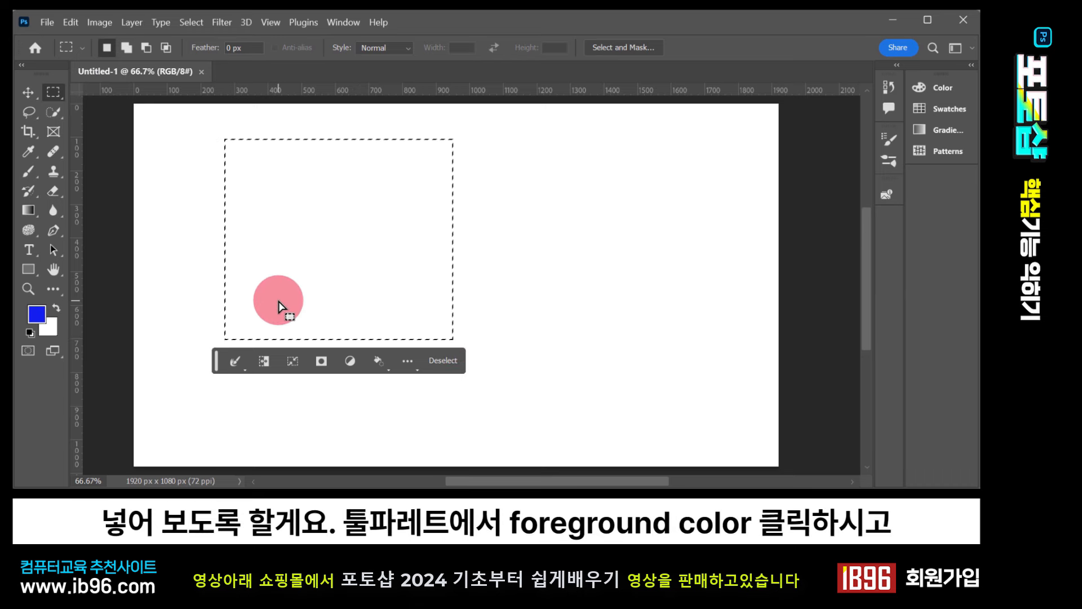
Set the foreground color to red, db2525
click(36, 314)
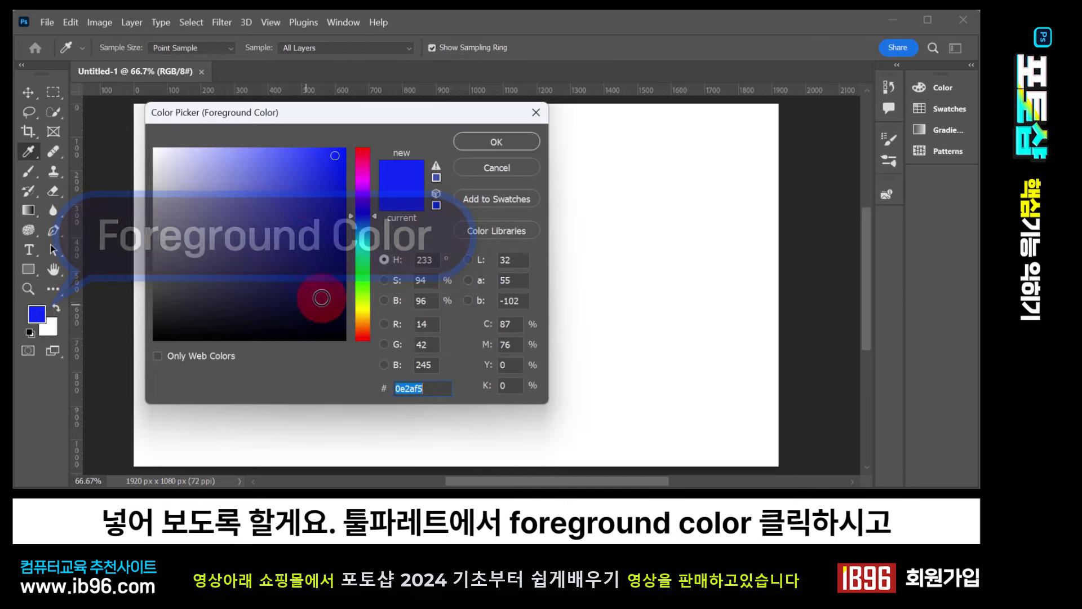
drag(374, 215, 373, 144)
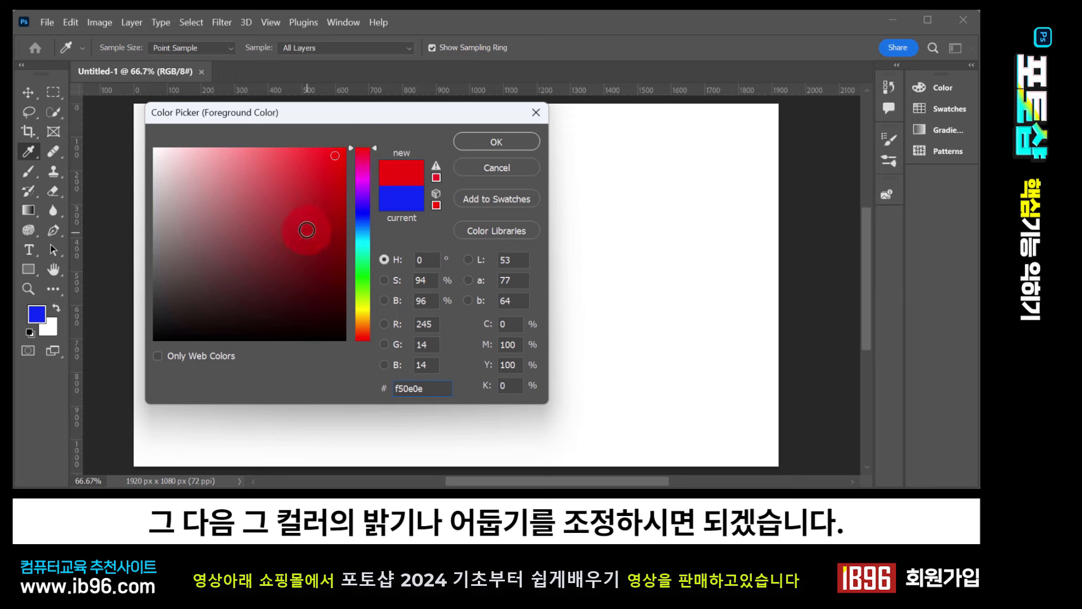
click(314, 176)
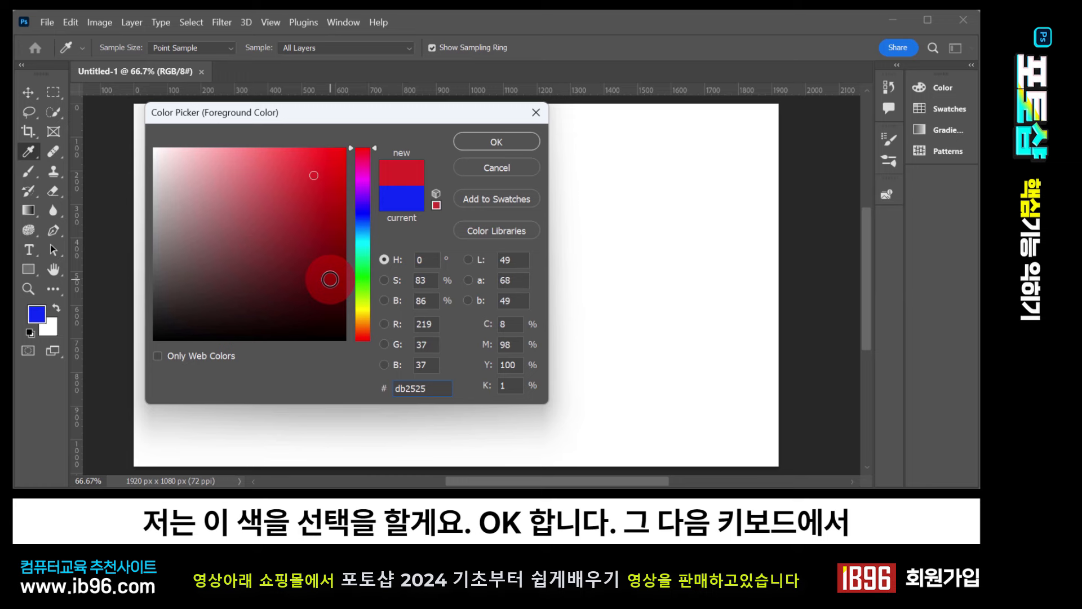
click(488, 142)
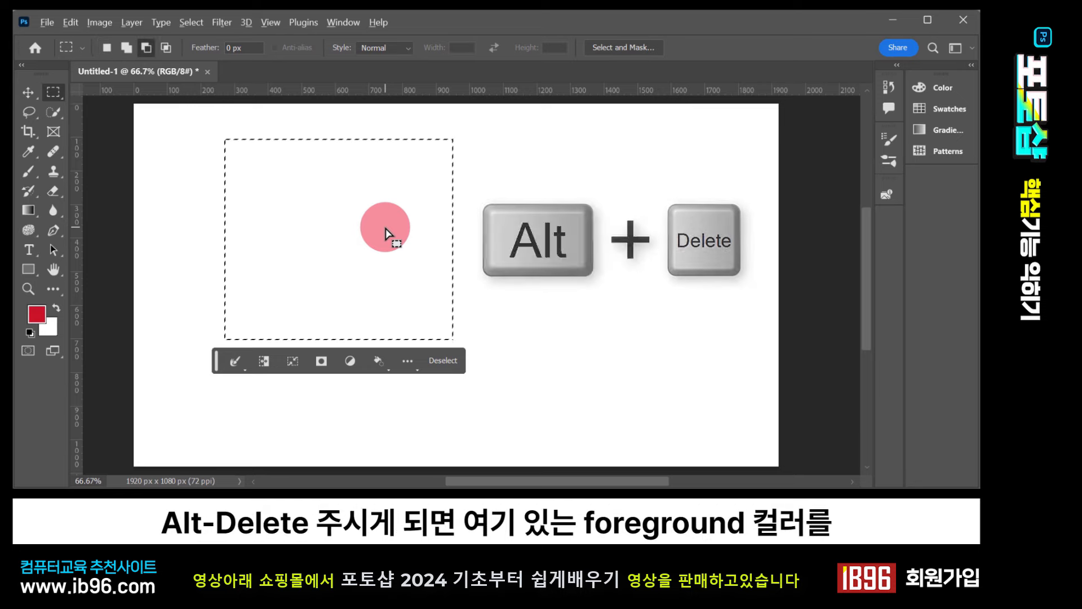
Try filling the rectangular selection with the foreground color, undo the fill and deselect
key(alt+Delete)
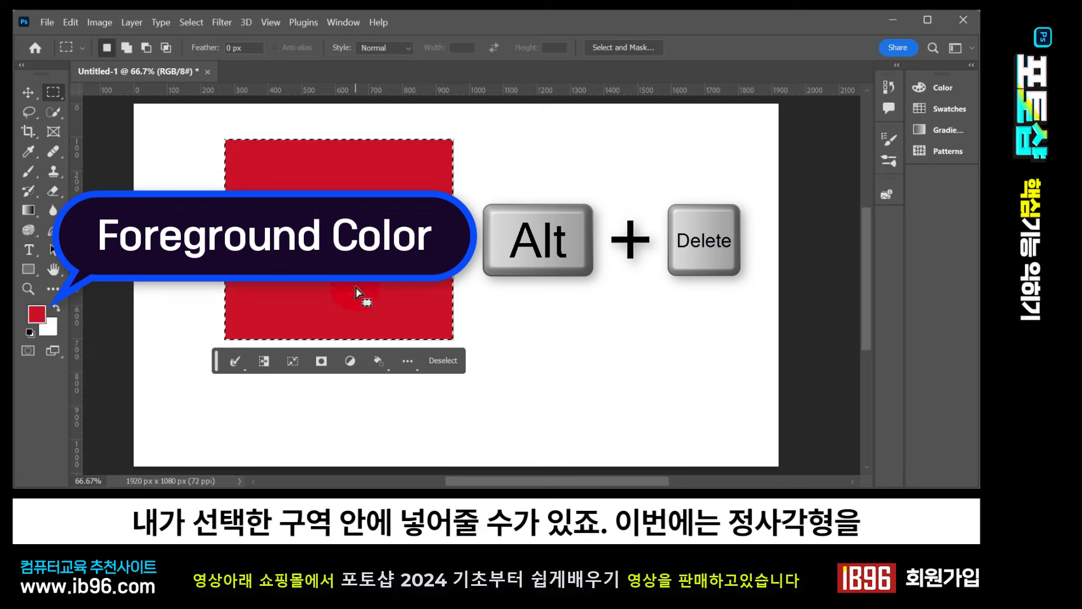
key(ctrl+z)
click(540, 238)
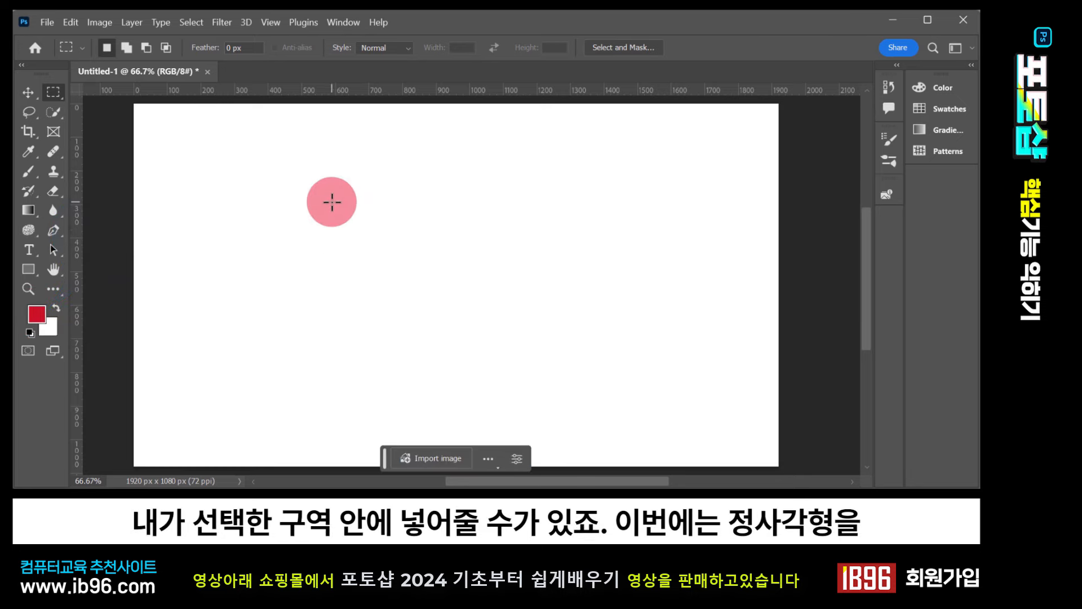
Practice a freehand rectangular selection of about 505 x 486 px and a constrained square selection, clearing each one
drag(325, 193, 321, 181)
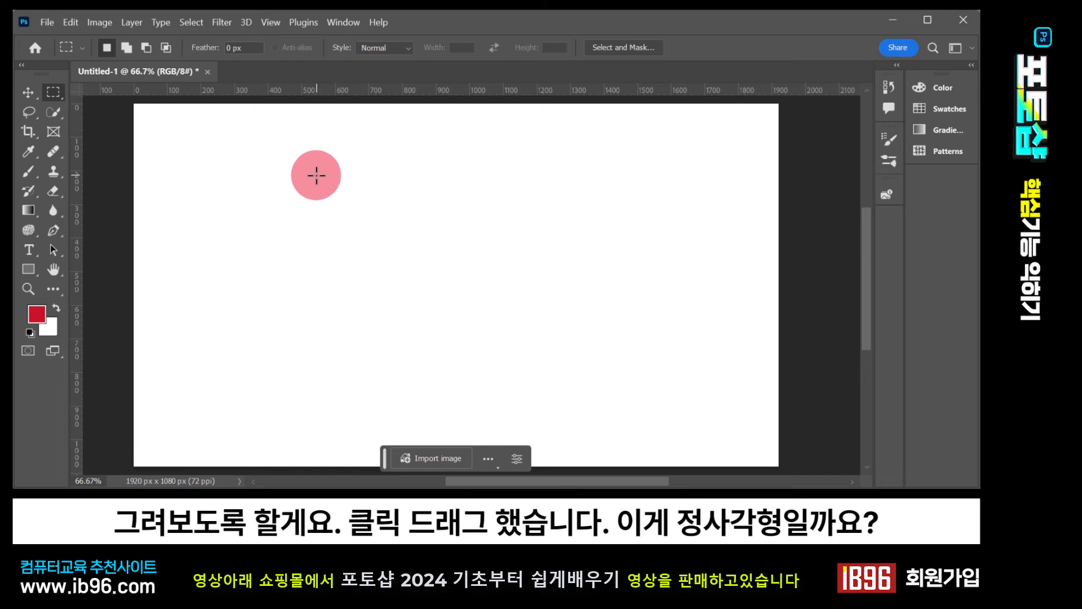
drag(276, 148, 443, 310)
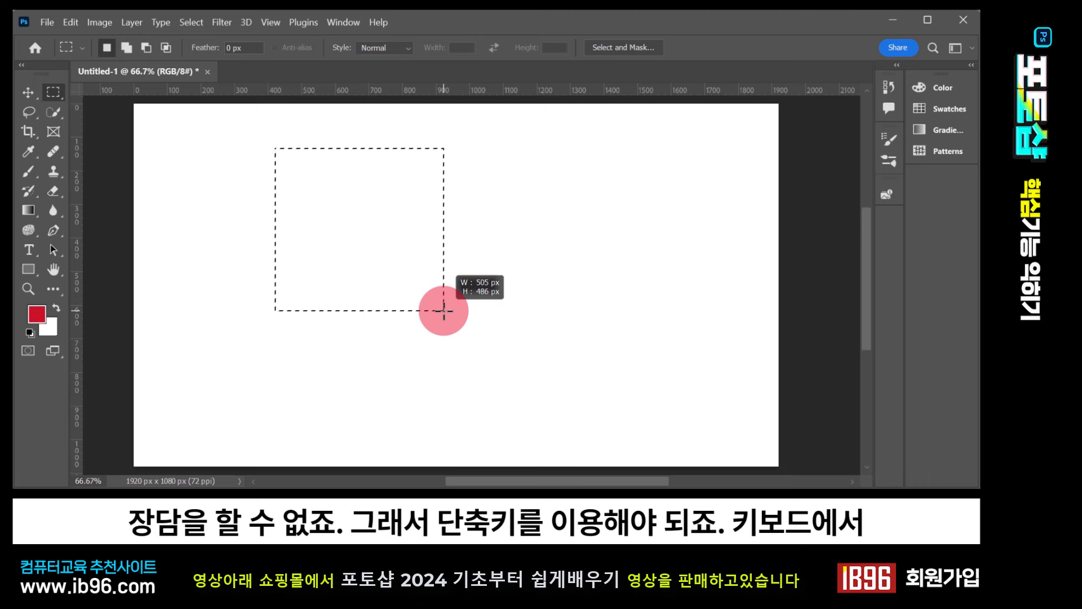
drag(444, 310, 444, 310)
click(482, 276)
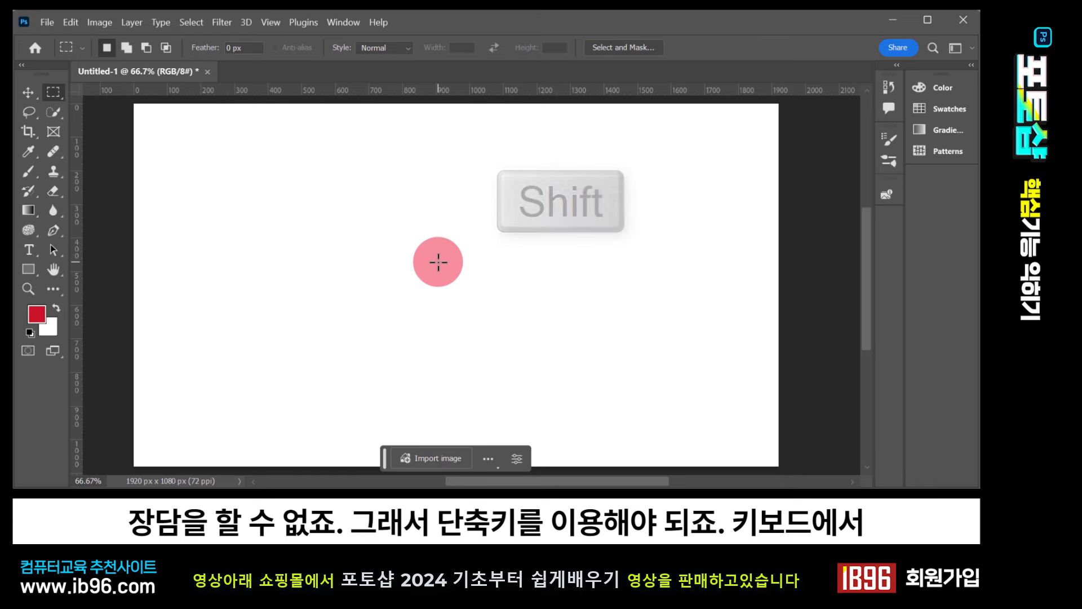
drag(256, 141, 489, 358)
click(563, 325)
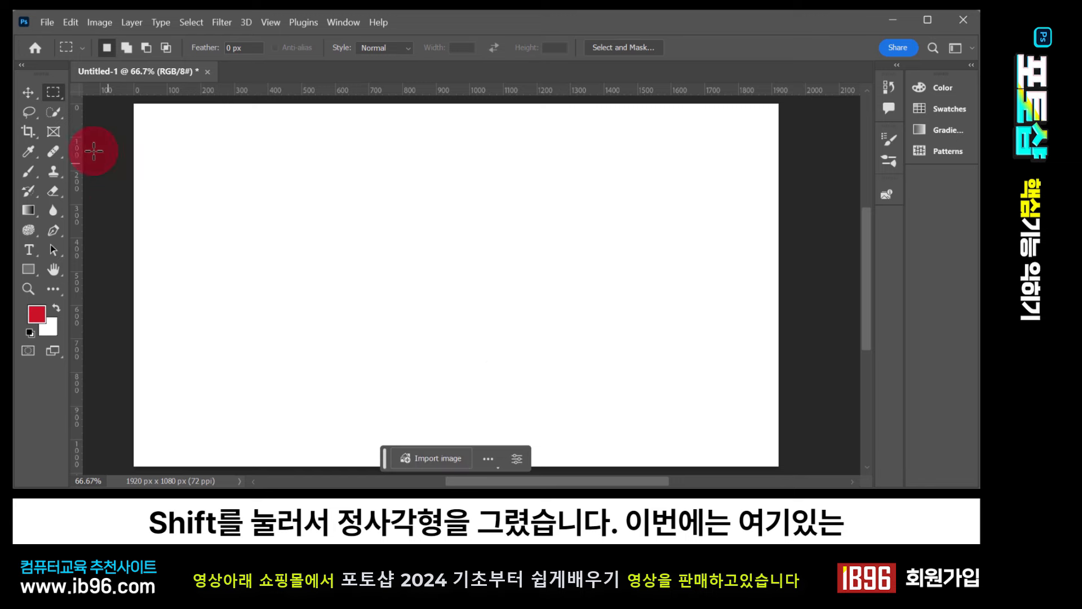
Switch to the Elliptical Marquee and draw a perfect circle selection left of the canvas center
click(52, 94)
click(103, 111)
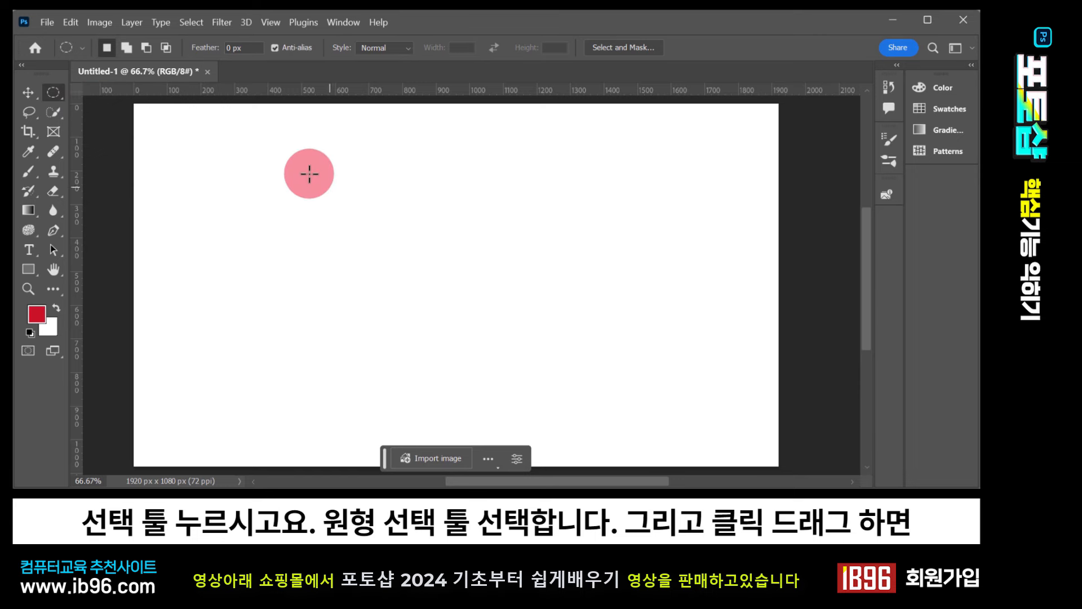
drag(283, 157, 457, 409)
key(shift)
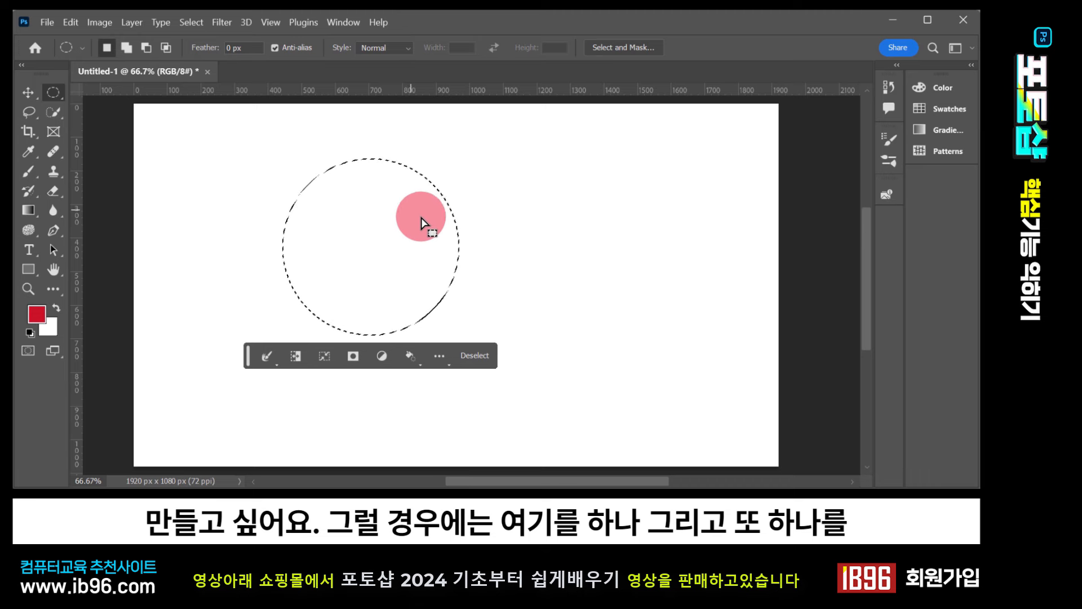
Try drawing pairs of side-by-side elliptical selections without combining them, and clear the selection
drag(423, 157, 606, 324)
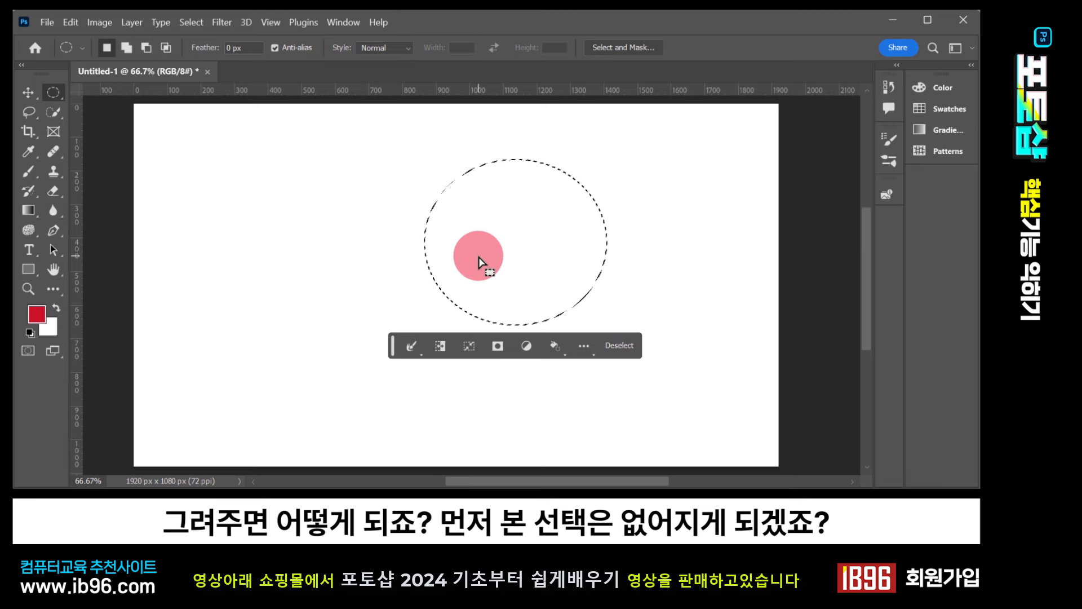
click(275, 186)
drag(250, 166, 423, 340)
click(387, 166)
drag(387, 167, 544, 320)
click(556, 392)
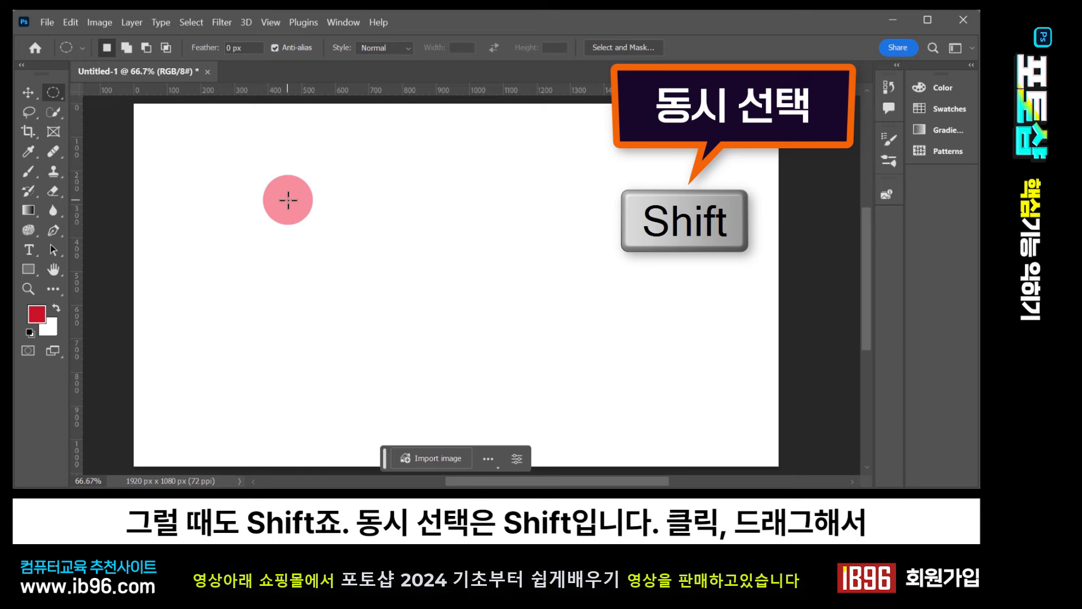
Combine two overlapping freehand ellipses into one selection using add-to-selection, and deselect
click(262, 160)
drag(261, 160, 449, 331)
drag(405, 160, 583, 357)
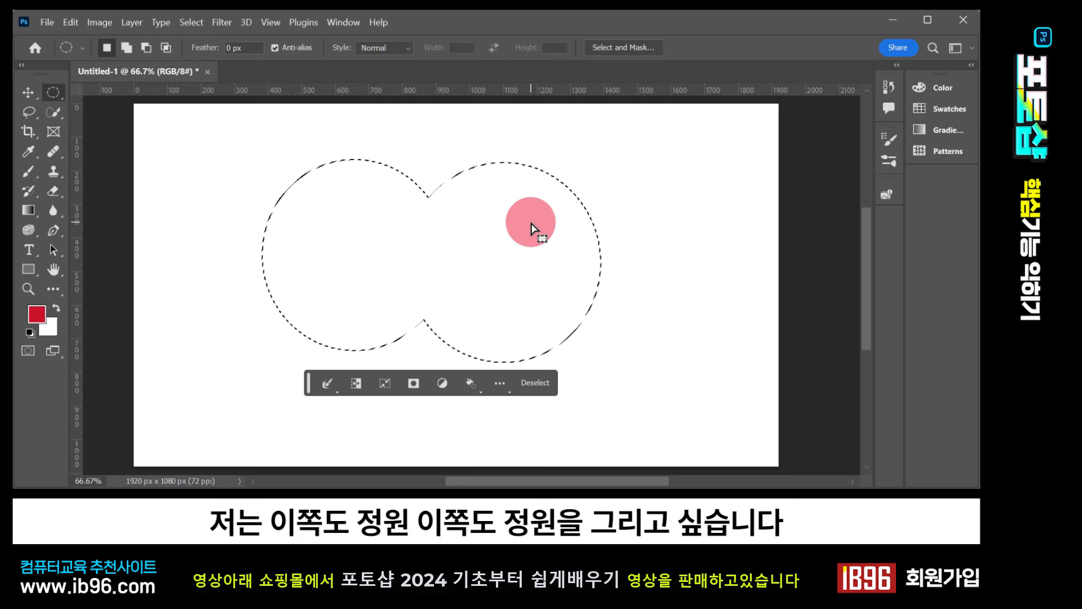
click(398, 124)
Draw a perfect circle selection, add an overlapping perfect circle on its right side, and deselect the combined shape
drag(225, 184, 416, 370)
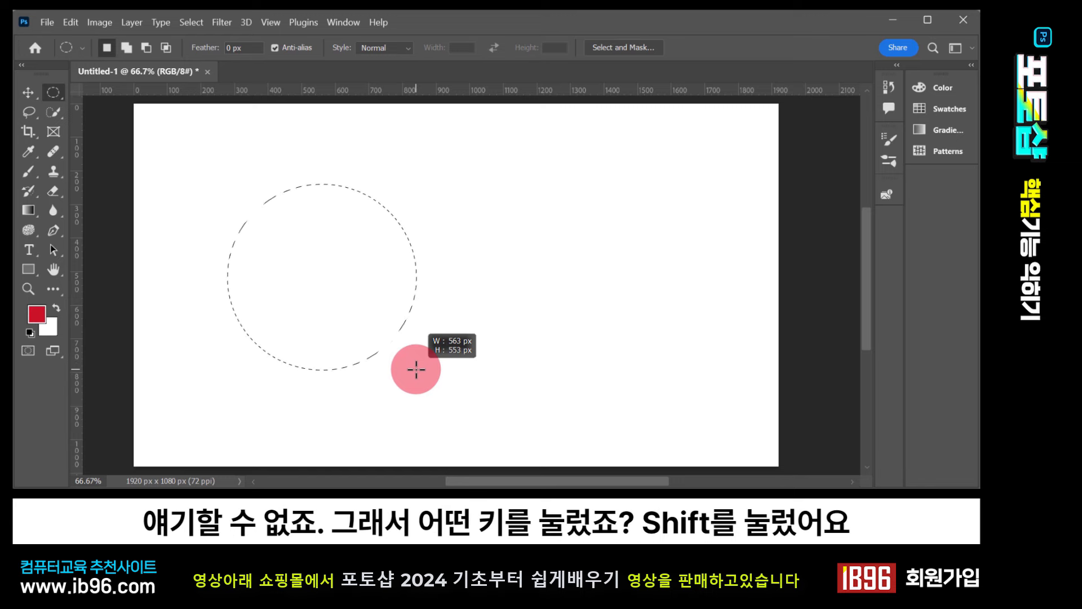
drag(416, 370, 424, 393)
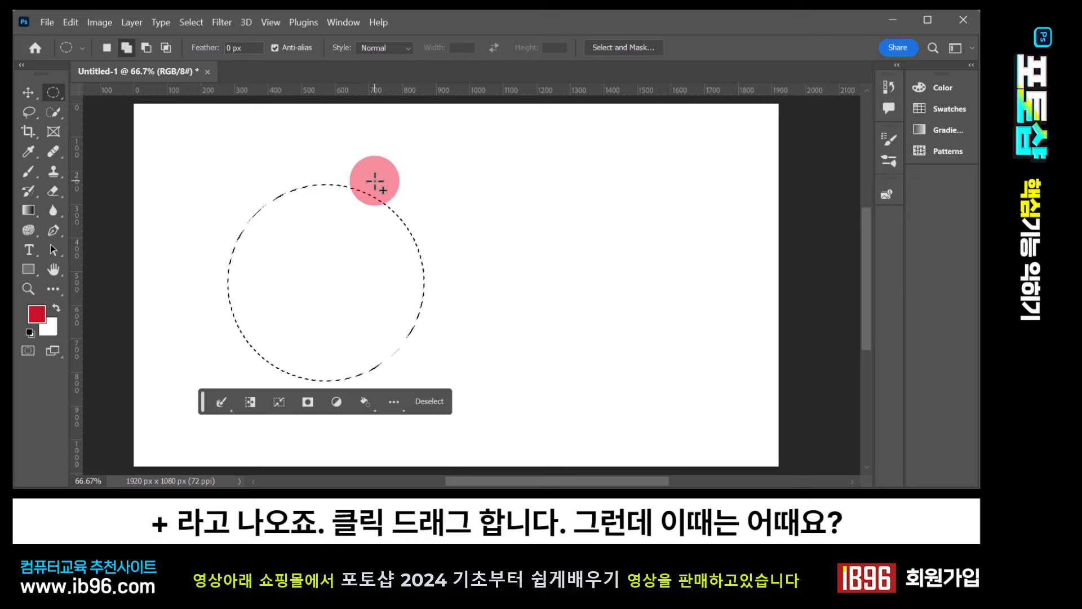
drag(375, 181, 501, 389)
drag(620, 402, 423, 340)
mouse_move(555, 379)
mouse_down()
mouse_move(595, 363)
mouse_move(530, 314)
mouse_move(505, 338)
mouse_move(581, 352)
mouse_move(557, 376)
mouse_up()
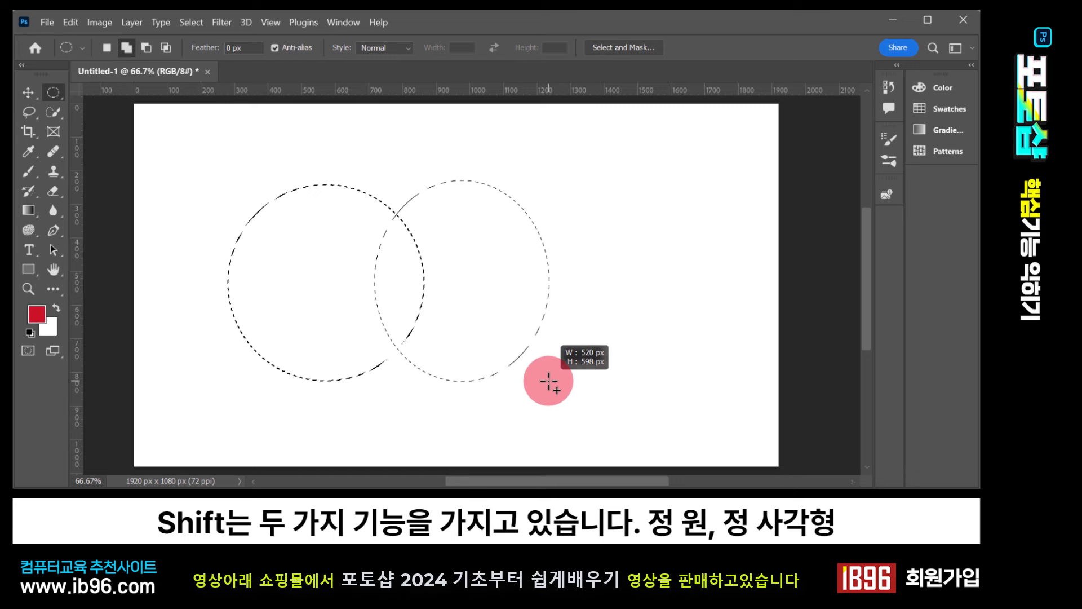
drag(548, 382, 549, 382)
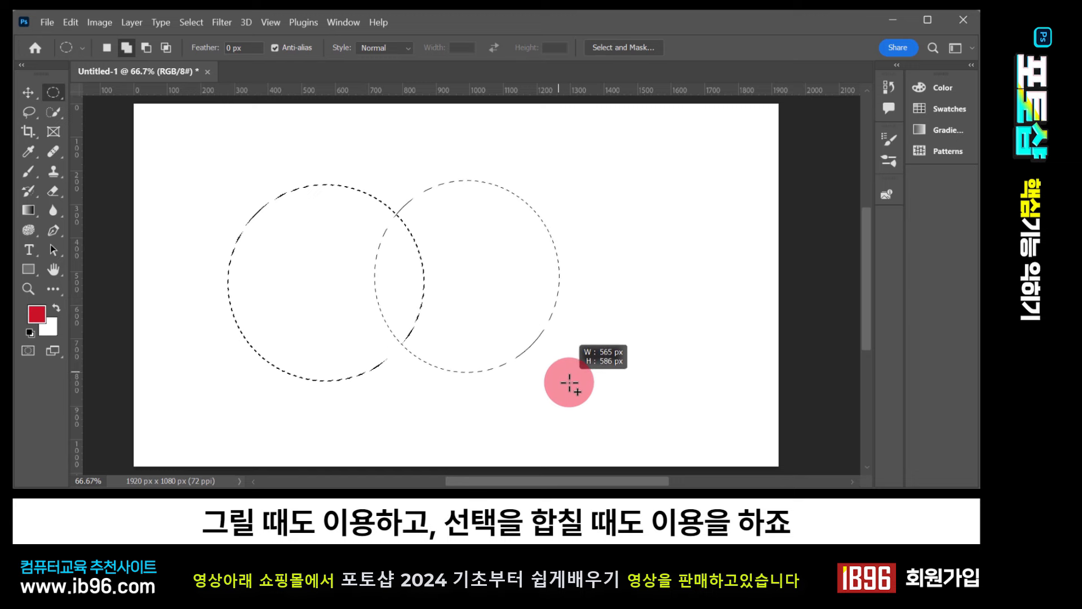
drag(593, 391, 537, 351)
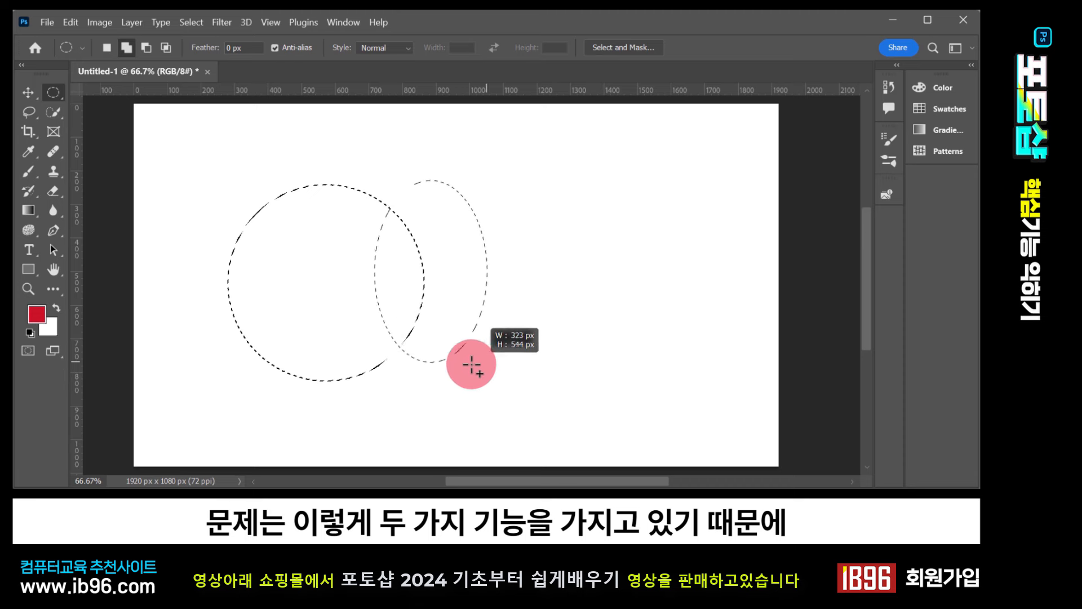
drag(472, 365, 390, 360)
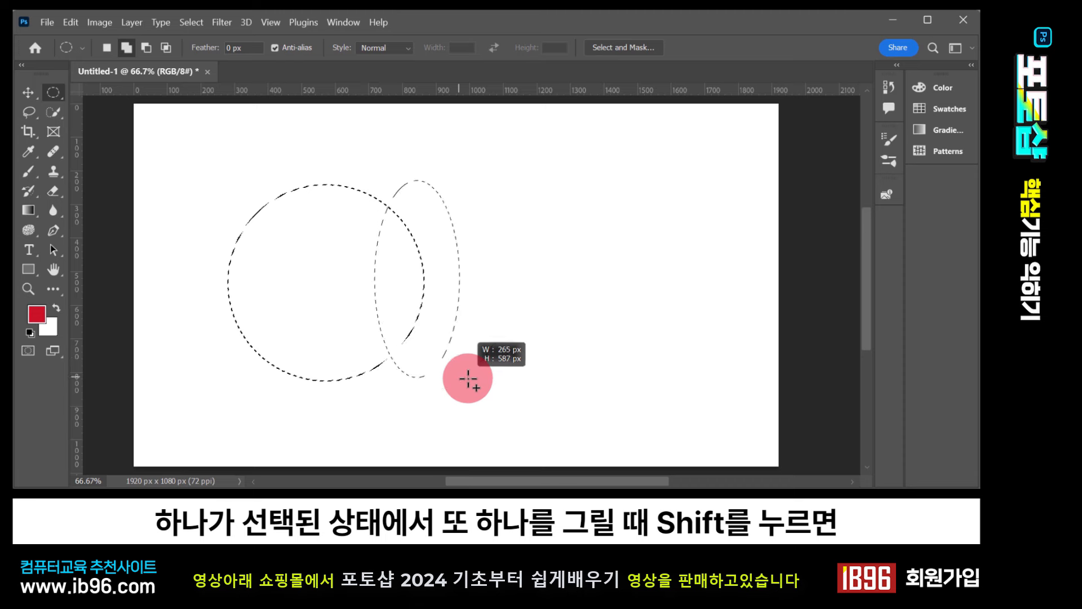
drag(546, 383, 567, 372)
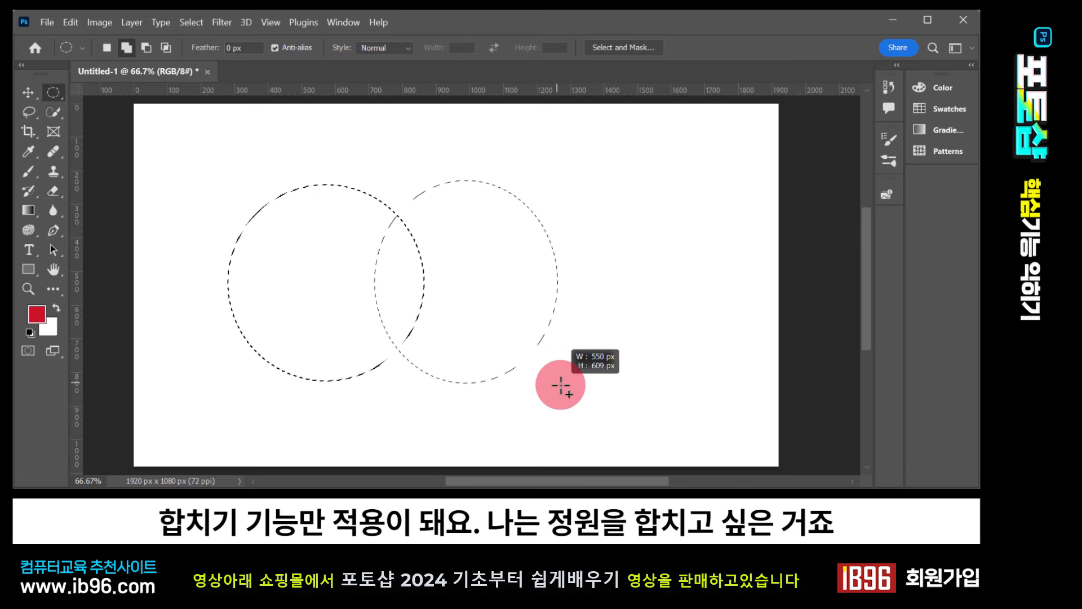
drag(578, 391, 451, 311)
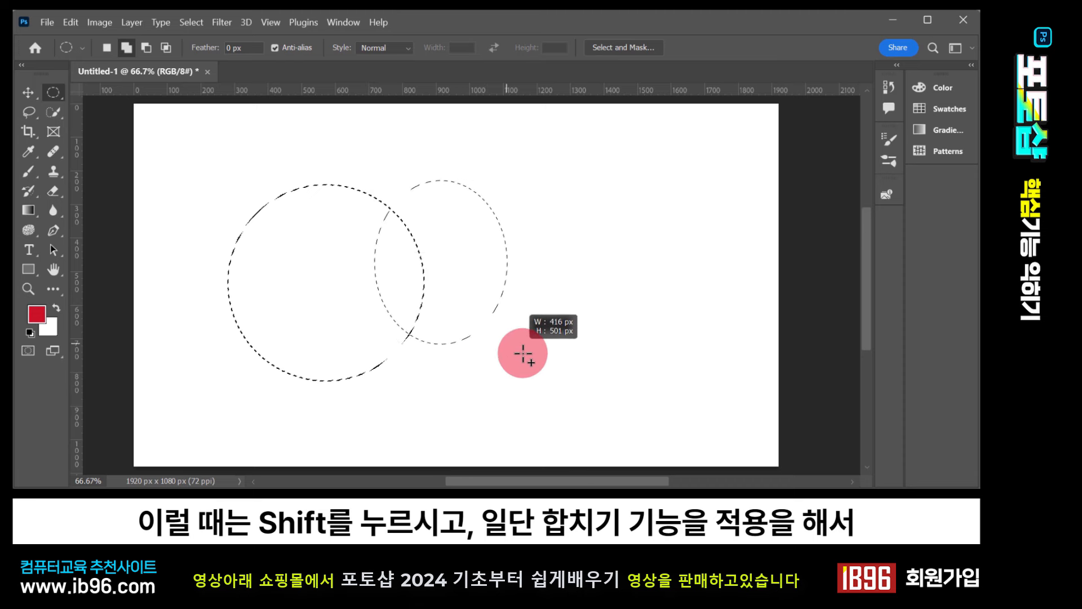
drag(523, 354, 561, 371)
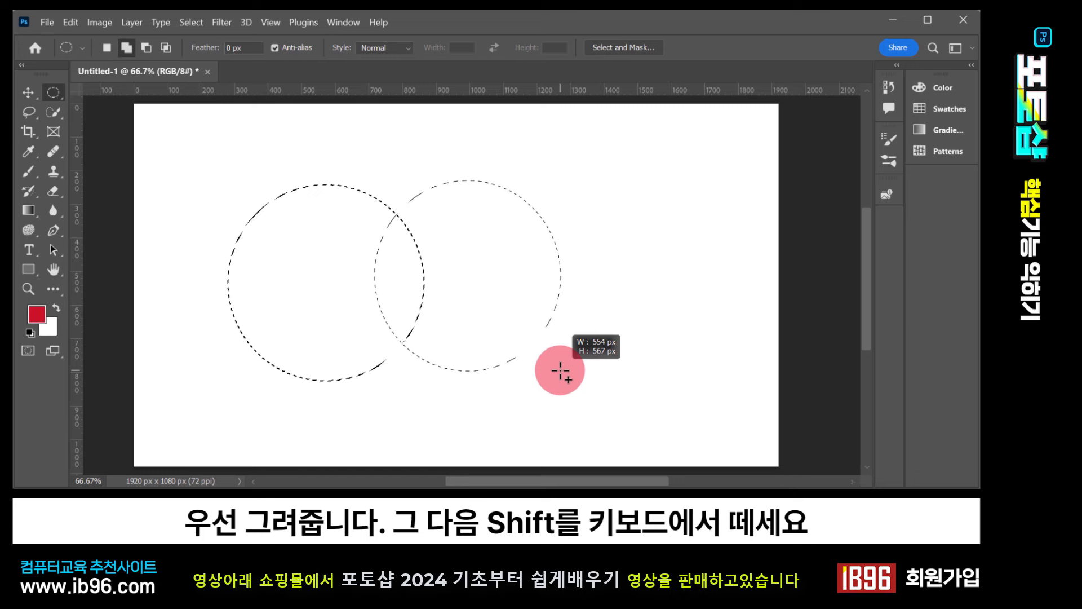
drag(560, 371, 578, 418)
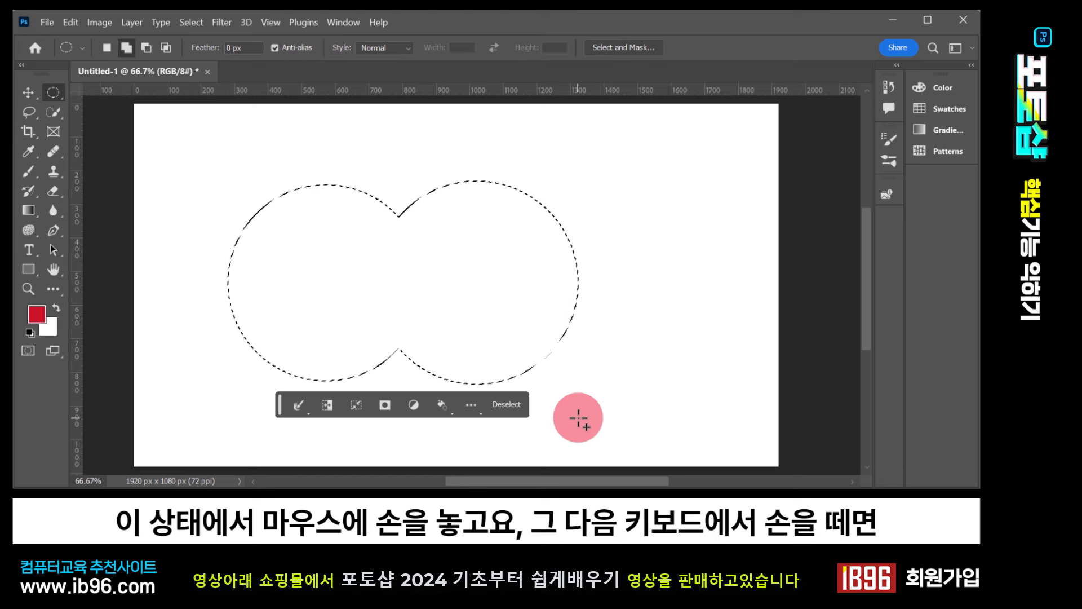
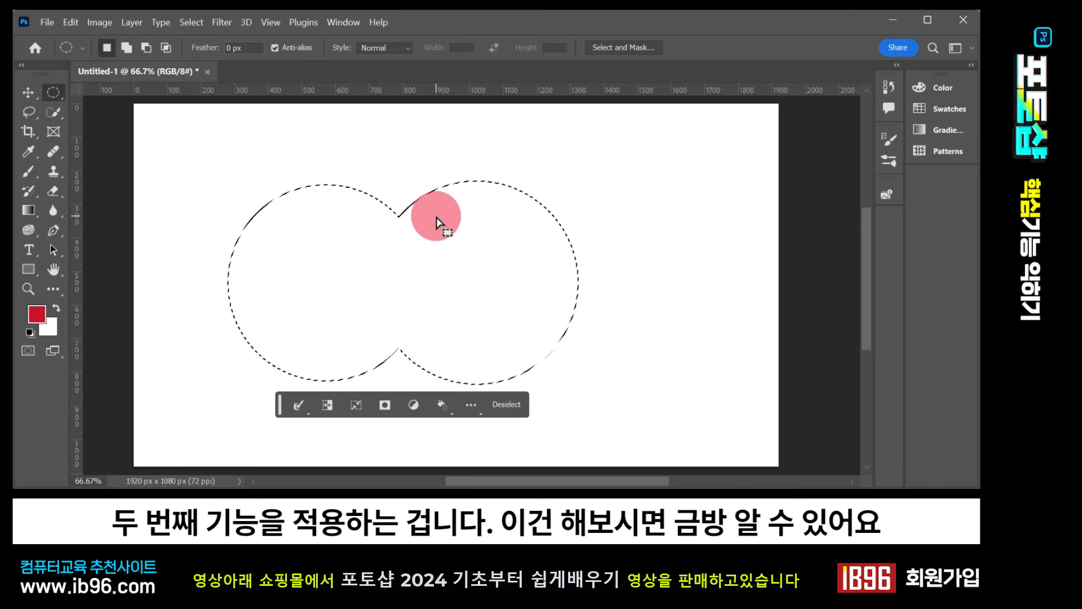
click(412, 175)
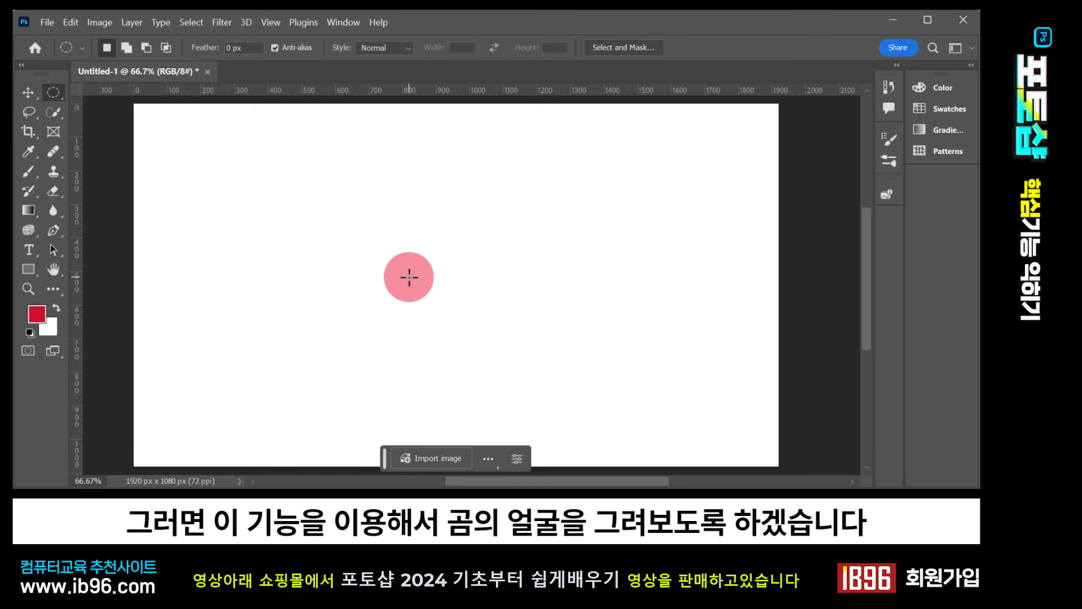
Draw a large circular selection for the bear's face and add a small circular left ear at its upper-left edge
drag(345, 177, 594, 429)
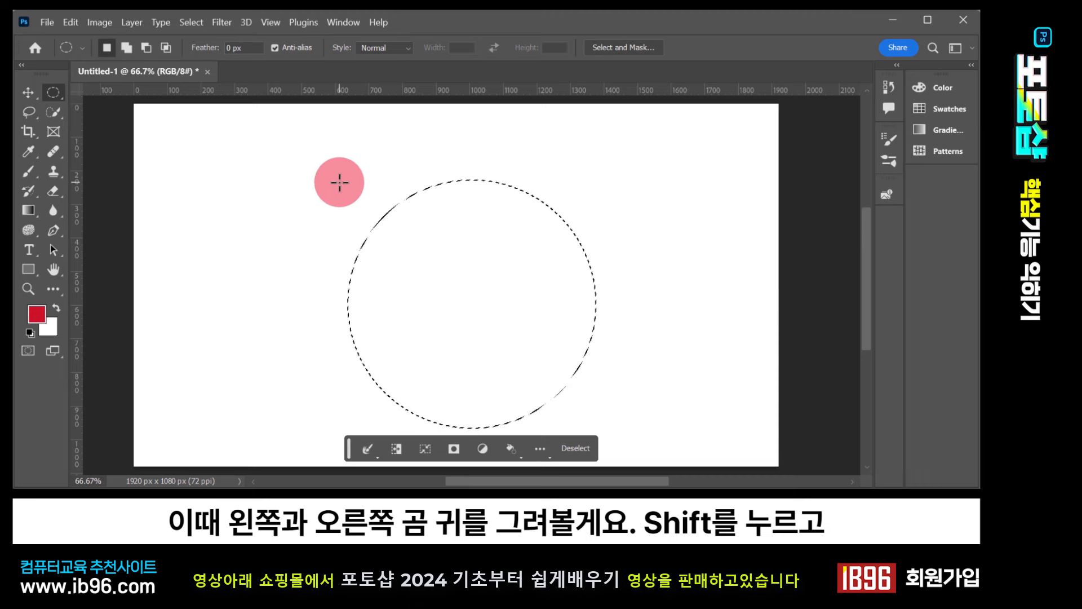
key(shift)
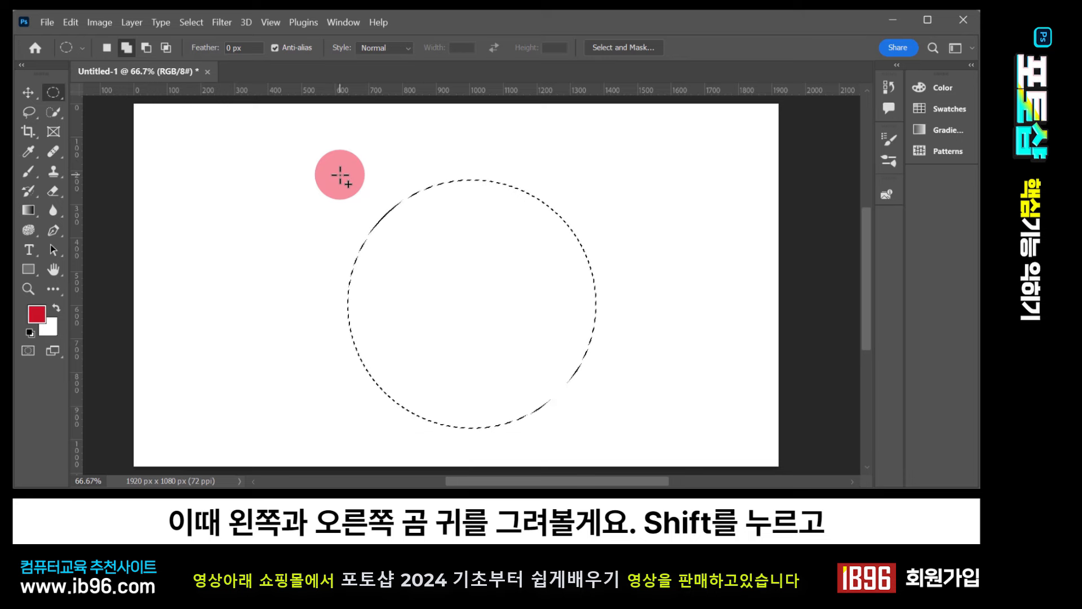
drag(340, 174, 404, 247)
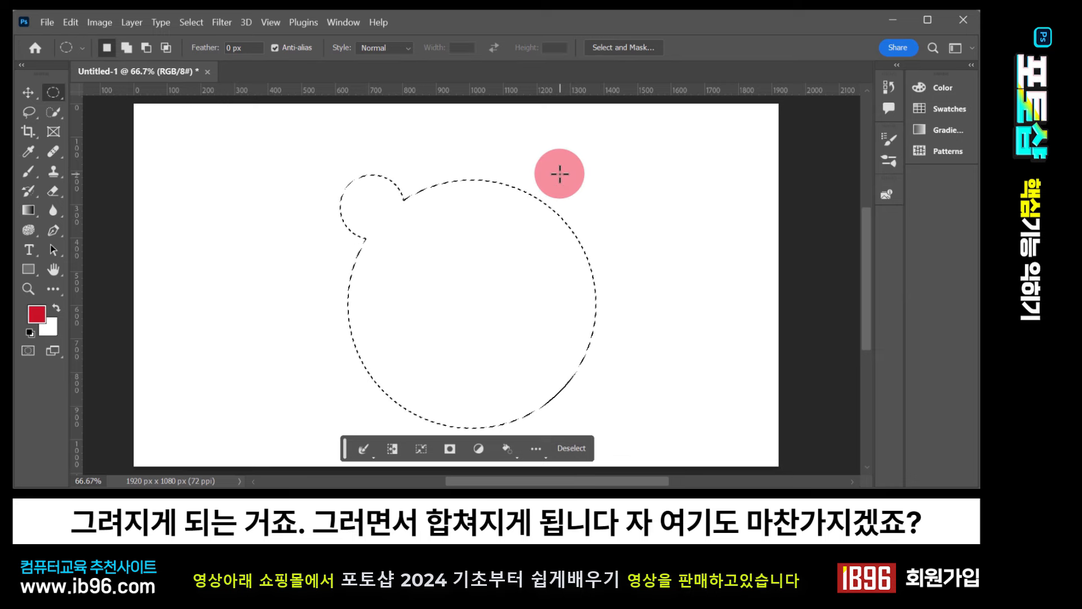
Add a perfect circle about 193 px wide to the selection as the bear's right ear, overlapping the face's upper-right edge
key(shift)
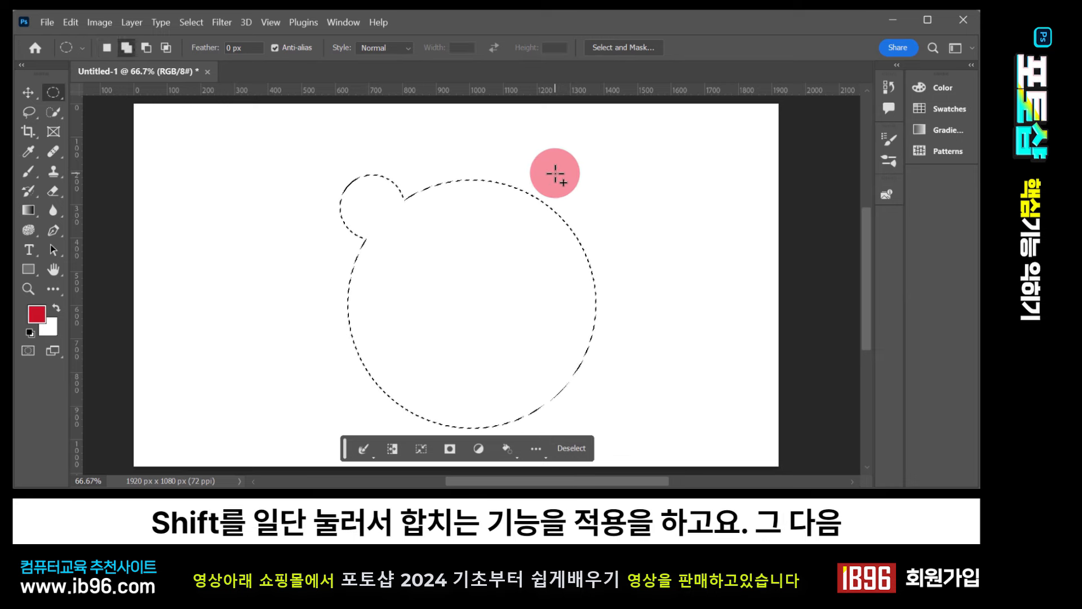
drag(548, 173, 557, 194)
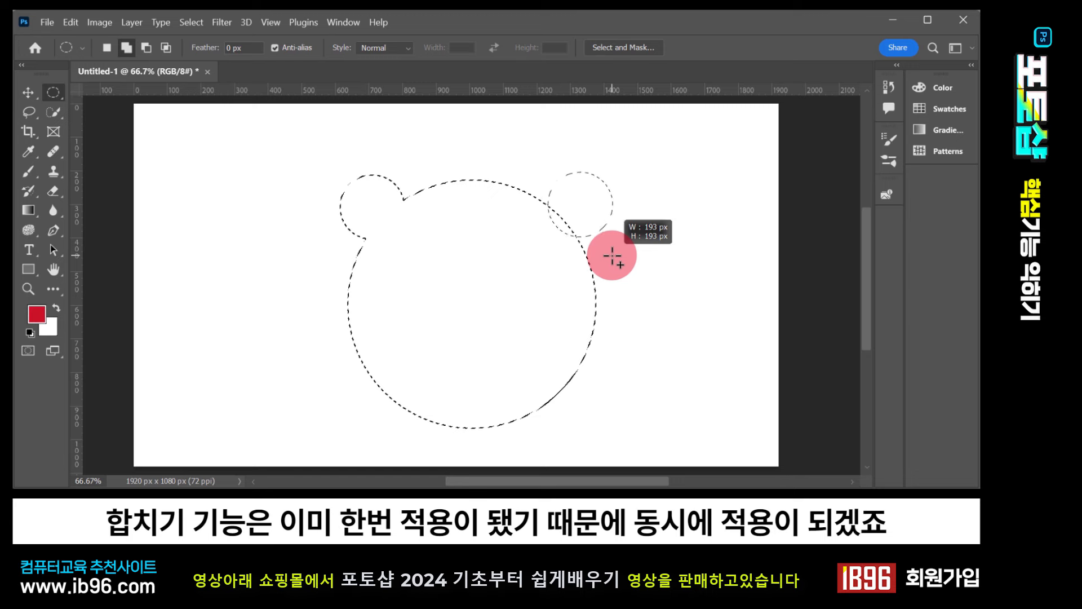
drag(613, 257, 613, 263)
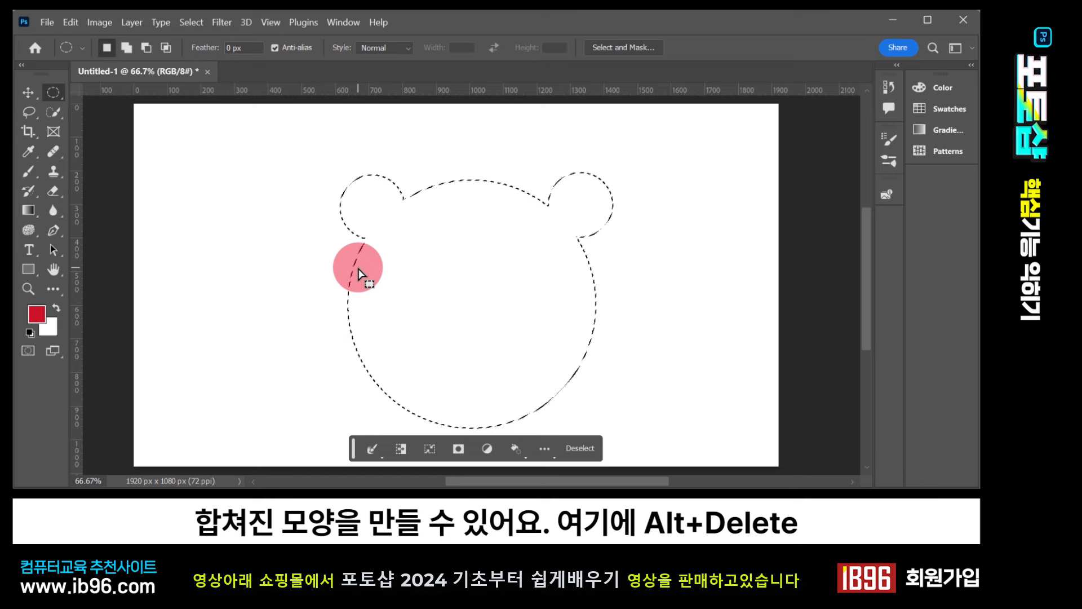
Fill the combined bear-face selection with the red foreground color directly on the Background layer and deselect
key(alt)
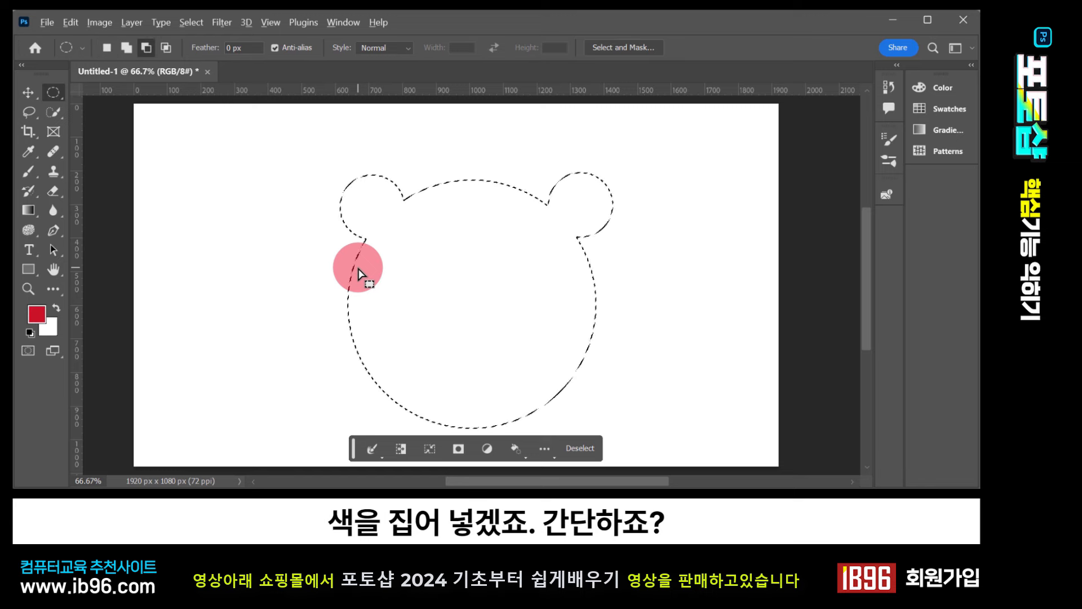
key(alt+BackSpace)
key(ctrl+z)
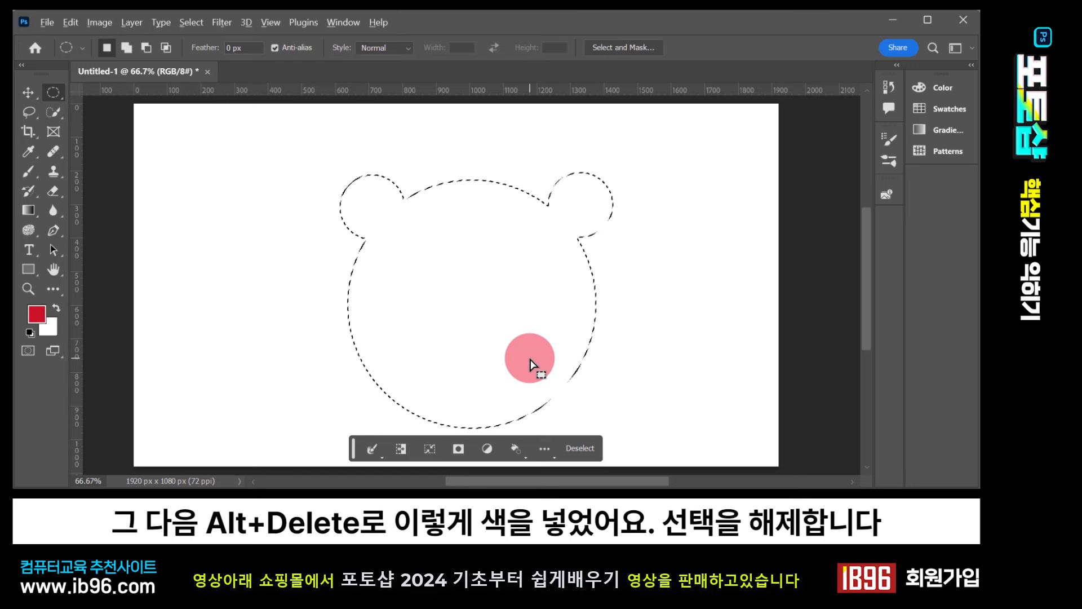
key(alt+Delete)
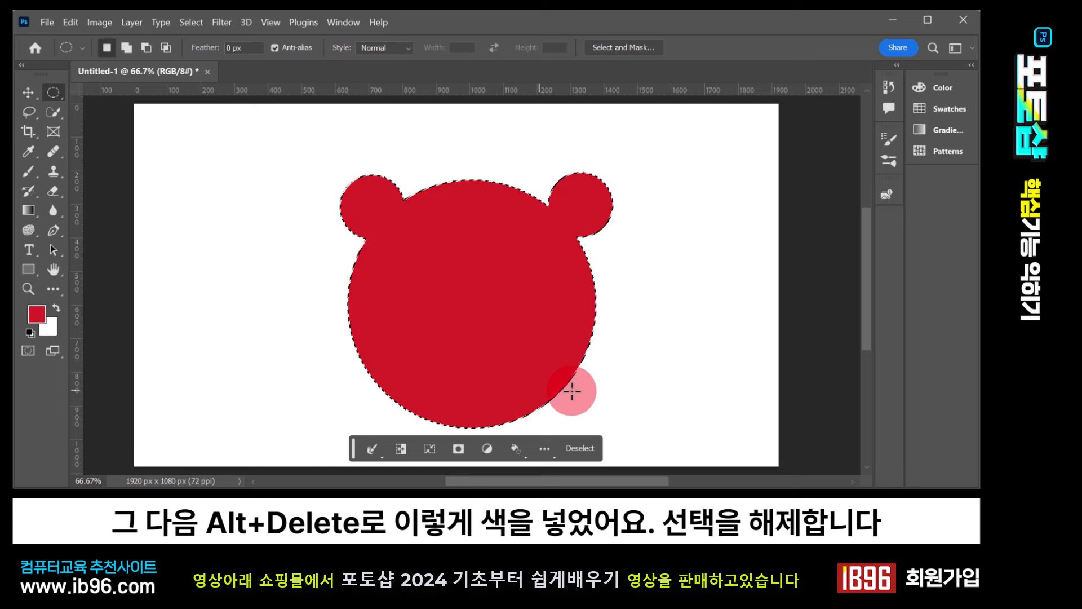
key(ctrl+d)
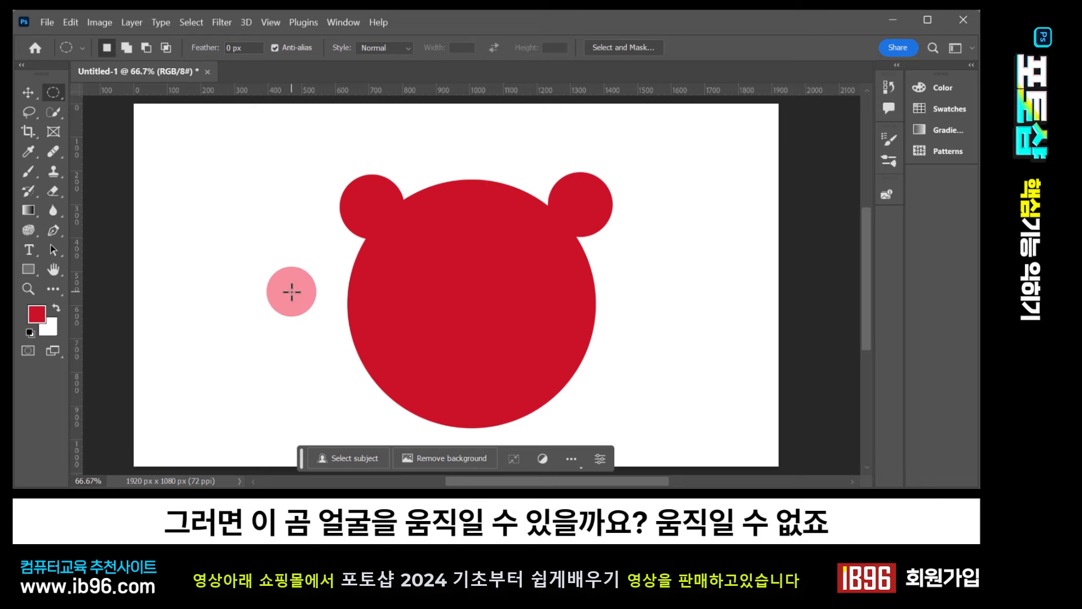
Show the document's layers, restore the bear-face selection, and remove the red fill from the Background layer
key(F7)
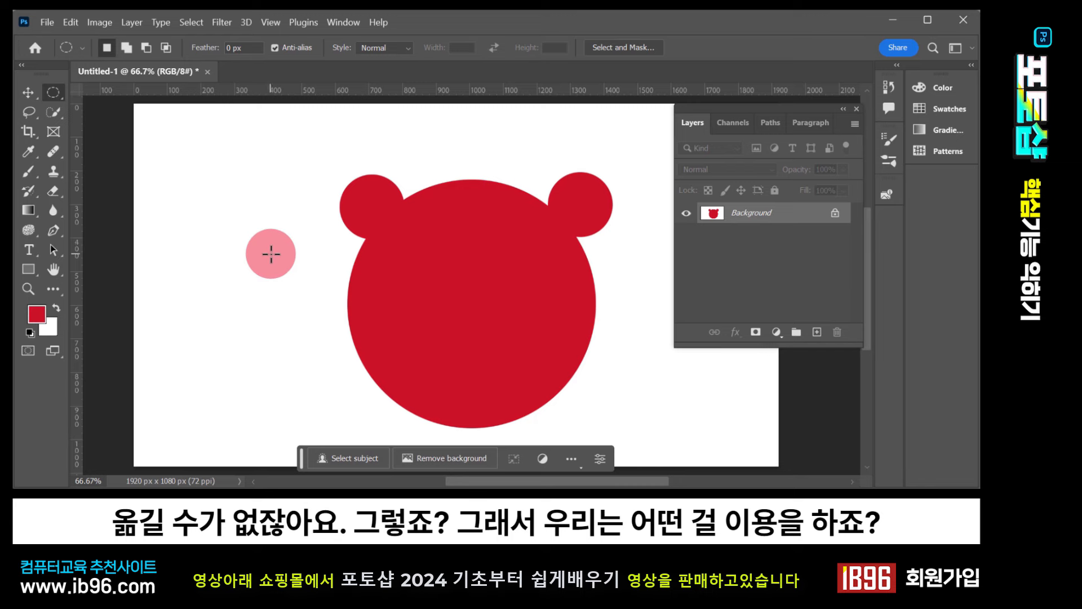
key(ctrl+shift+d)
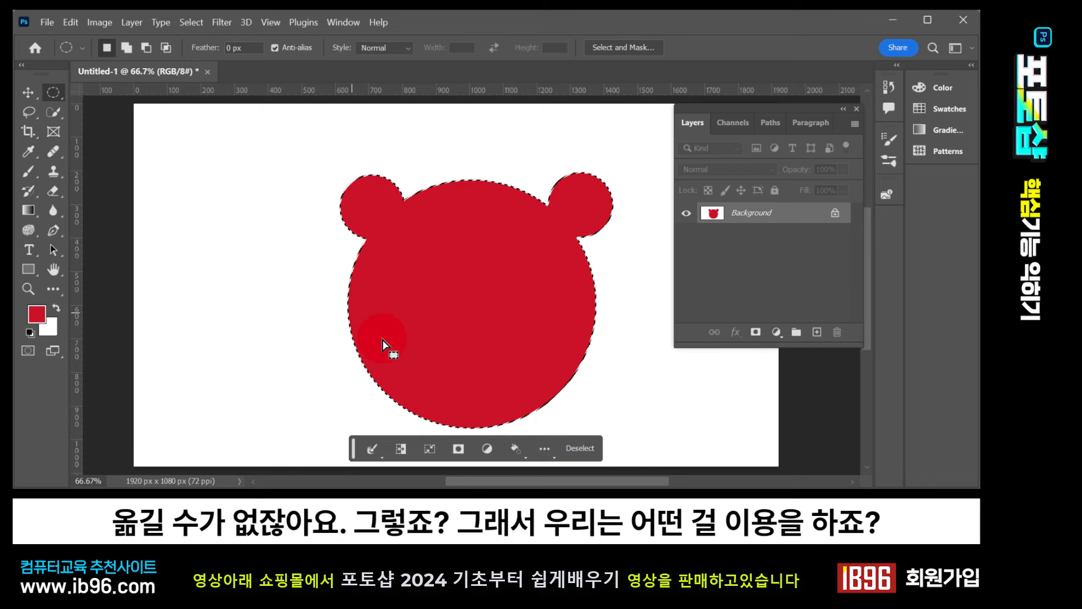
key(BackSpace)
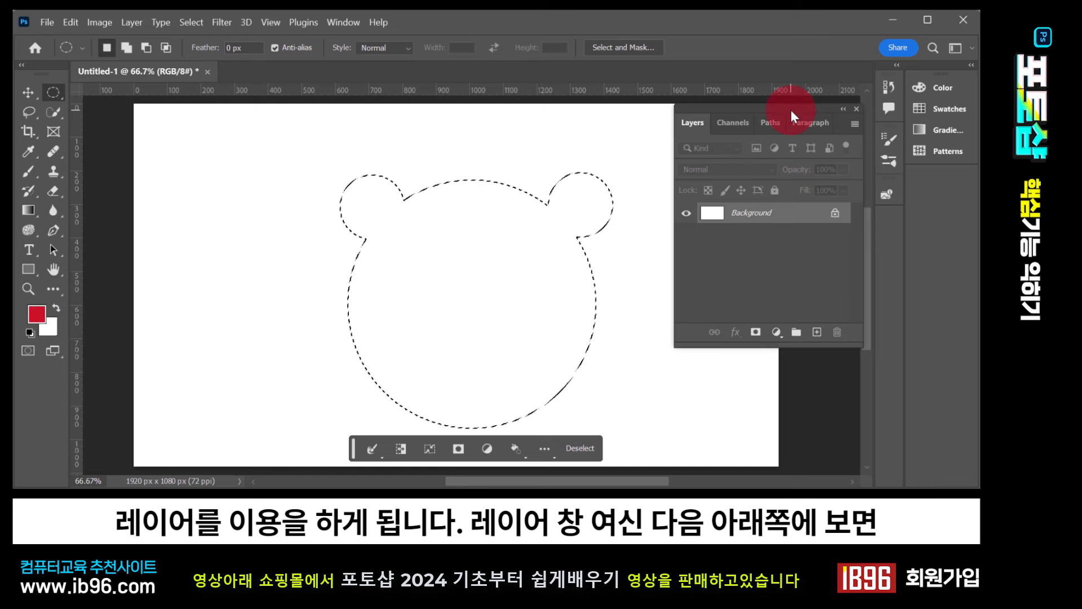
Fill the bear-face selection with the red foreground color on a new layer, deselect, and move the face slightly up and left
mouse_move(791, 110)
mouse_down()
mouse_move(776, 133)
mouse_move(773, 120)
mouse_up()
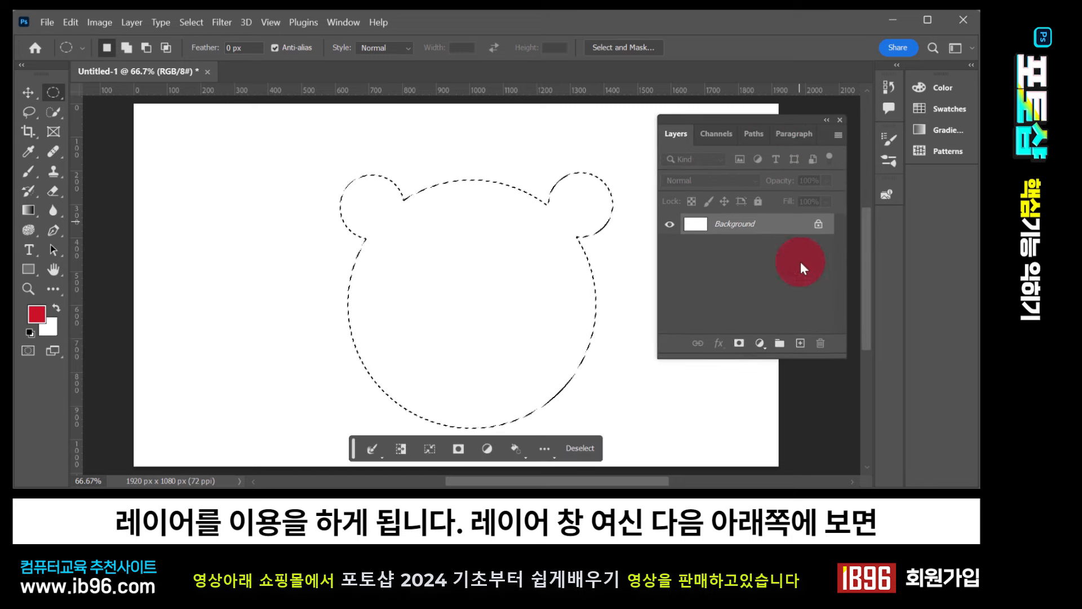
click(798, 345)
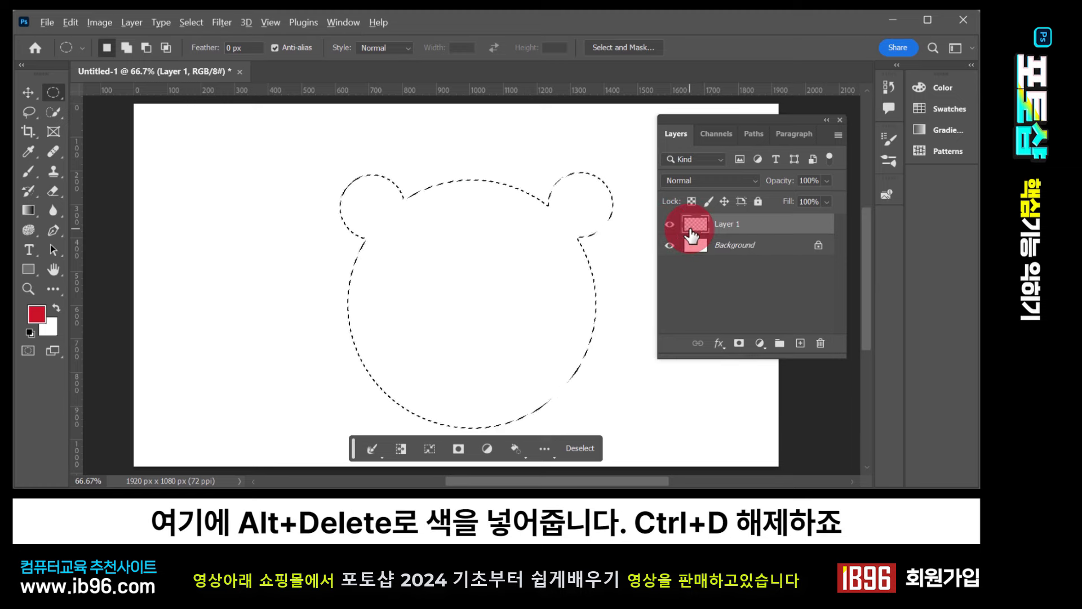
key(alt+Delete)
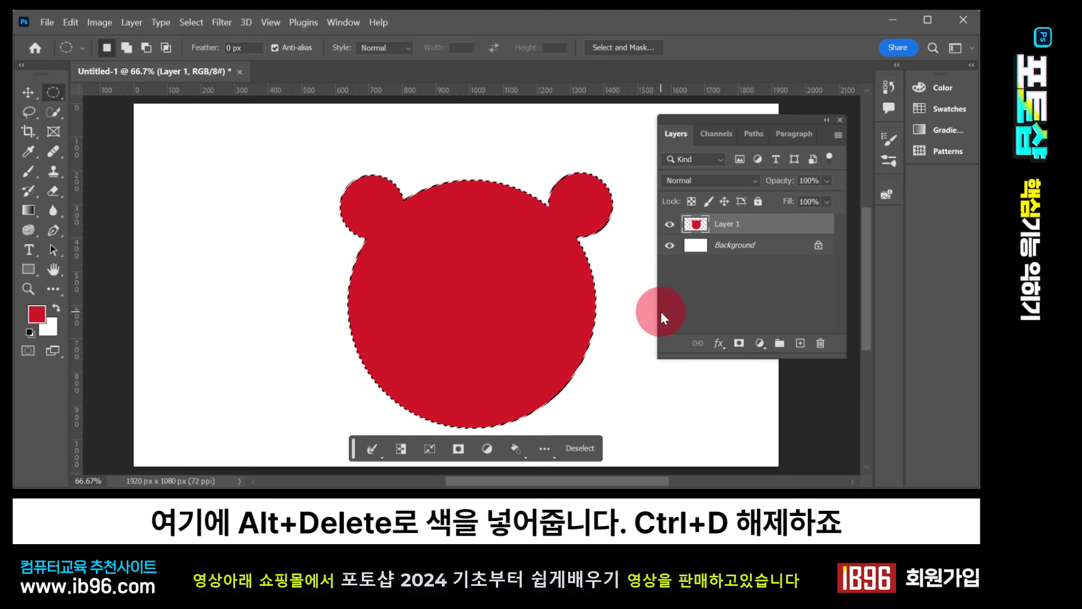
key(ctrl+d)
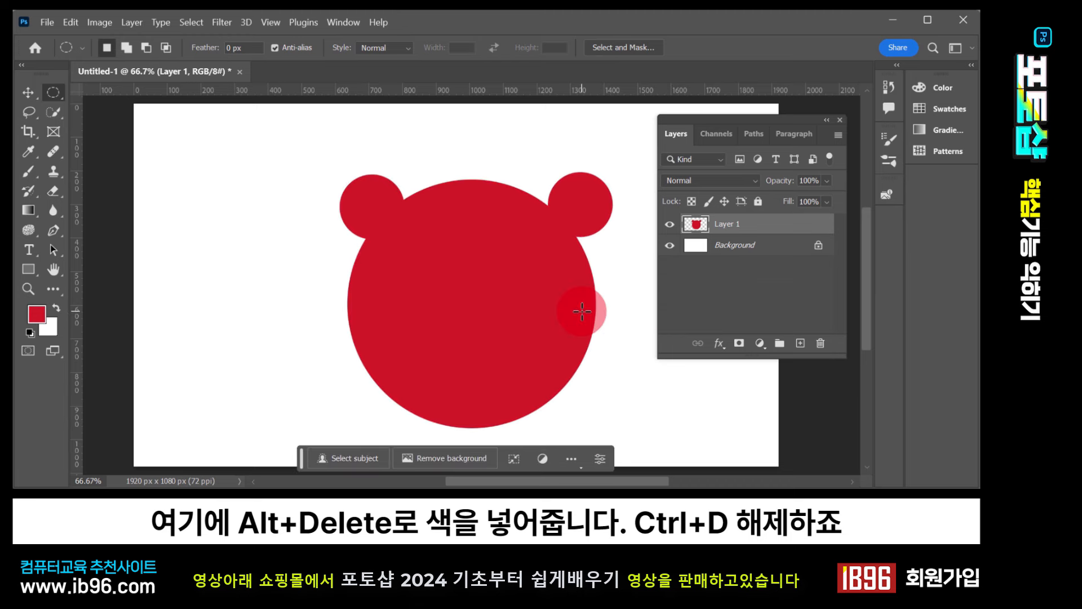
click(27, 93)
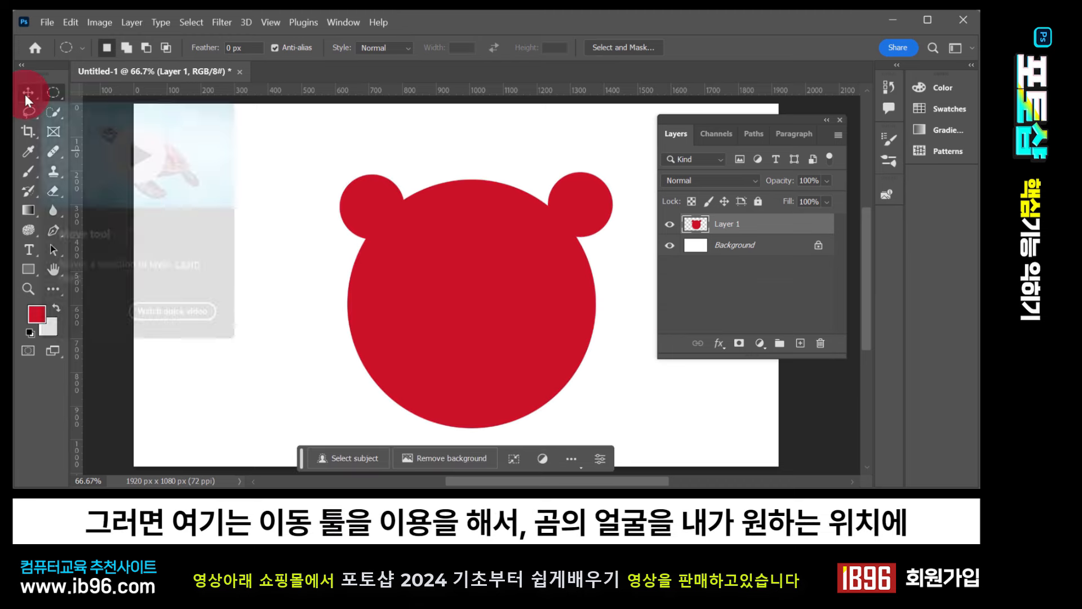
drag(513, 315, 459, 279)
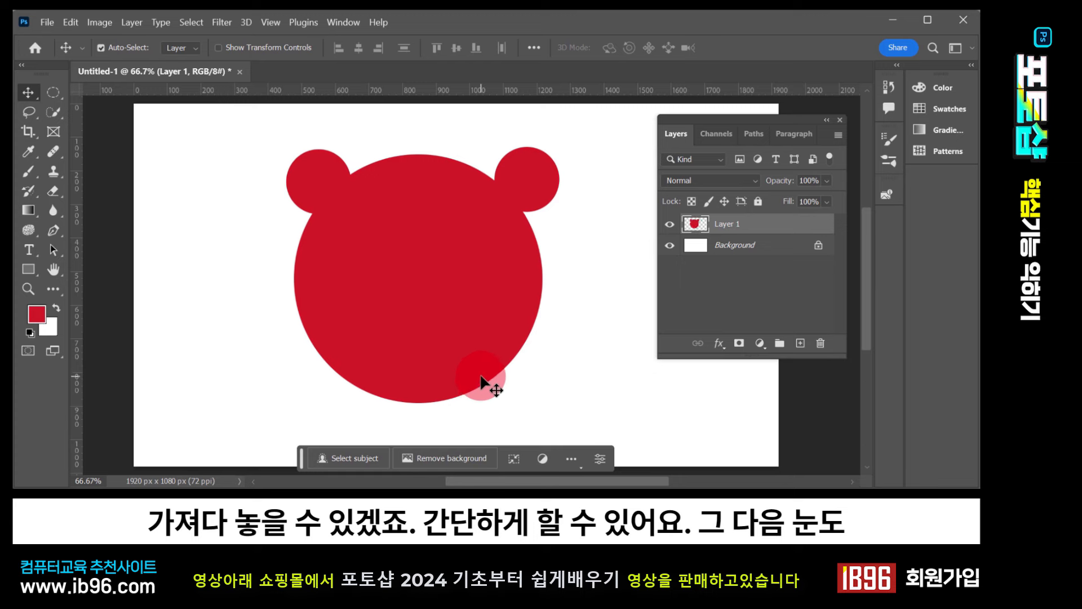
Select two similar-sized perfect circles side by side on the upper face as eyes and fill them with white on a new layer
click(54, 92)
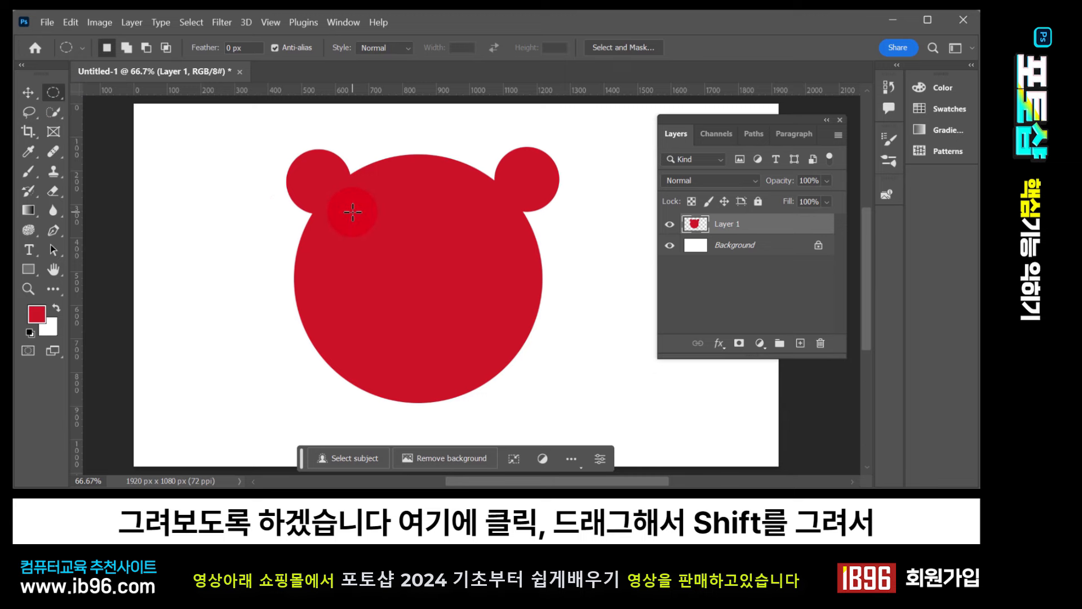
drag(353, 212, 406, 269)
drag(410, 273, 410, 273)
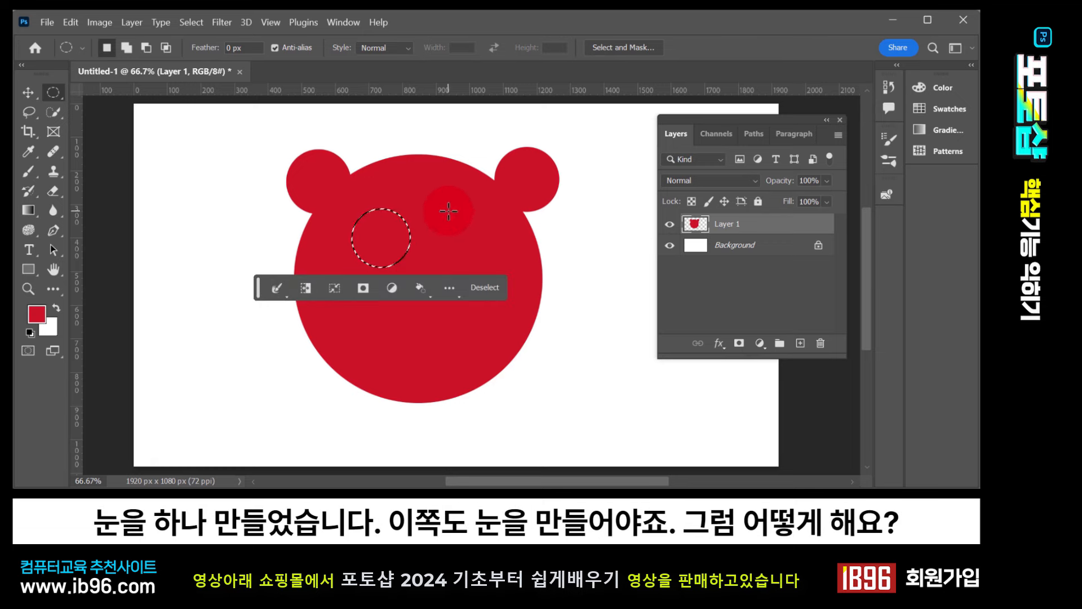
key(shift)
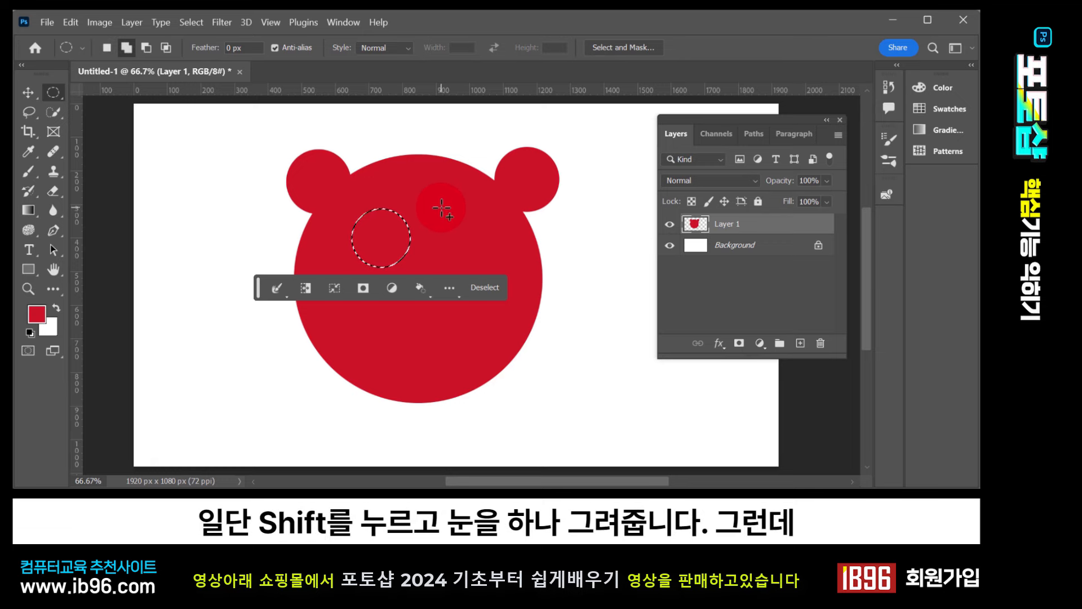
drag(445, 210, 502, 292)
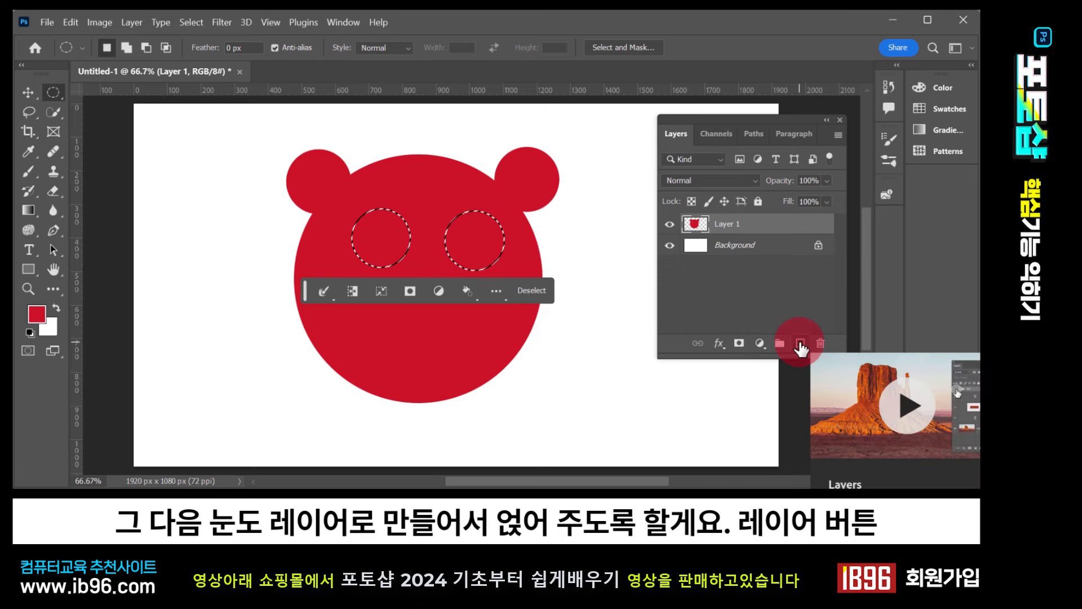
click(801, 344)
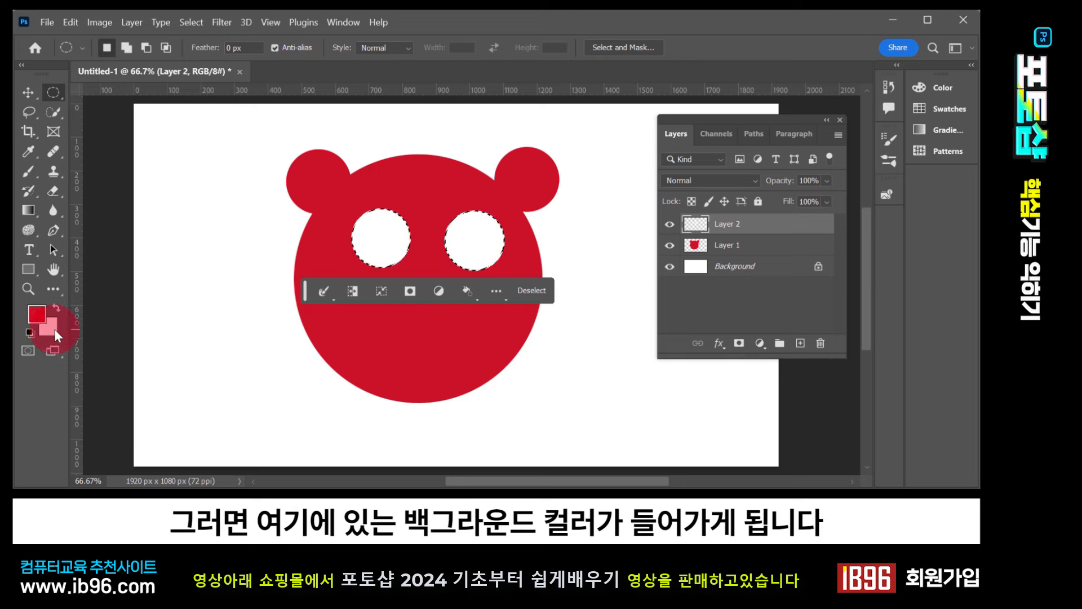
click(374, 256)
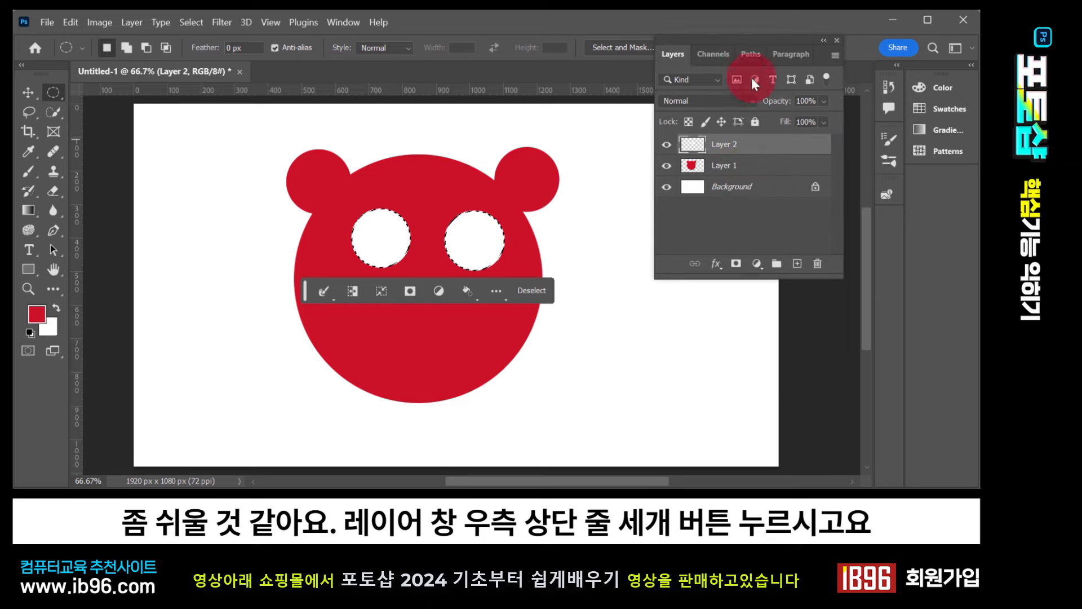
Set the layer thumbnails to the largest size, keeping Entire Document as the thumbnail contents
click(836, 56)
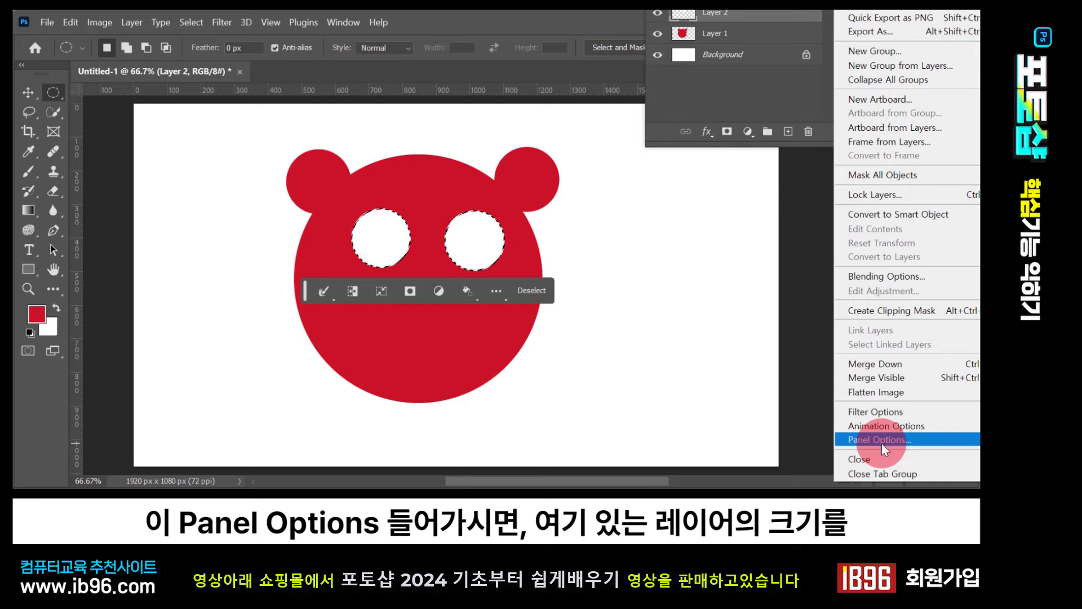
click(882, 440)
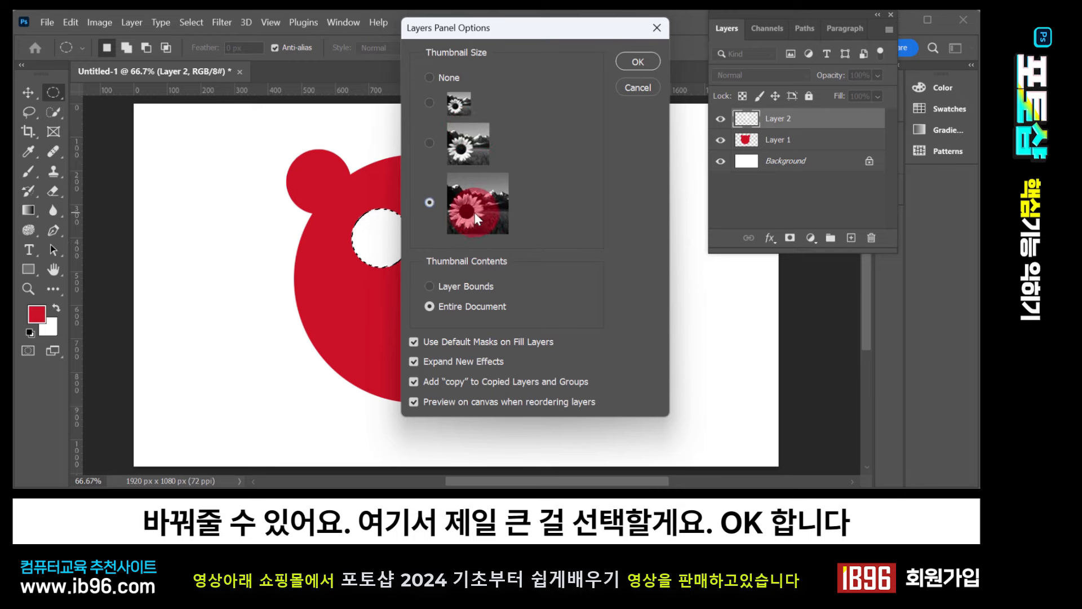
click(637, 61)
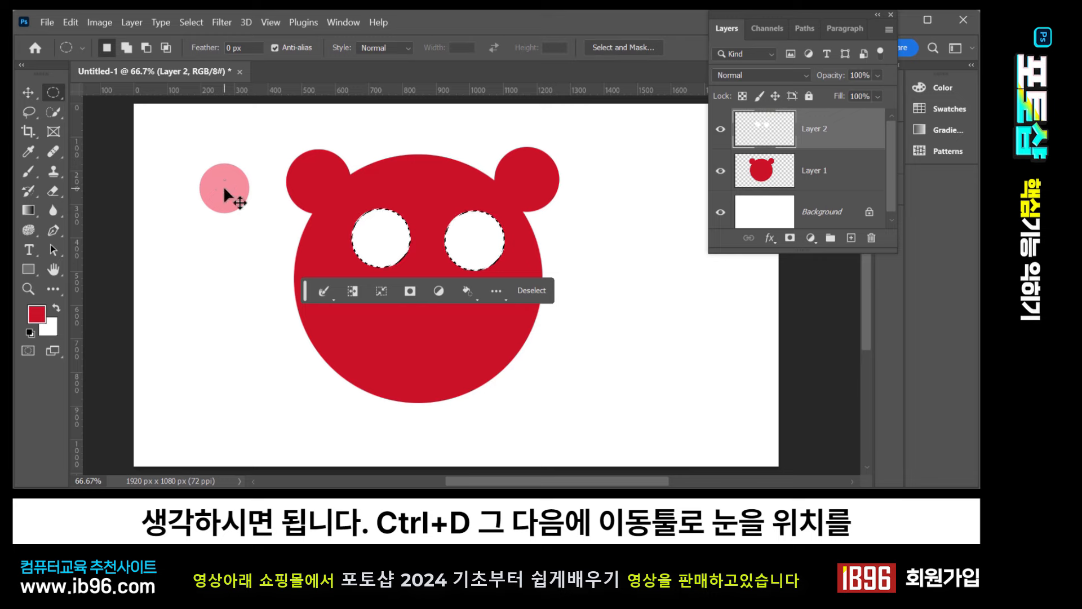
Deselect the eyes and move the white eye layer slightly to the left on the bear's face
key(ctrl+d)
click(32, 94)
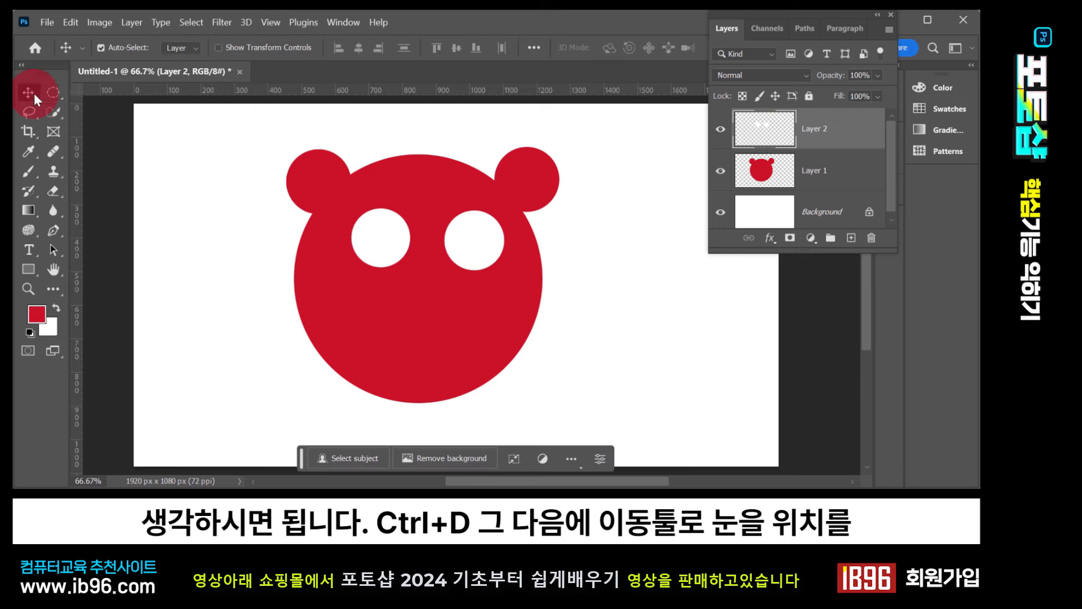
drag(390, 232, 381, 231)
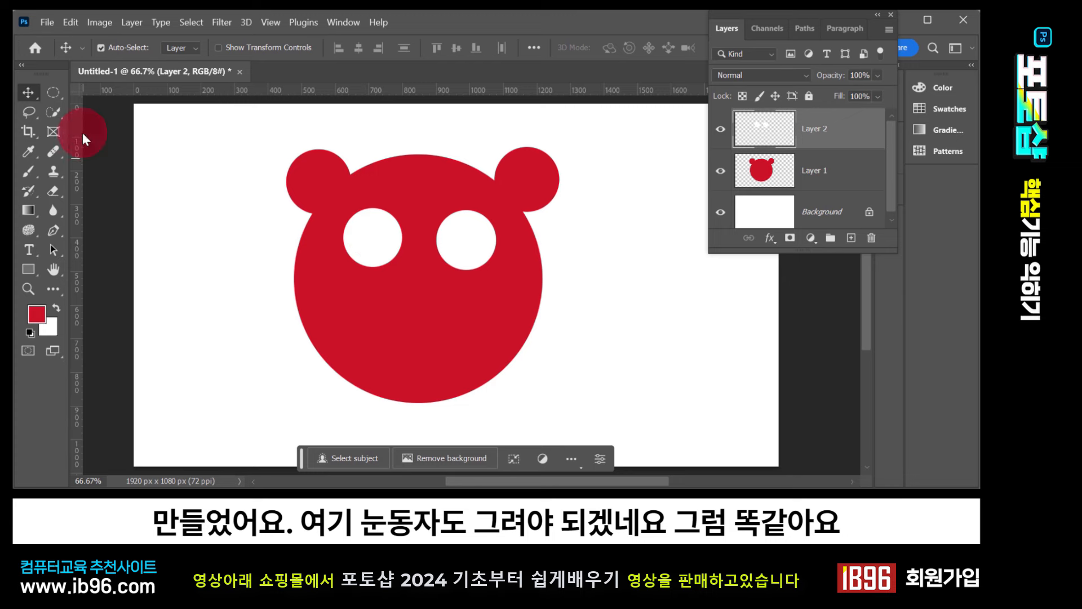
Select a small circle inside the left eye and add a matching one inside the right eye for the pupils
click(53, 92)
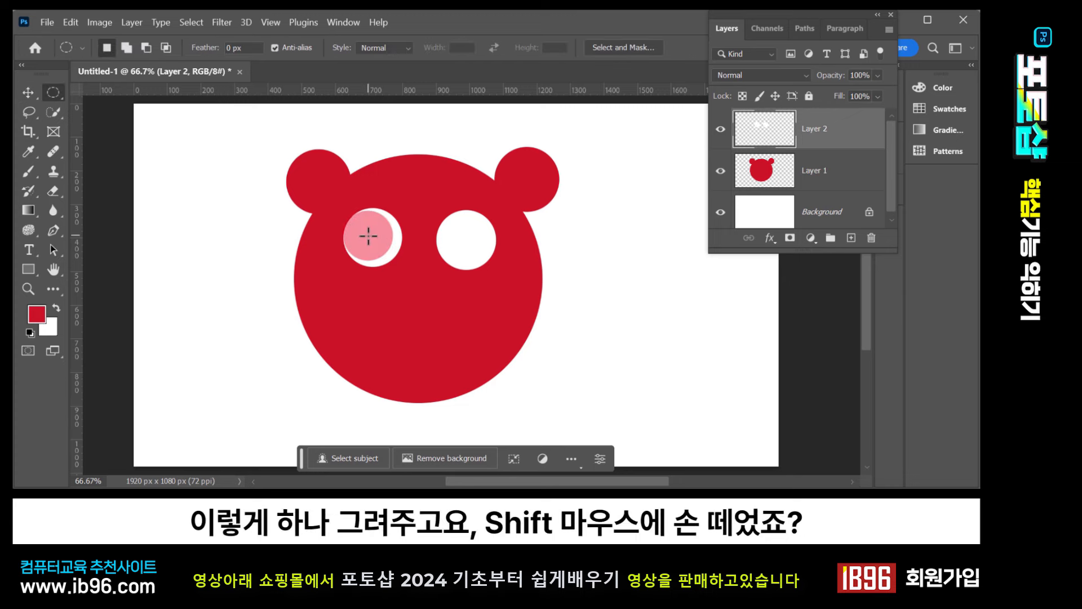
drag(368, 236, 386, 255)
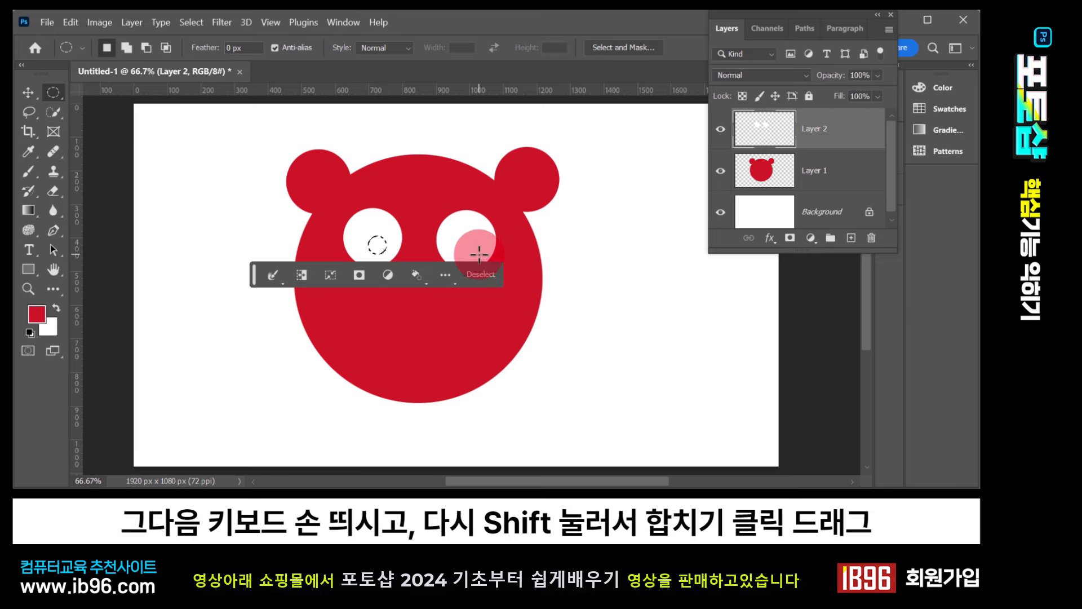
key(shift)
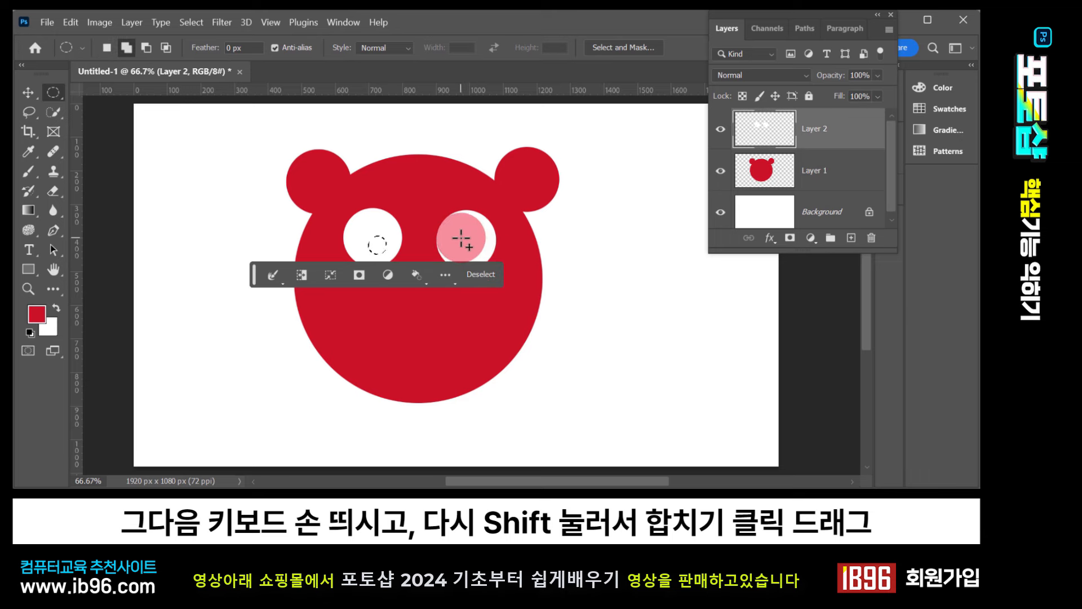
drag(461, 239, 475, 259)
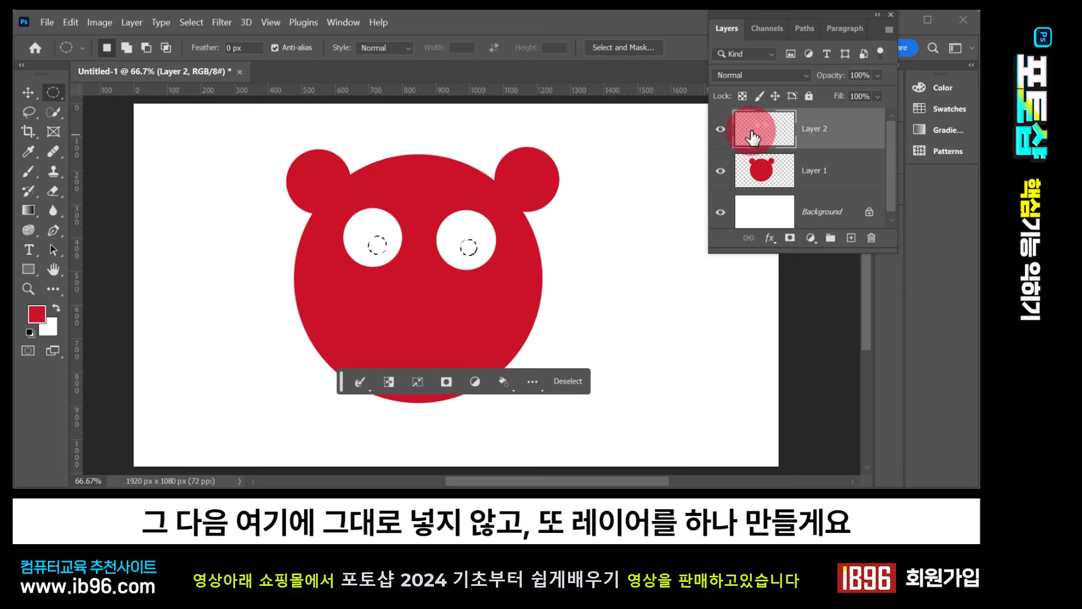
Create a new layer above the eyes, set the foreground color to black, and fill the pupil selections with it
drag(753, 137, 851, 243)
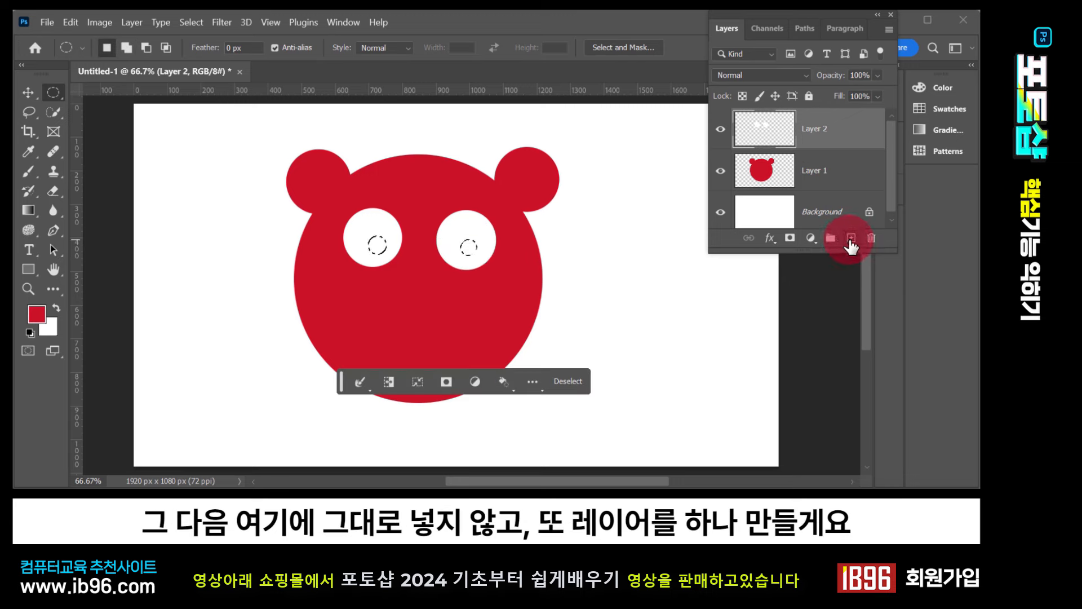
click(851, 244)
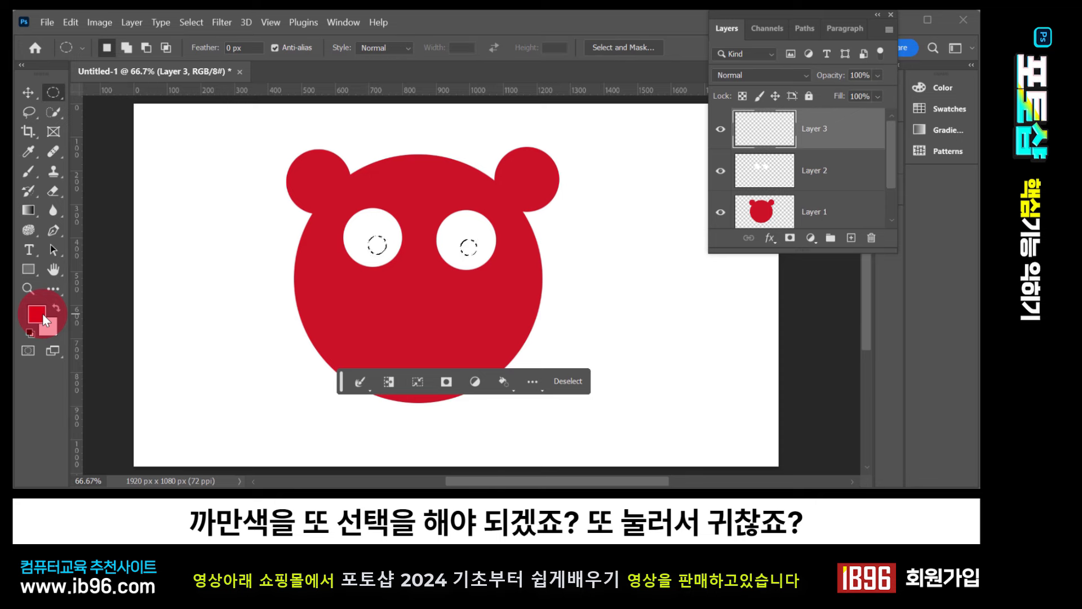
click(37, 314)
click(526, 172)
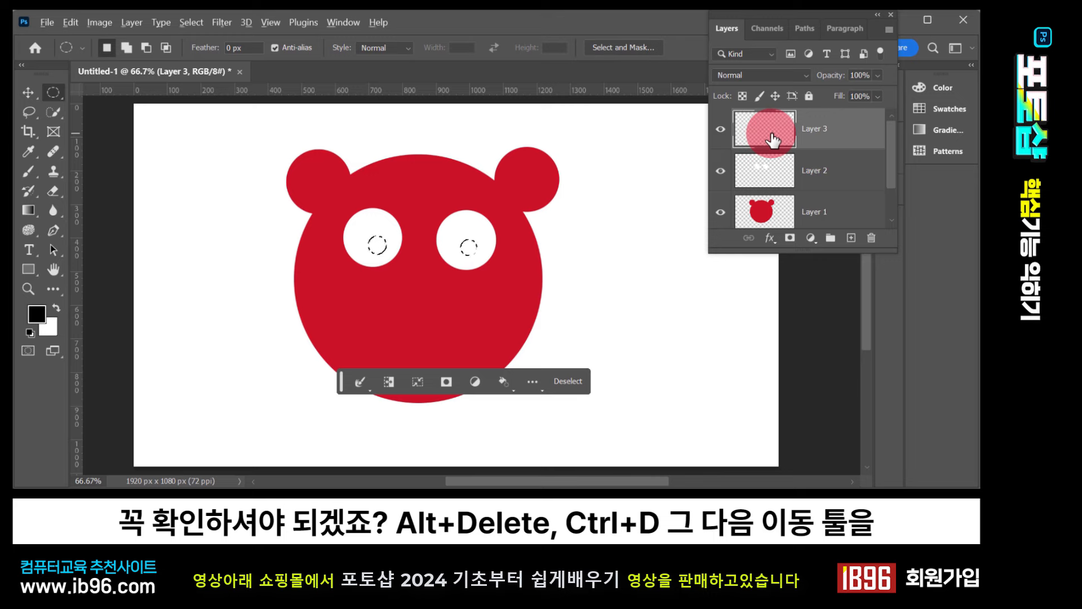
key(alt+Delete)
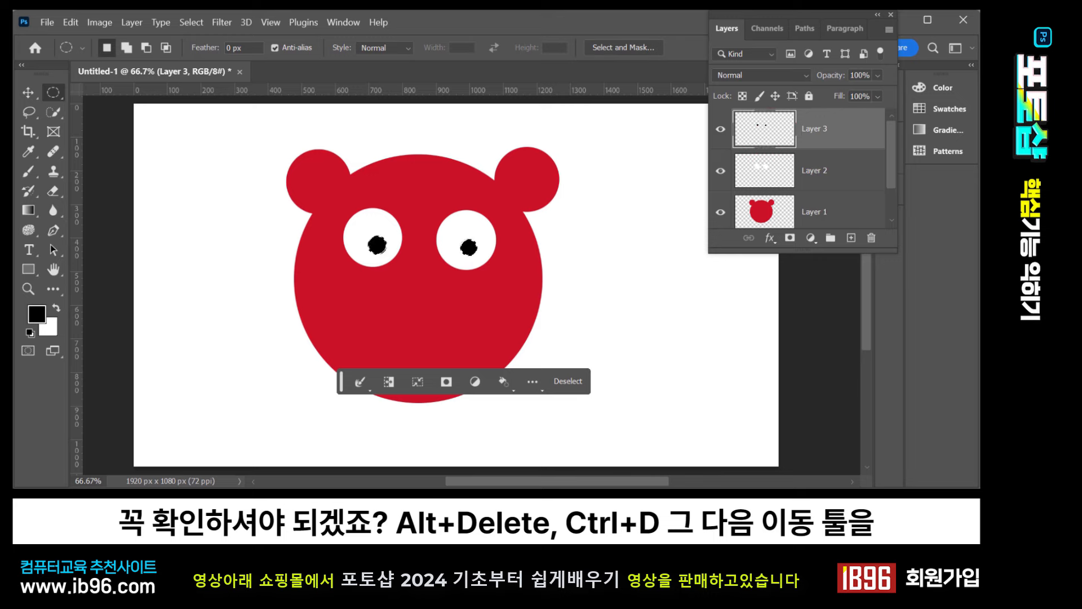
Deselect the pupils and move the black pupil layer slightly up and left to centre it in the white eyes
key(ctrl+d)
click(29, 92)
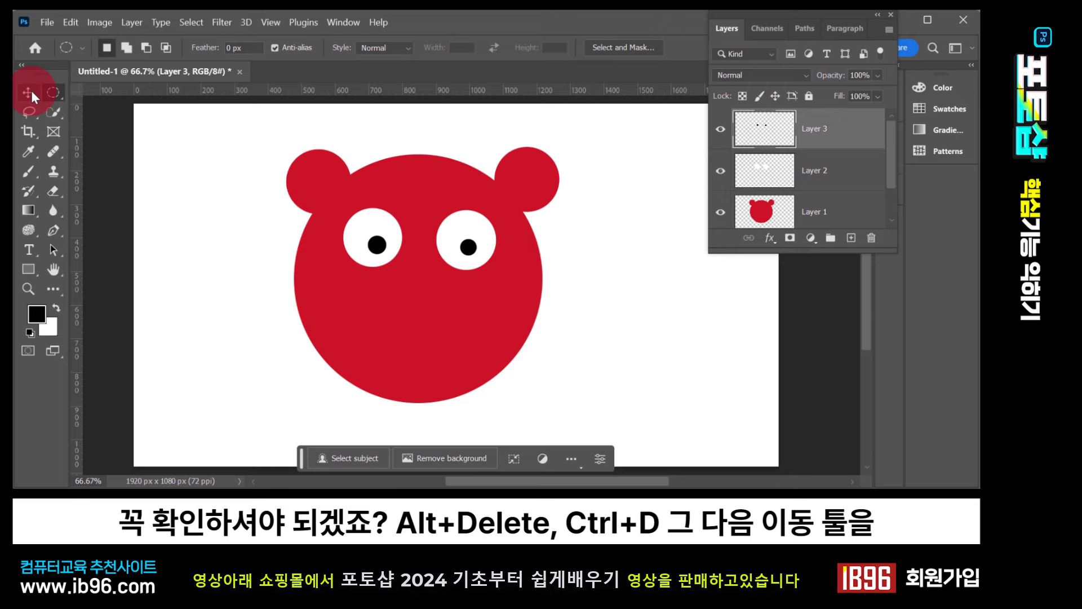
mouse_move(470, 248)
mouse_down()
mouse_move(479, 244)
mouse_move(464, 242)
mouse_up()
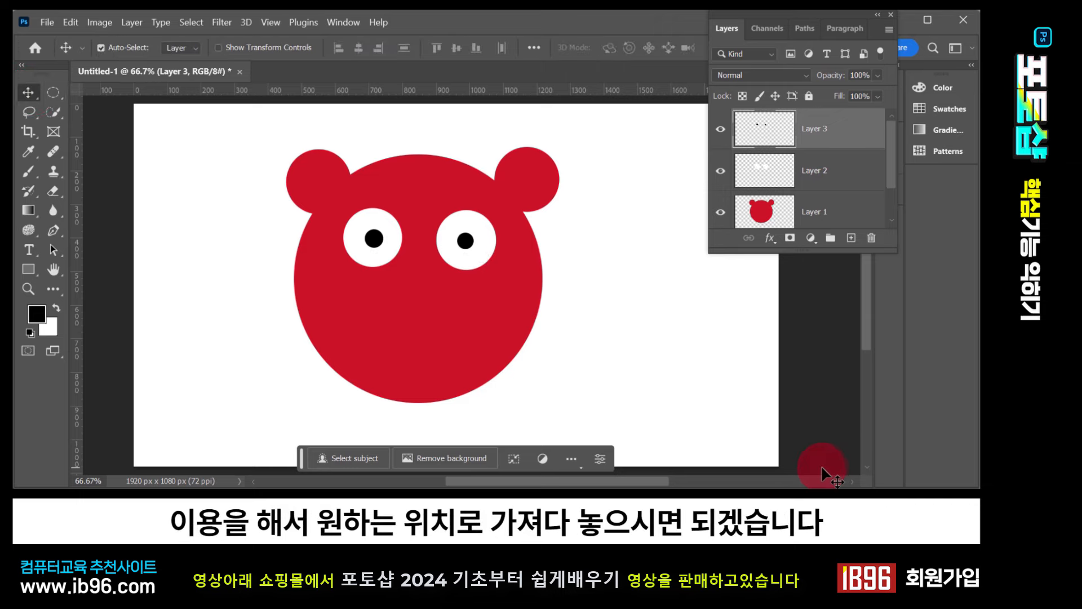
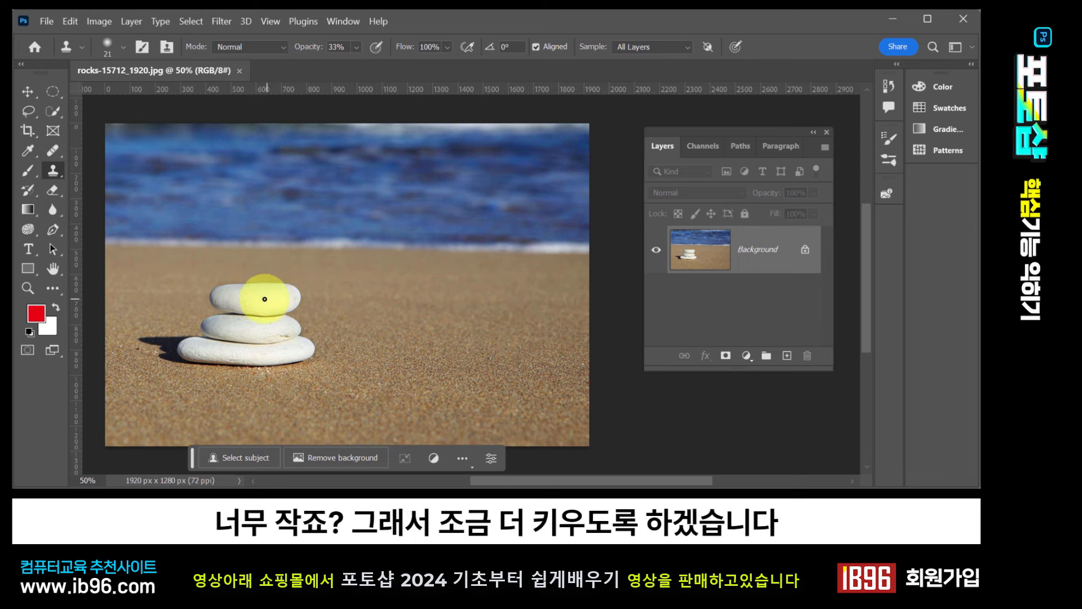
Enlarge the Clone Stamp brush to 81 px
click(120, 47)
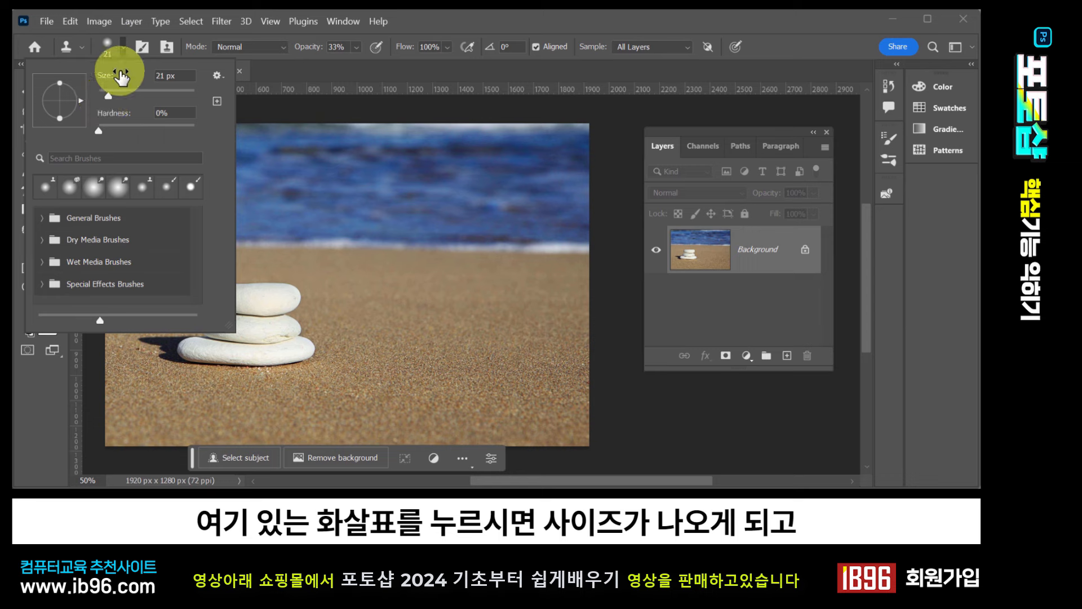
drag(107, 93, 125, 100)
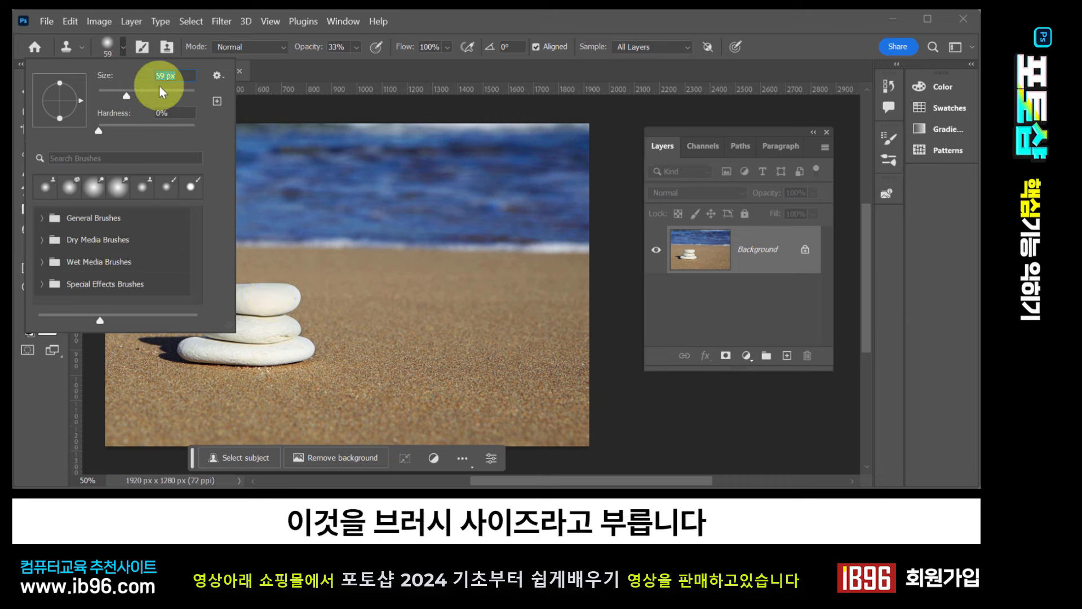
drag(126, 96, 138, 101)
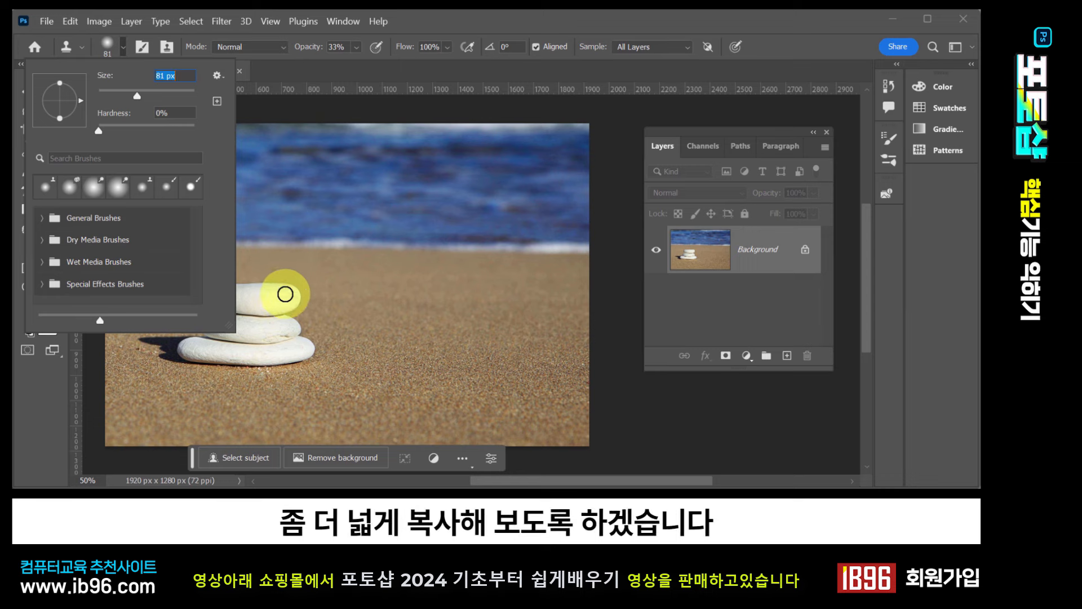
click(410, 28)
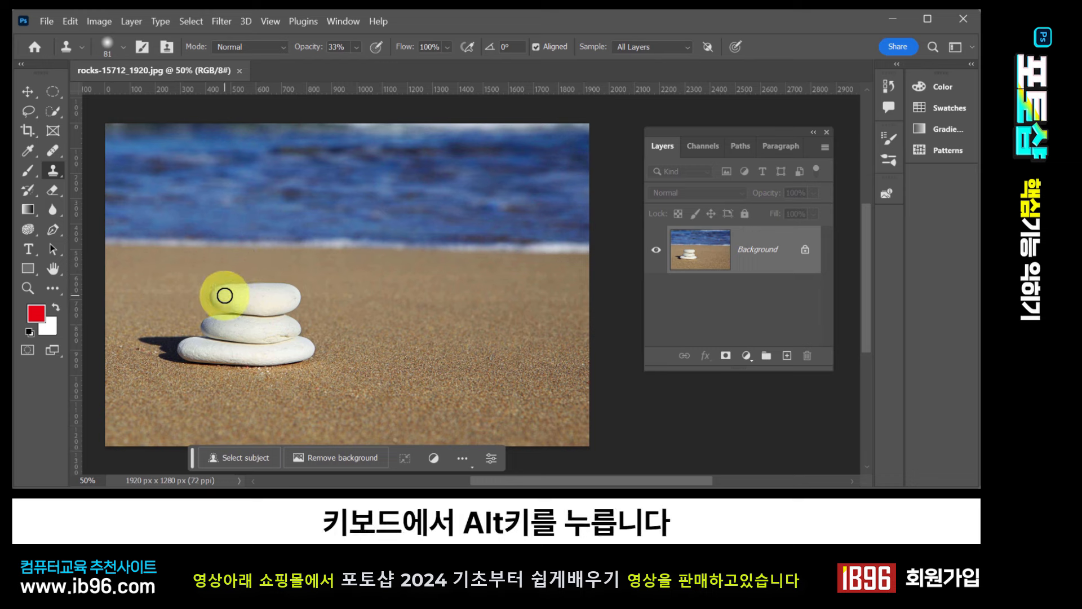
Sample the left part of the top stone, set the Clone Stamp opacity to 100%, and paint a copy onto the sand beside the stack
key(alt)
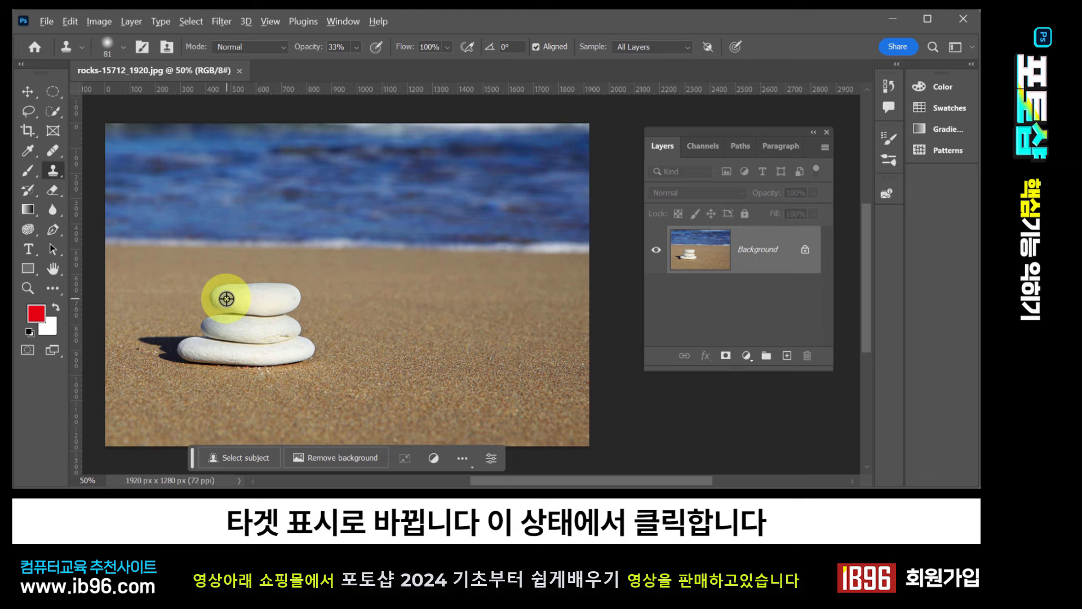
alt+click(227, 298)
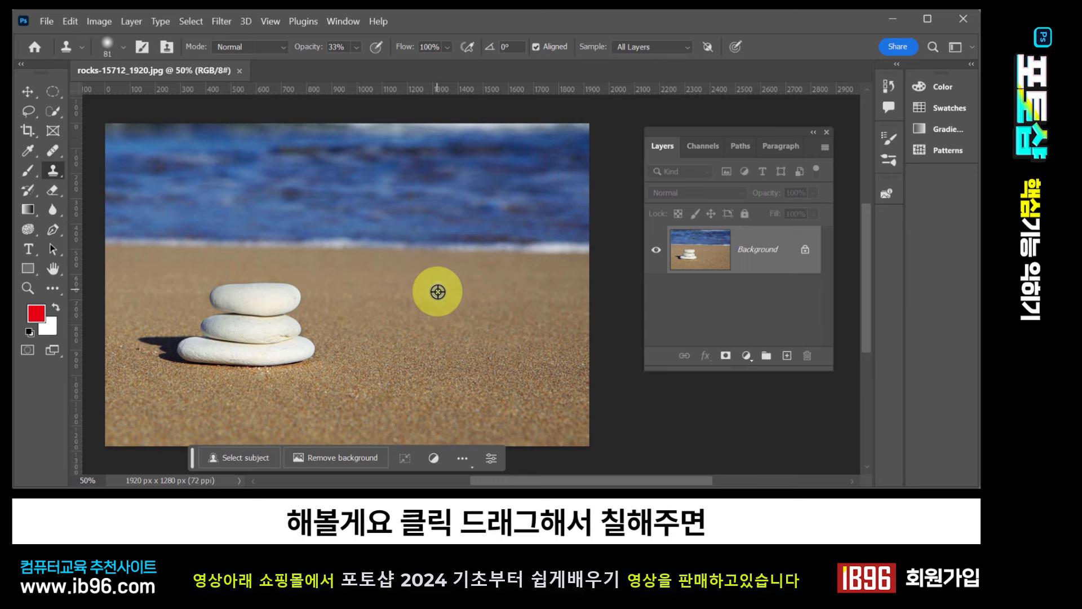
key(0)
mouse_move(465, 292)
mouse_down()
mouse_move(503, 294)
mouse_move(457, 291)
mouse_move(496, 295)
mouse_move(503, 283)
mouse_move(462, 282)
mouse_move(465, 295)
mouse_move(479, 285)
mouse_move(470, 295)
mouse_move(479, 283)
mouse_move(448, 287)
mouse_move(448, 299)
mouse_move(500, 298)
mouse_move(470, 304)
mouse_move(444, 297)
mouse_move(452, 282)
mouse_move(428, 290)
mouse_move(450, 301)
mouse_move(426, 289)
mouse_move(457, 280)
mouse_move(479, 316)
mouse_move(445, 316)
mouse_move(512, 314)
mouse_move(461, 329)
mouse_move(481, 321)
mouse_move(521, 345)
mouse_move(457, 355)
mouse_move(495, 343)
mouse_move(397, 348)
mouse_move(421, 329)
mouse_move(379, 348)
mouse_move(399, 336)
mouse_move(354, 333)
mouse_move(408, 351)
mouse_up()
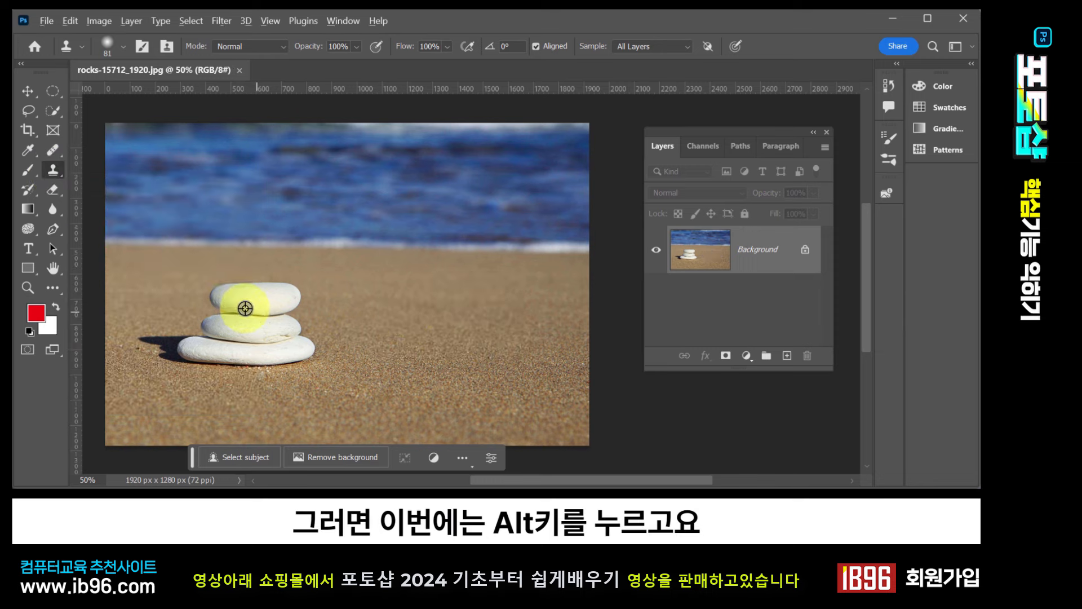
With Aligned on, resample the top stone and clone parts of the stack onto the empty sand in several separate strokes
alt+click(226, 293)
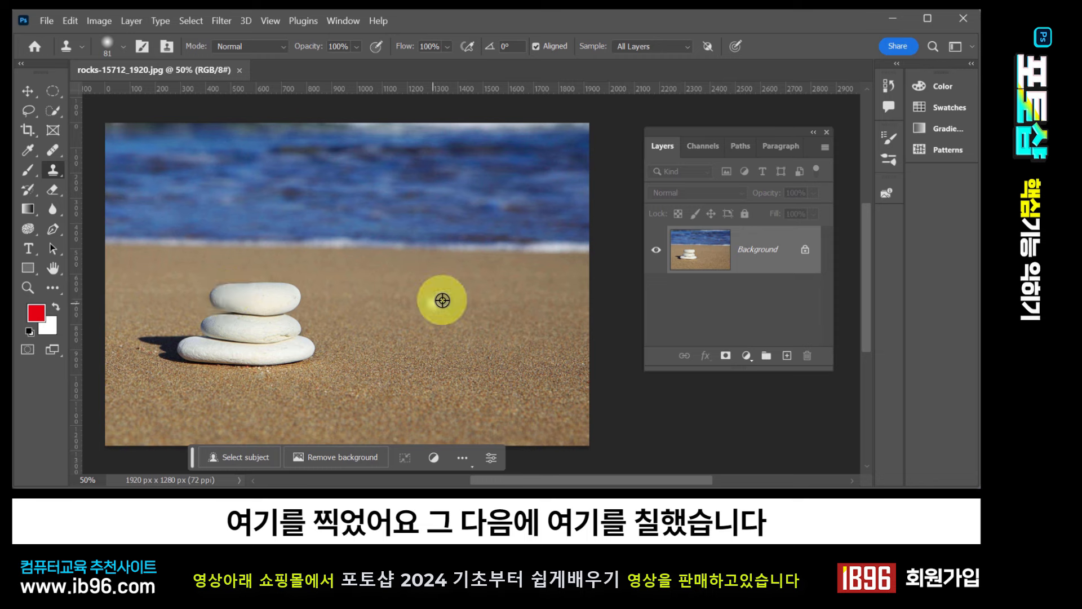
mouse_move(420, 289)
mouse_down()
mouse_move(457, 287)
mouse_move(419, 289)
mouse_move(439, 280)
mouse_move(462, 281)
mouse_move(414, 287)
mouse_move(466, 289)
mouse_move(405, 292)
mouse_move(430, 299)
mouse_up()
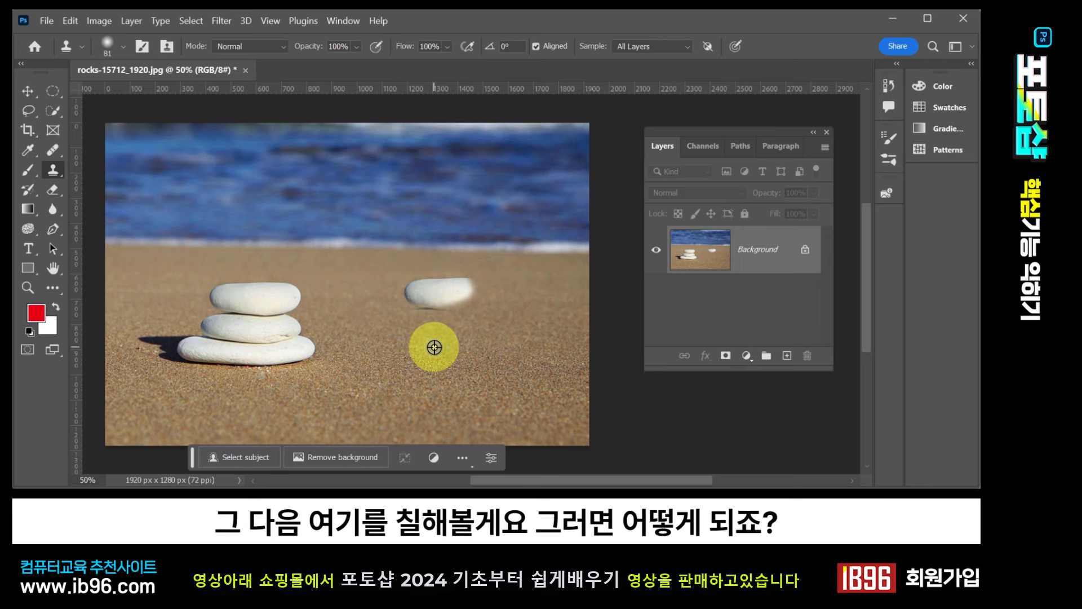
mouse_move(431, 347)
mouse_down()
mouse_move(463, 345)
mouse_move(395, 349)
mouse_move(425, 334)
mouse_move(391, 343)
mouse_move(426, 335)
mouse_move(422, 345)
mouse_move(442, 283)
mouse_move(450, 318)
mouse_up()
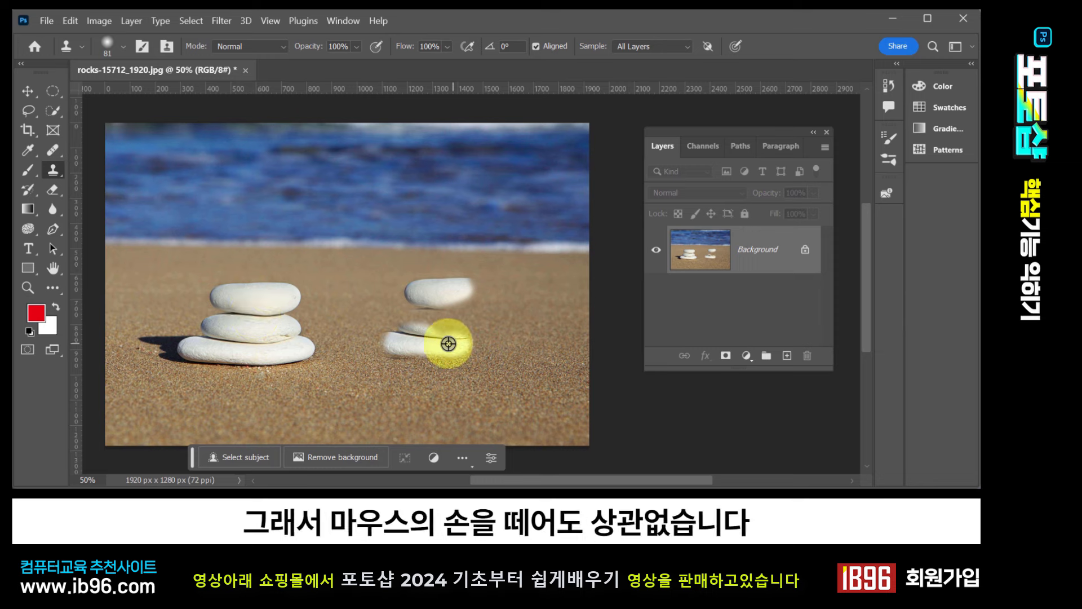
mouse_move(435, 327)
mouse_down()
mouse_move(407, 319)
mouse_move(421, 335)
mouse_move(410, 344)
mouse_move(386, 349)
mouse_move(389, 333)
mouse_move(405, 335)
mouse_move(368, 349)
mouse_move(468, 341)
mouse_move(449, 327)
mouse_move(474, 326)
mouse_move(459, 346)
mouse_move(477, 340)
mouse_move(453, 330)
mouse_move(470, 331)
mouse_move(452, 312)
mouse_move(476, 310)
mouse_move(479, 287)
mouse_move(464, 285)
mouse_move(485, 305)
mouse_up()
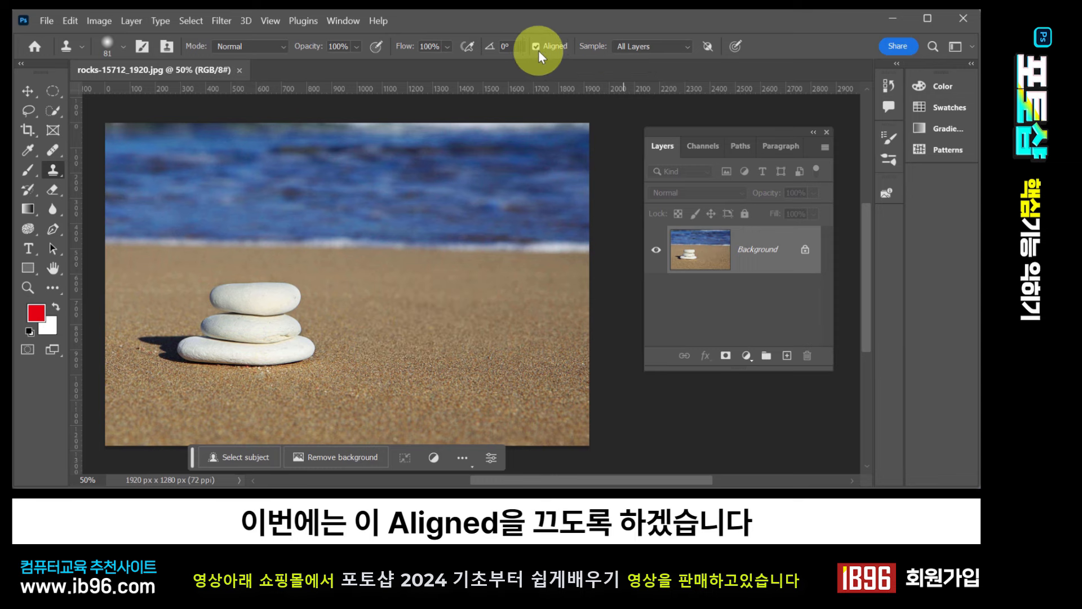
Turn off Aligned, sample the right part of the top stone, and clone it repeatedly onto the sand in separate strokes
click(535, 47)
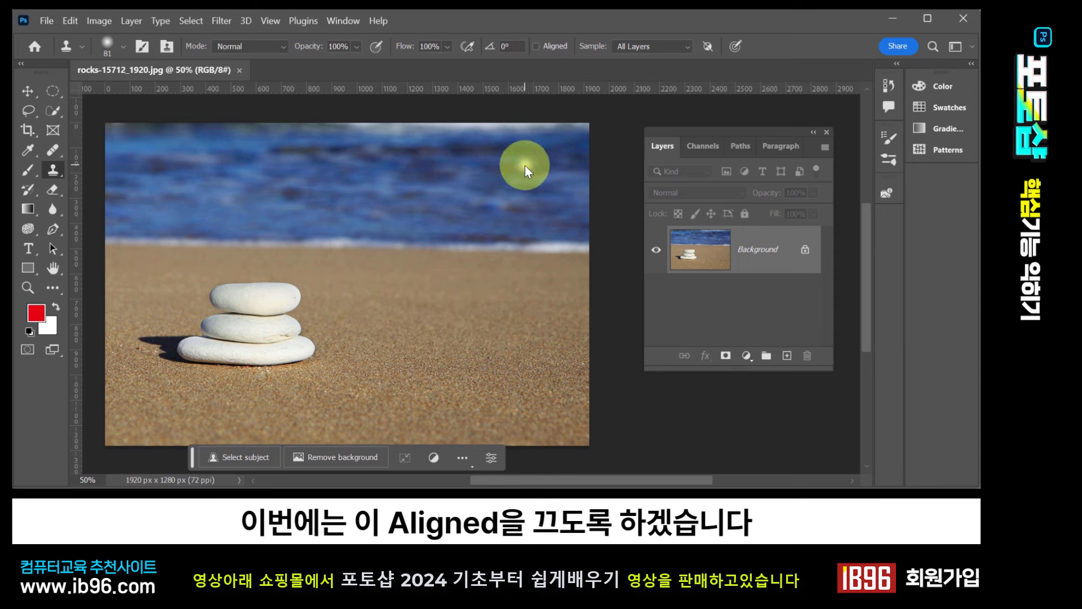
alt+click(272, 292)
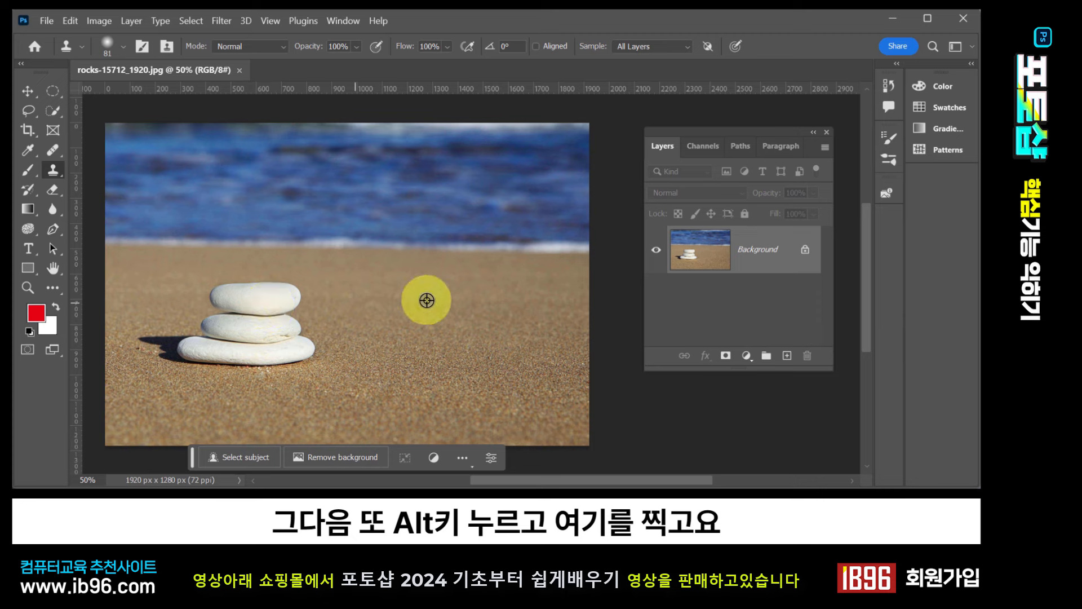
mouse_move(463, 289)
mouse_down()
mouse_move(432, 282)
mouse_move(423, 292)
mouse_move(485, 293)
mouse_move(432, 305)
mouse_move(413, 292)
mouse_move(423, 282)
mouse_move(405, 291)
mouse_move(432, 306)
mouse_move(413, 307)
mouse_move(408, 295)
mouse_move(422, 297)
mouse_up()
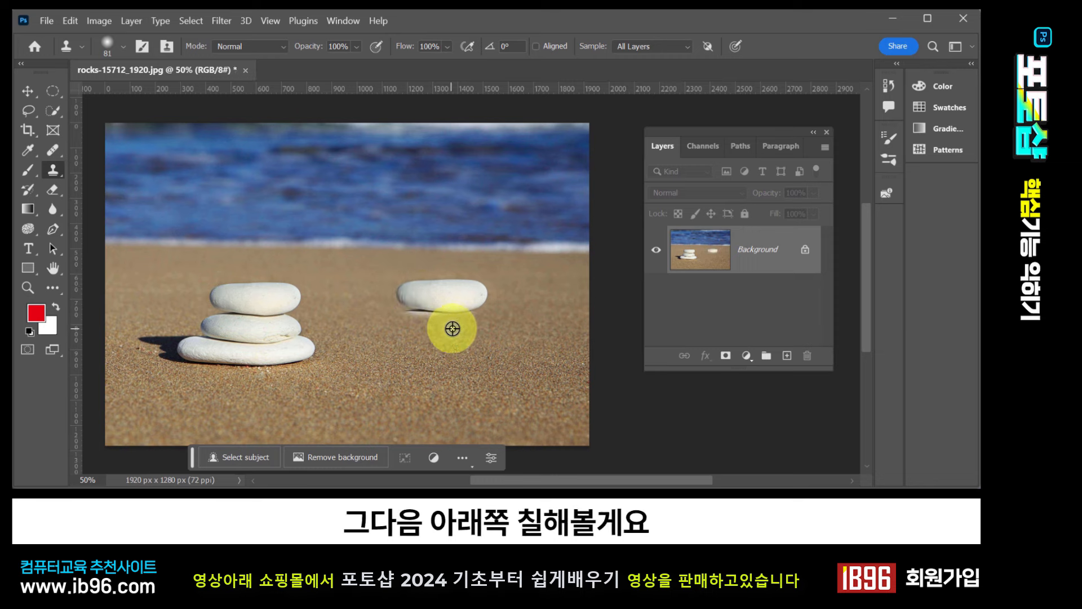
mouse_move(454, 325)
mouse_down()
mouse_move(481, 327)
mouse_move(433, 329)
mouse_move(484, 318)
mouse_move(464, 339)
mouse_move(498, 331)
mouse_move(489, 318)
mouse_move(423, 321)
mouse_move(408, 333)
mouse_move(472, 340)
mouse_move(439, 341)
mouse_move(433, 361)
mouse_move(445, 356)
mouse_move(431, 359)
mouse_move(440, 364)
mouse_move(424, 360)
mouse_move(484, 357)
mouse_move(420, 356)
mouse_move(420, 365)
mouse_move(487, 362)
mouse_move(407, 356)
mouse_move(427, 349)
mouse_move(392, 359)
mouse_move(429, 368)
mouse_move(461, 352)
mouse_up()
click(554, 46)
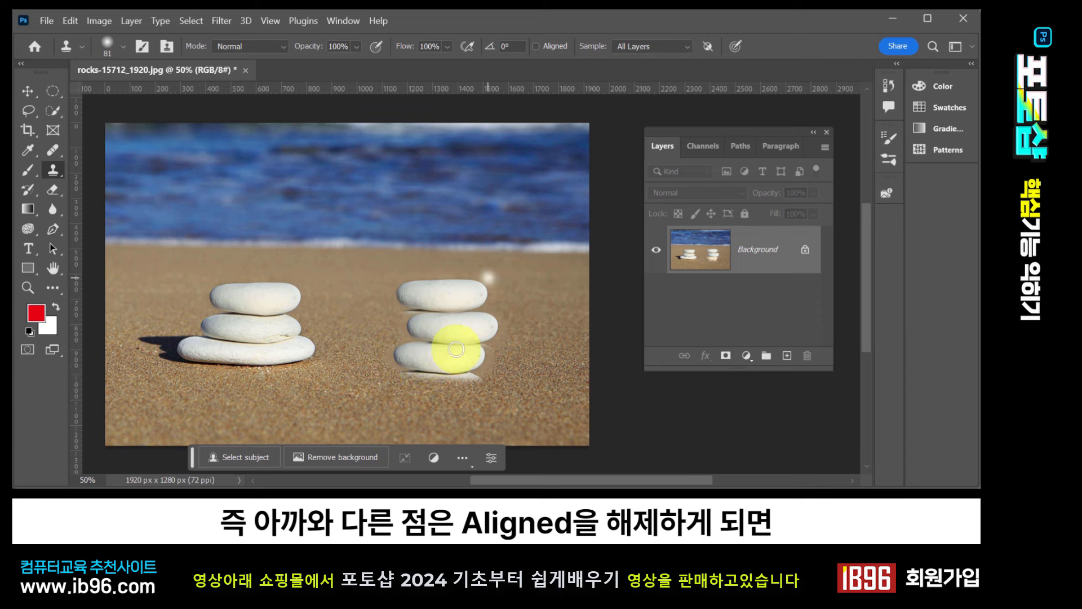
drag(456, 349, 448, 362)
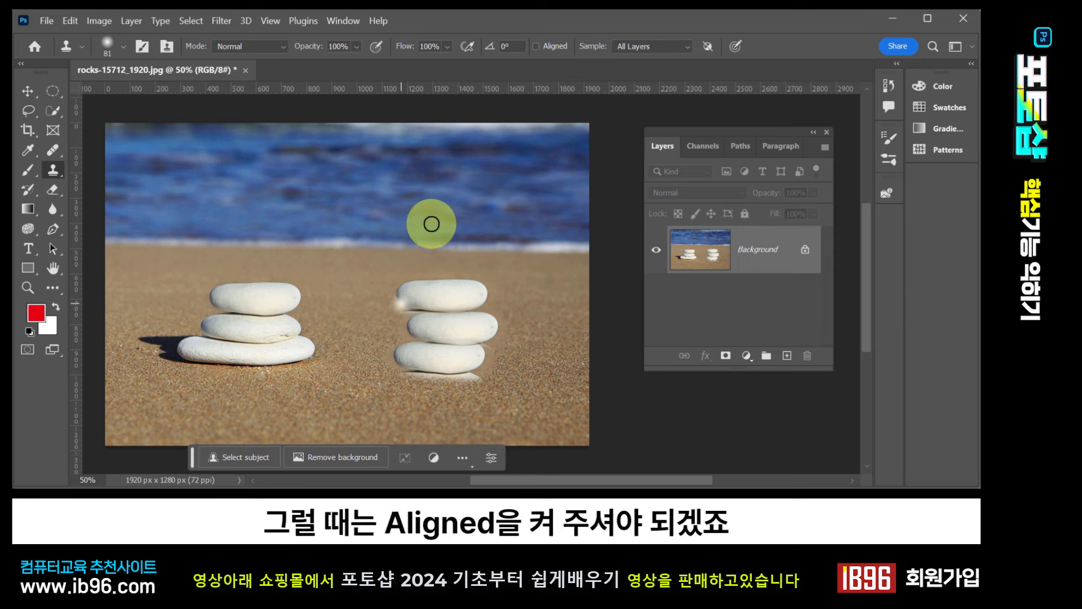
Turn Aligned back on and undo the stones cloned onto the sand
click(537, 47)
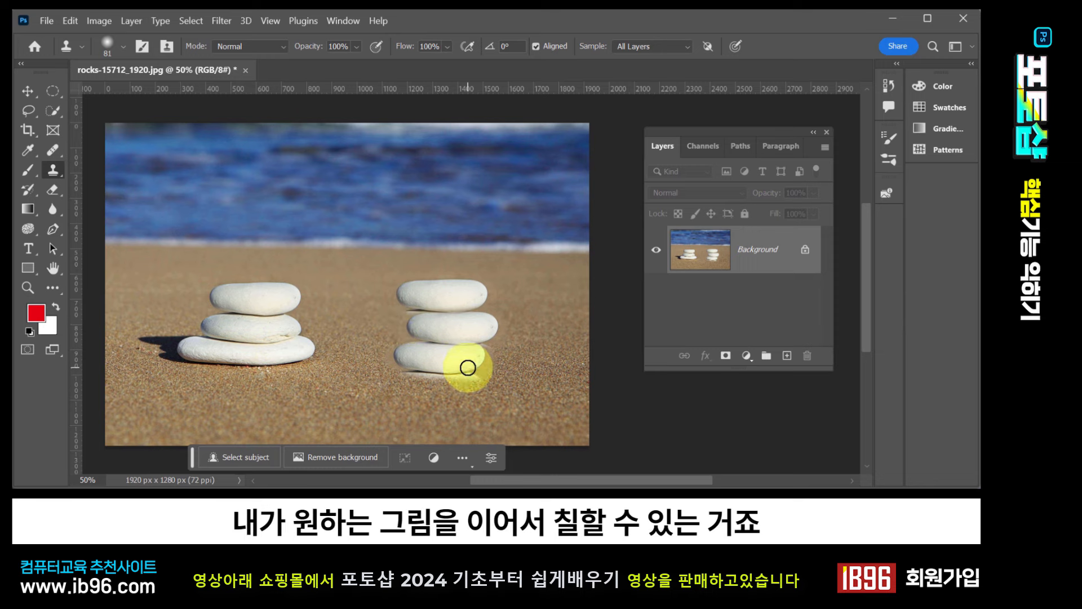
key(ctrl+z)
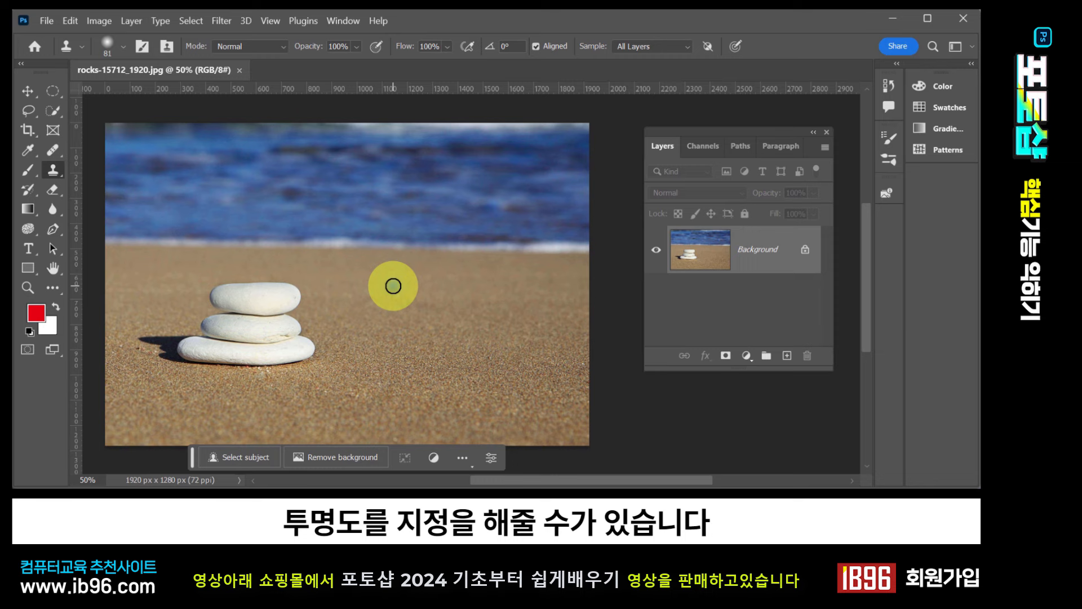
Sample the middle of the top stone and clone the upper two stones onto the sand at 100% opacity
alt+click(257, 297)
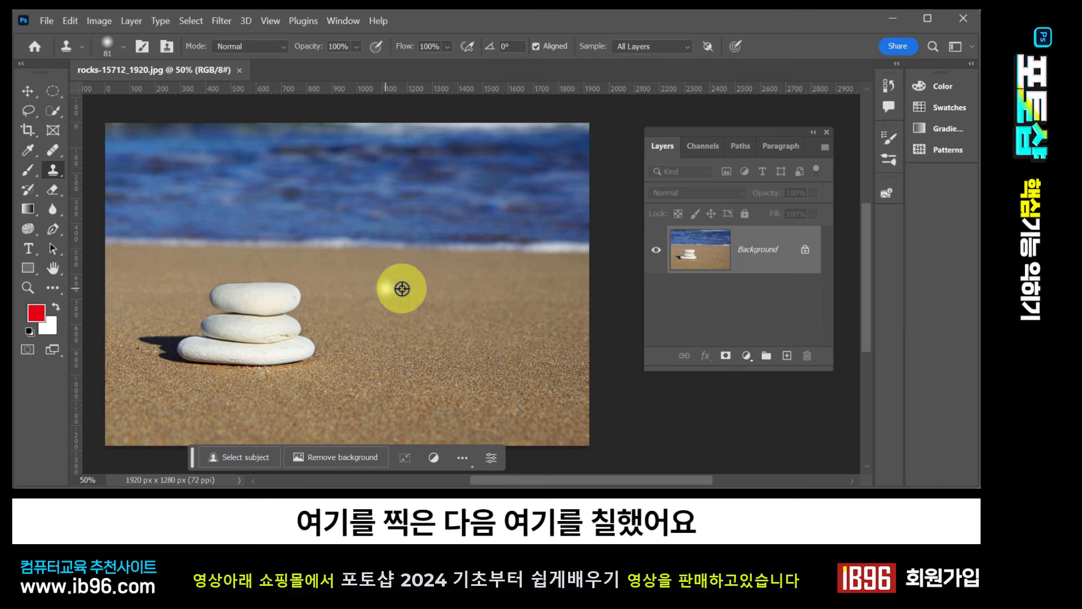
mouse_move(413, 283)
mouse_down()
mouse_move(445, 278)
mouse_move(401, 290)
mouse_move(452, 282)
mouse_move(393, 291)
mouse_move(445, 272)
mouse_move(394, 285)
mouse_move(460, 279)
mouse_move(454, 285)
mouse_up()
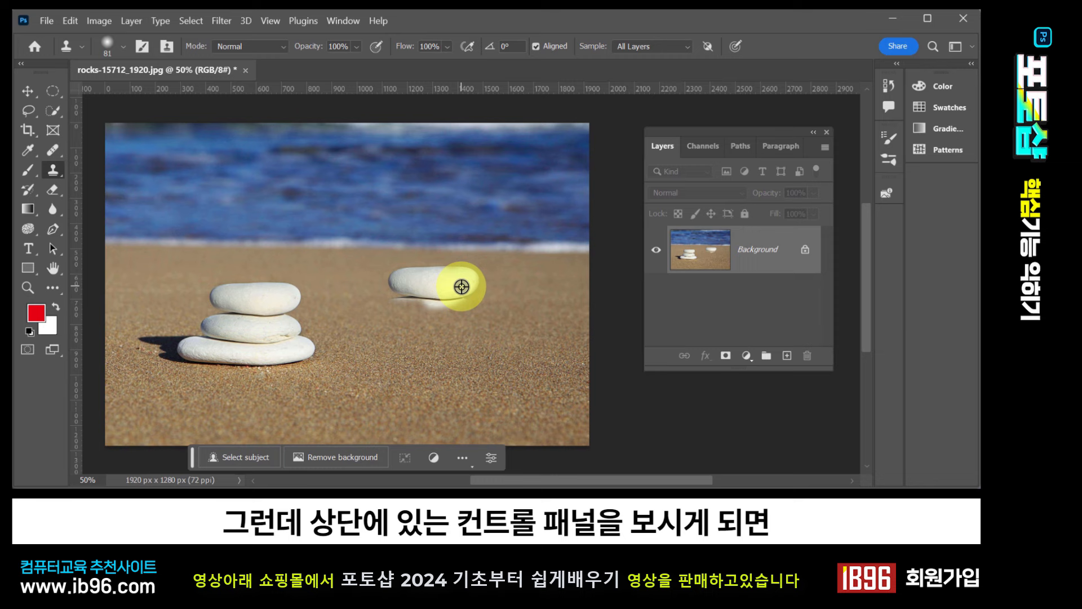
click(356, 45)
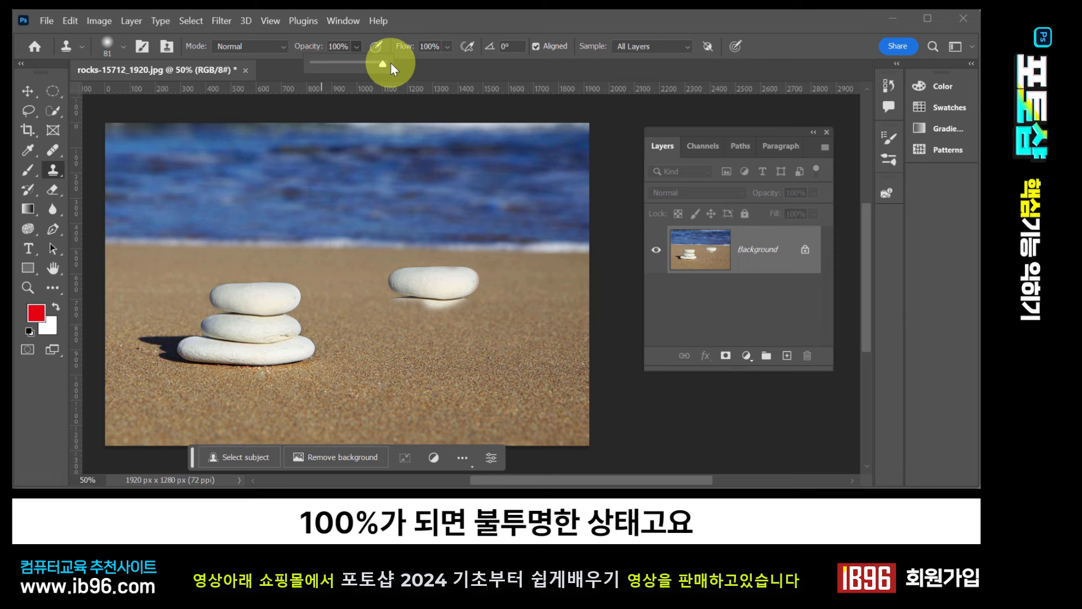
mouse_move(389, 63)
mouse_down()
mouse_move(339, 73)
mouse_move(388, 80)
mouse_up()
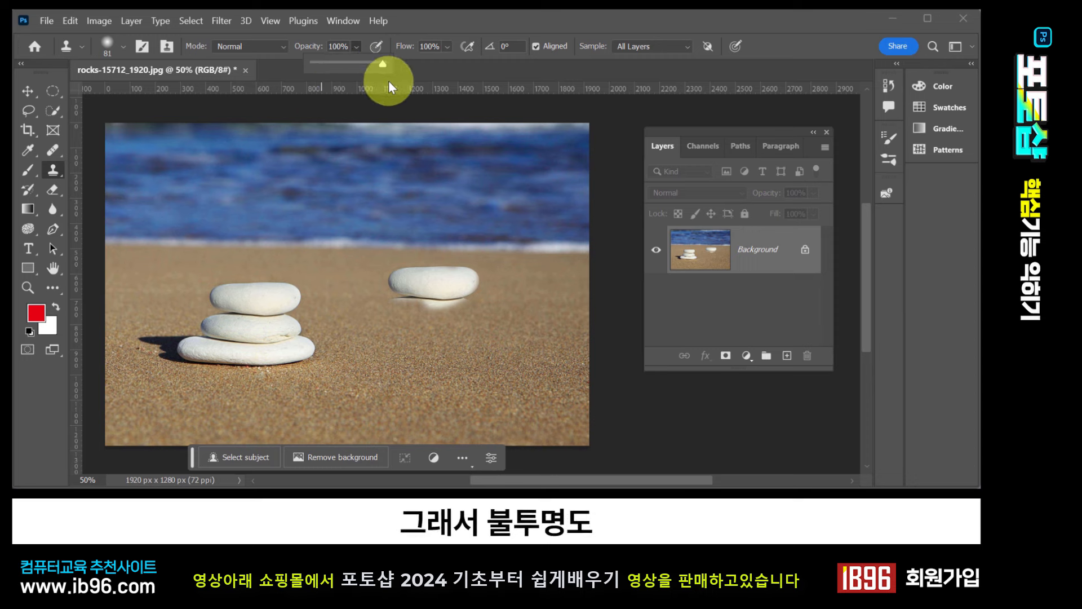
click(441, 24)
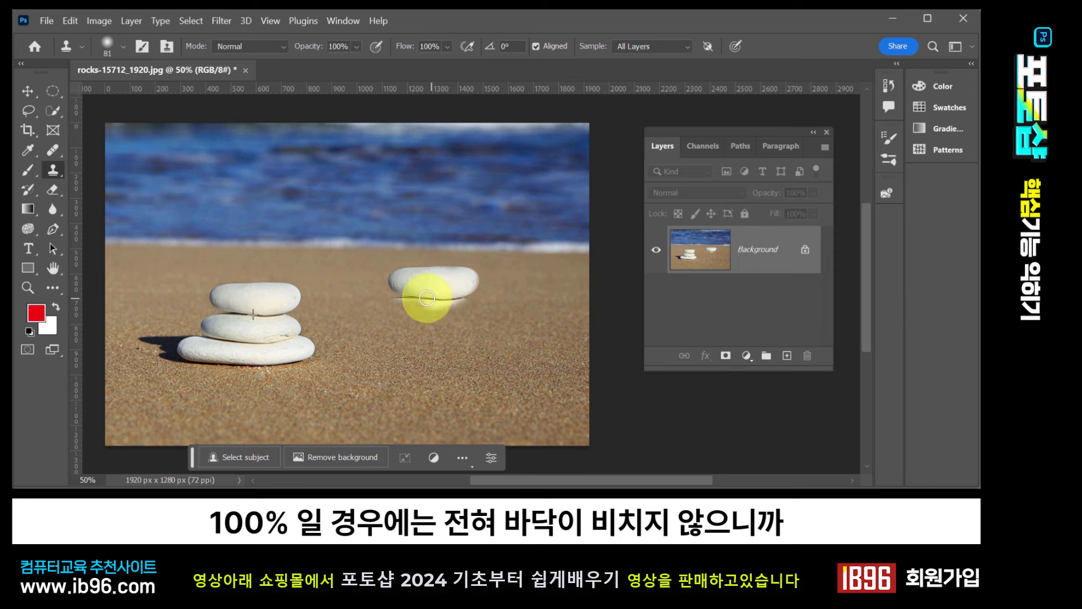
mouse_move(427, 298)
mouse_down()
mouse_move(391, 305)
mouse_move(475, 305)
mouse_move(457, 299)
mouse_move(472, 305)
mouse_move(465, 320)
mouse_move(397, 317)
mouse_move(390, 308)
mouse_move(402, 305)
mouse_move(381, 316)
mouse_move(476, 318)
mouse_up()
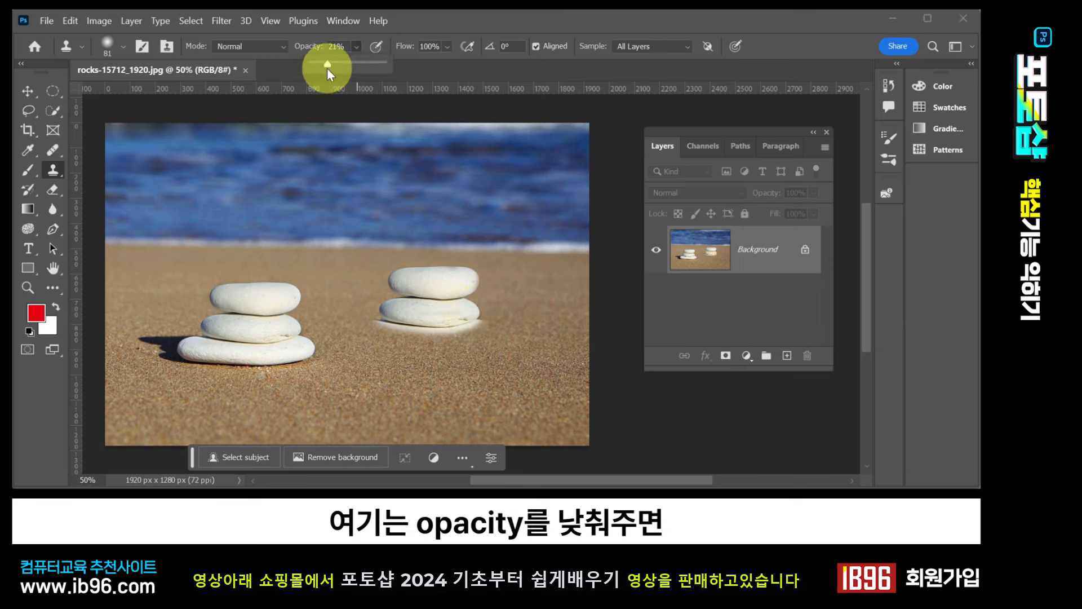
Clone the bottom stone under the copied stack at 21% opacity and raise the Clone Stamp opacity again
drag(328, 67, 328, 67)
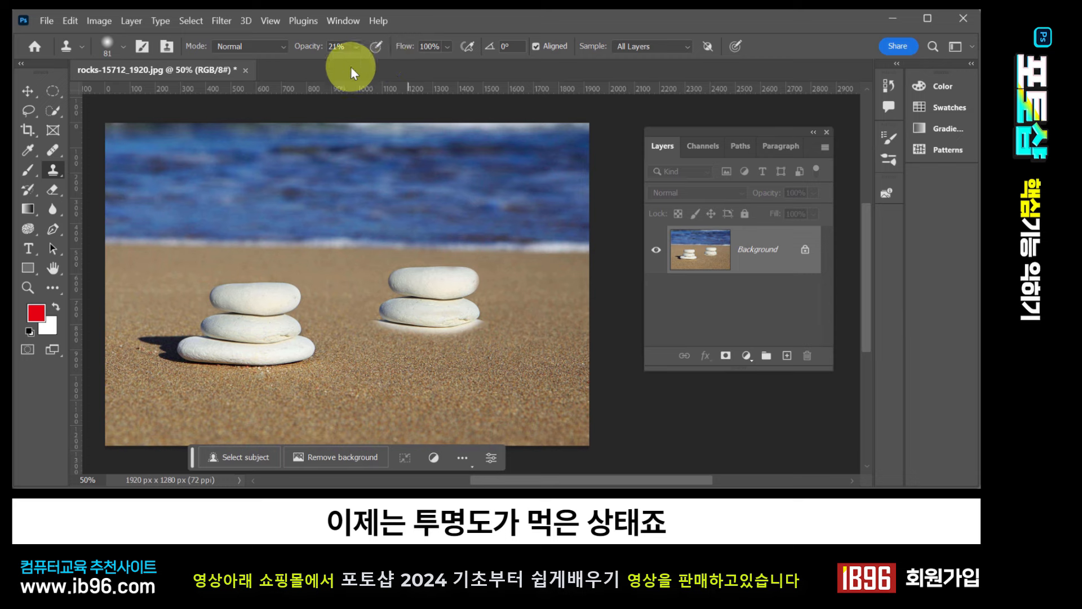
mouse_move(387, 326)
mouse_down()
mouse_move(481, 326)
mouse_move(456, 343)
mouse_move(384, 338)
mouse_move(370, 326)
mouse_move(376, 316)
mouse_move(365, 329)
mouse_move(480, 328)
mouse_move(455, 349)
mouse_move(359, 336)
mouse_move(371, 319)
mouse_move(364, 337)
mouse_move(483, 332)
mouse_move(477, 347)
mouse_move(384, 351)
mouse_move(341, 325)
mouse_move(420, 334)
mouse_move(343, 334)
mouse_move(326, 317)
mouse_move(345, 314)
mouse_move(362, 332)
mouse_move(331, 333)
mouse_move(372, 304)
mouse_up()
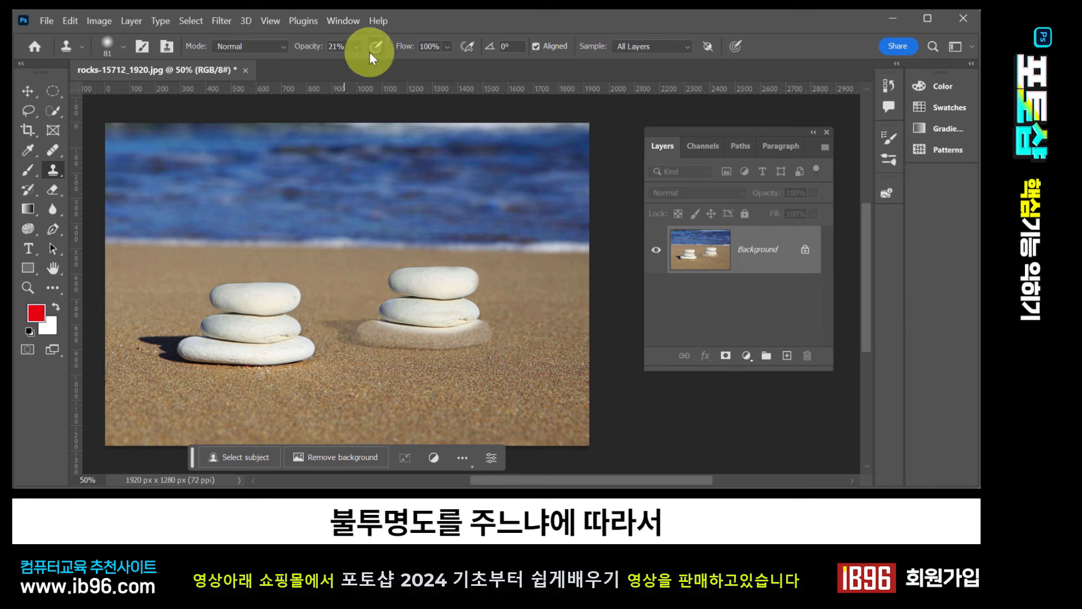
click(356, 45)
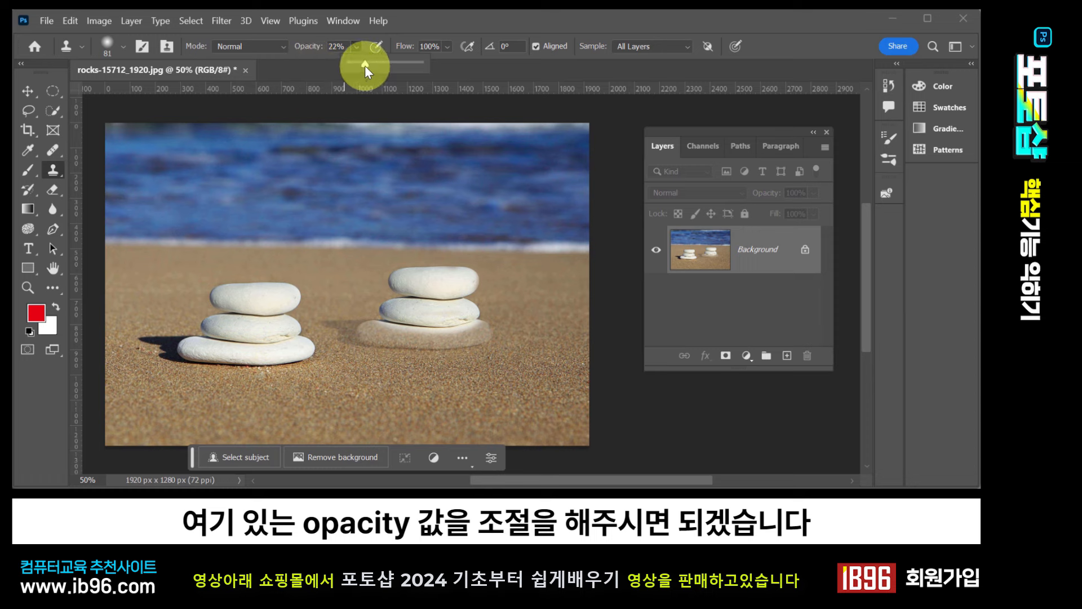
drag(364, 66, 413, 69)
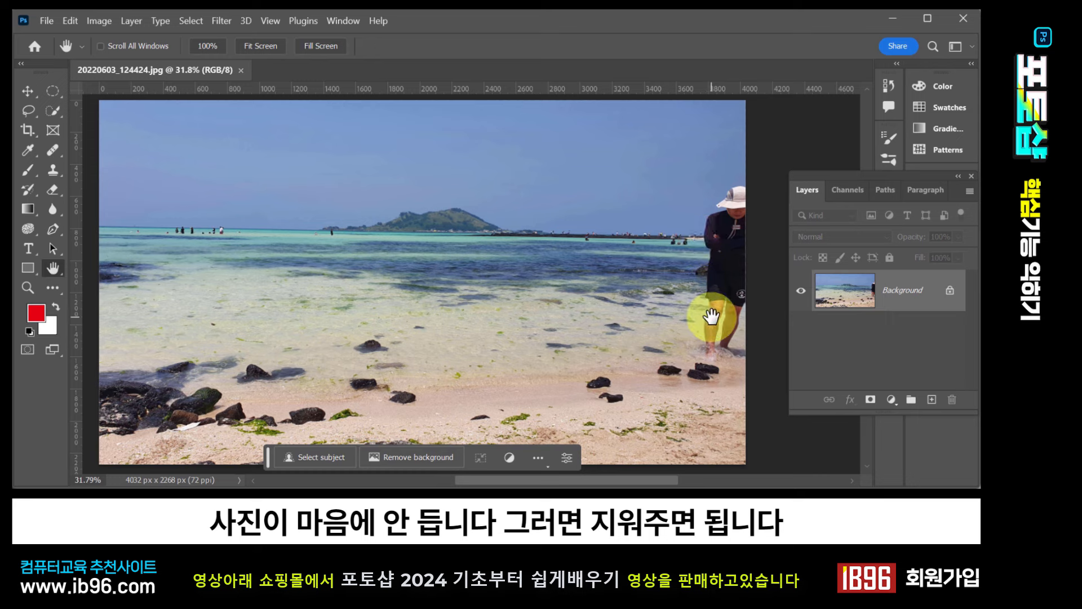
Sample the sky beside the person with the Clone Stamp and clone it with the horizon over the hat, shoulders and arms
key(s)
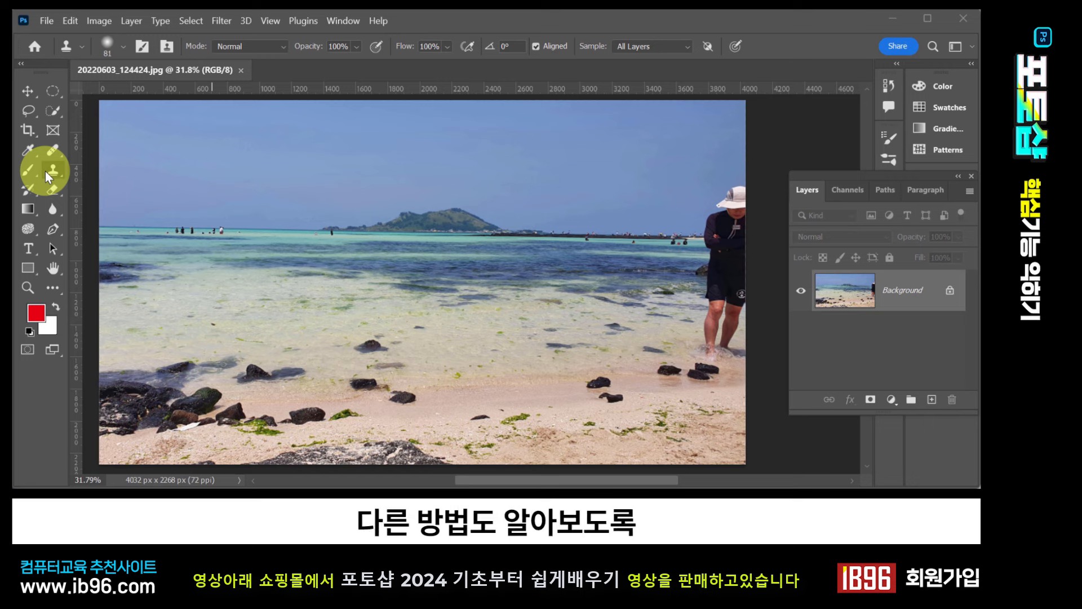
click(26, 288)
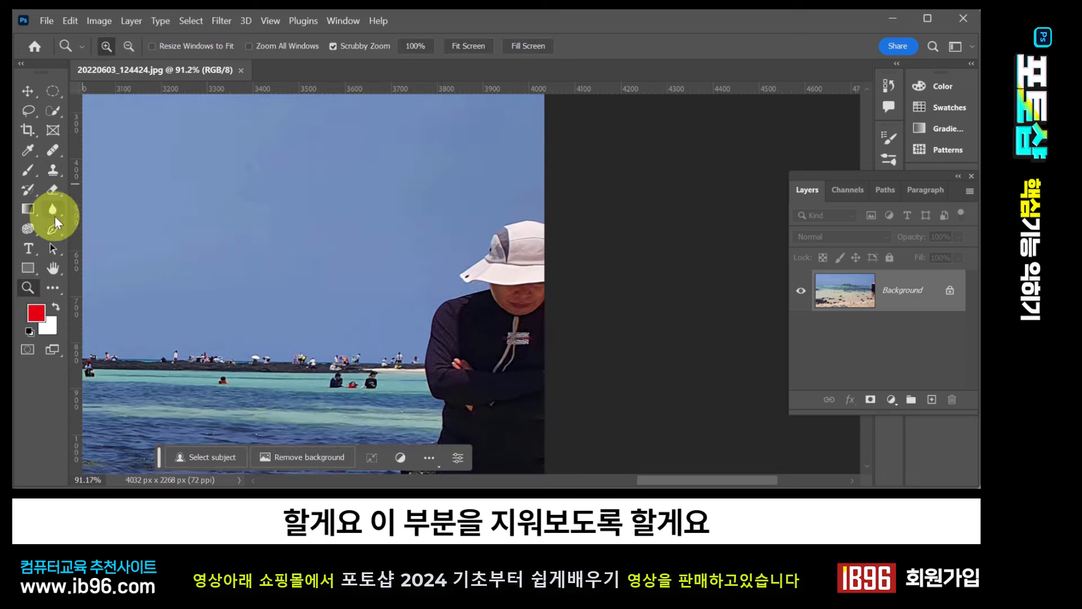
click(53, 169)
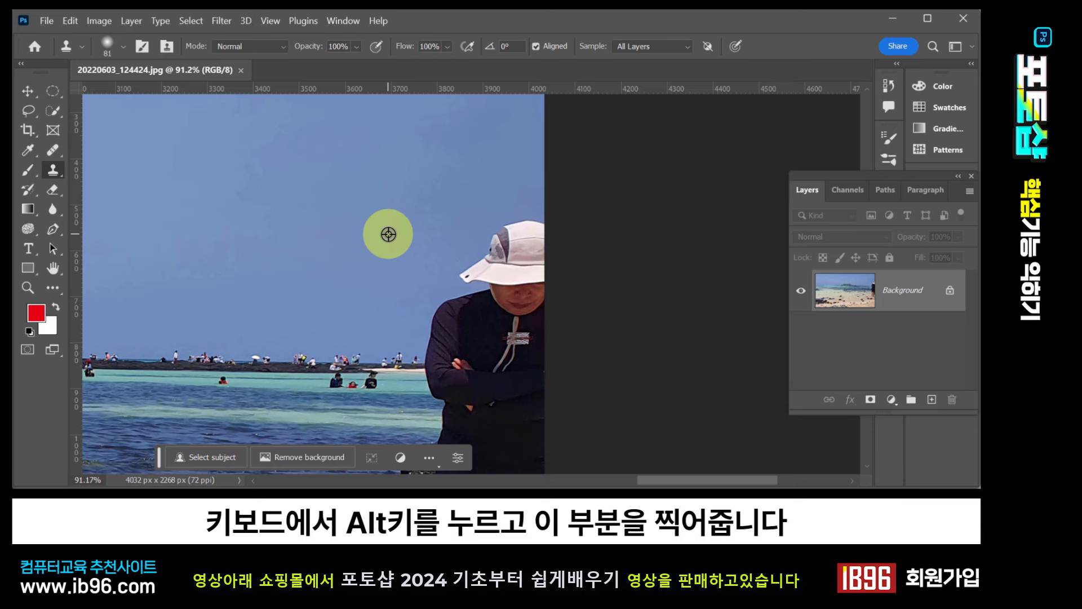
alt+click(388, 234)
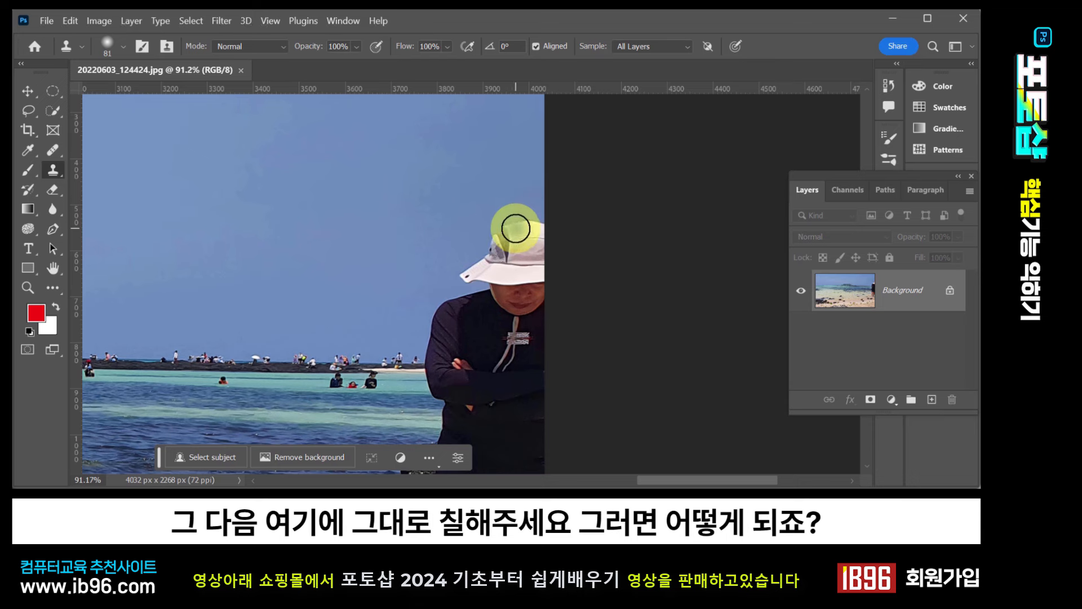
mouse_move(515, 228)
mouse_down()
mouse_move(536, 229)
mouse_move(505, 232)
mouse_move(544, 240)
mouse_move(485, 242)
mouse_move(534, 293)
mouse_move(481, 256)
mouse_move(522, 230)
mouse_move(542, 275)
mouse_move(530, 221)
mouse_move(502, 214)
mouse_up()
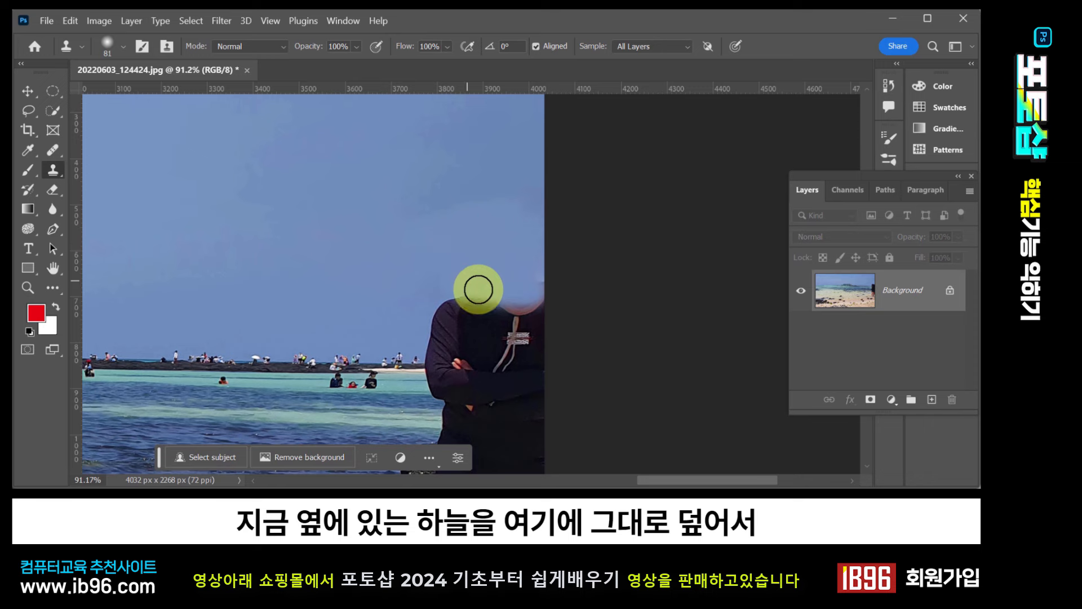
mouse_move(476, 288)
mouse_down()
mouse_move(488, 300)
mouse_move(542, 285)
mouse_move(452, 299)
mouse_move(466, 312)
mouse_move(495, 309)
mouse_move(459, 315)
mouse_move(527, 310)
mouse_move(442, 309)
mouse_move(543, 319)
mouse_move(454, 322)
mouse_move(536, 321)
mouse_move(513, 331)
mouse_move(435, 327)
mouse_move(553, 324)
mouse_move(414, 334)
mouse_move(556, 339)
mouse_up()
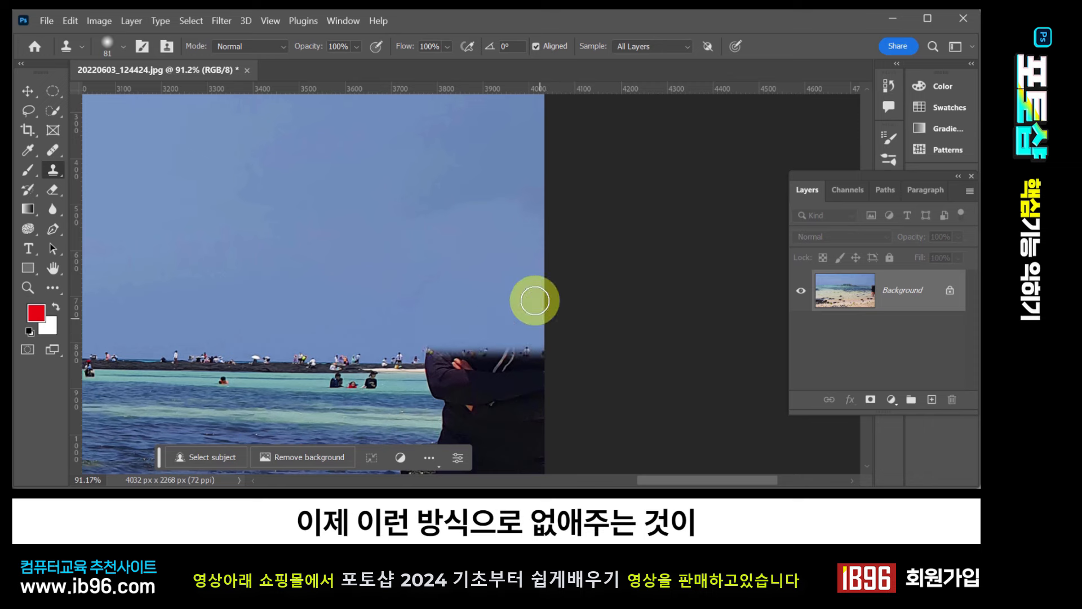
mouse_move(455, 322)
mouse_down()
mouse_move(423, 354)
mouse_move(532, 359)
mouse_move(425, 372)
mouse_move(480, 385)
mouse_move(419, 396)
mouse_move(514, 390)
mouse_move(544, 375)
mouse_move(475, 407)
mouse_move(431, 405)
mouse_move(487, 413)
mouse_move(440, 422)
mouse_move(531, 418)
mouse_move(439, 413)
mouse_move(424, 389)
mouse_move(438, 384)
mouse_move(427, 380)
mouse_move(470, 372)
mouse_move(395, 365)
mouse_move(474, 362)
mouse_up()
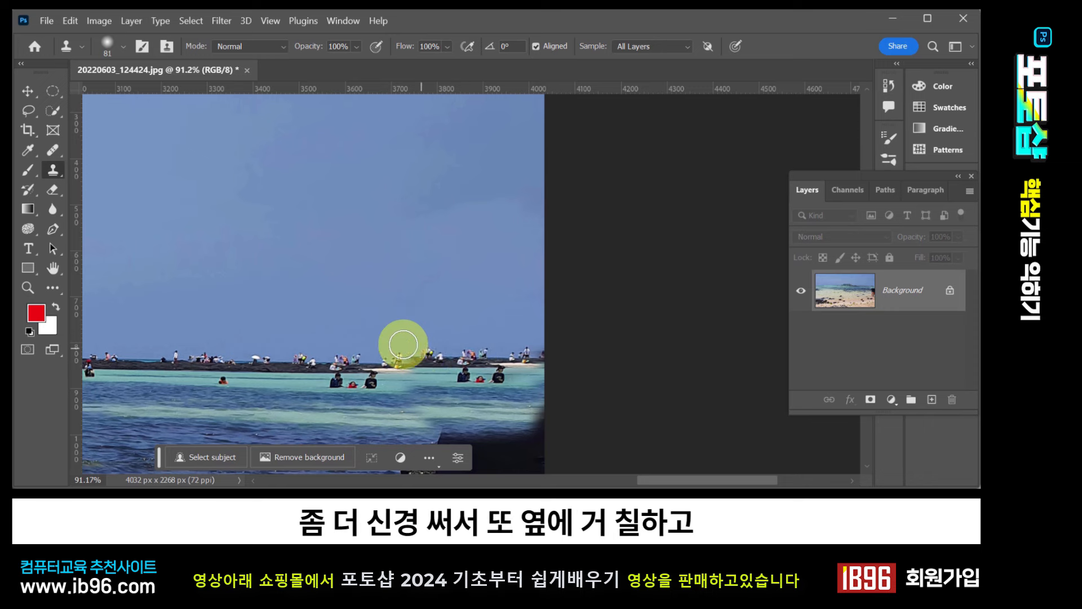
Sample the nearby sea water and clone it over the duplicated swimmers below the horizon
key(space)
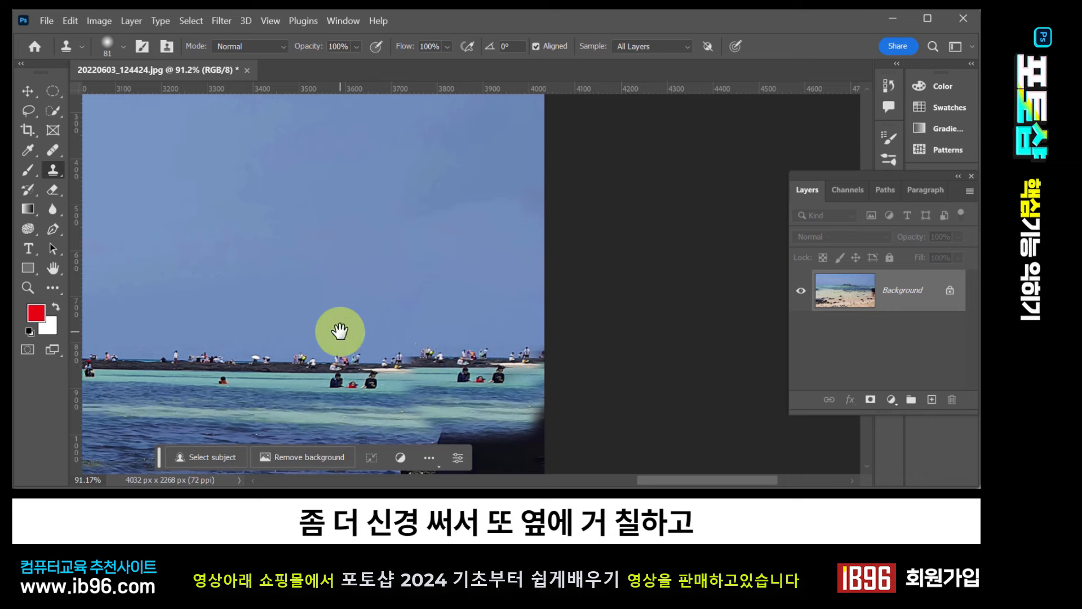
alt+click(426, 394)
mouse_move(455, 387)
mouse_down()
mouse_move(459, 378)
mouse_move(484, 382)
mouse_up()
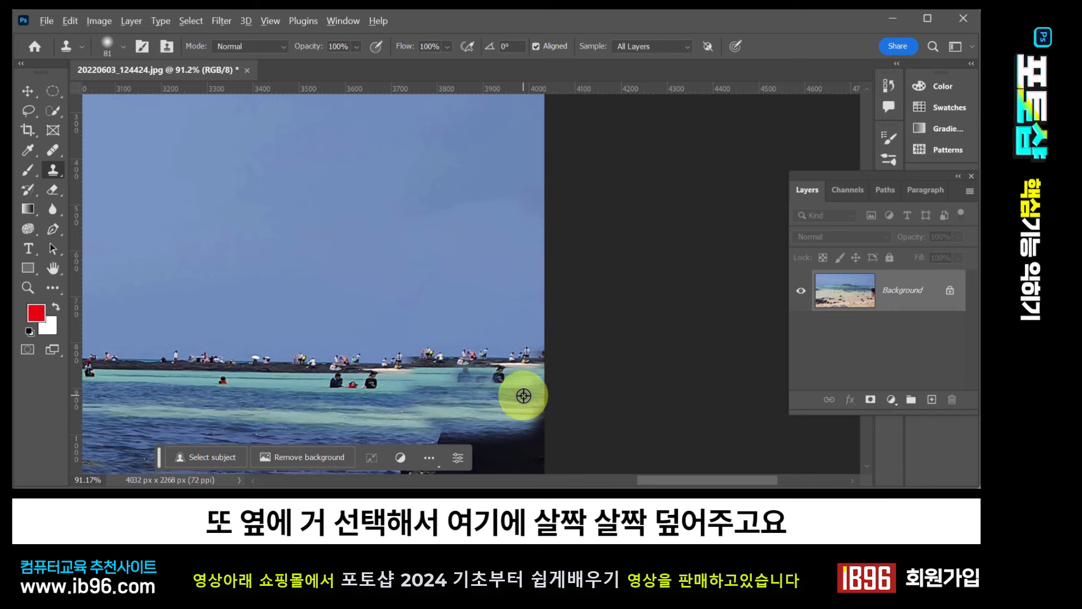
alt+click(502, 377)
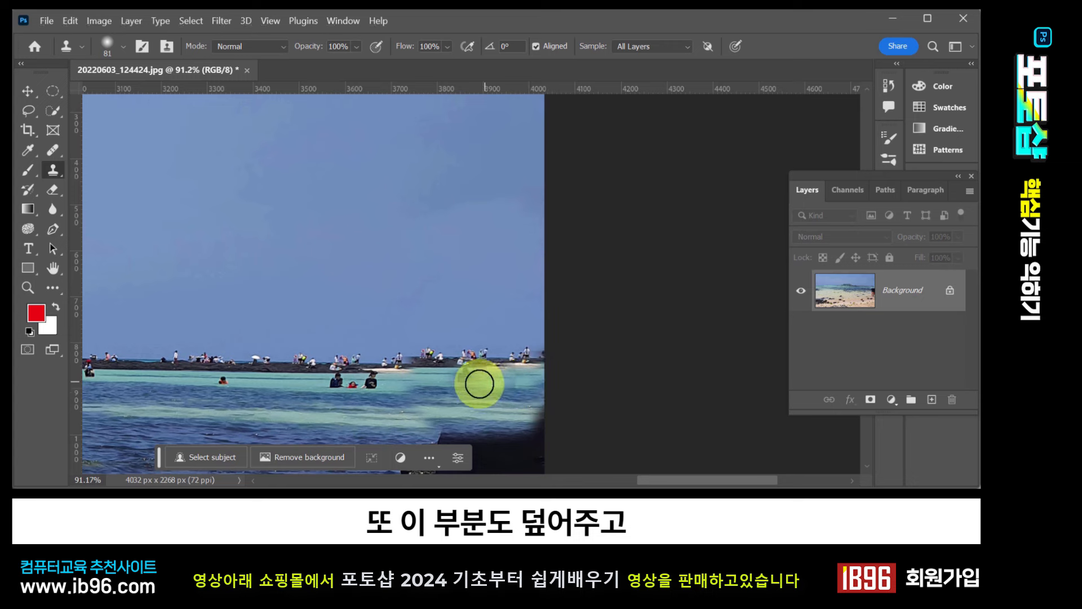
drag(479, 383, 457, 378)
alt+click(393, 329)
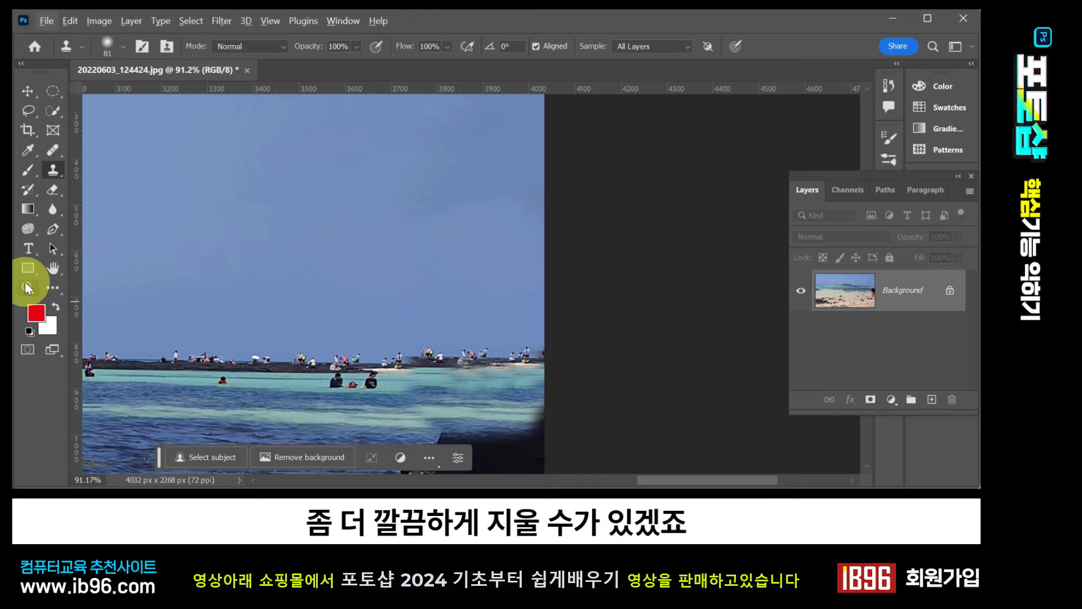
Revert the beach photo to its last saved state
double_click(54, 270)
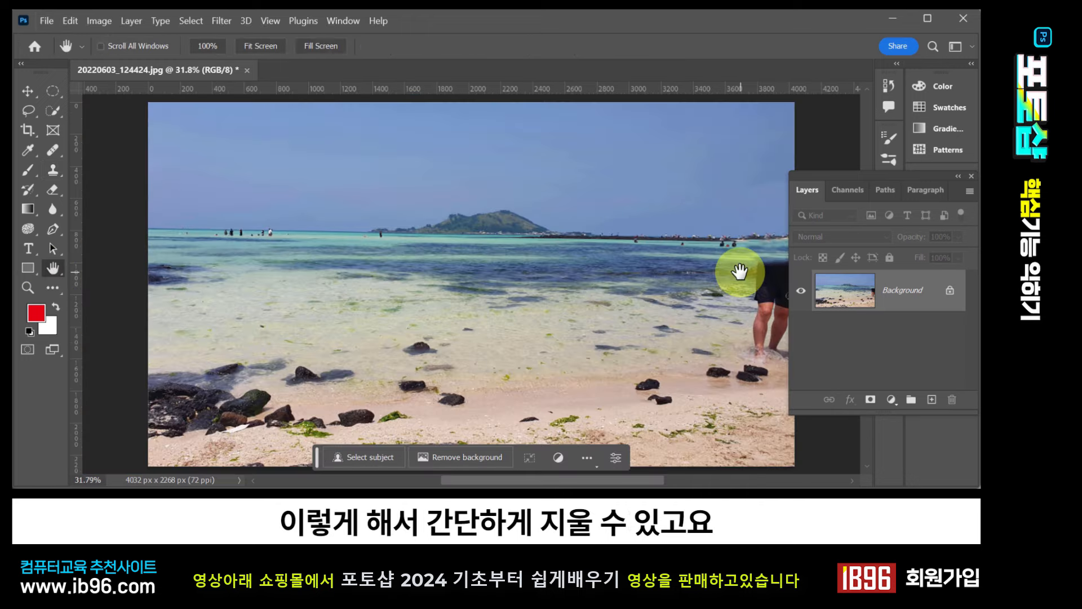
click(47, 21)
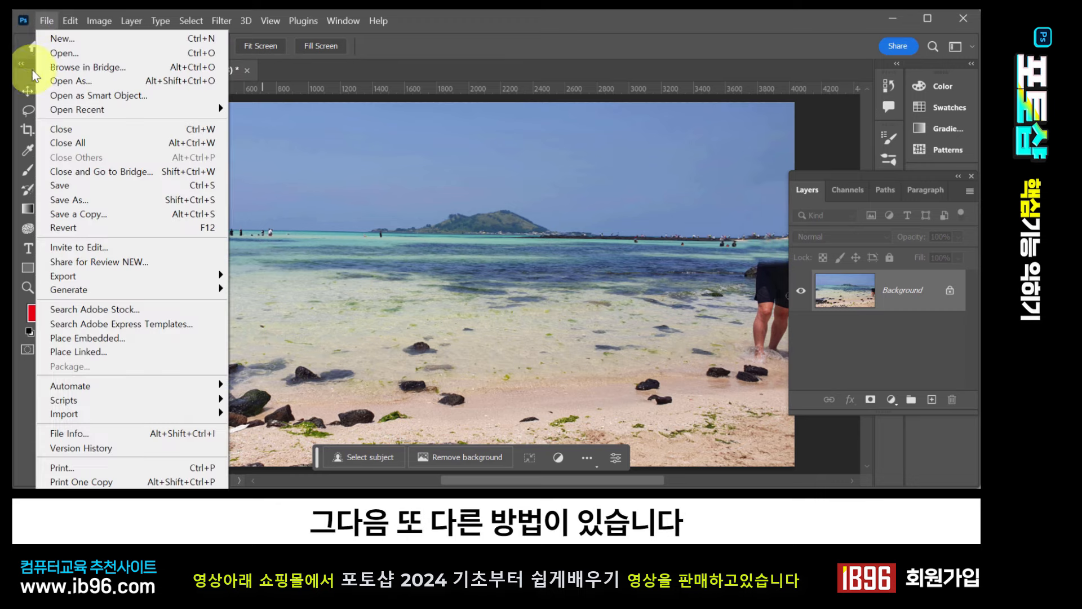
click(57, 230)
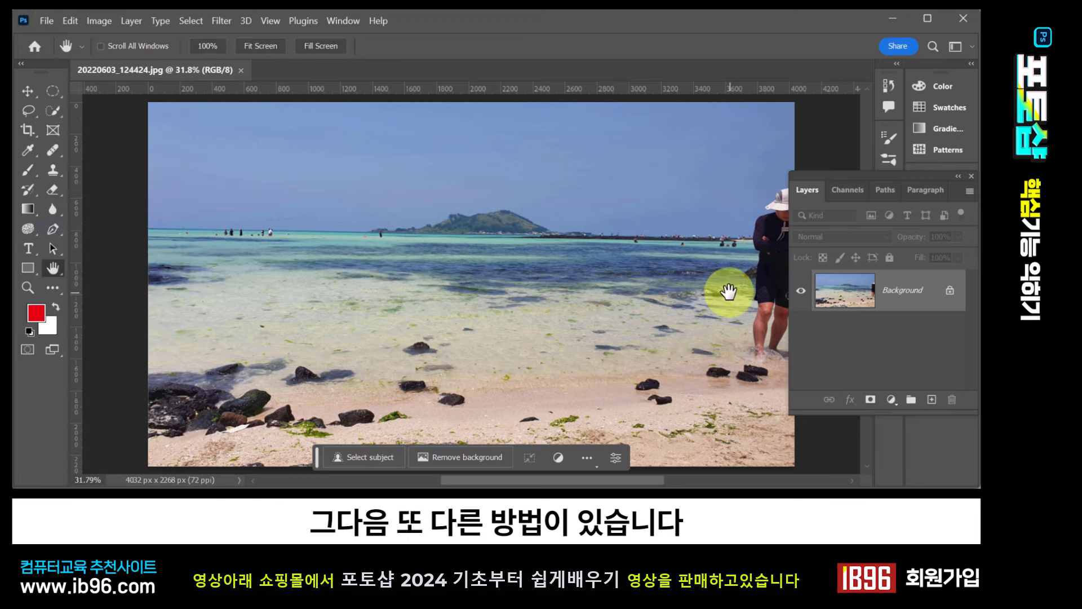
Draw a loose Lasso selection around the whole person at the beach photo's edge
drag(725, 293, 524, 283)
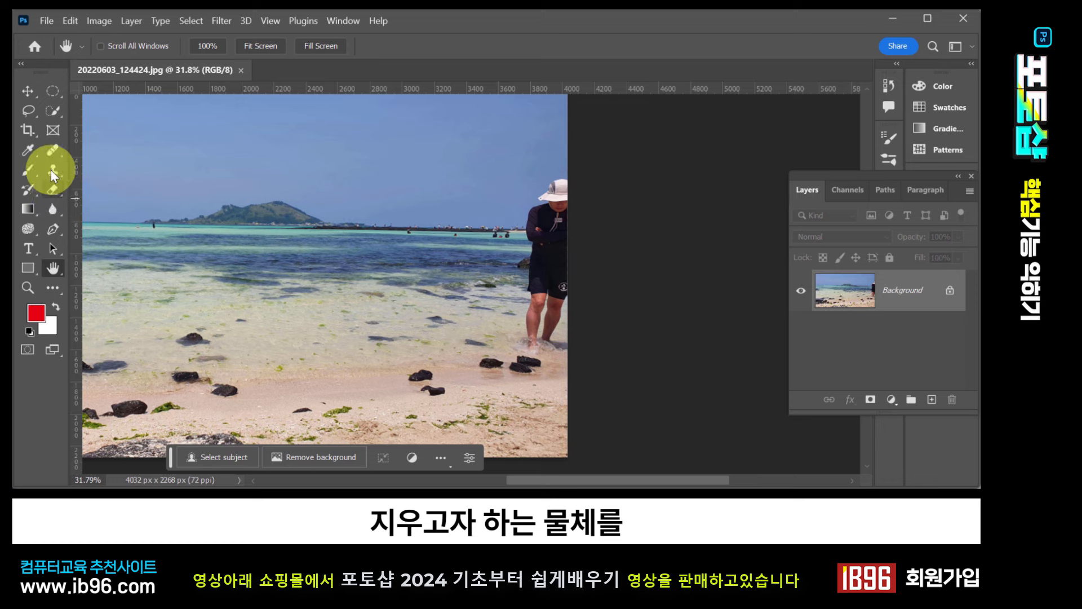
click(29, 111)
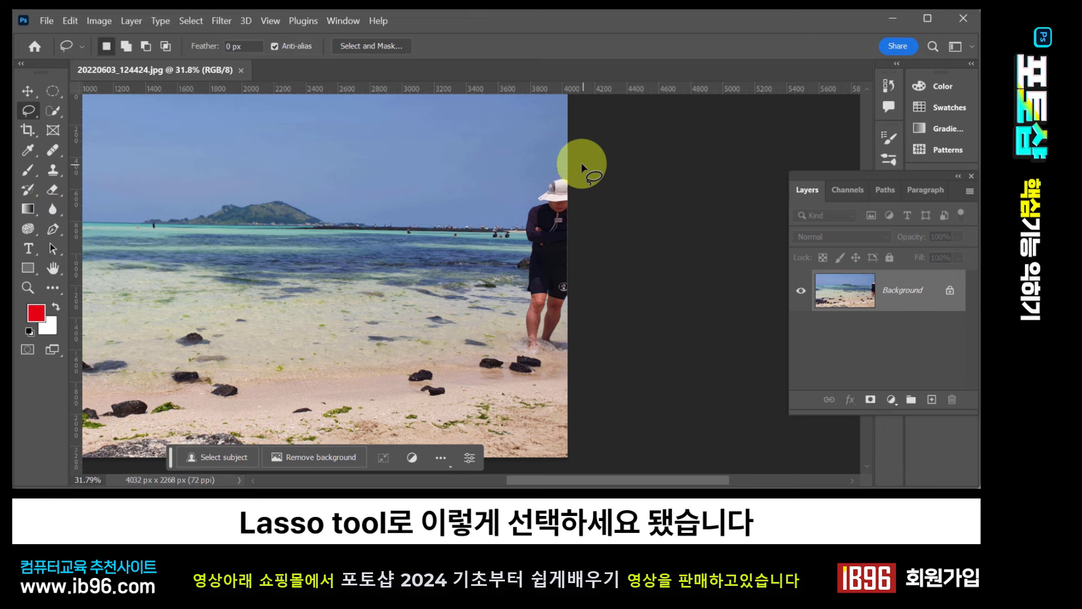
mouse_move(578, 172)
mouse_down()
mouse_move(551, 176)
mouse_move(521, 203)
mouse_move(515, 337)
mouse_move(562, 363)
mouse_move(582, 358)
mouse_up()
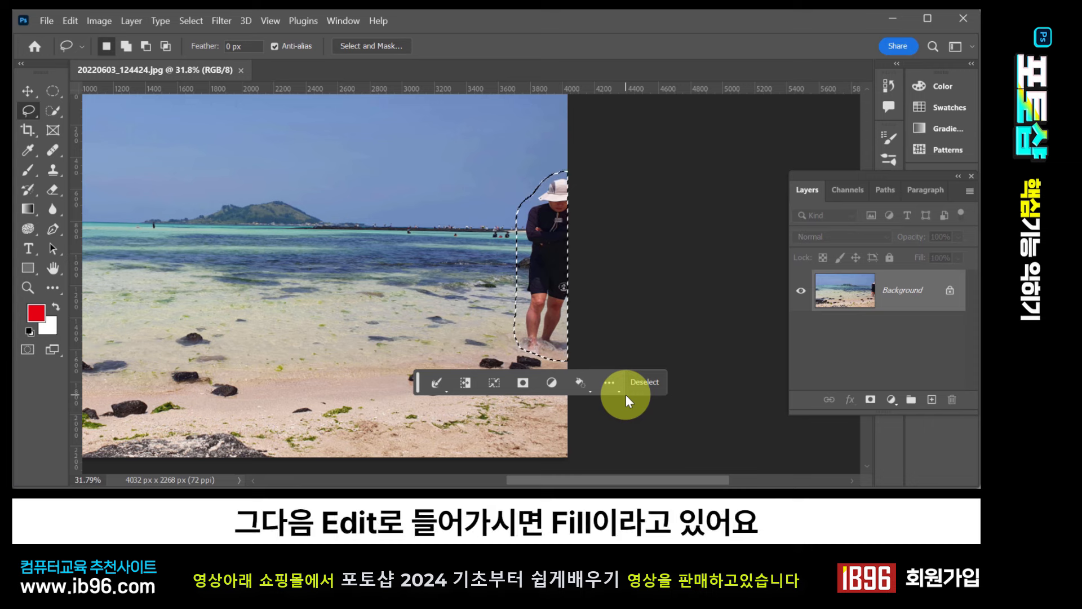
Fill the selected person with Content-Aware contents at 100% opacity, dismiss the feature tip, and clear the selection
click(72, 22)
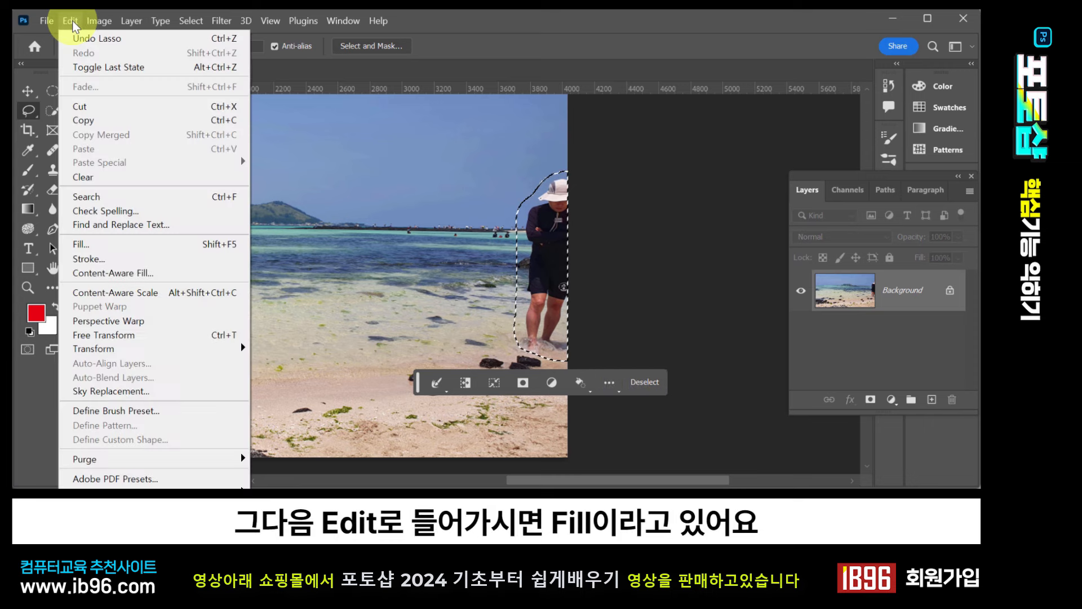
click(105, 246)
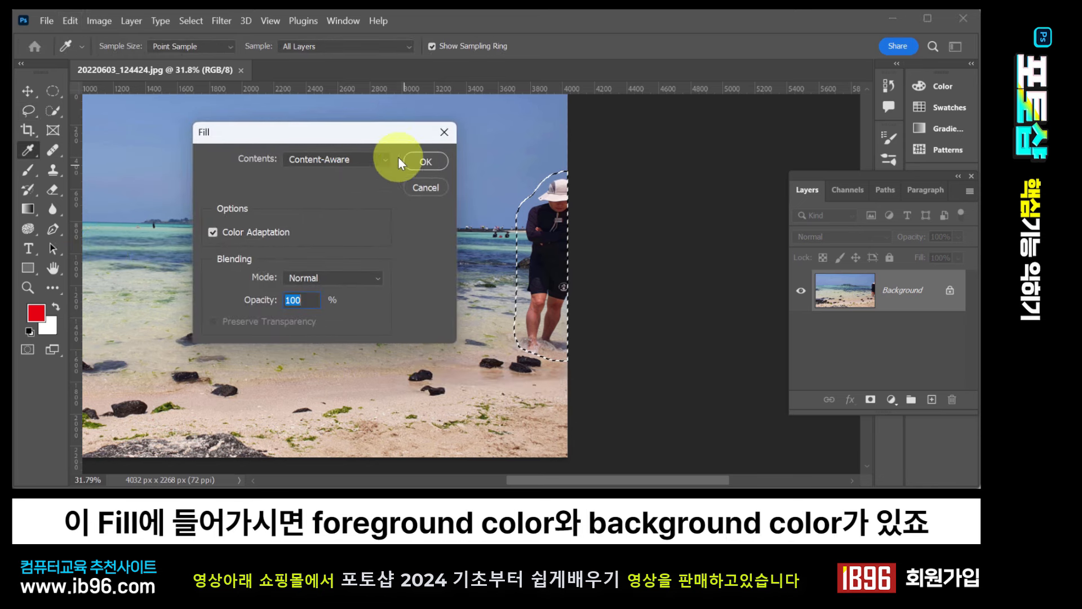
click(383, 160)
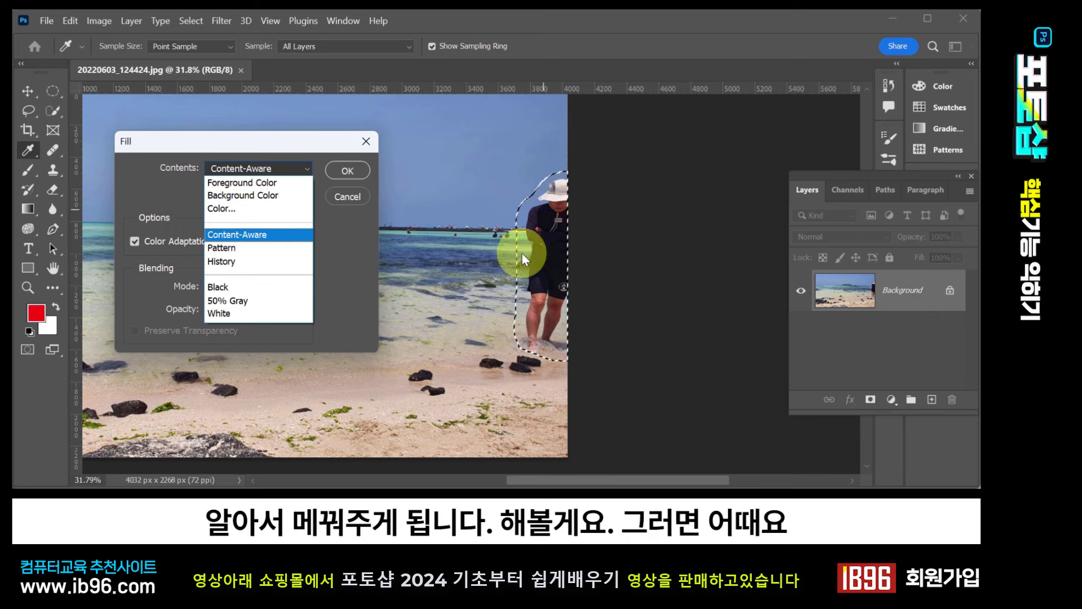
click(357, 173)
click(347, 170)
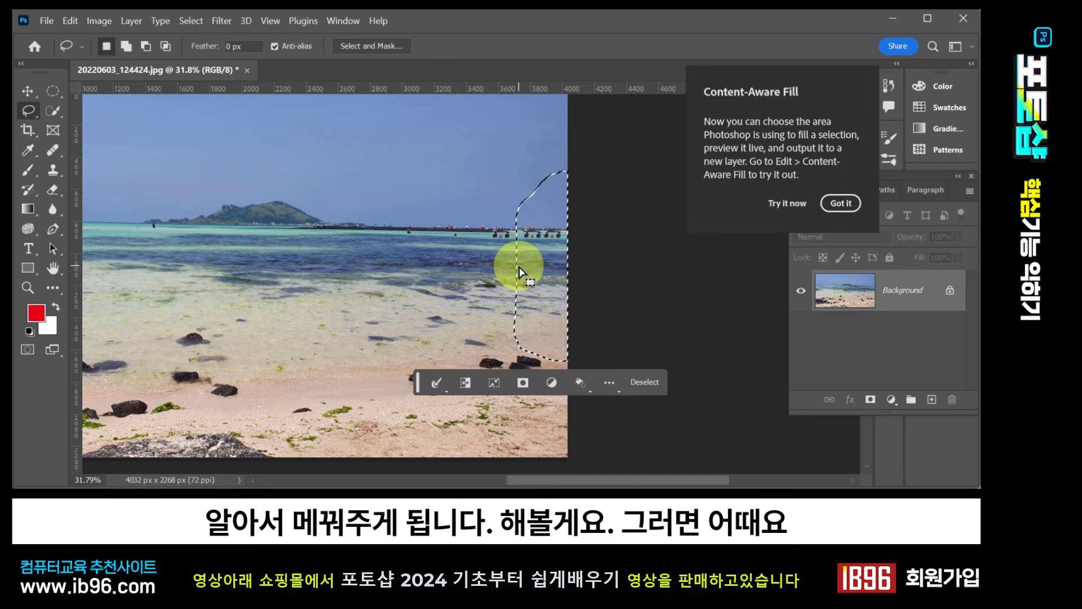
click(849, 205)
key(ctrl+d)
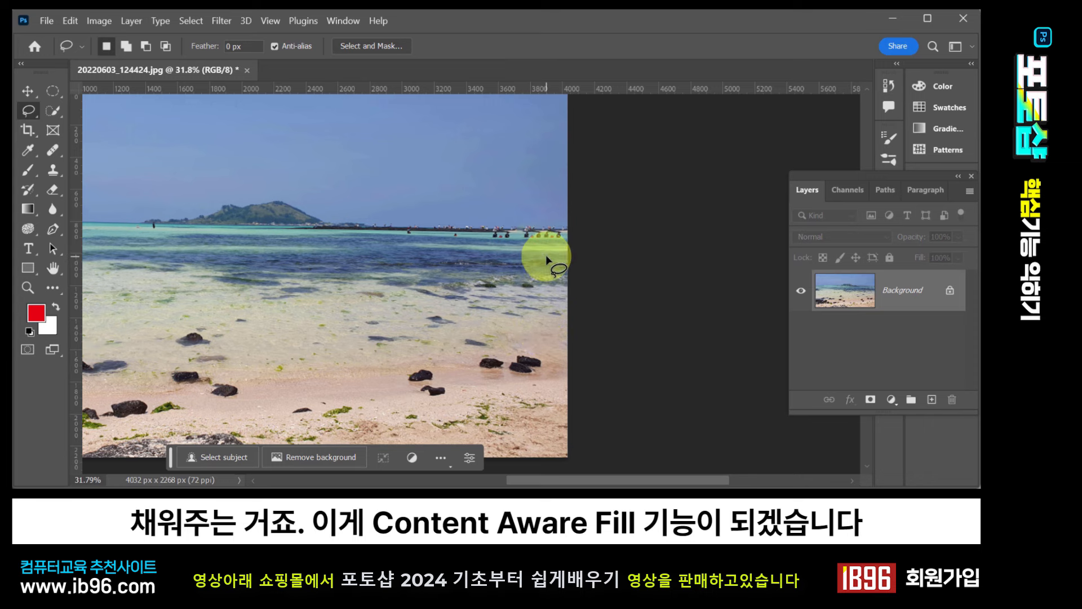
key(ctrl+z)
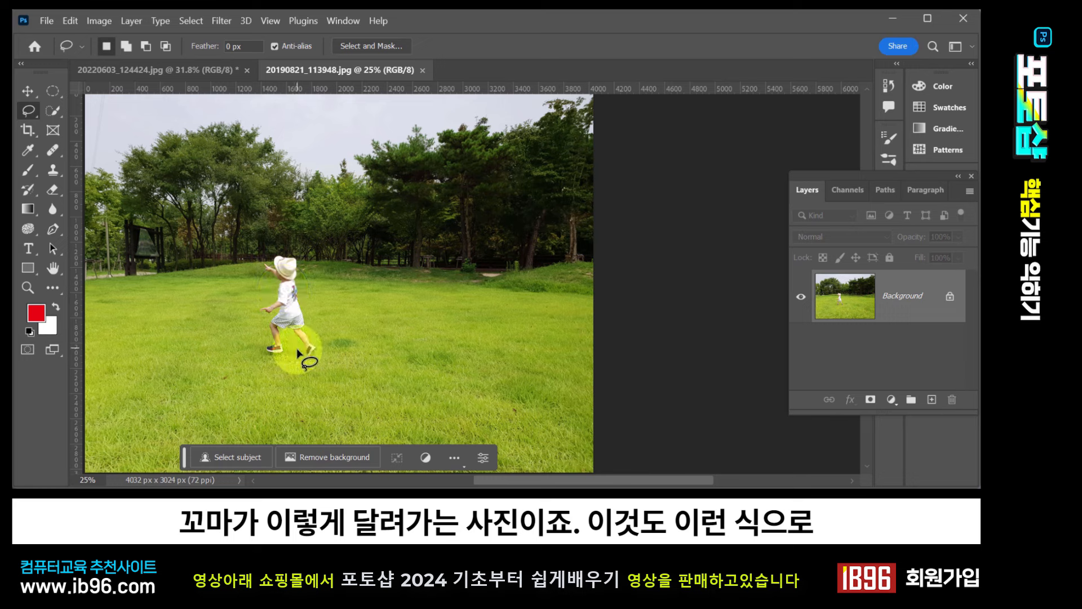
Lasso the running child in 20190821_113948.jpg, replace it with a Content-Aware fill at 100% opacity, and clear the selection
mouse_move(297, 353)
mouse_down()
mouse_move(265, 359)
mouse_move(258, 266)
mouse_move(288, 248)
mouse_move(320, 373)
mouse_up()
click(69, 21)
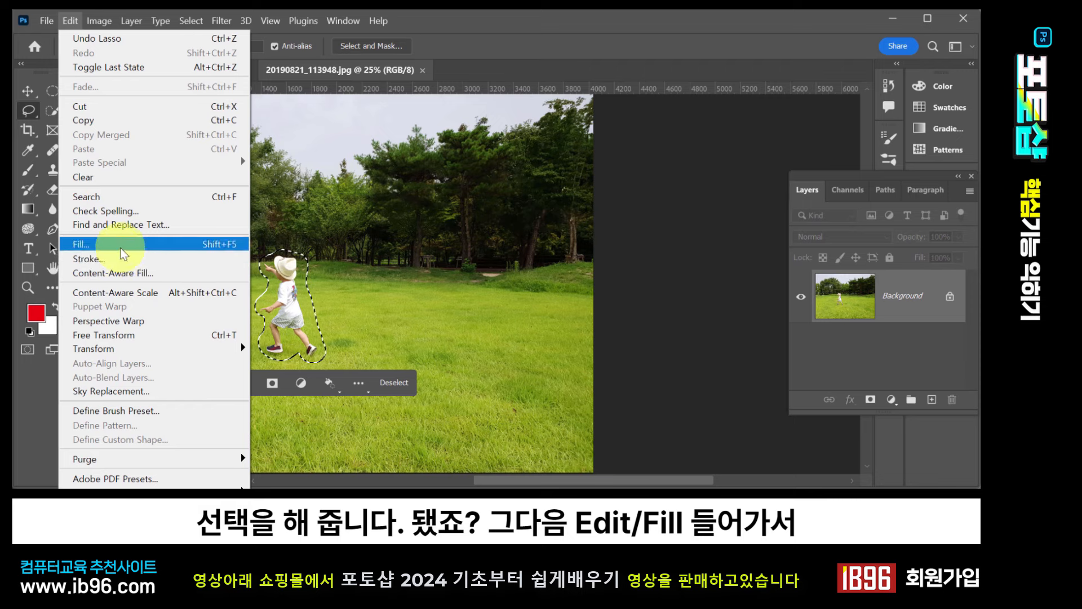
click(121, 249)
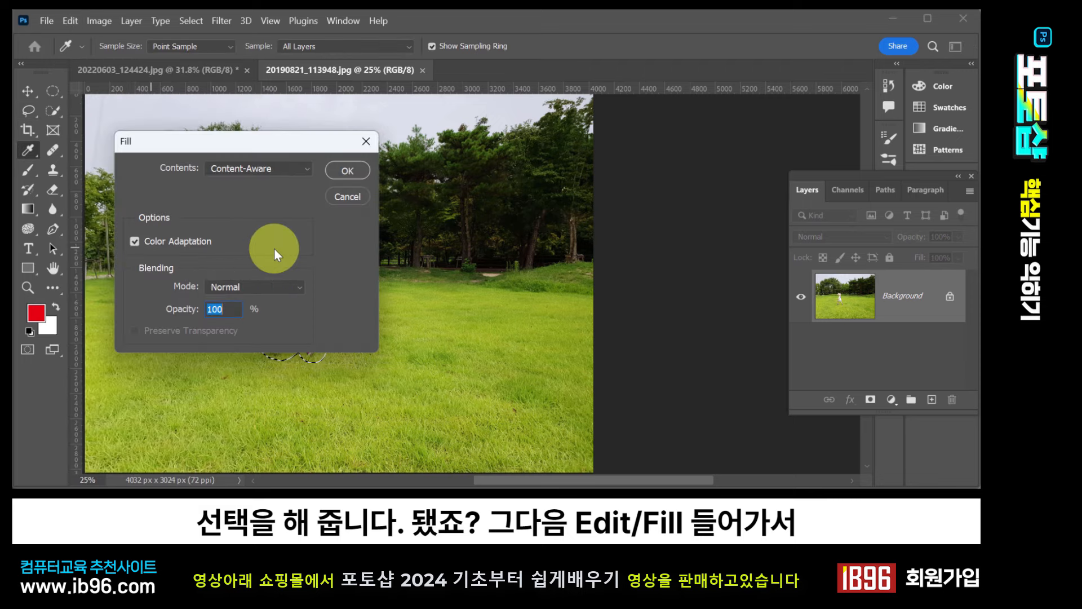
click(343, 170)
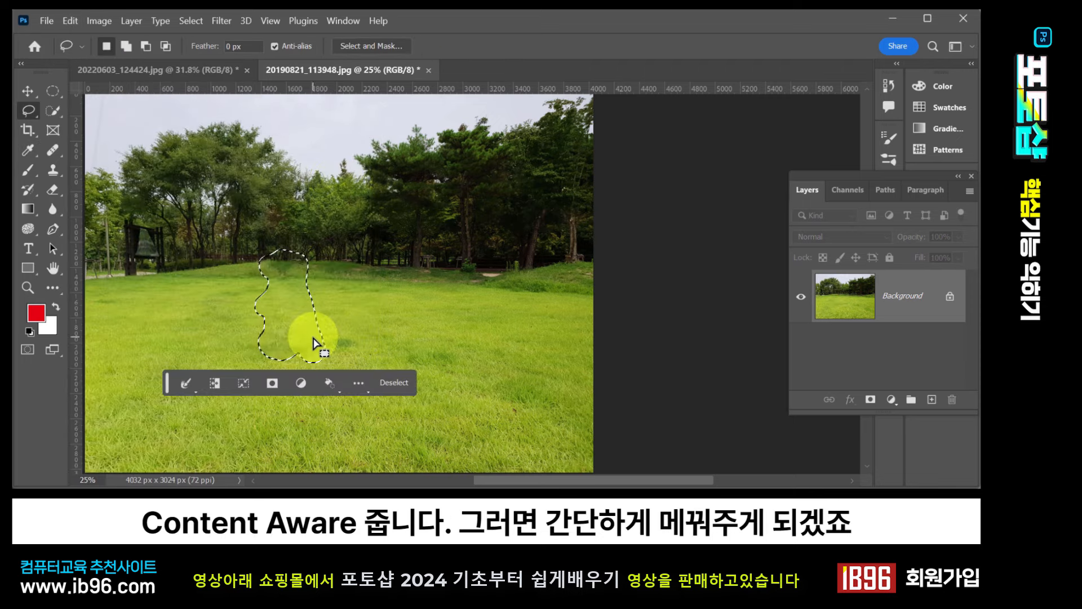
key(ctrl+d)
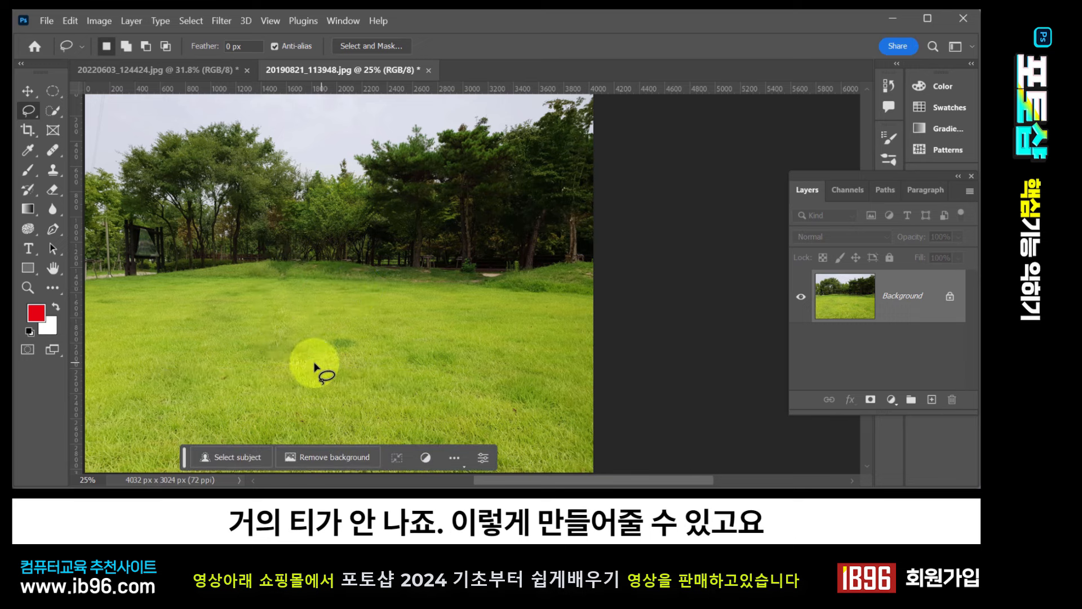
Sample clean grass with the Clone Stamp and clone it over the right end of the blurred patch where the child's feet were
click(27, 288)
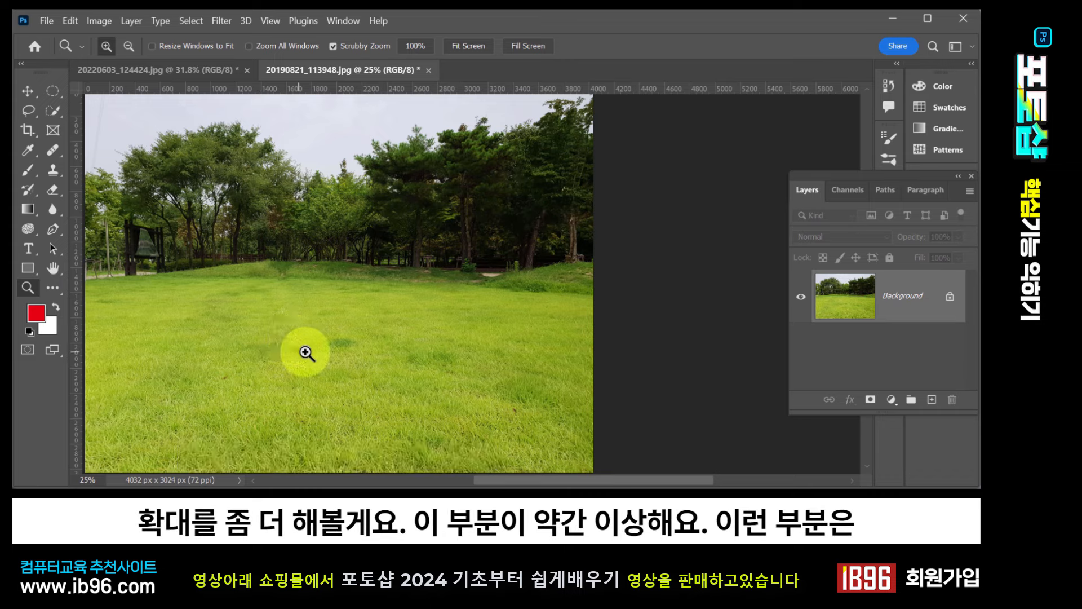
drag(307, 356, 355, 362)
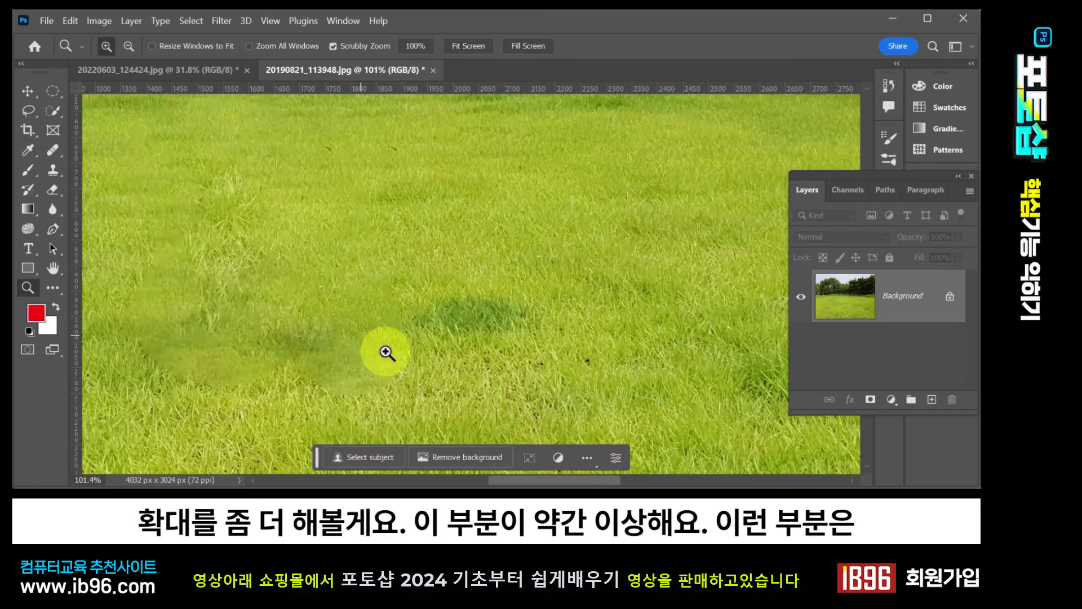
scroll(361, 333, down, 3)
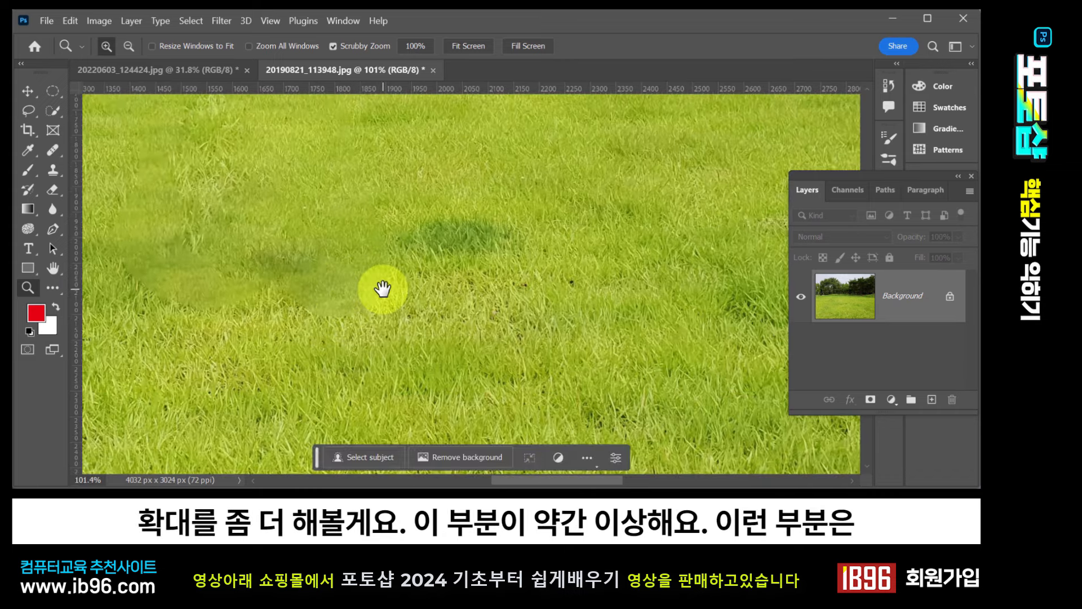
click(53, 171)
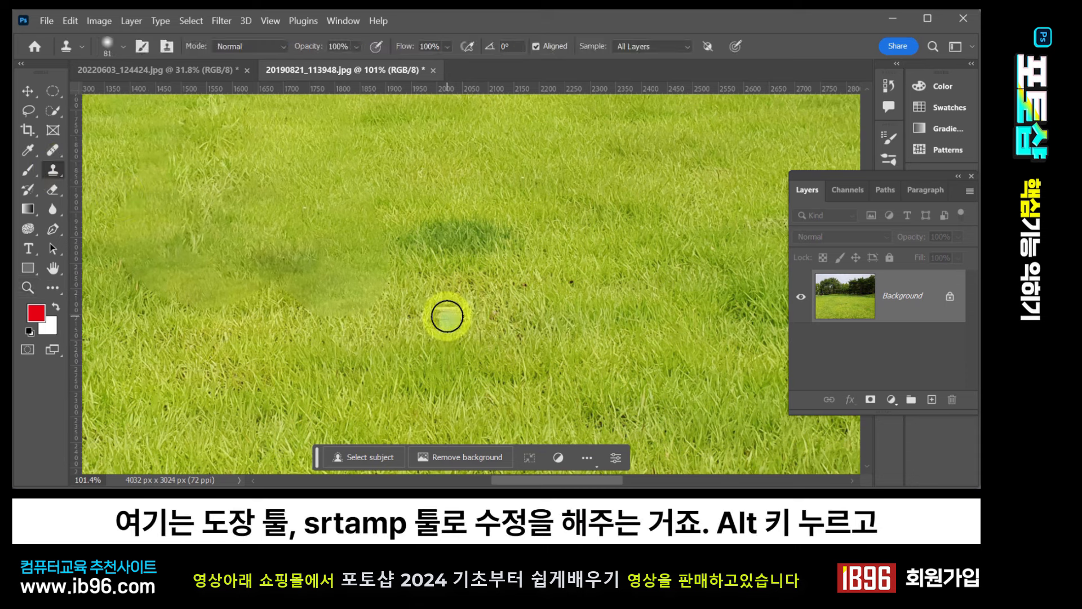
alt+click(416, 312)
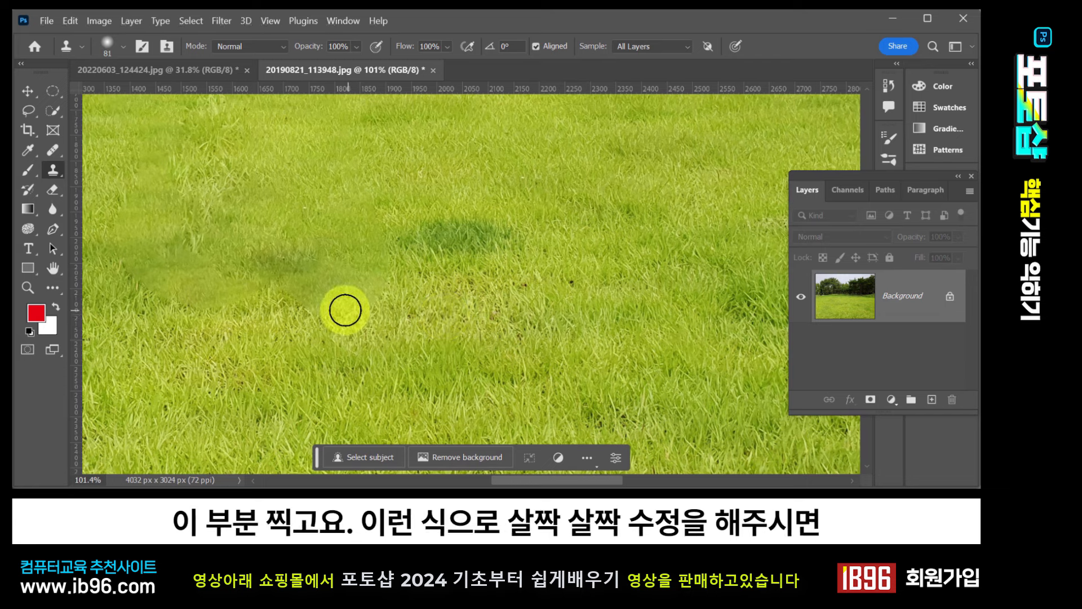
mouse_move(345, 310)
mouse_down()
mouse_move(377, 288)
mouse_move(331, 292)
mouse_move(367, 303)
mouse_up()
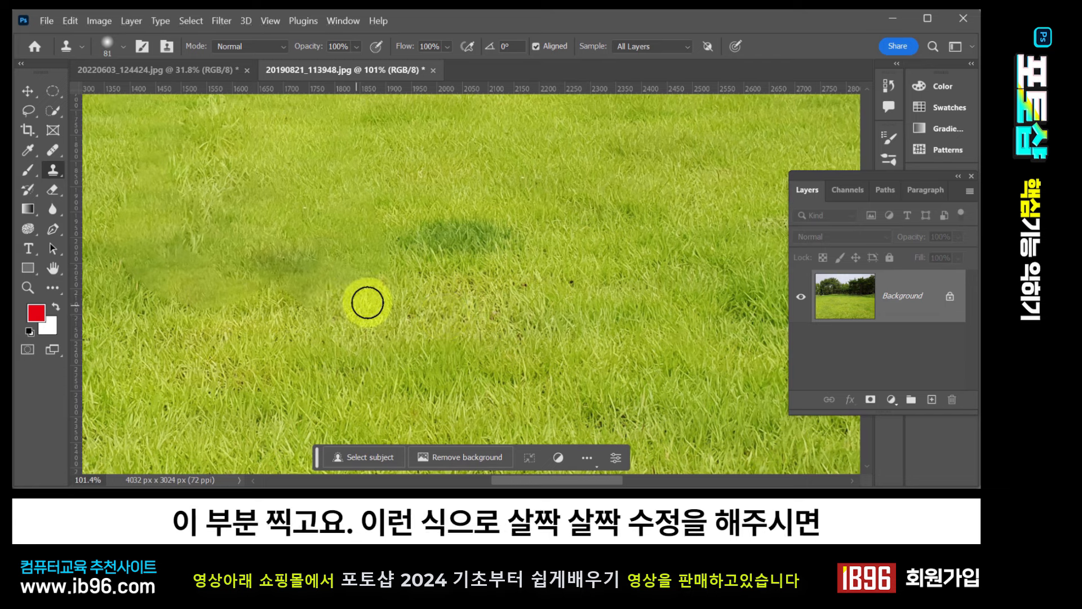
Sample clean grass near the blurred patch's lower left side and clone it over that side of the patch
alt+click(164, 336)
mouse_move(186, 312)
mouse_down()
mouse_move(194, 316)
mouse_move(226, 280)
mouse_move(217, 298)
mouse_up()
alt+click(128, 321)
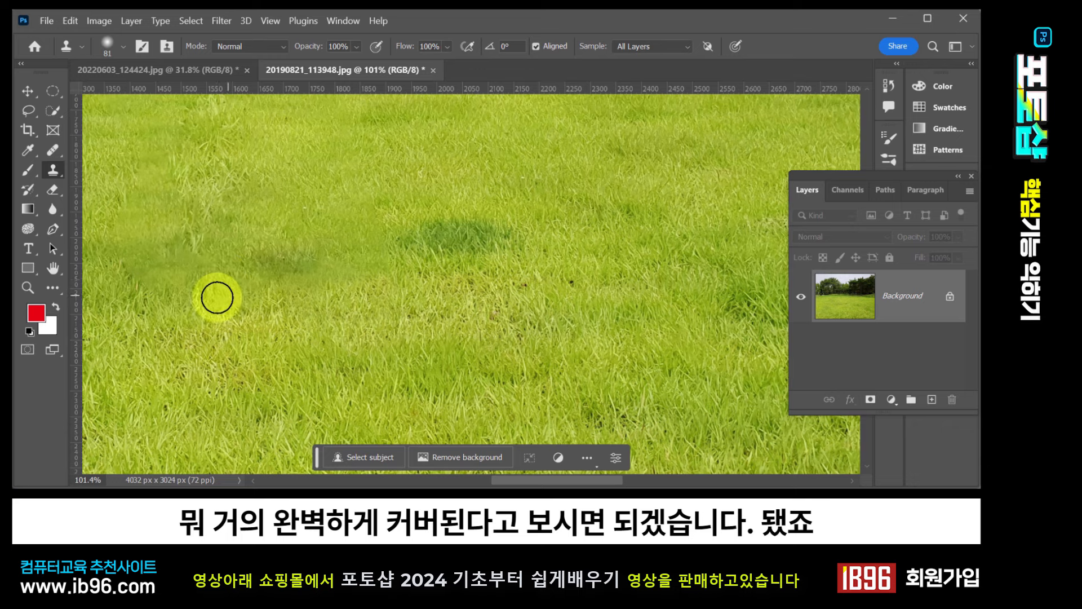
drag(195, 342, 309, 427)
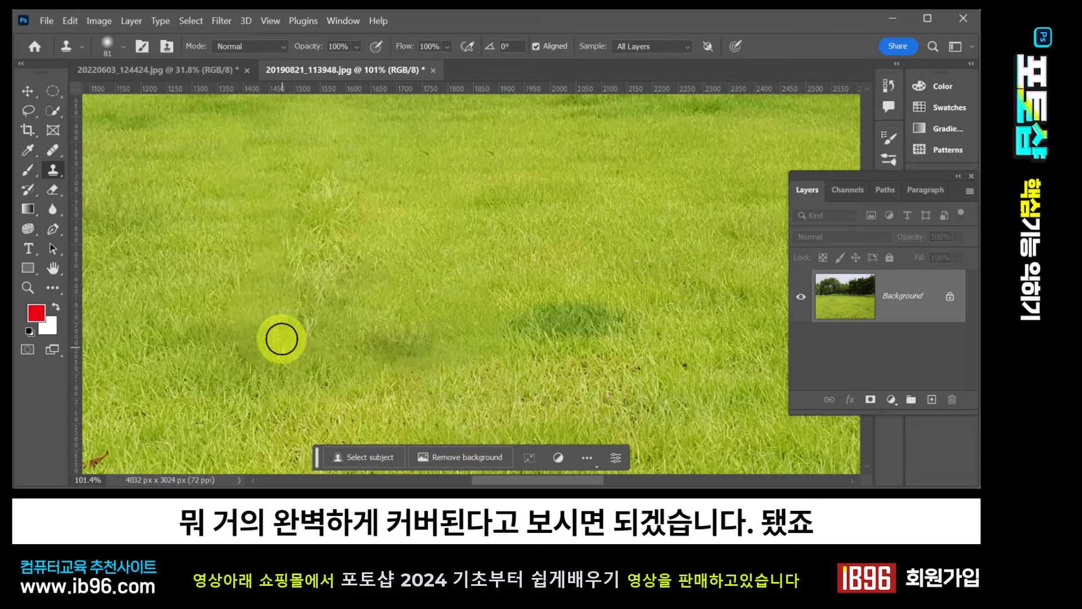
Sample clean grass with the Clone Stamp and clone it over the remaining blurred and dark patches around the child's former position
alt+click(205, 299)
mouse_move(236, 308)
mouse_down()
mouse_move(256, 297)
mouse_move(252, 266)
mouse_move(269, 227)
mouse_up()
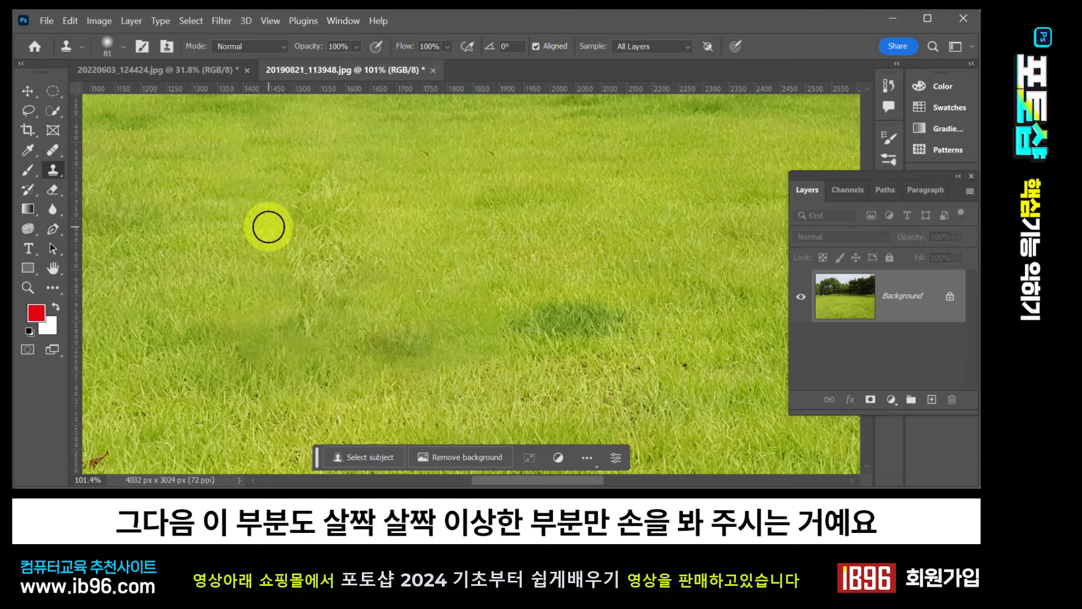
alt+click(531, 286)
drag(472, 302, 432, 306)
alt+click(546, 319)
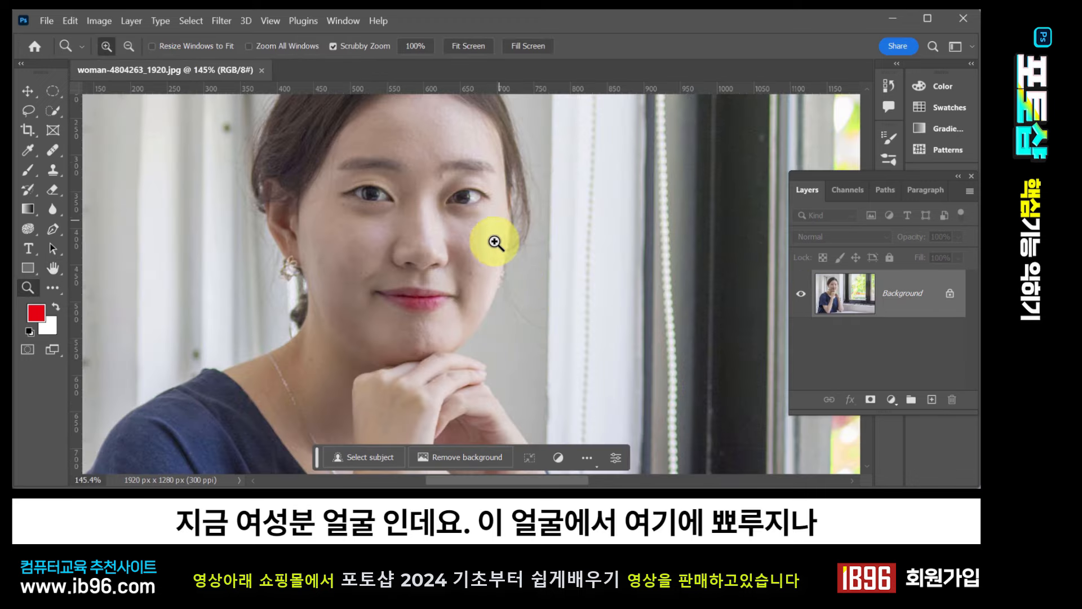
Activate the Clone Stamp in woman-4804263_1920.jpg for retouching the cheek and set its brush size to 17 px
drag(526, 229, 471, 246)
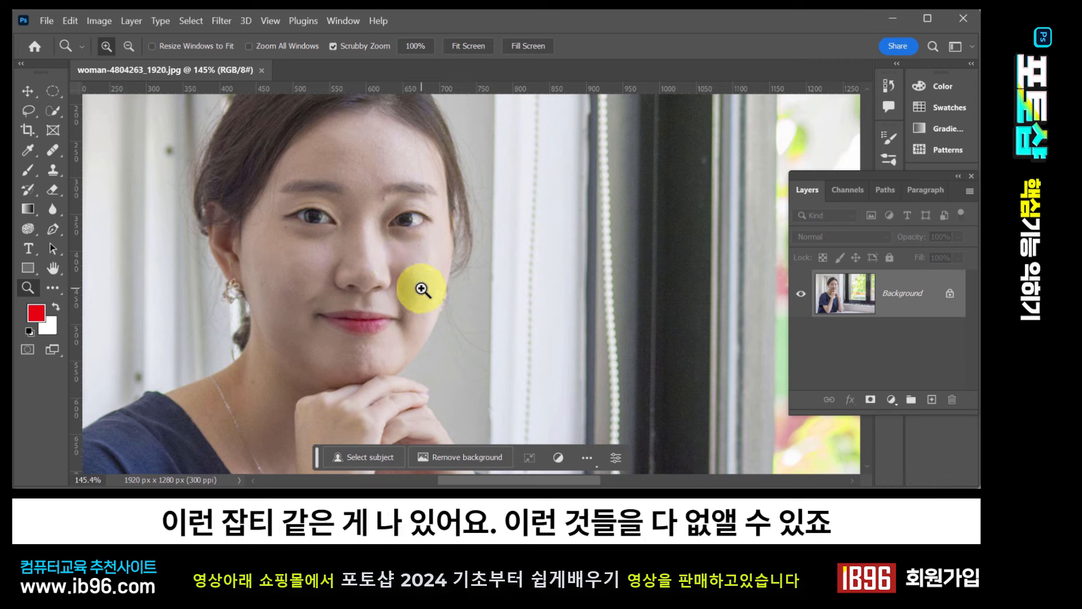
drag(408, 281, 459, 316)
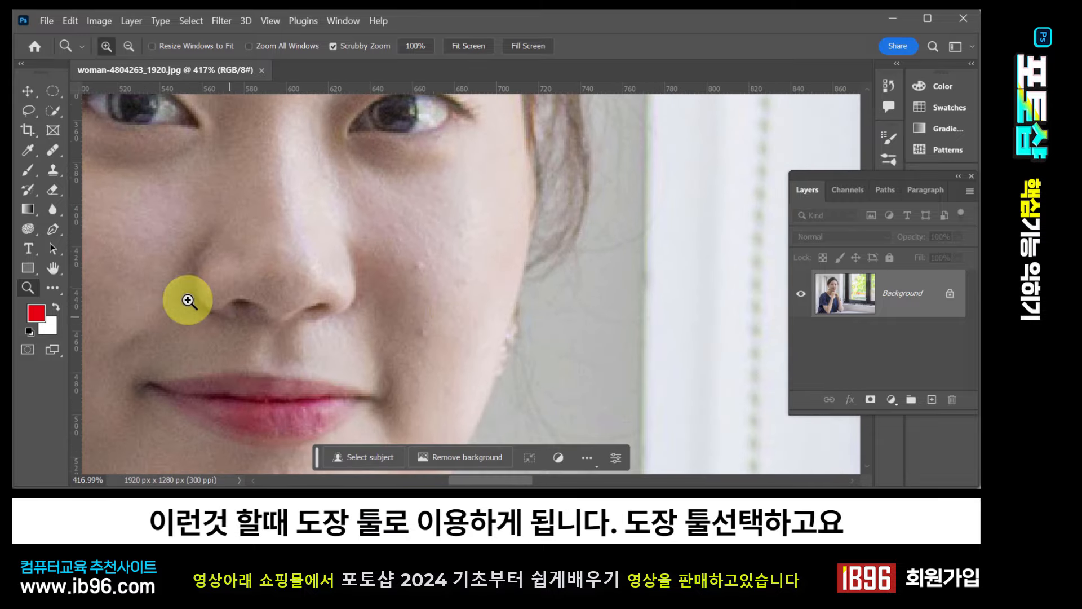
click(54, 168)
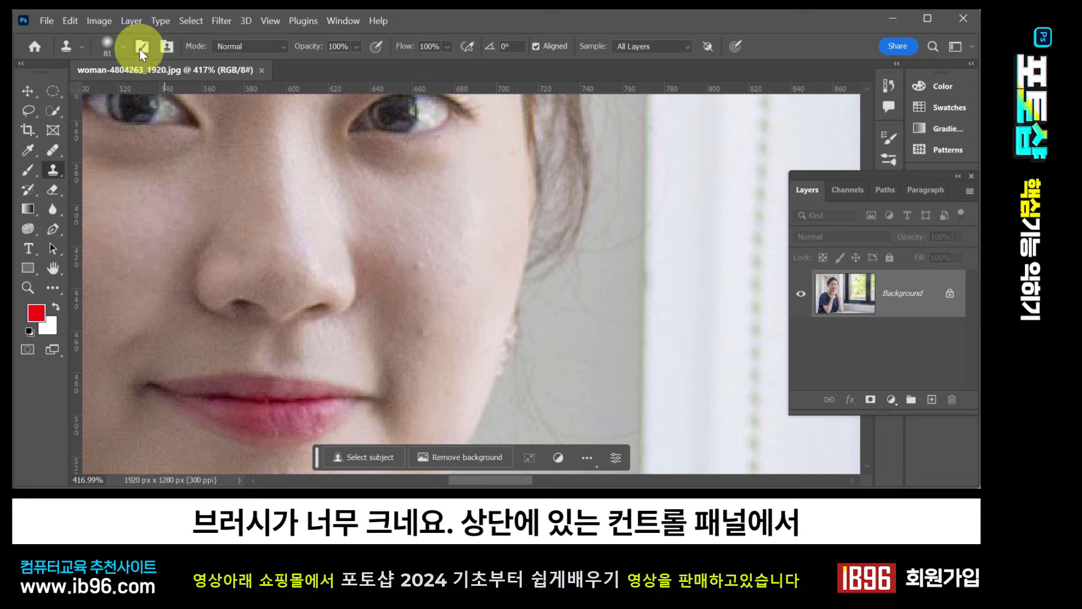
click(123, 45)
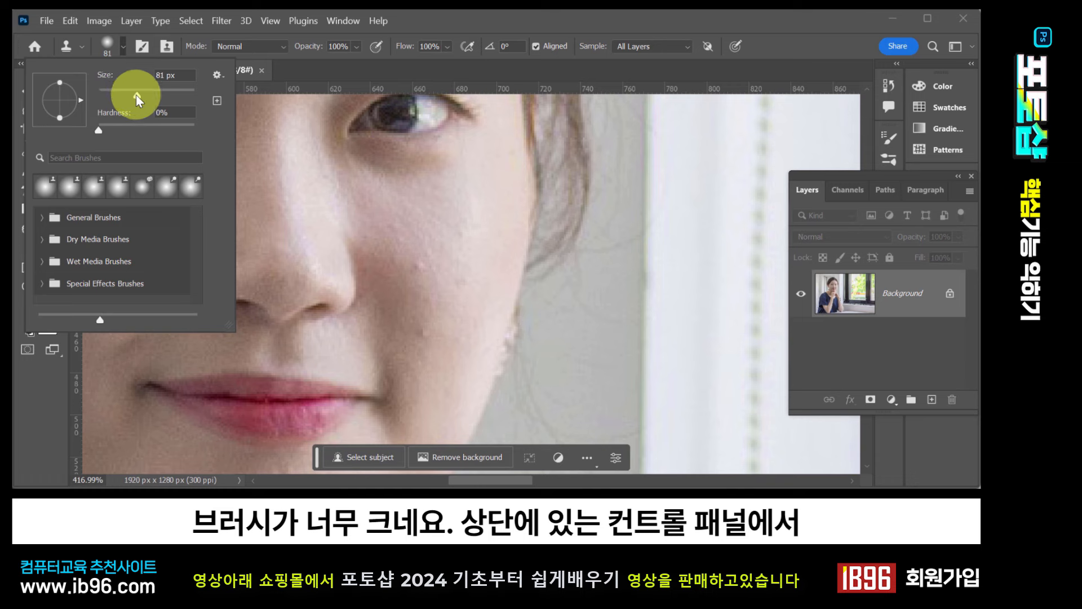
drag(137, 94, 106, 94)
click(473, 19)
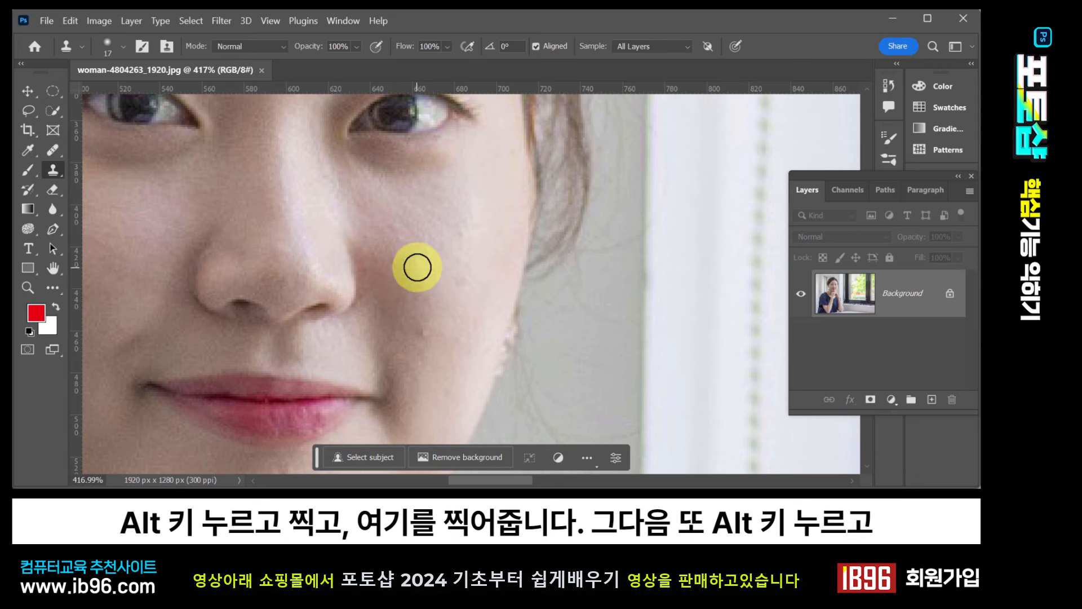
Clone nearby clean skin over the blemishes on the cheek beside the nose and over the spot under the inner eyebrow end
click(417, 267)
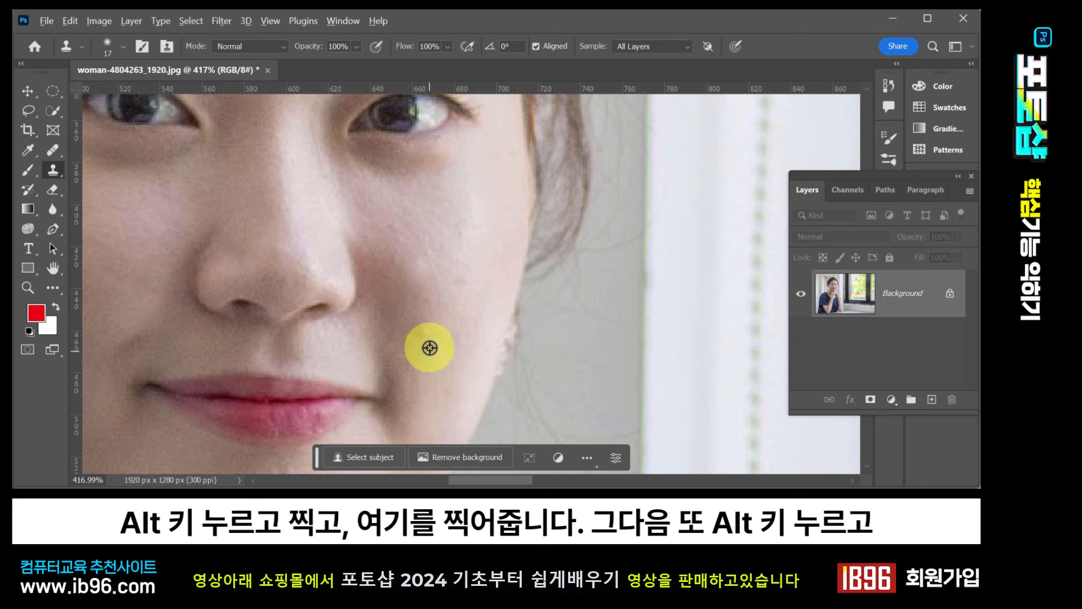
alt+click(418, 313)
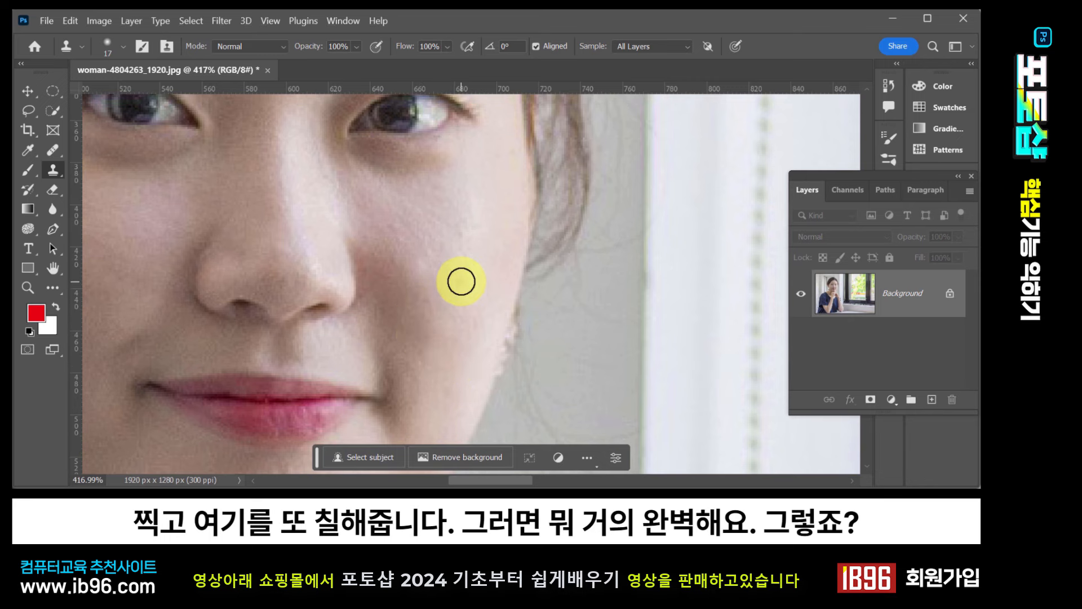
drag(485, 299, 508, 318)
drag(448, 216, 466, 341)
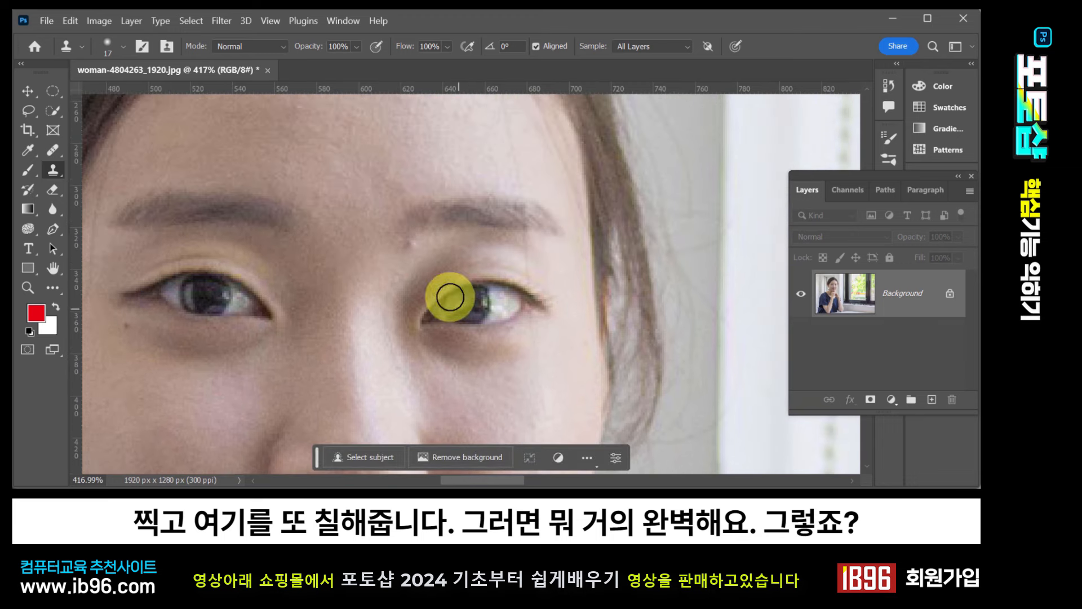
alt+click(403, 232)
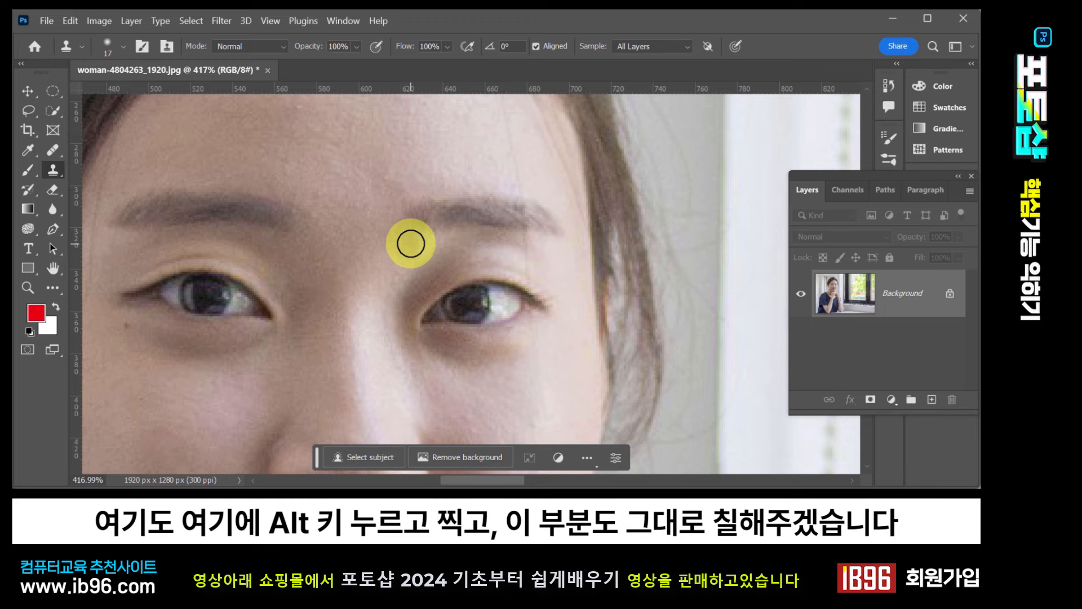
mouse_move(355, 350)
mouse_down()
mouse_move(442, 309)
mouse_move(411, 388)
mouse_move(490, 297)
mouse_up()
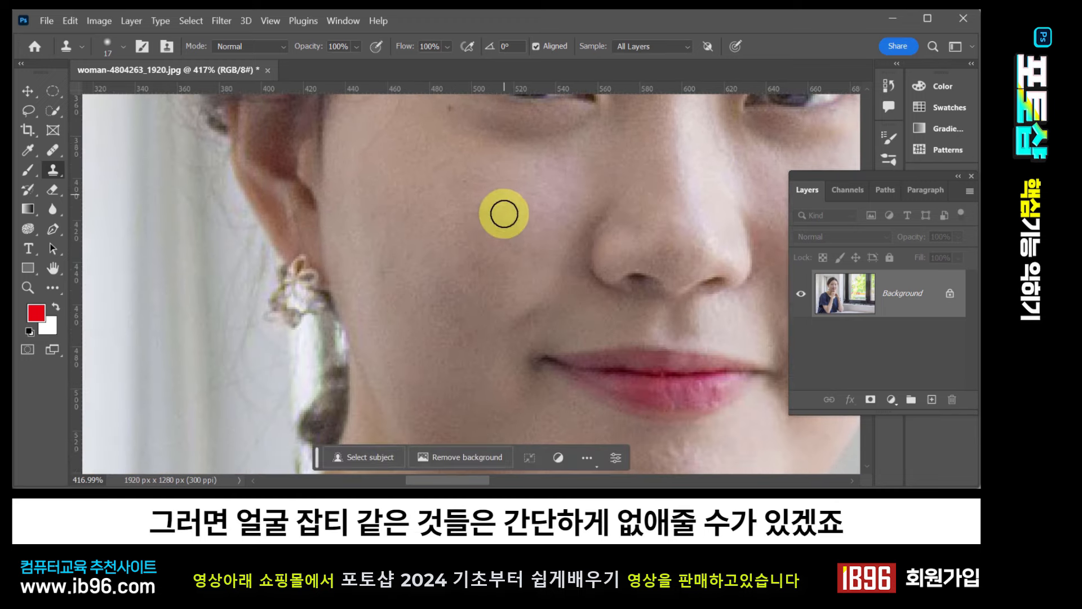
drag(502, 213, 343, 195)
drag(437, 346, 401, 287)
drag(606, 289, 494, 397)
drag(510, 273, 440, 450)
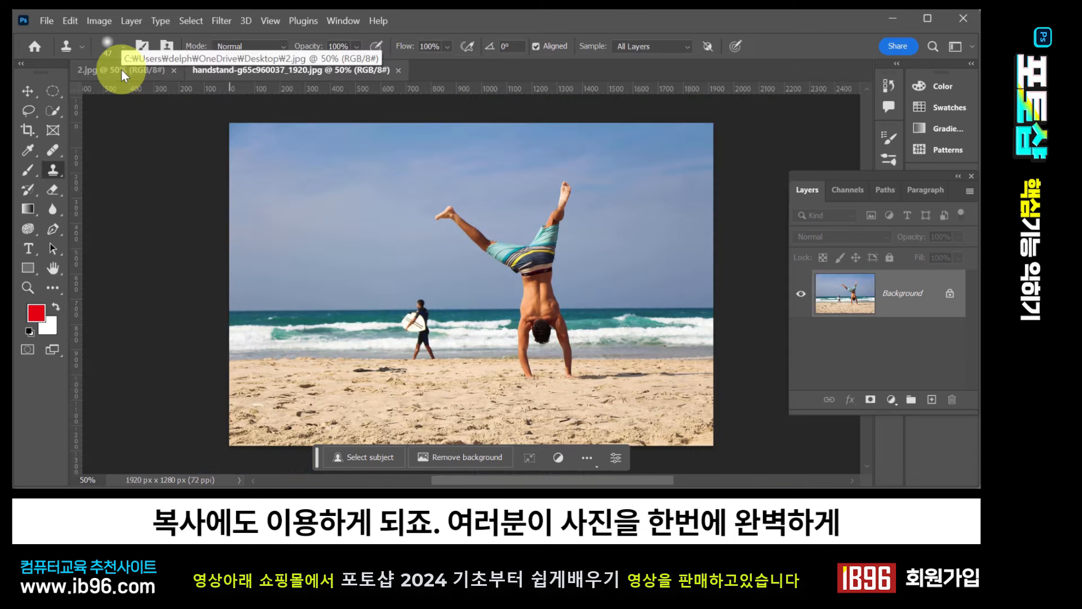
Compare the duplicated-handstand picture 2.jpg with the original photo handstand-g65c960037_1920.jpg
click(121, 69)
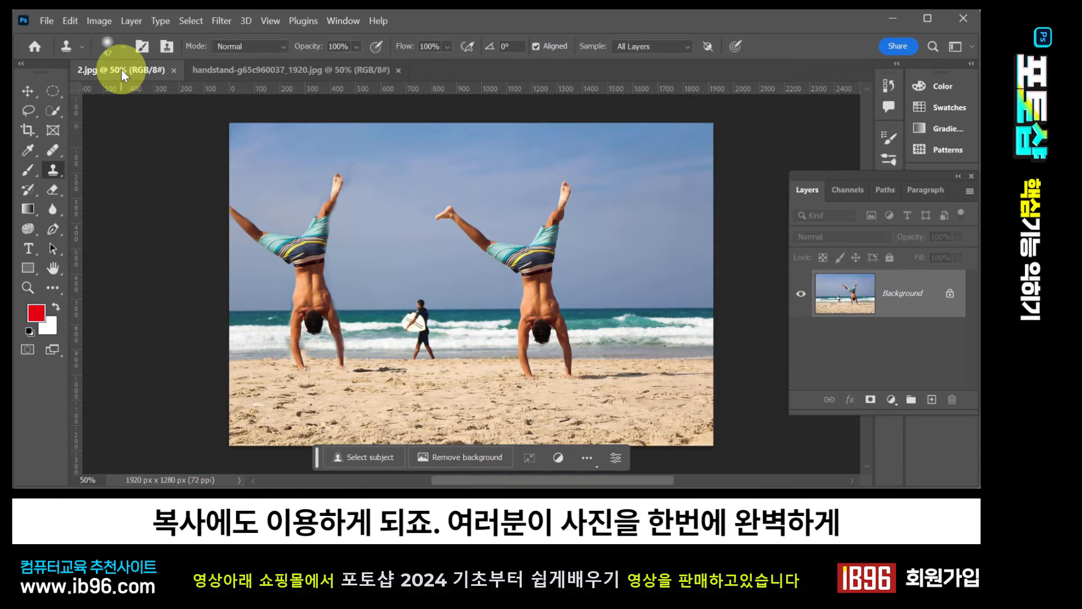
click(211, 73)
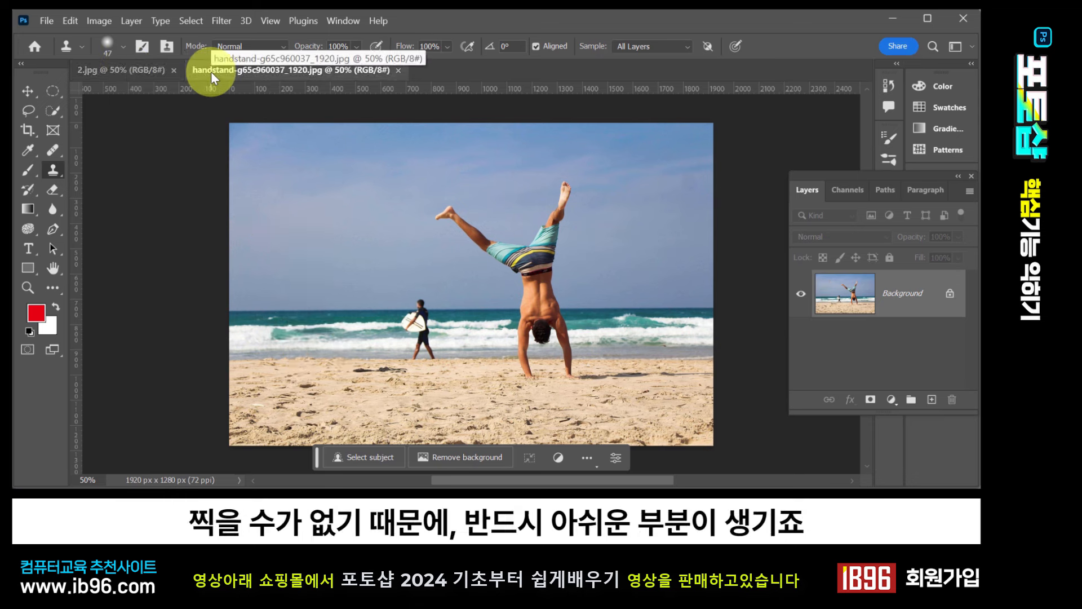
click(159, 70)
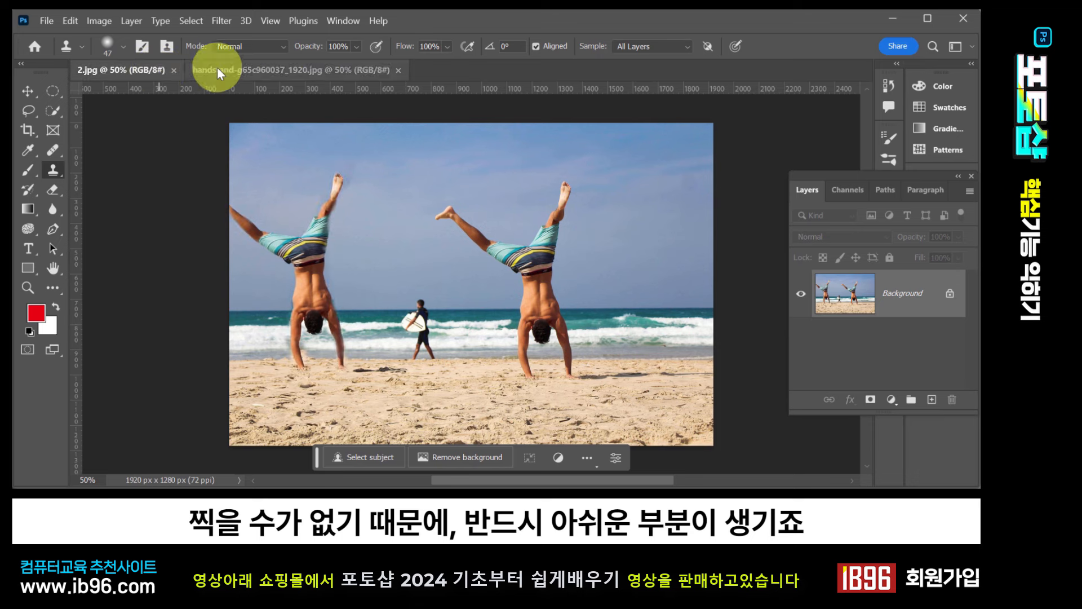
click(234, 69)
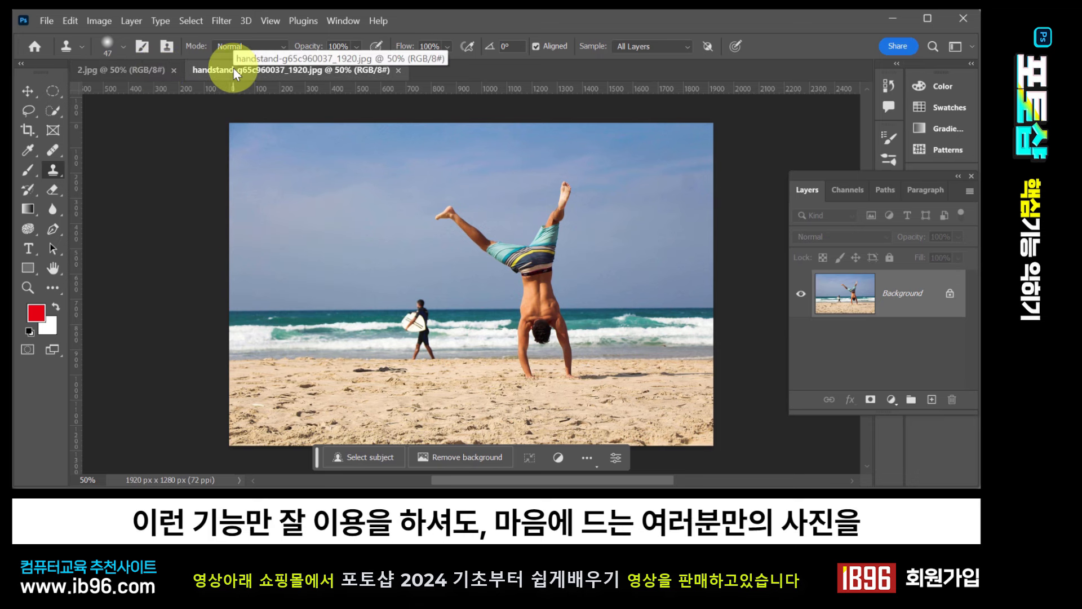